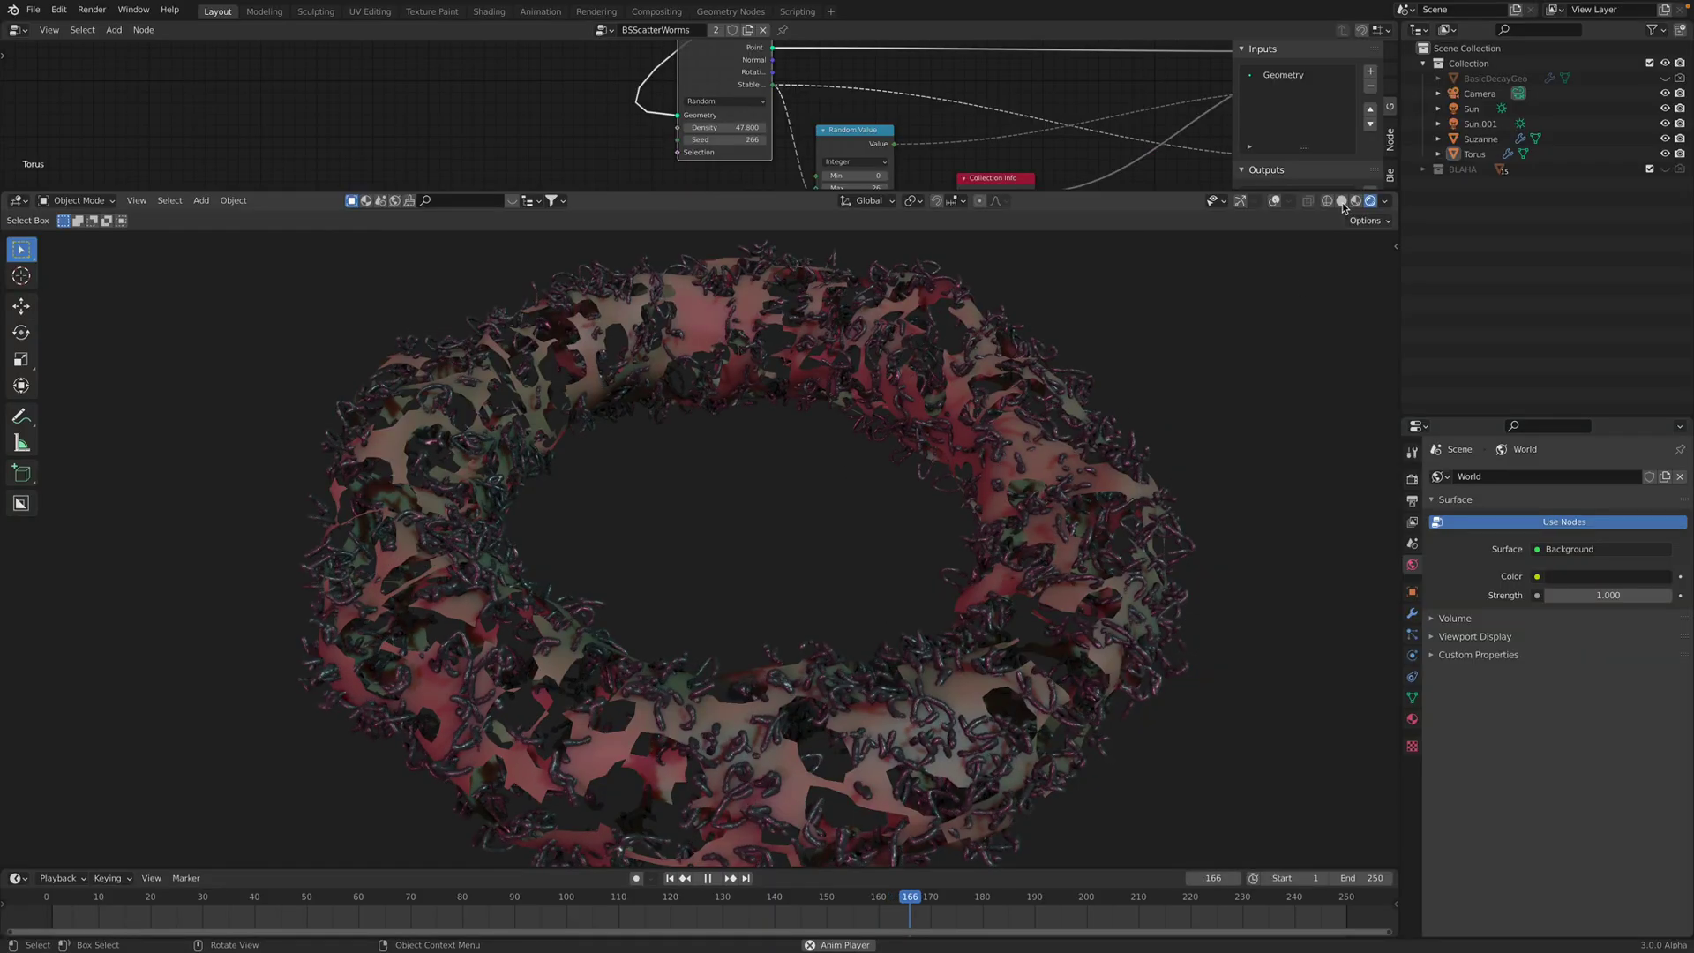
Stop the animation, switch the viewport to Material Preview shading and go to frame 99
click(1343, 202)
middle_drag(1103, 388, 1103, 439)
key(space)
click(1357, 201)
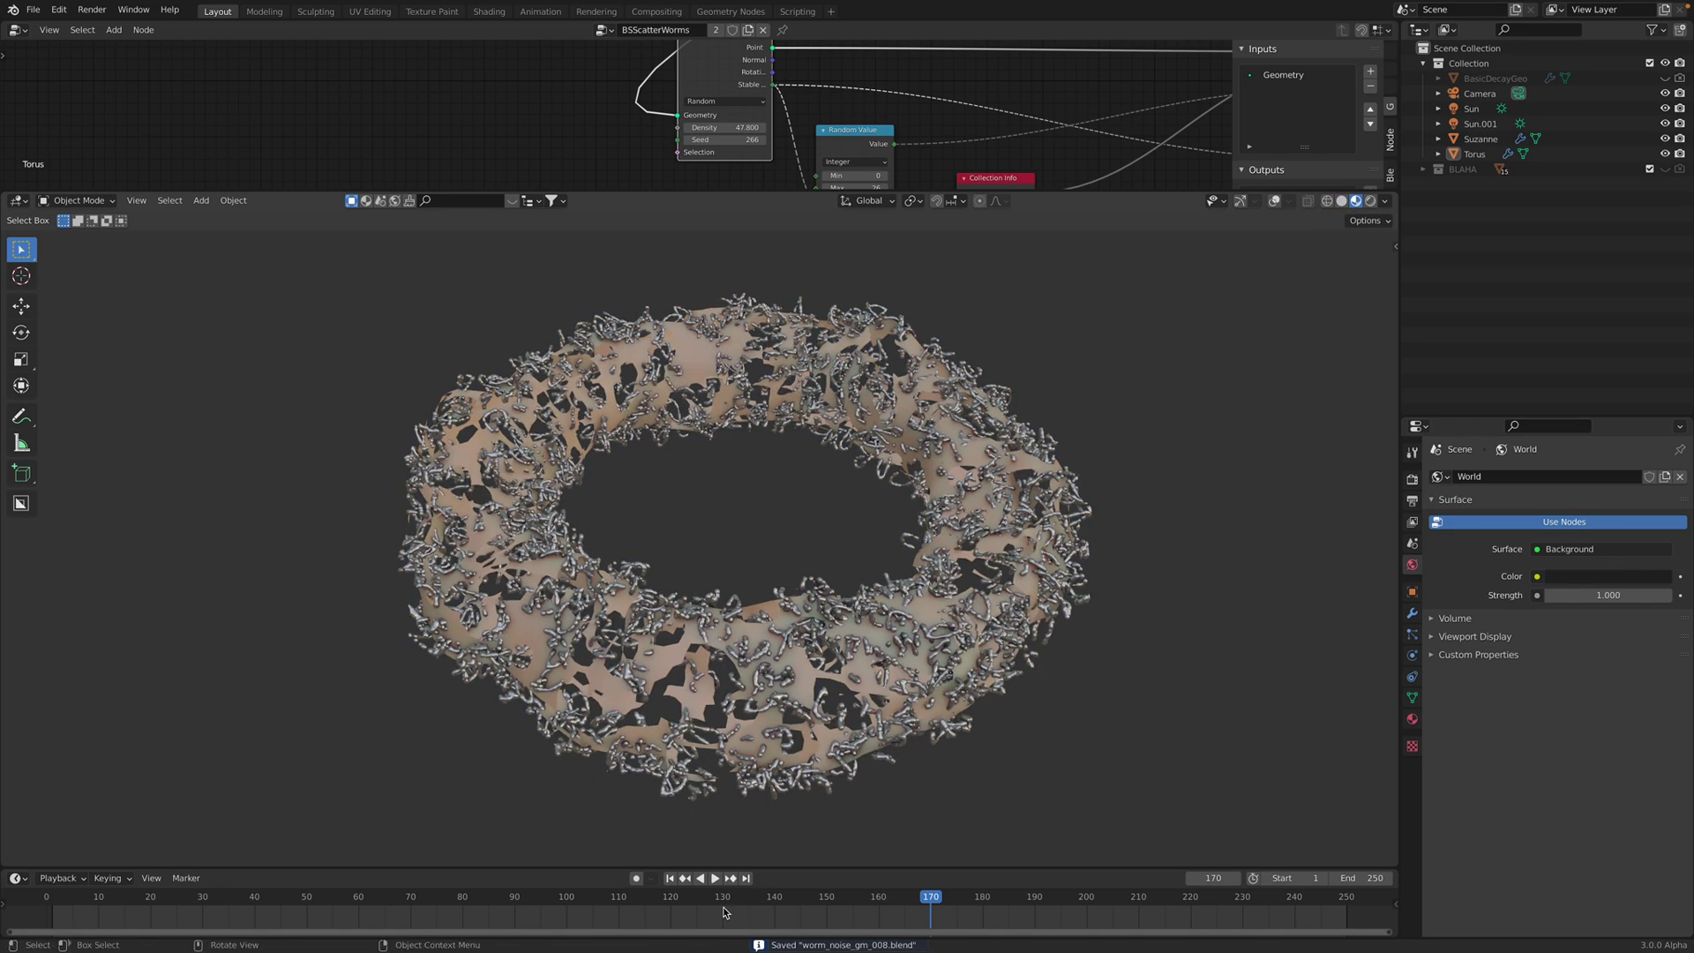
click(562, 900)
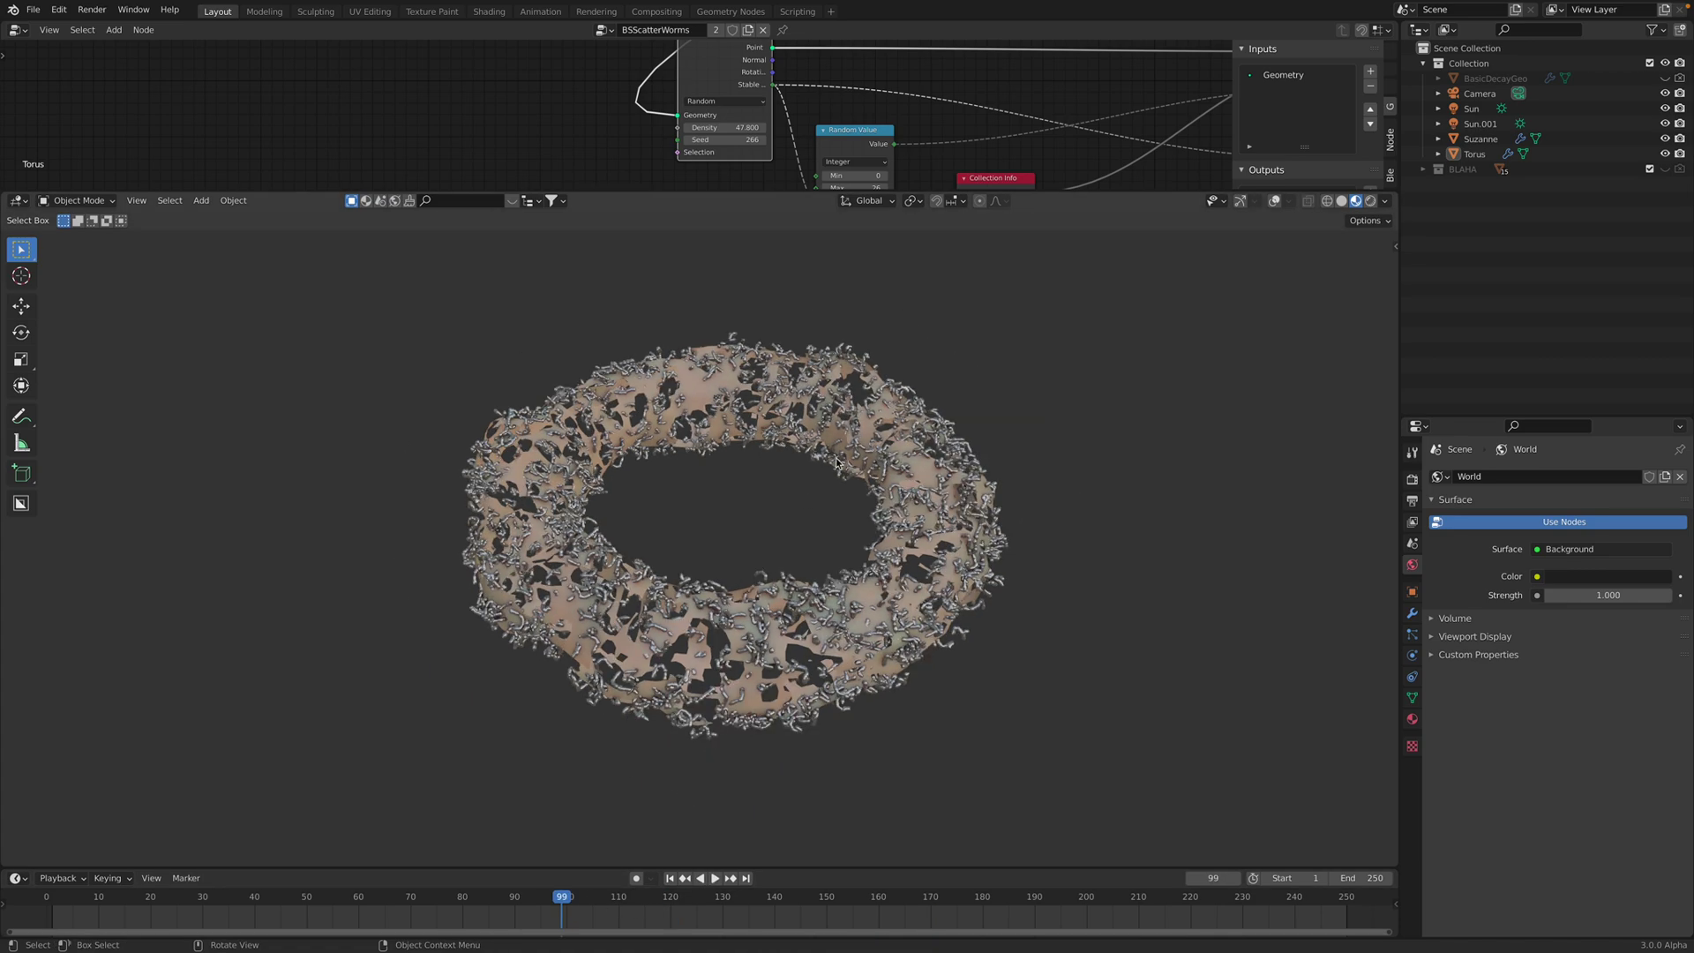
Show the torus's modifiers and examine the worm-covered monkey head up close while the animation plays
scroll(760, 510, down, 2)
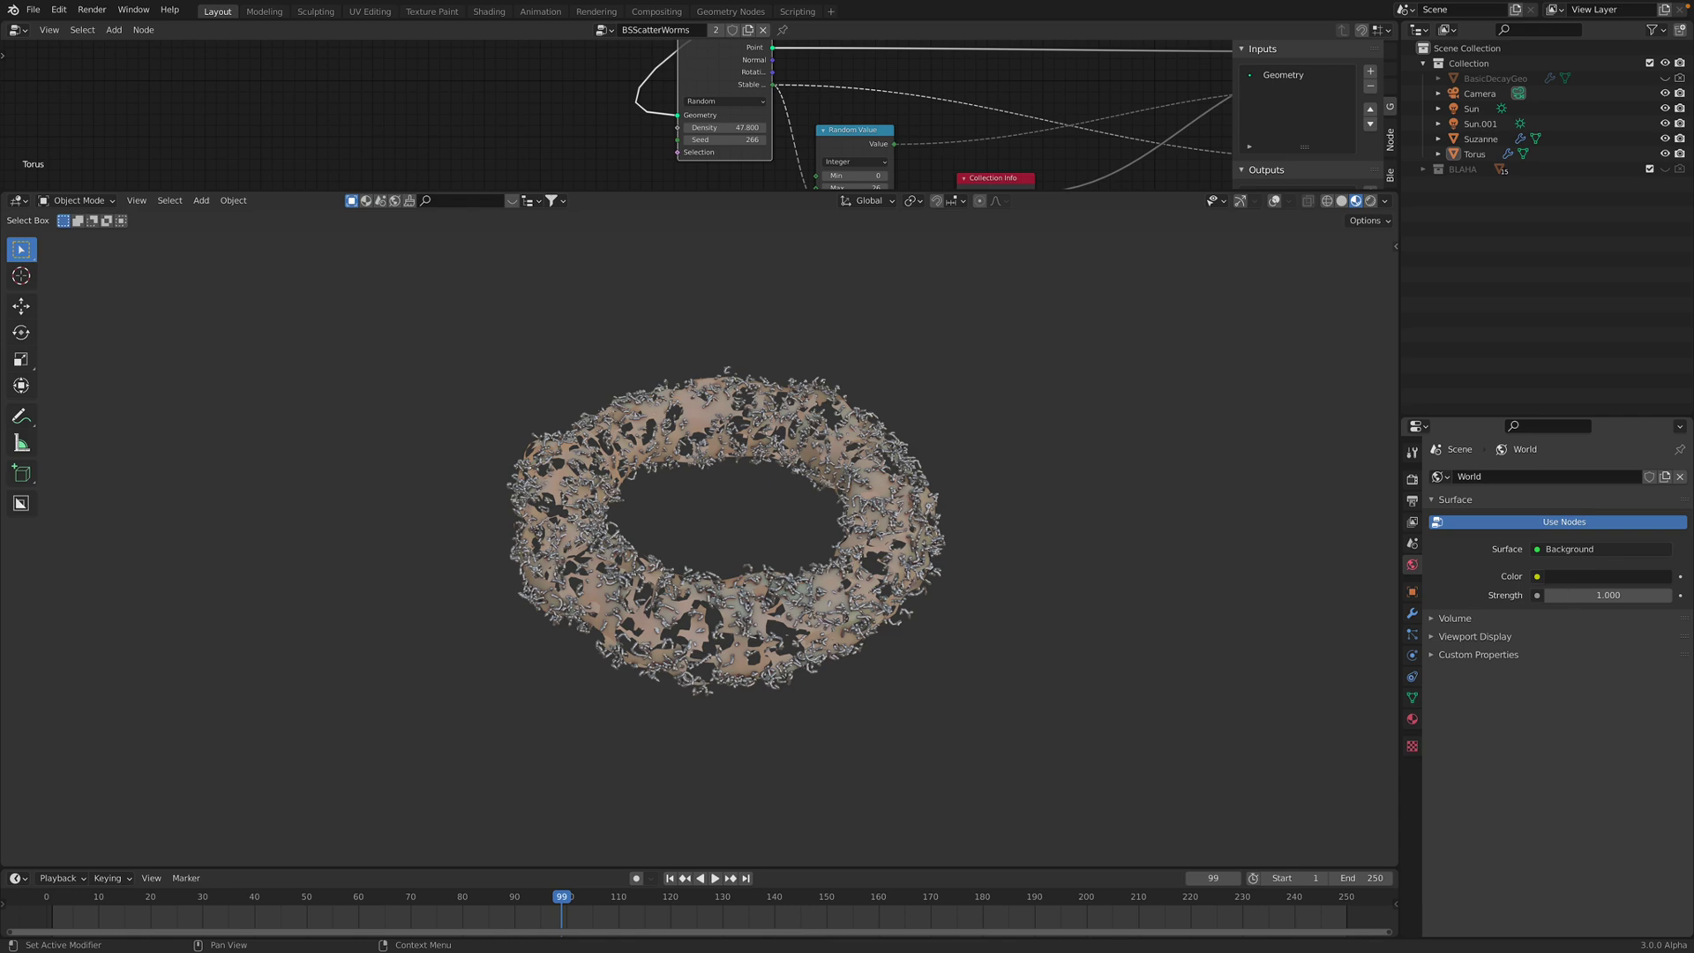
click(1415, 614)
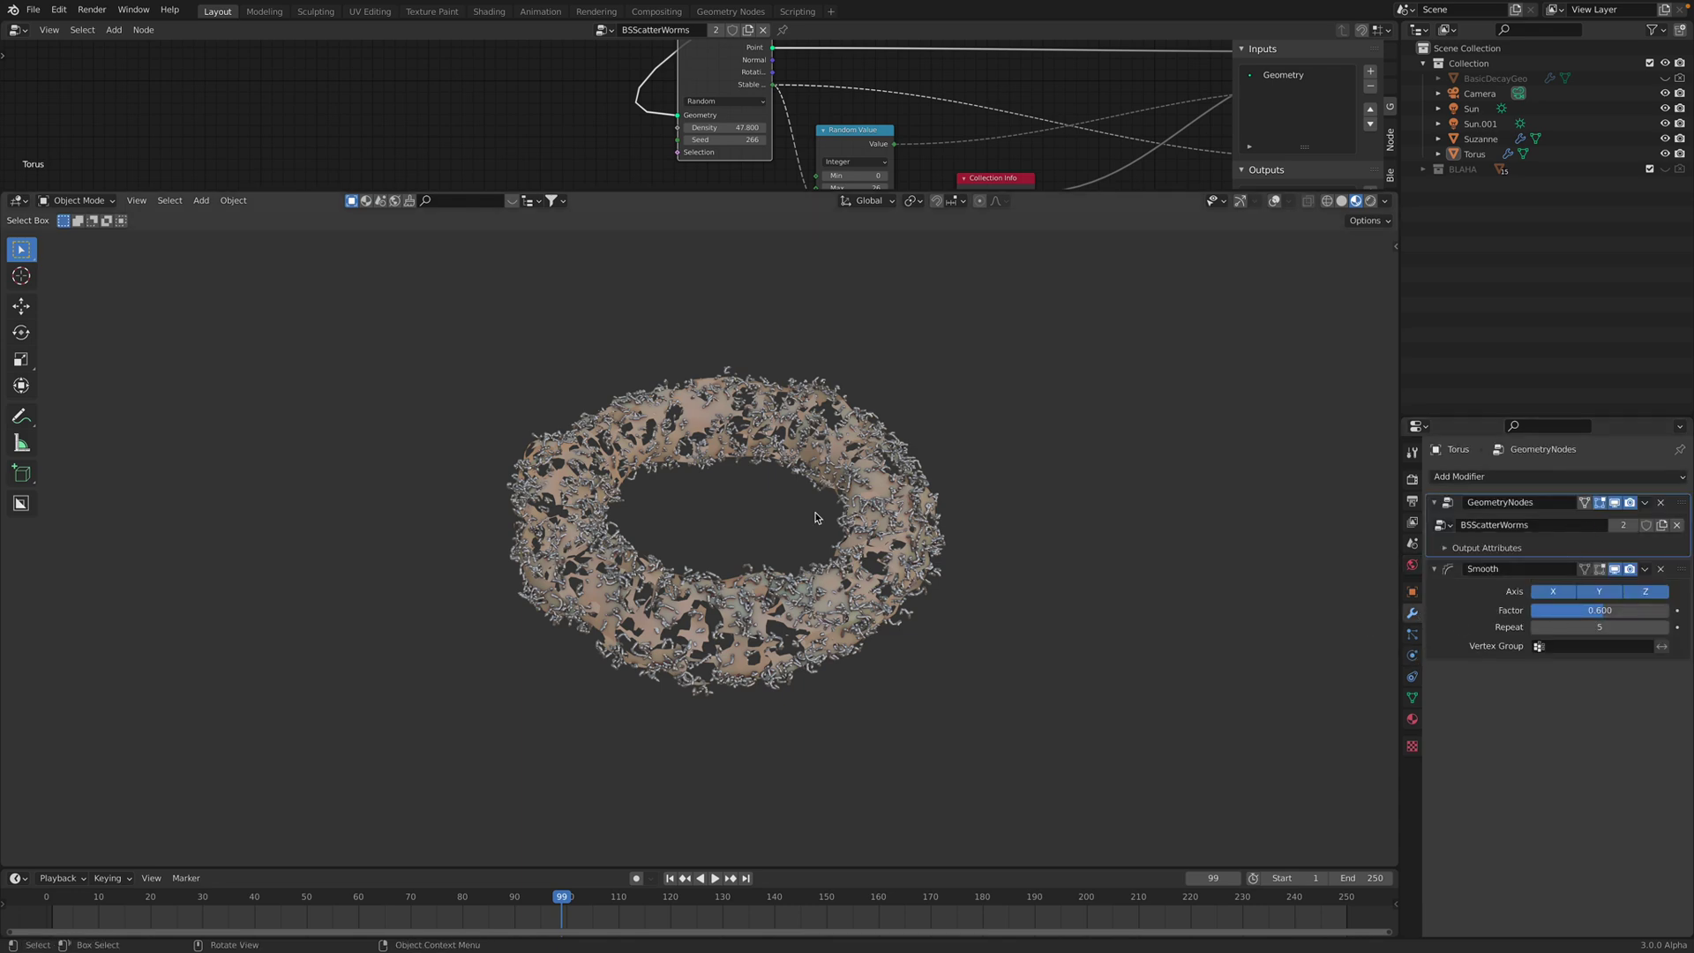
scroll(1209, 265, down, 2)
scroll(597, 544, down, 3)
shift+middle_drag(599, 543, 968, 571)
scroll(813, 533, up, 6)
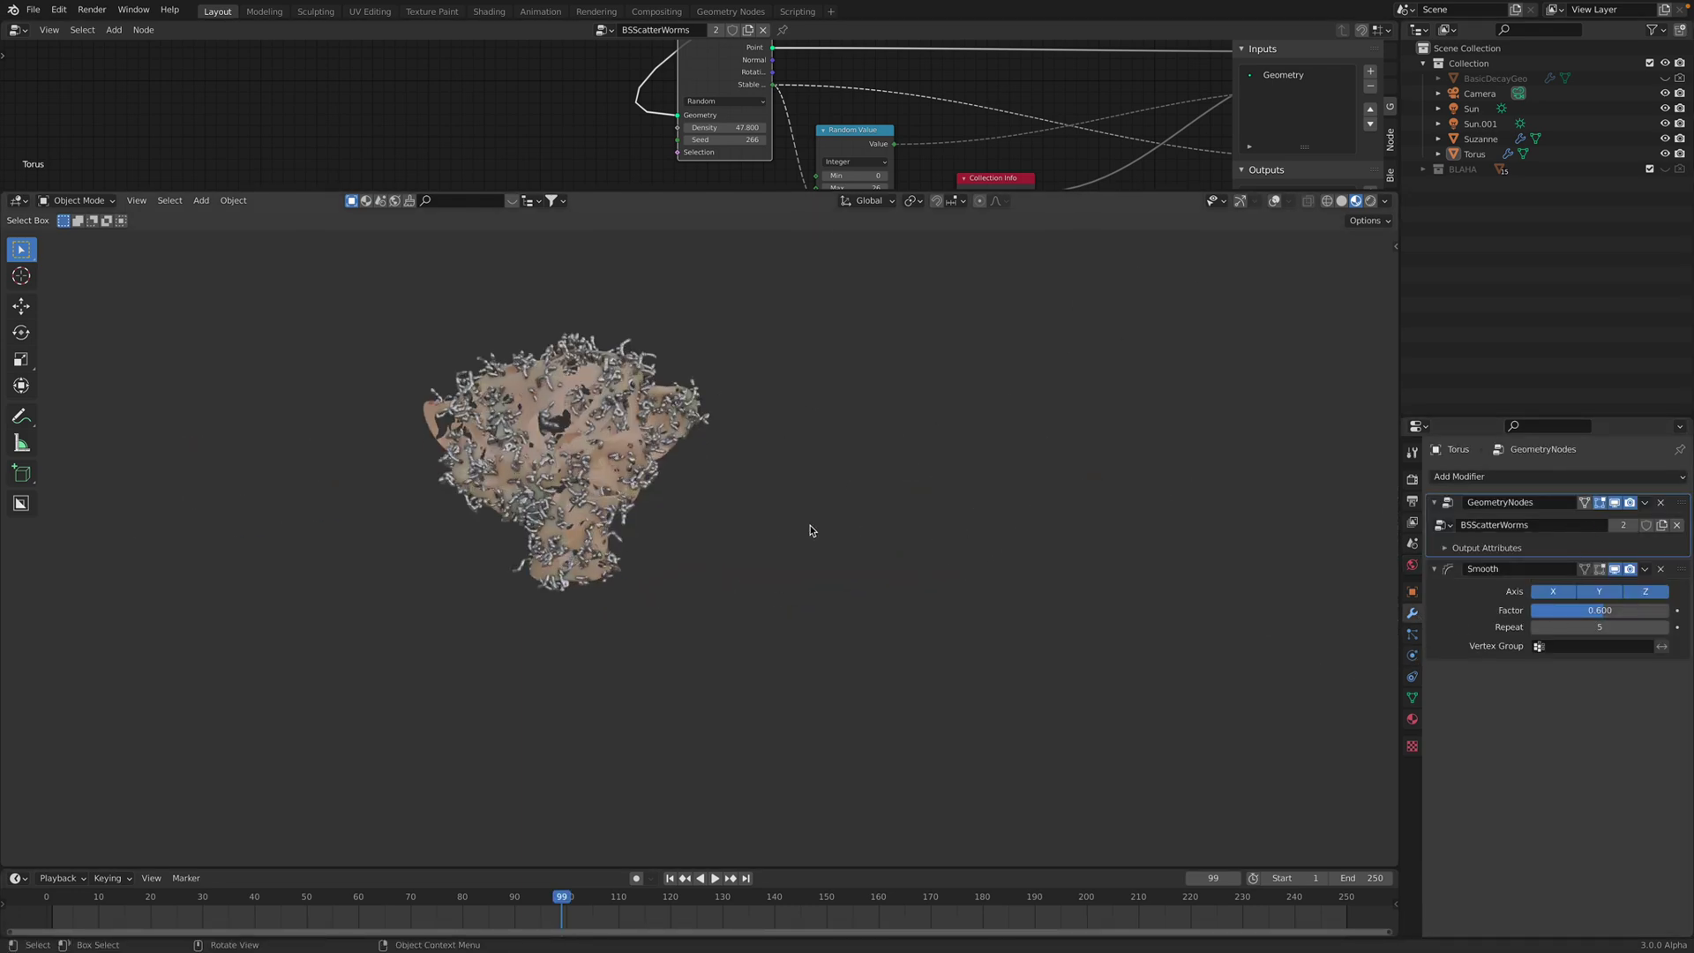
shift+middle_drag(662, 424, 820, 548)
scroll(822, 529, up, 2)
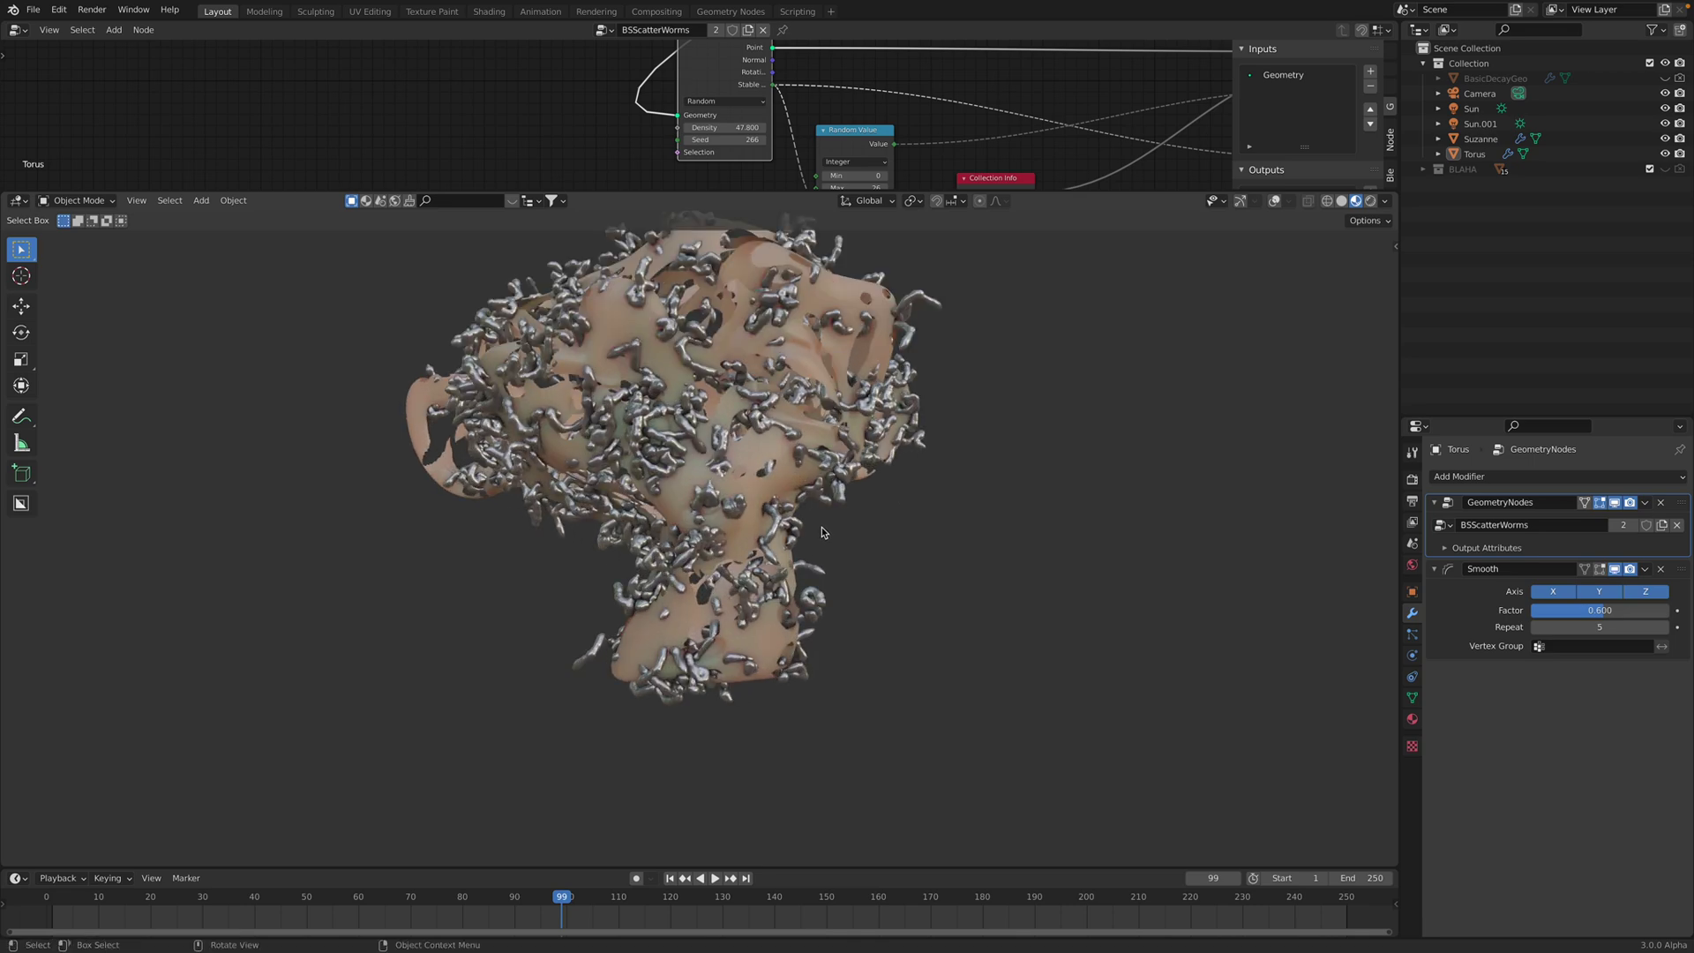
key(space)
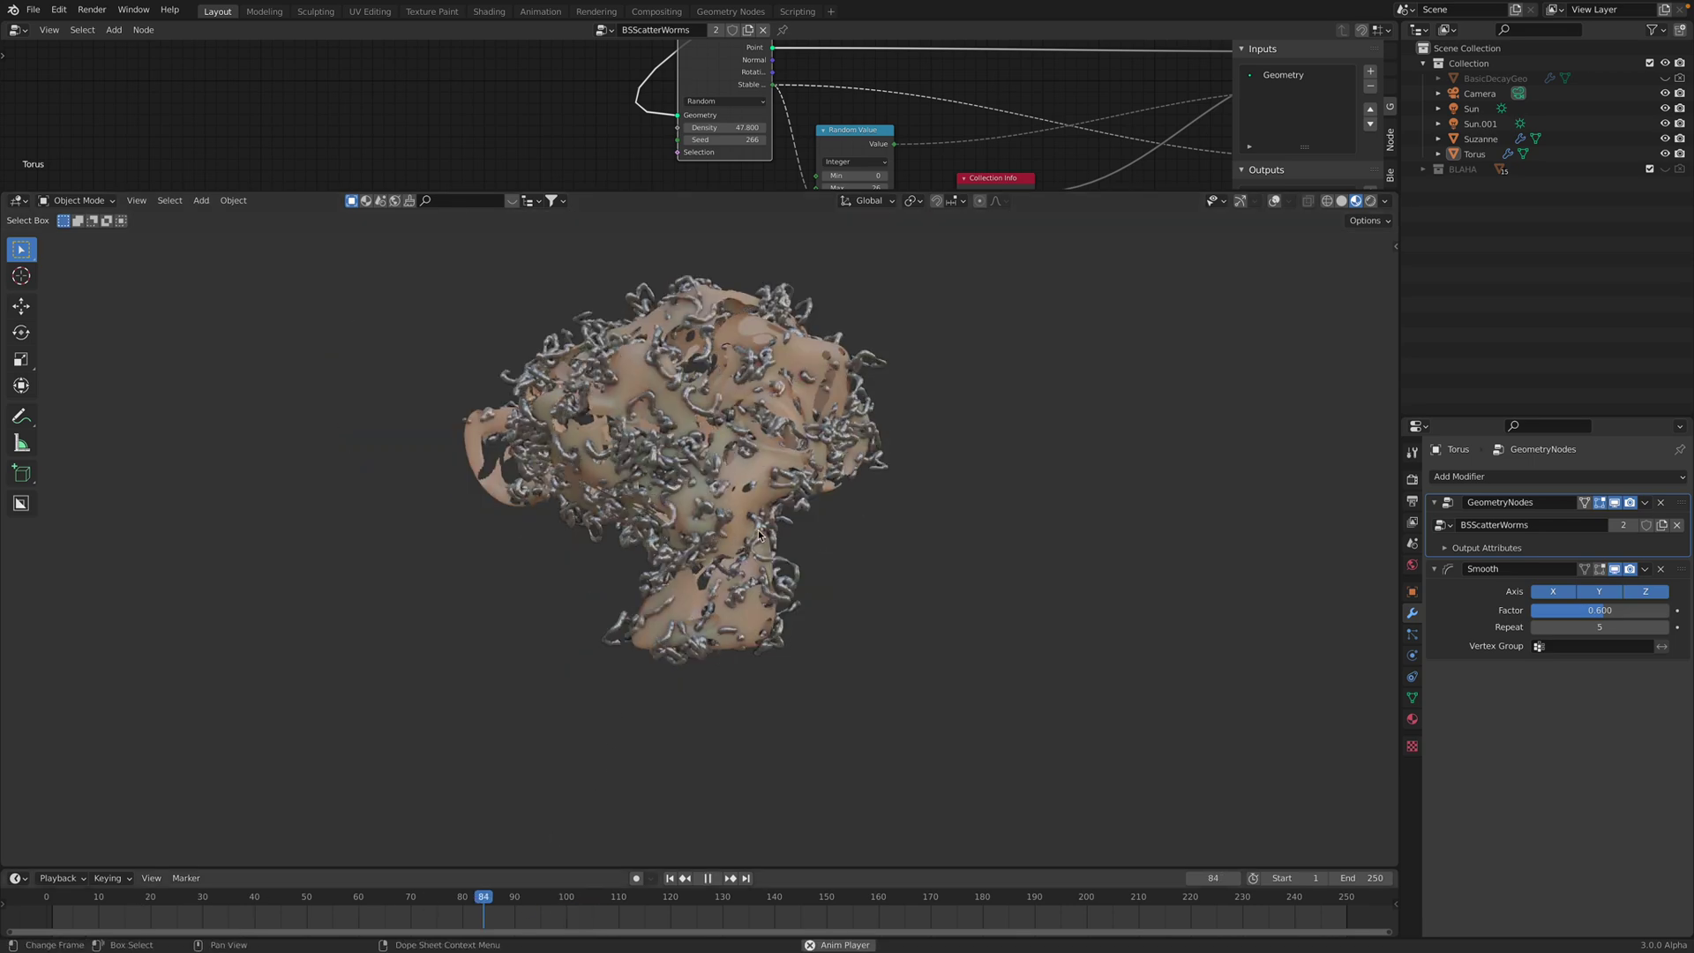
key(Escape)
Switch the viewport to Solid shading and save the file with the worm-covered torus in view
scroll(1034, 531, down, 4)
shift+middle_drag(1072, 499, 726, 497)
click(1342, 201)
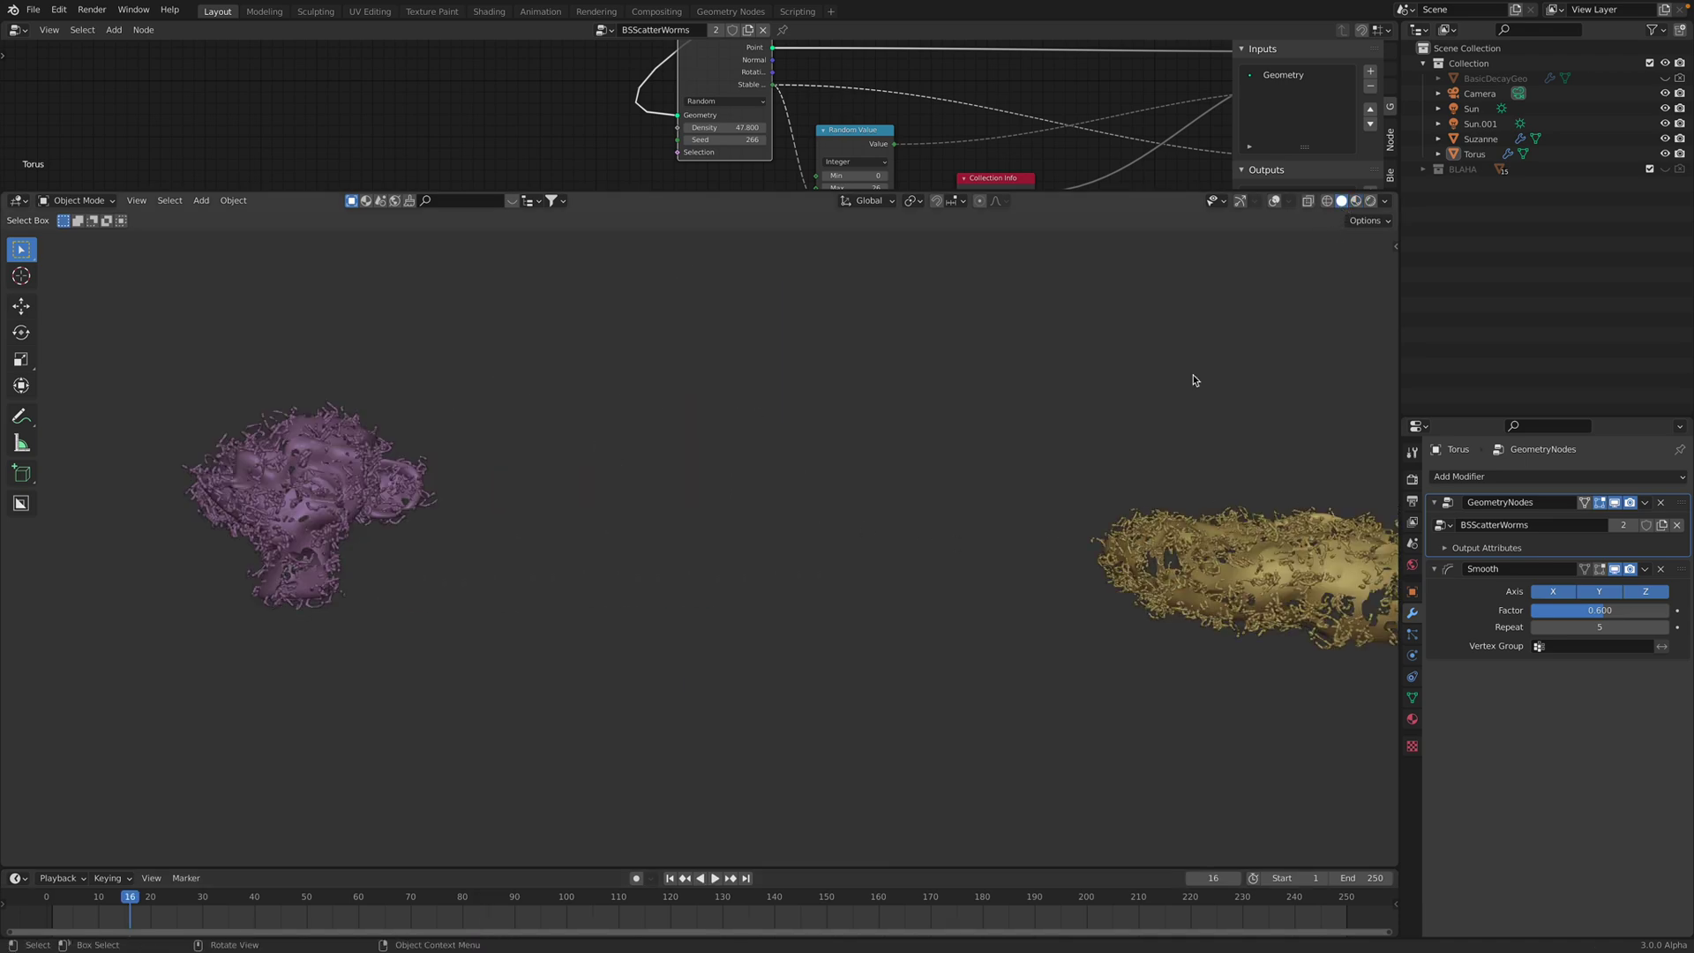
mouse_move(1193, 374)
shift+middle_down()
mouse_move(815, 418)
mouse_move(919, 533)
mouse_move(823, 492)
mouse_move(856, 500)
shift+middle_up()
scroll(919, 533, up, 3)
key(ctrl+s)
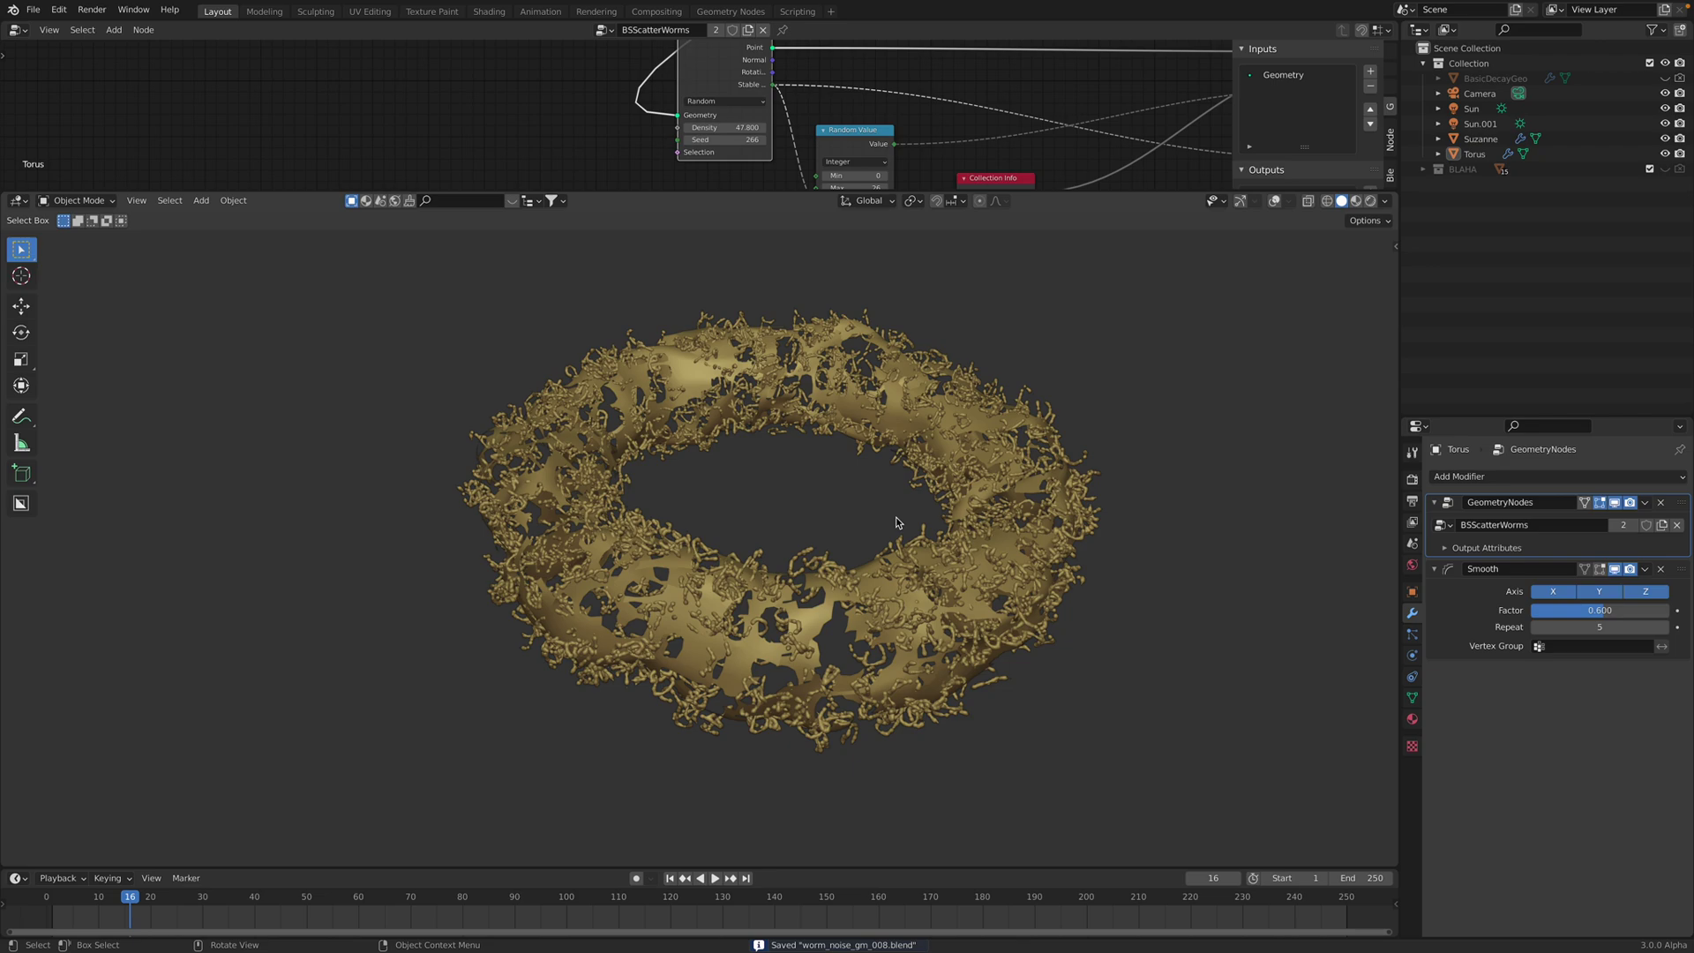
middle_drag(918, 522, 931, 540)
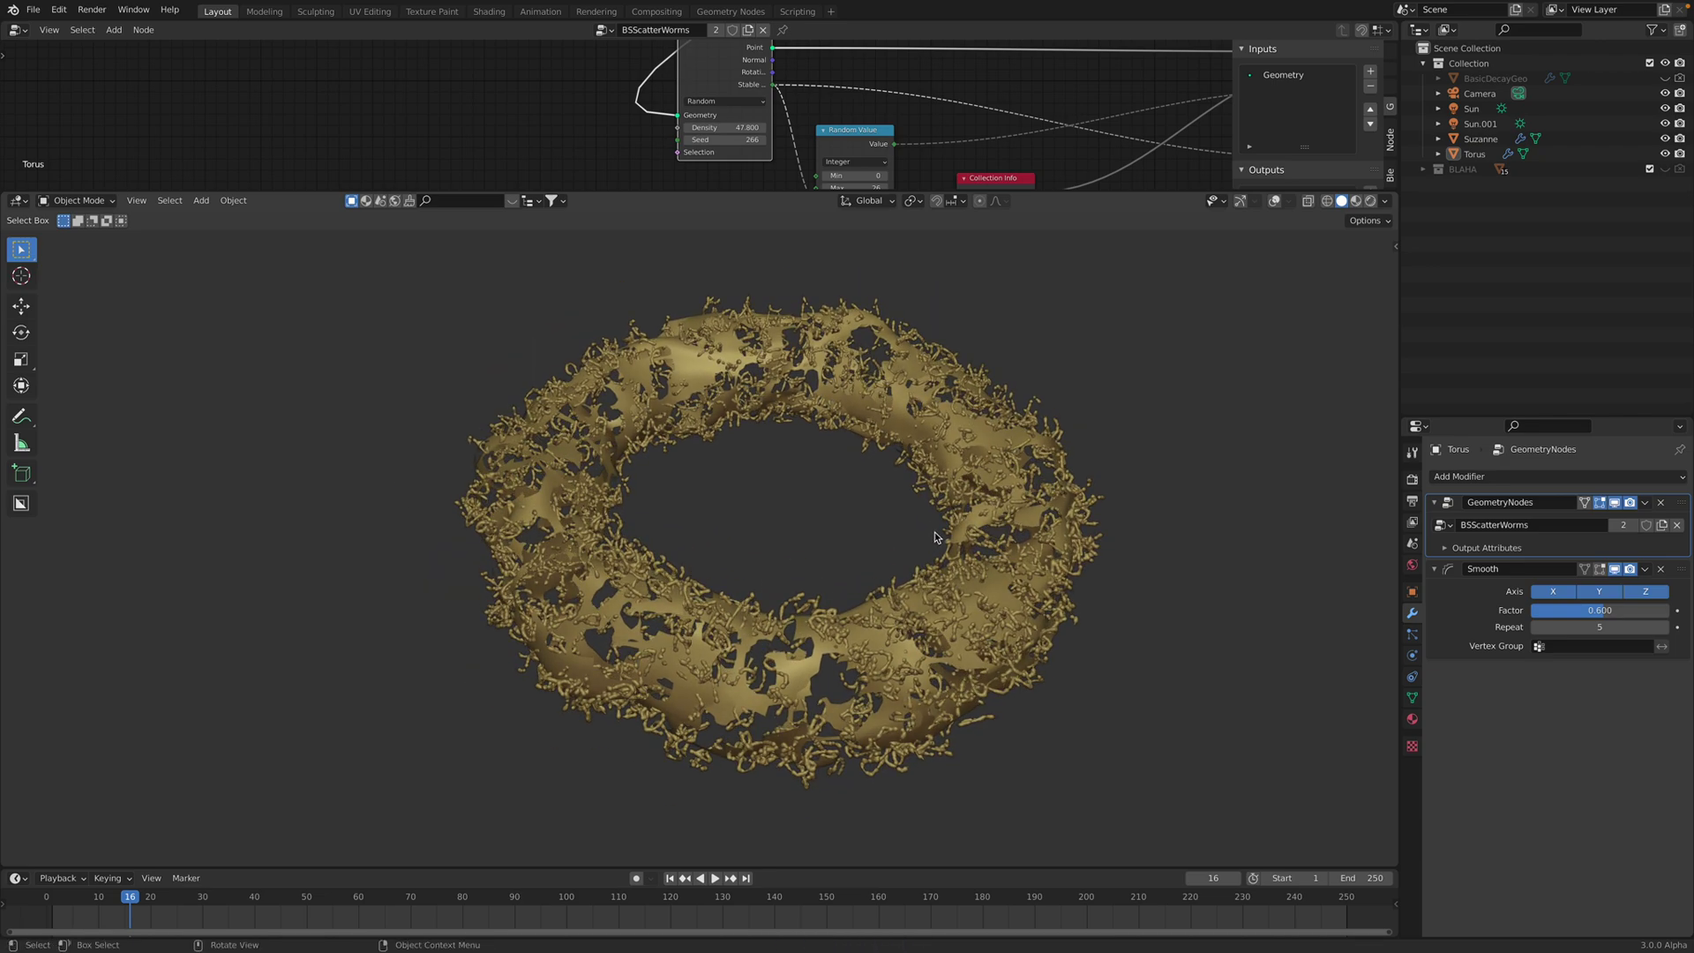
Enlarge the node editor and bring the torus's BSScatterWorms node tree into view
drag(1021, 193, 1022, 268)
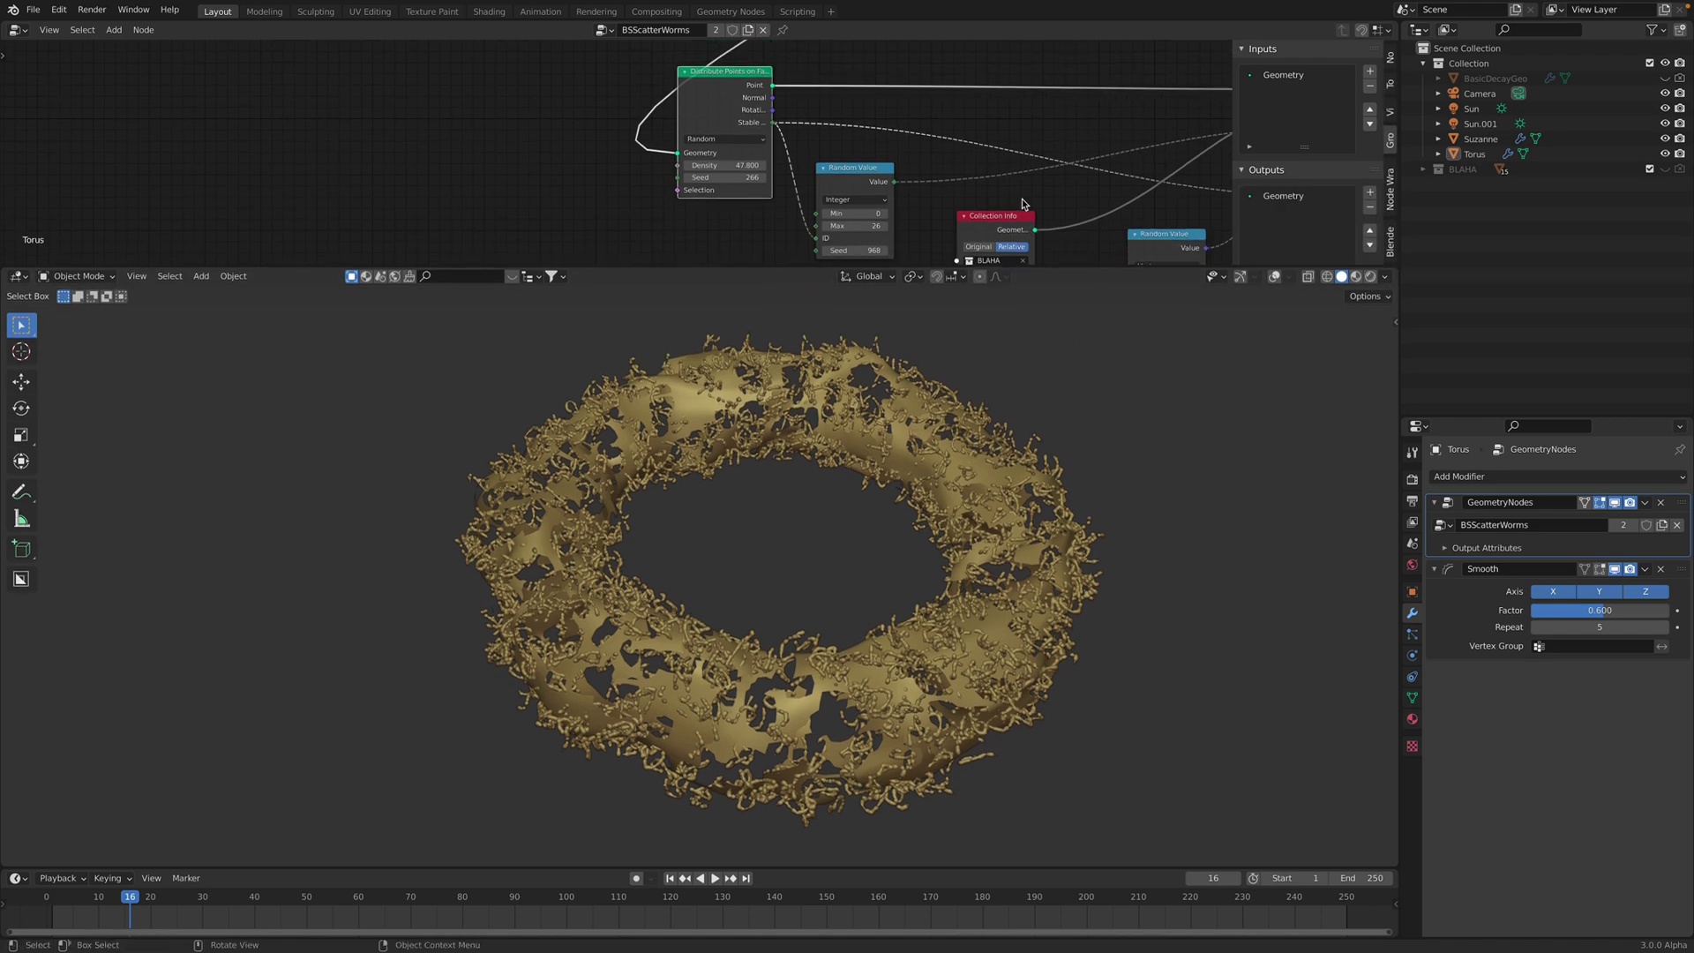
key(Home)
scroll(777, 185, down, 3)
middle_drag(907, 208, 883, 166)
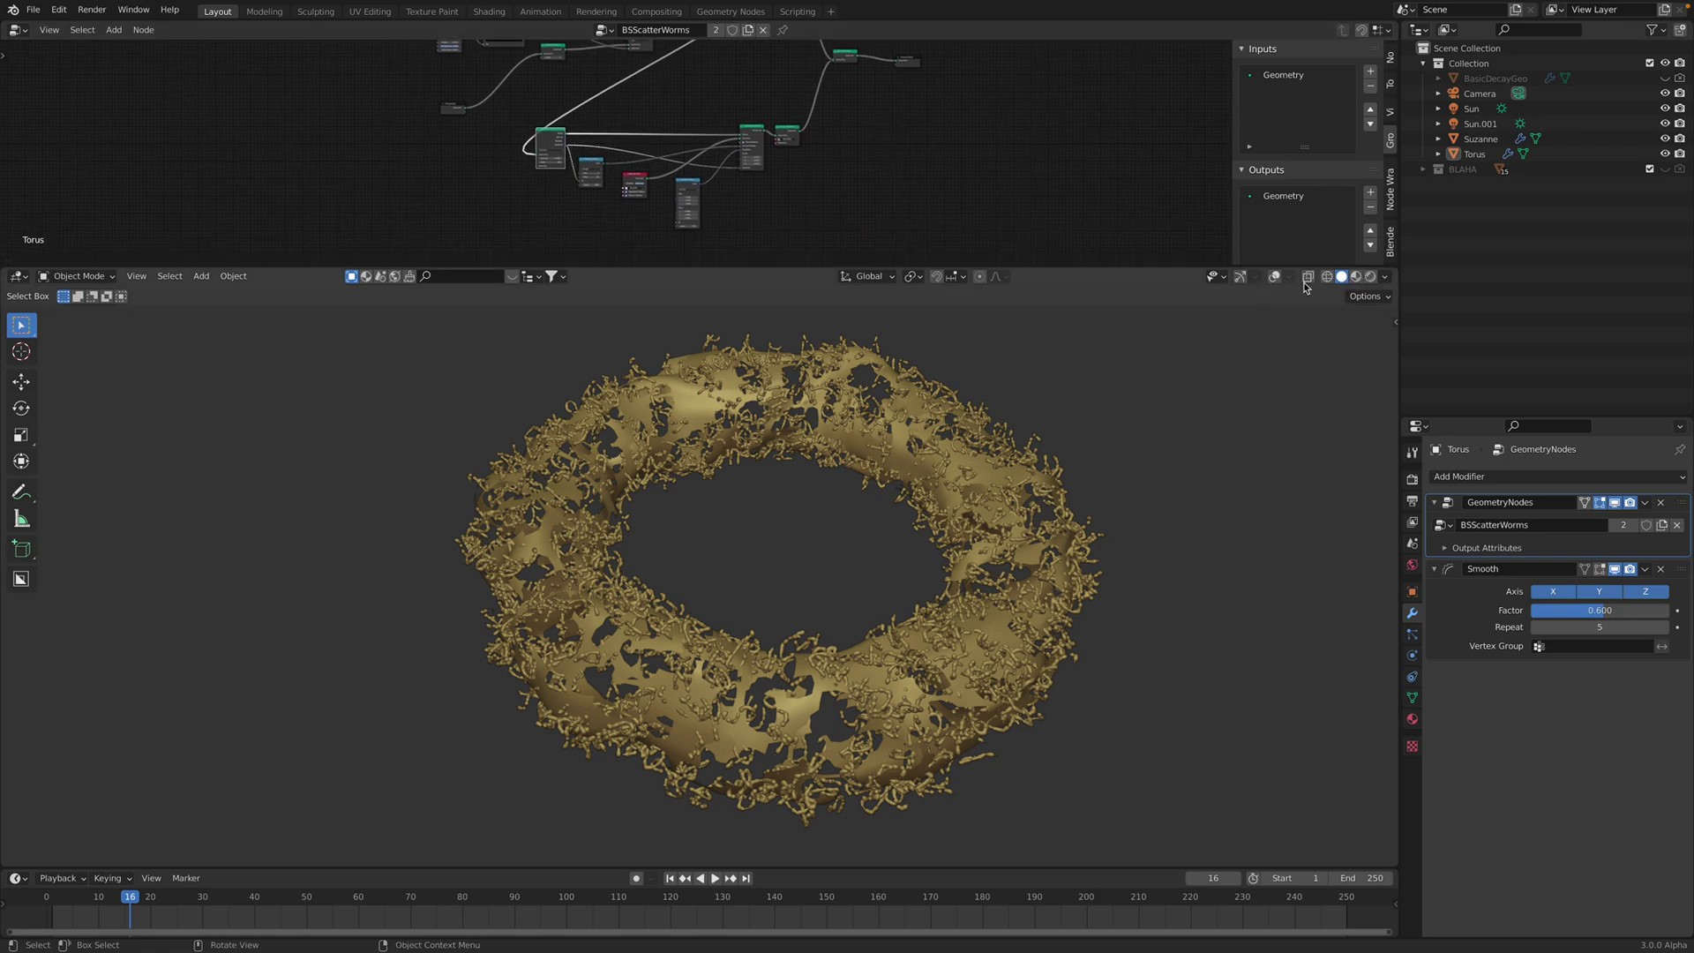
scroll(946, 396, up, 2)
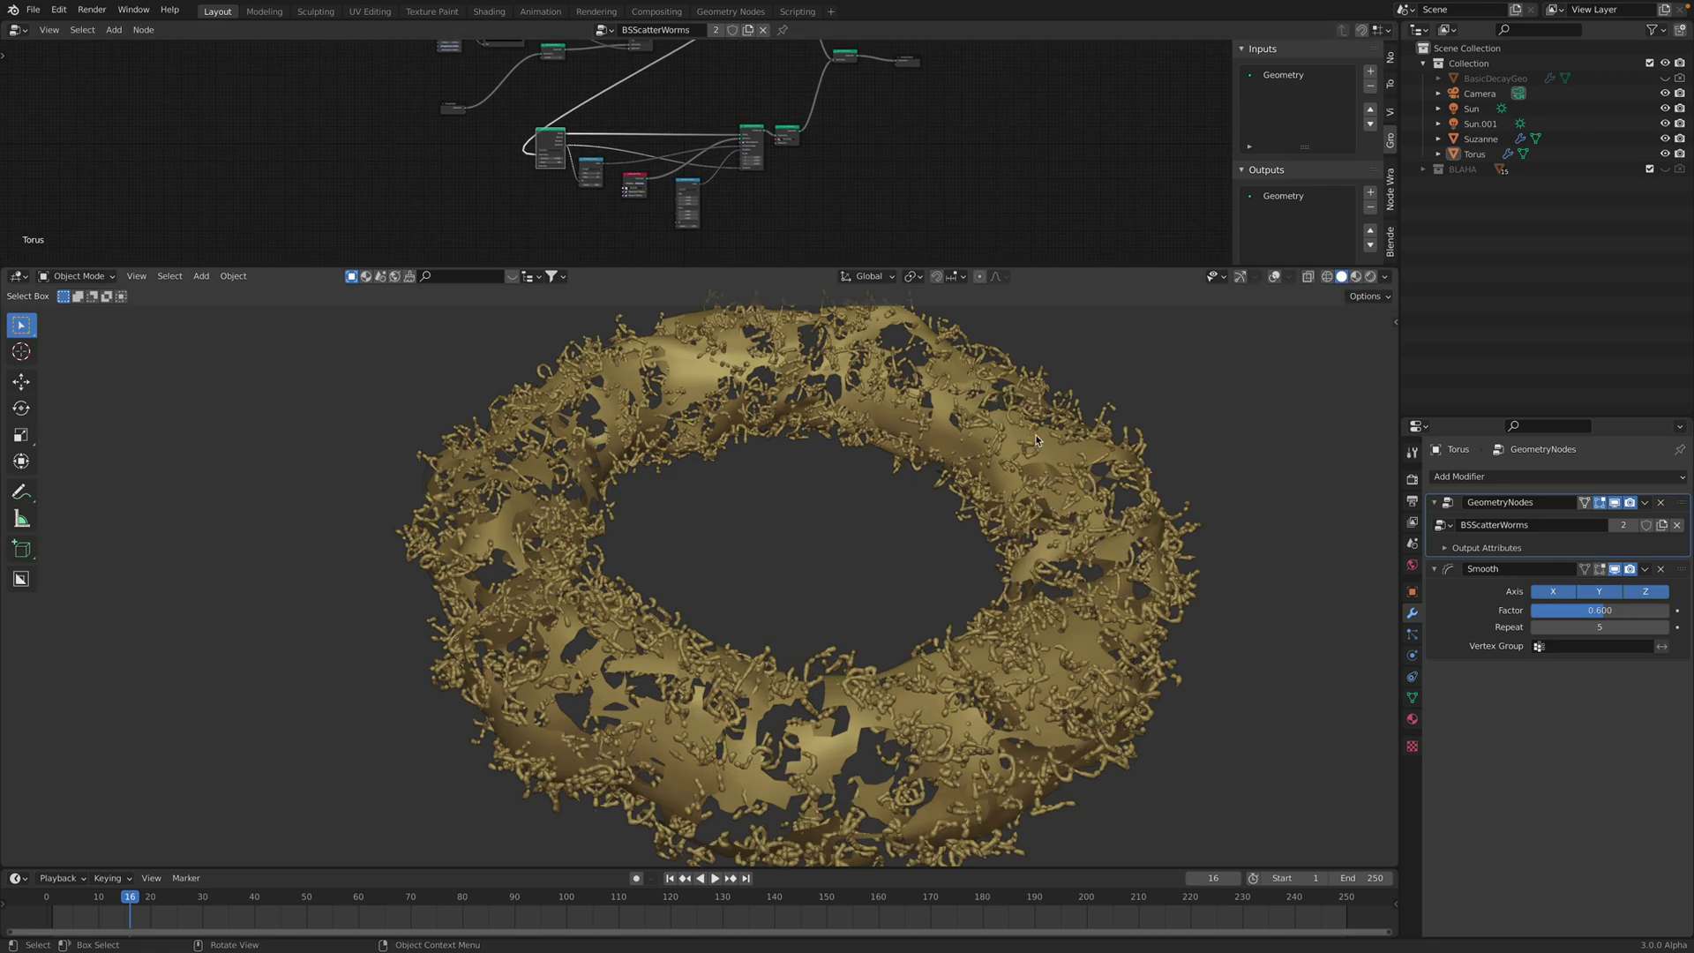
scroll(1037, 440, down, 2)
Unhide the BasicDecayGeo object and select it
click(1665, 78)
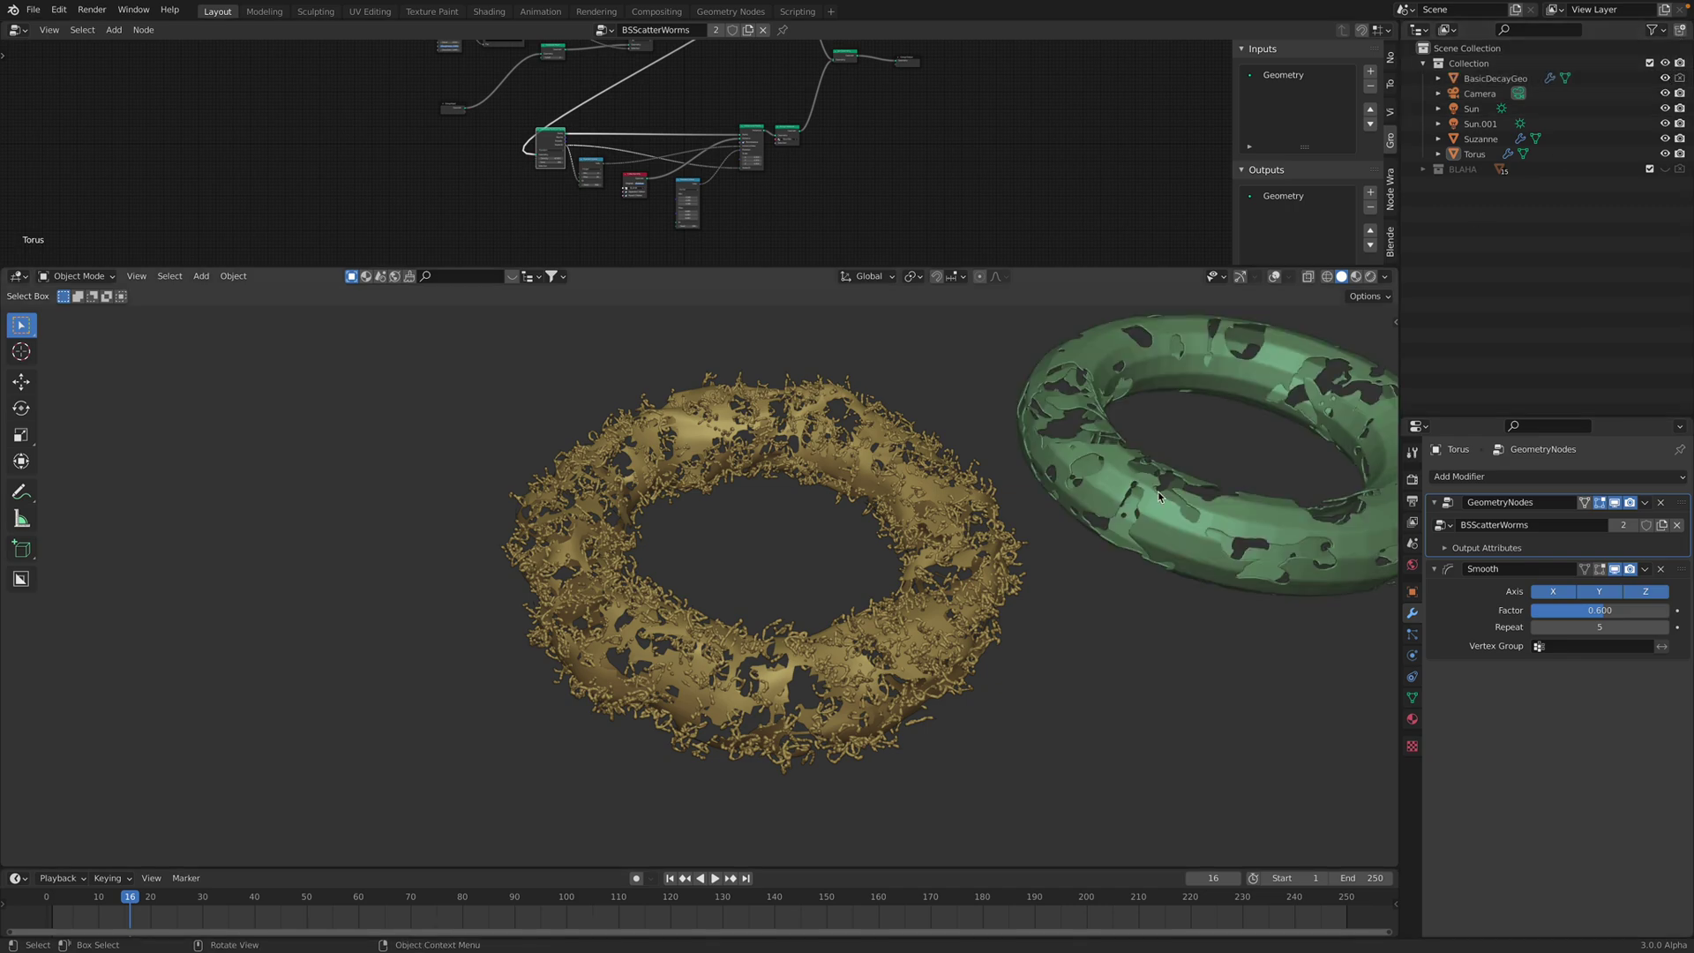
shift+middle_drag(1159, 497, 812, 530)
scroll(813, 529, up, 1)
middle_drag(905, 474, 907, 478)
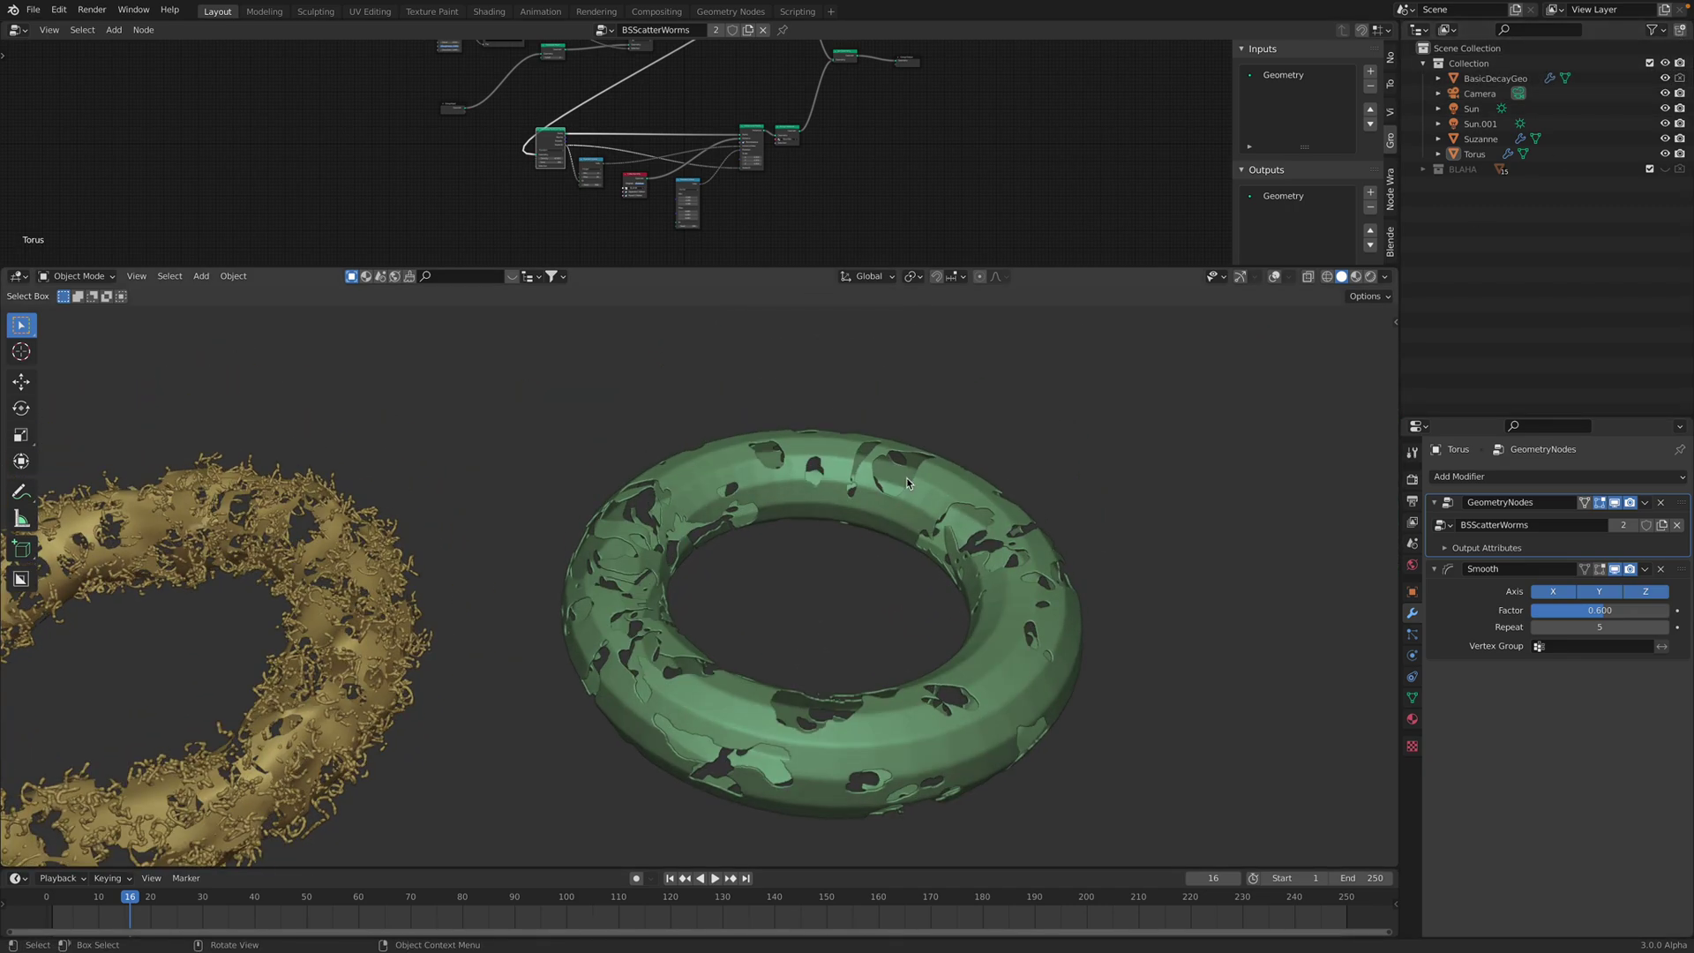
click(910, 479)
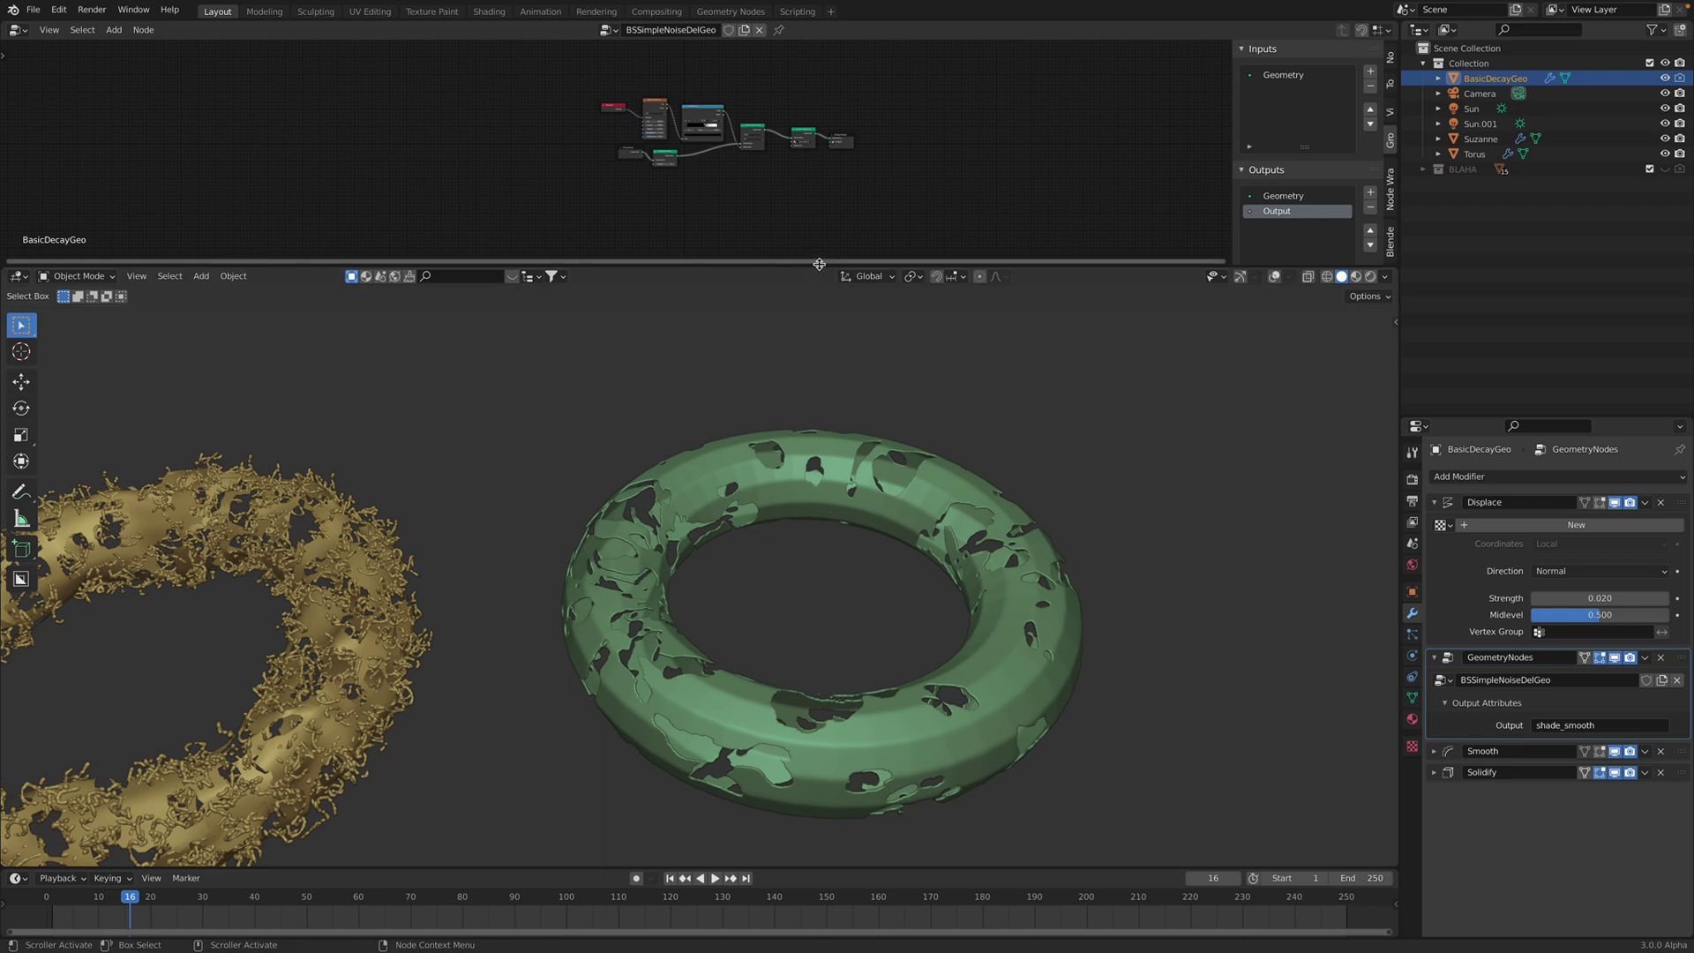
Enlarge the node editor to show the BSSimpleNoiseDelGeo tree and move the Delete Geometry node further from the ColorRamp
drag(702, 267, 702, 411)
scroll(701, 272, up, 2)
scroll(701, 272, up, 4)
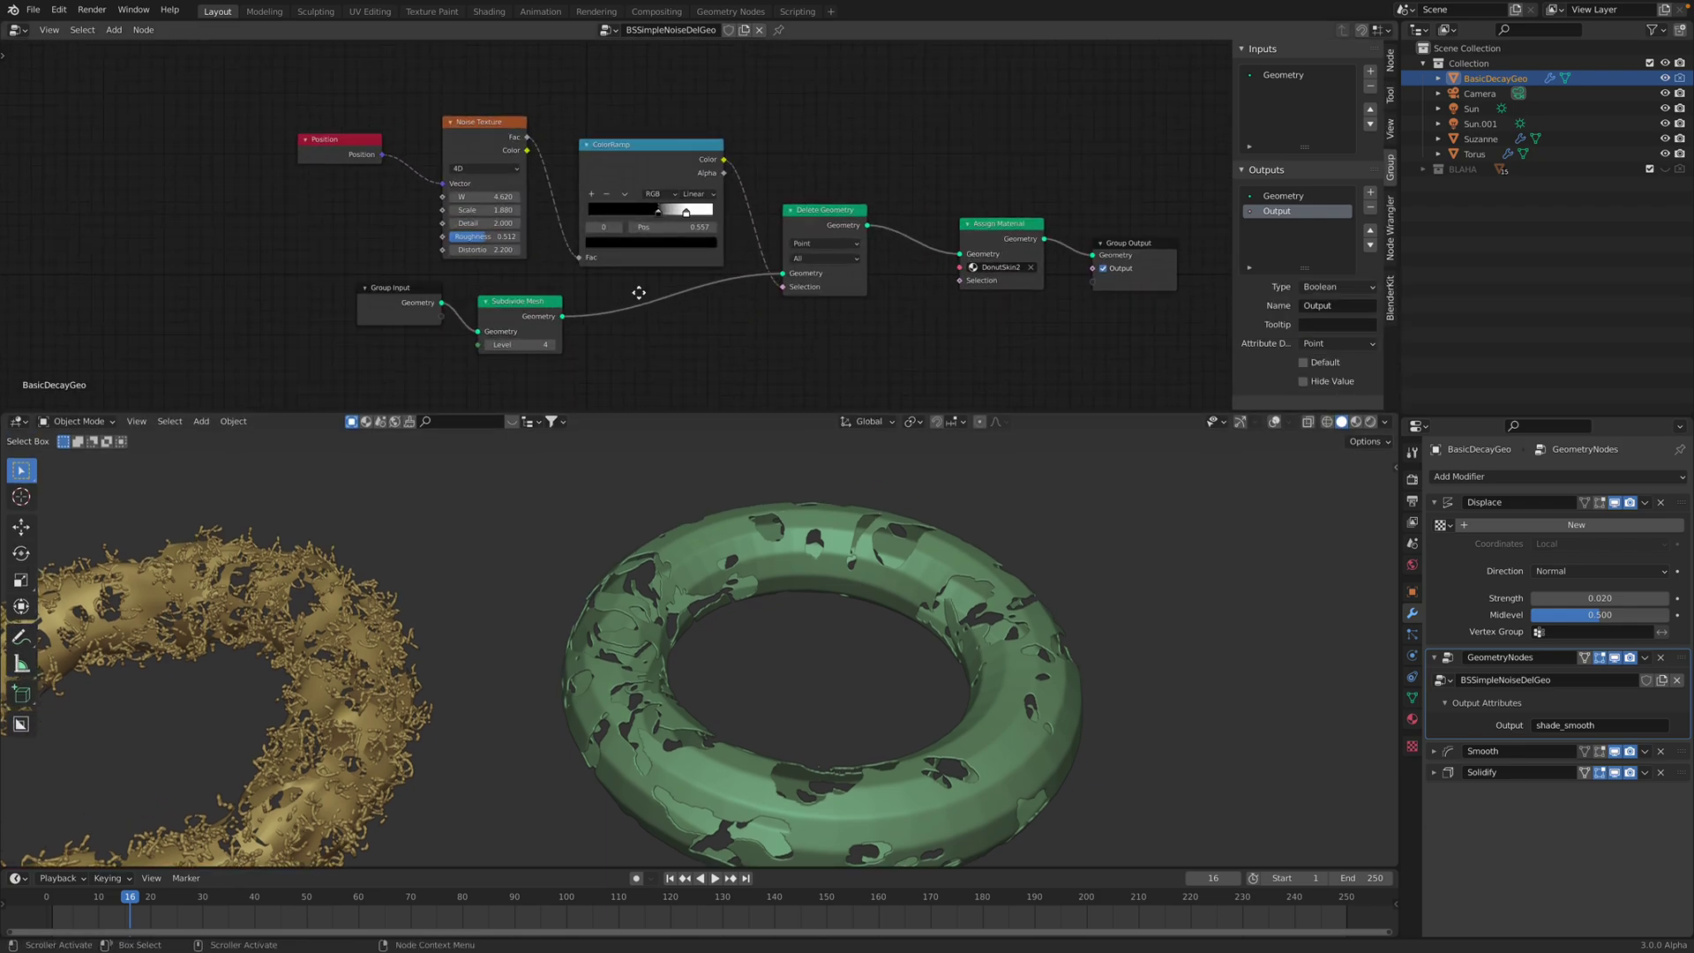
drag(798, 215, 836, 220)
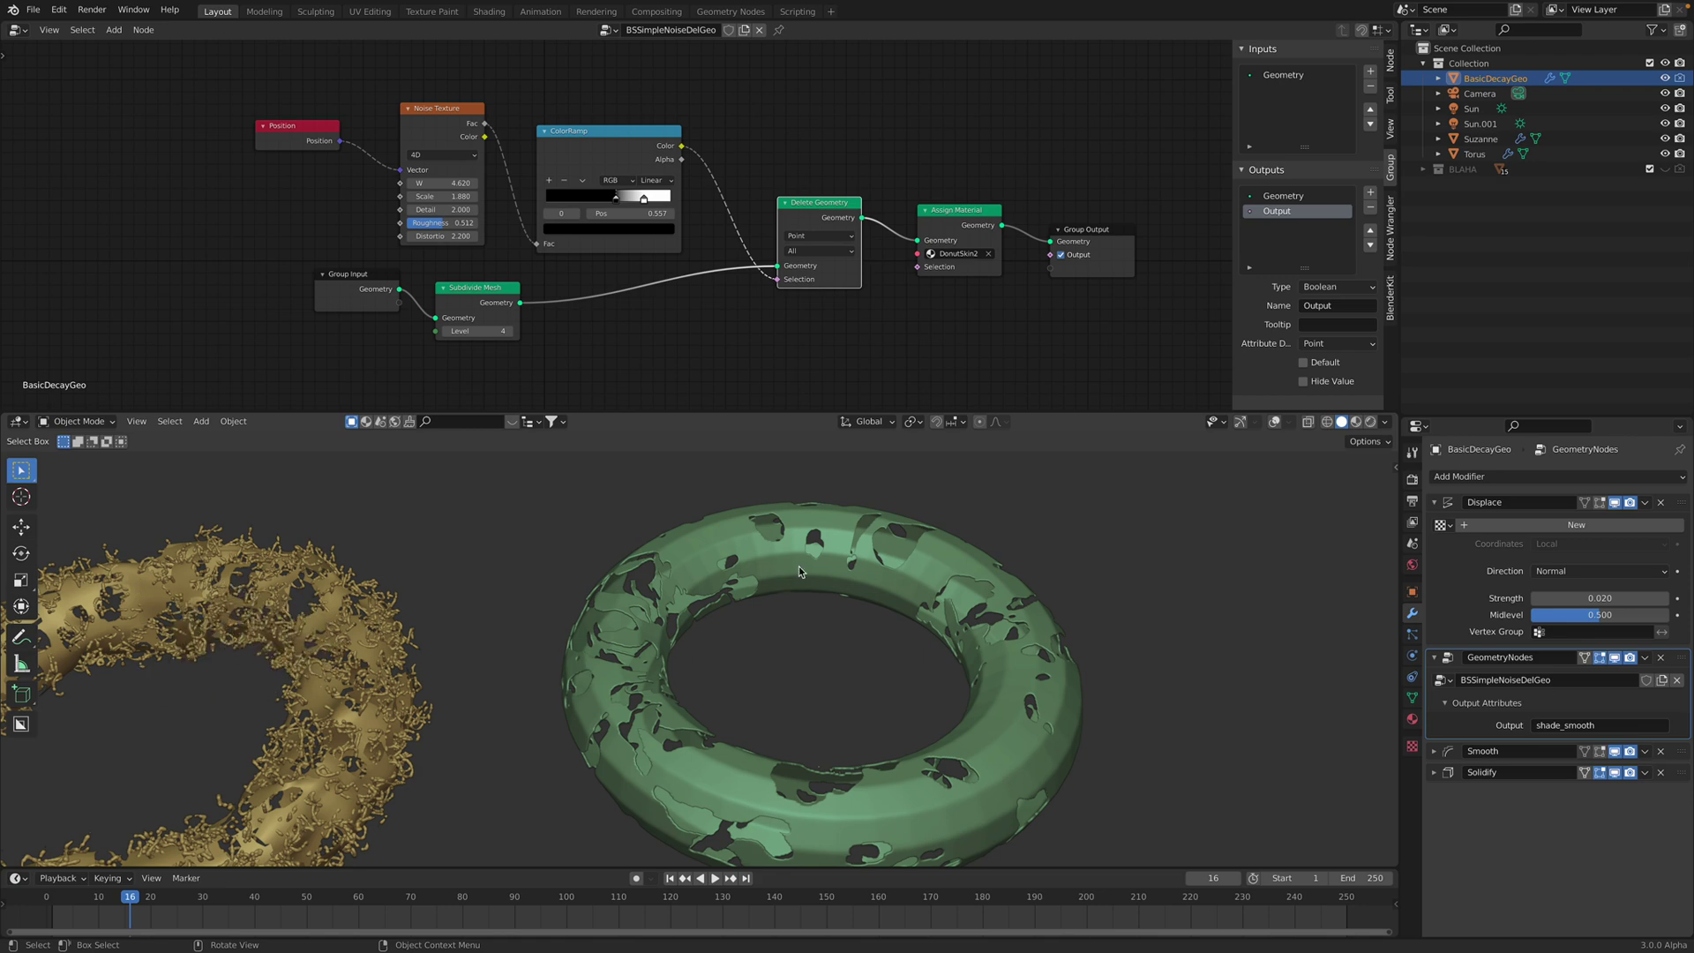
middle_drag(800, 571, 709, 527)
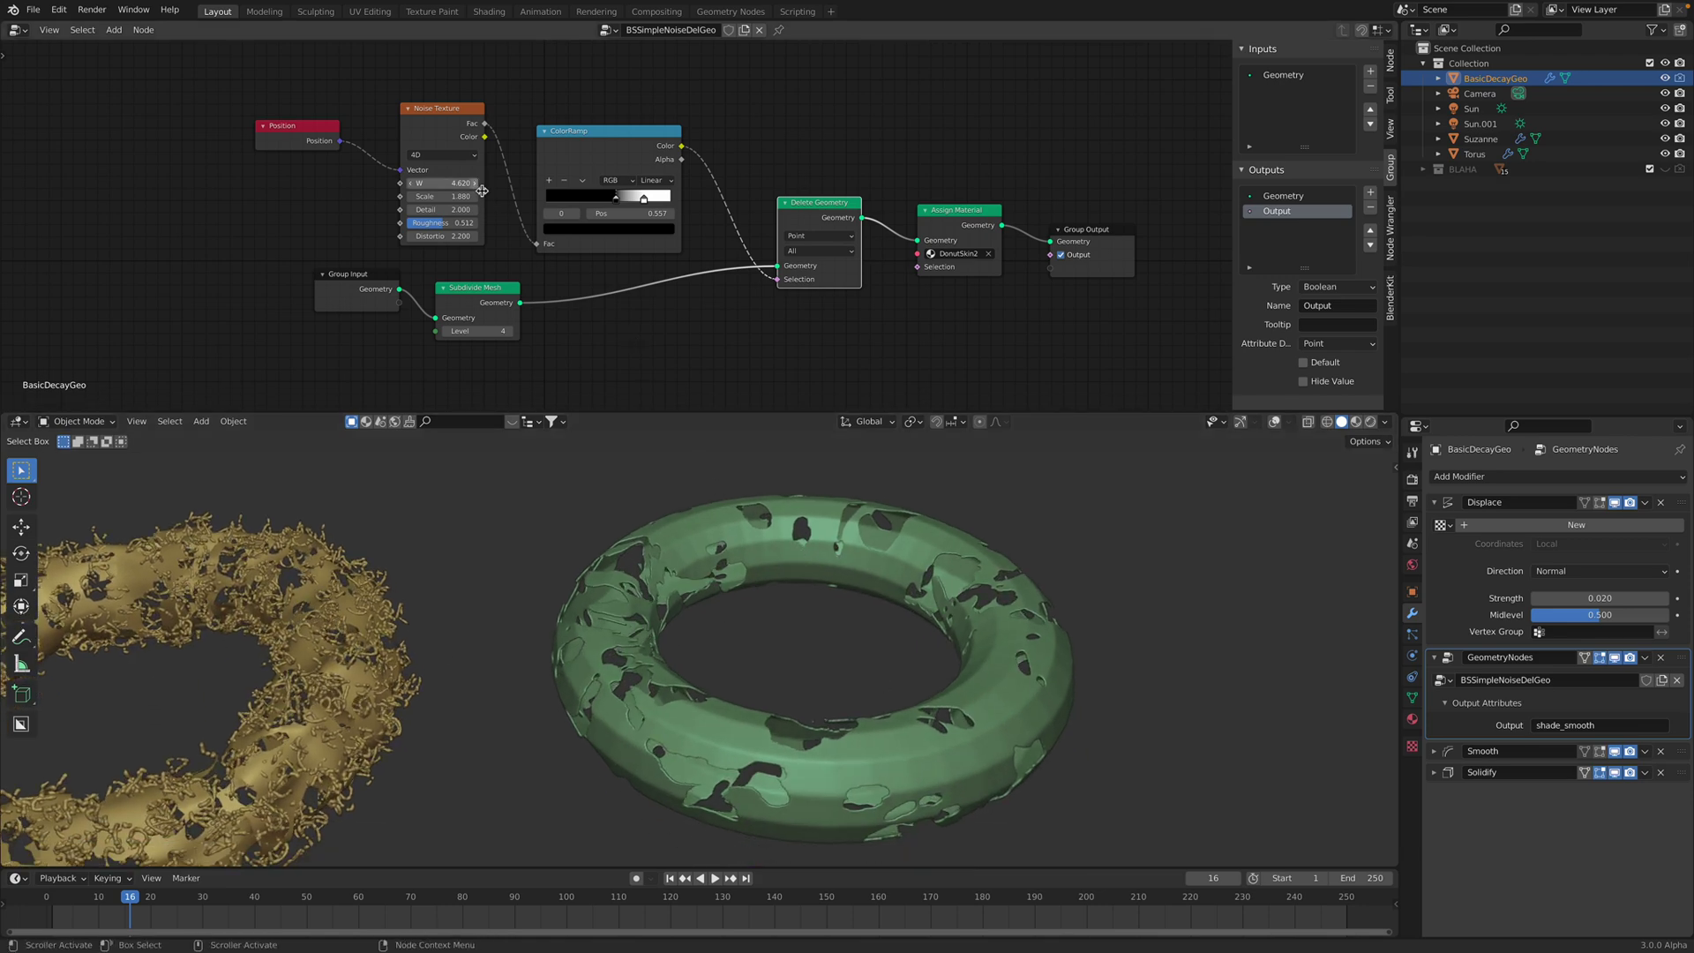
Try lower subdivision levels on the Subdivide Mesh node and leave its level at 3
click(449, 332)
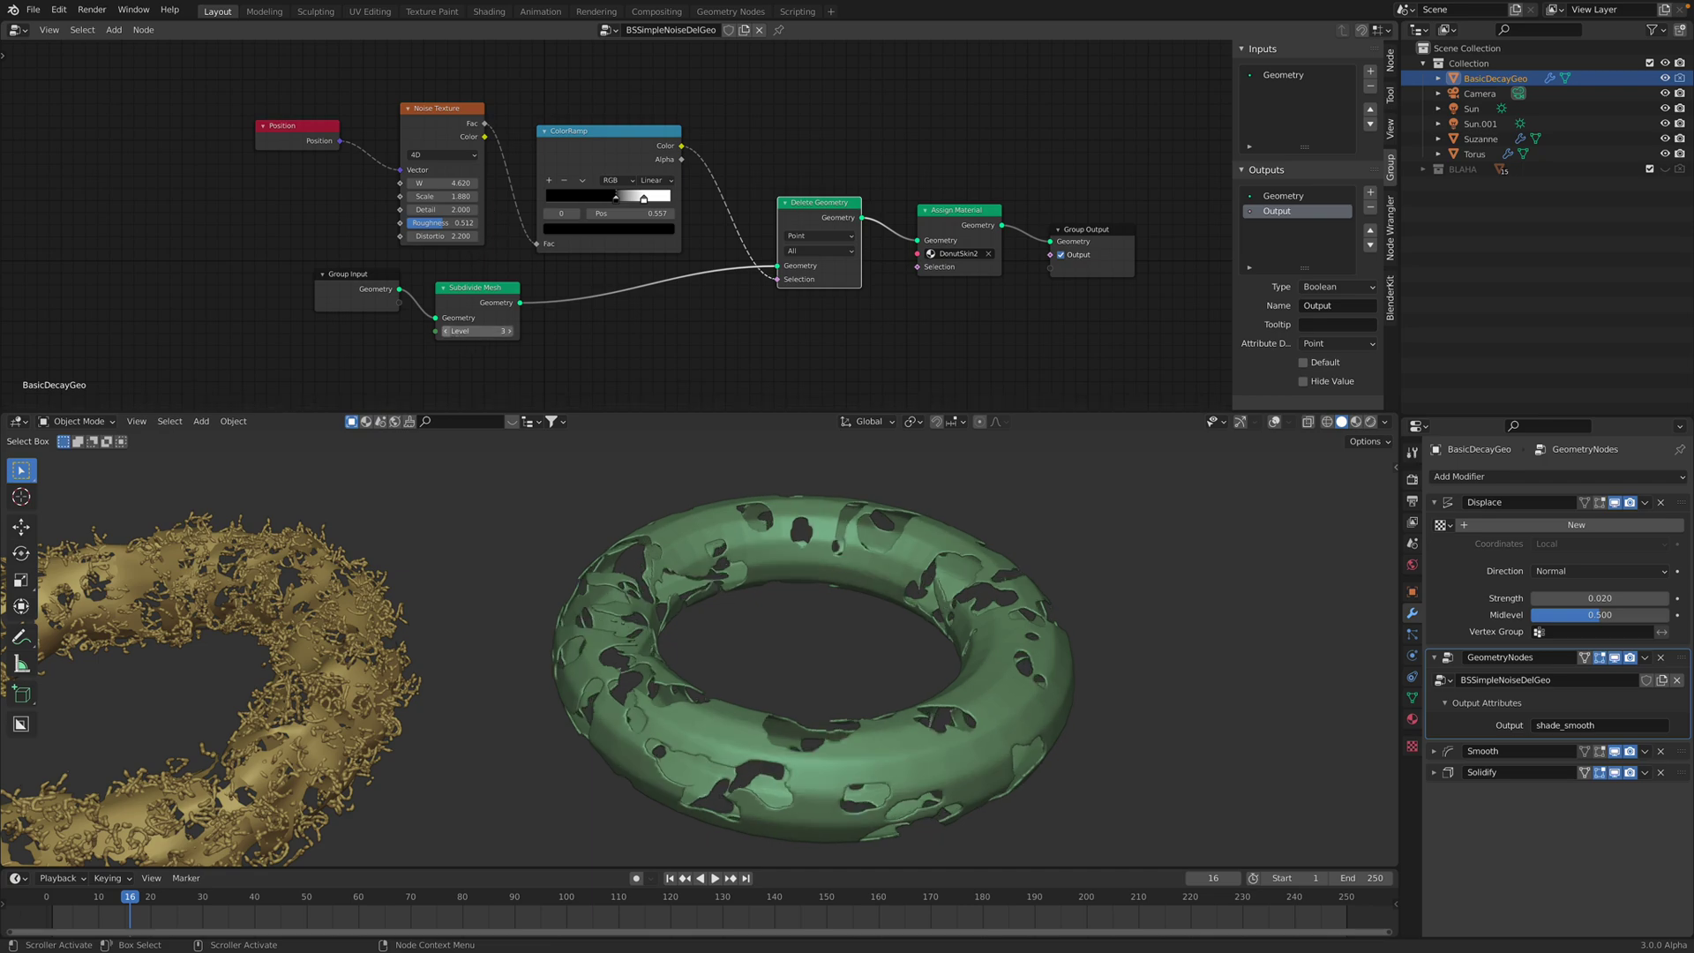
click(448, 332)
click(449, 332)
click(509, 331)
click(510, 331)
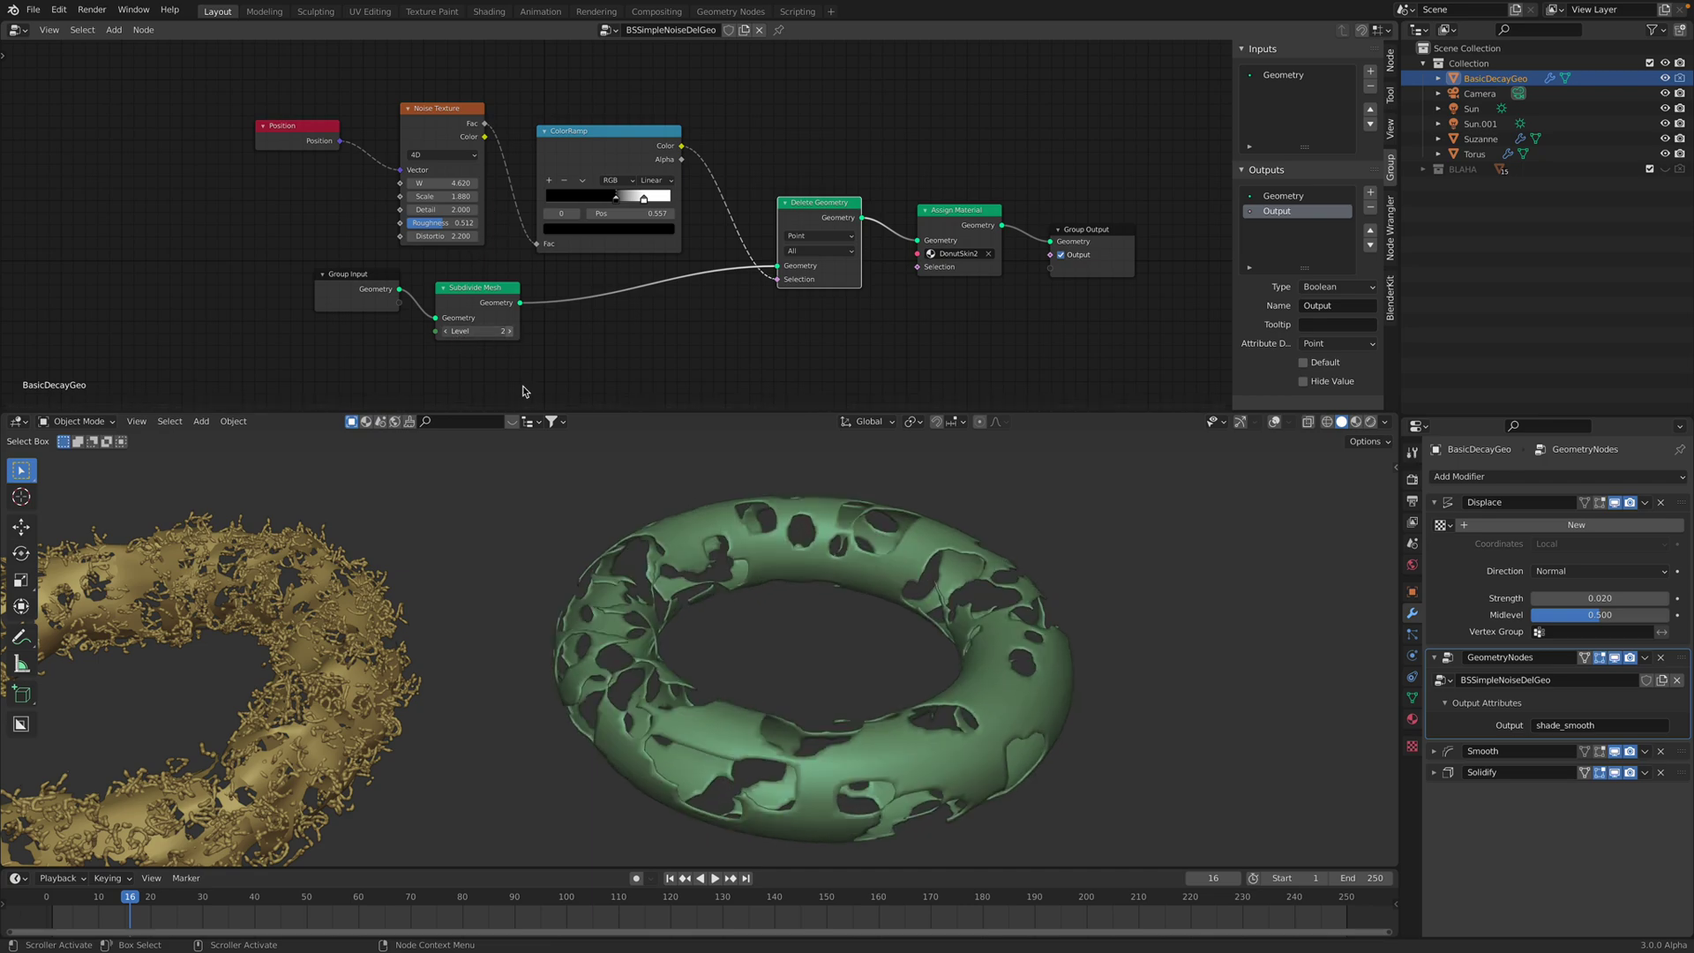
mouse_move(703, 592)
middle_down()
mouse_move(688, 526)
mouse_move(703, 596)
middle_up()
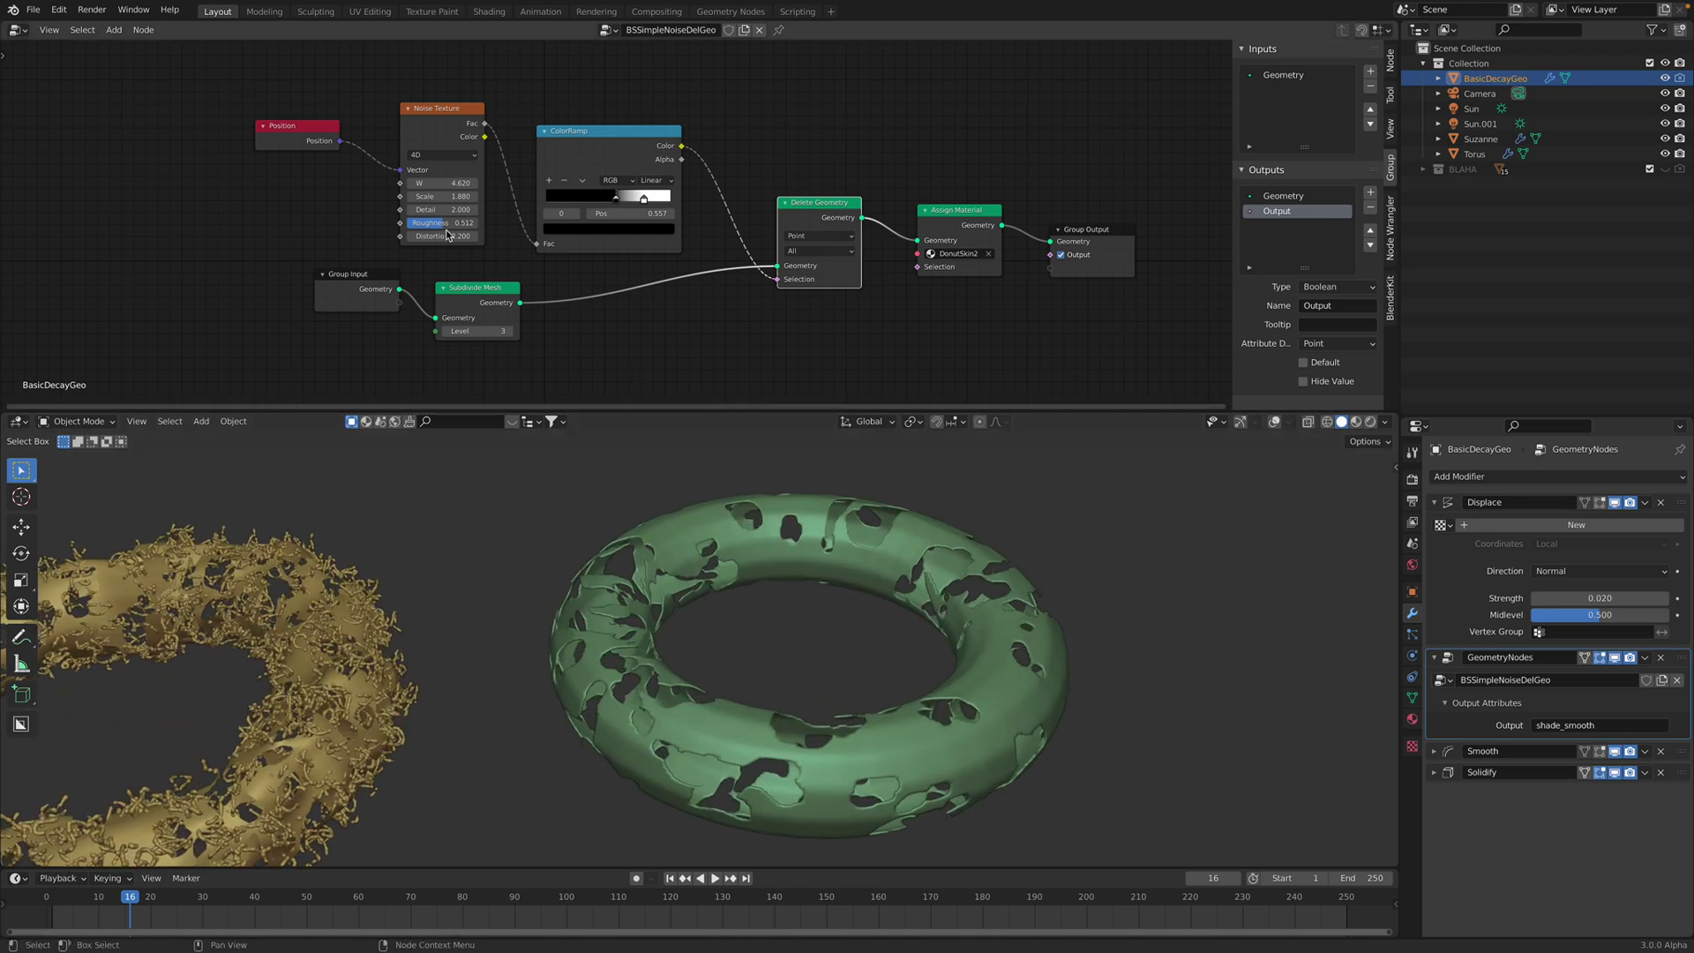
Rearrange the Group Input and Subdivide Mesh nodes below the noise nodes and nudge the Delete Geometry node
drag(378, 280, 326, 314)
middle_drag(333, 323, 336, 260)
scroll(337, 261, up, 2)
drag(446, 247, 458, 281)
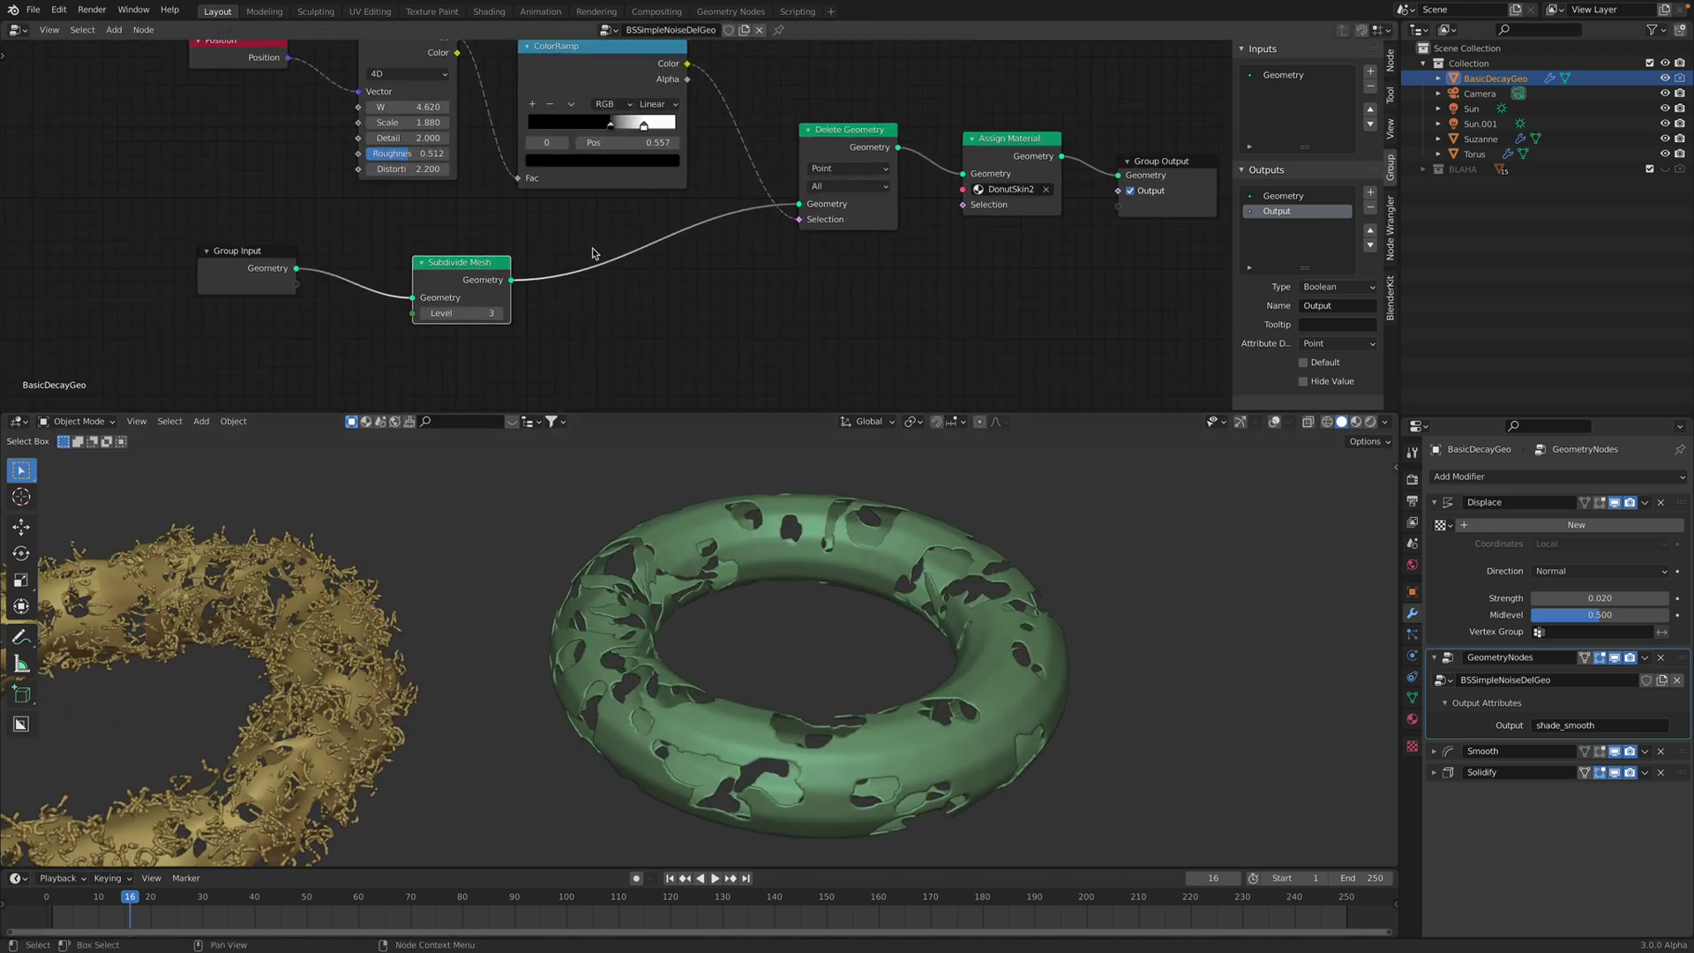
drag(501, 258, 651, 235)
drag(281, 258, 416, 271)
middle_drag(541, 257, 488, 321)
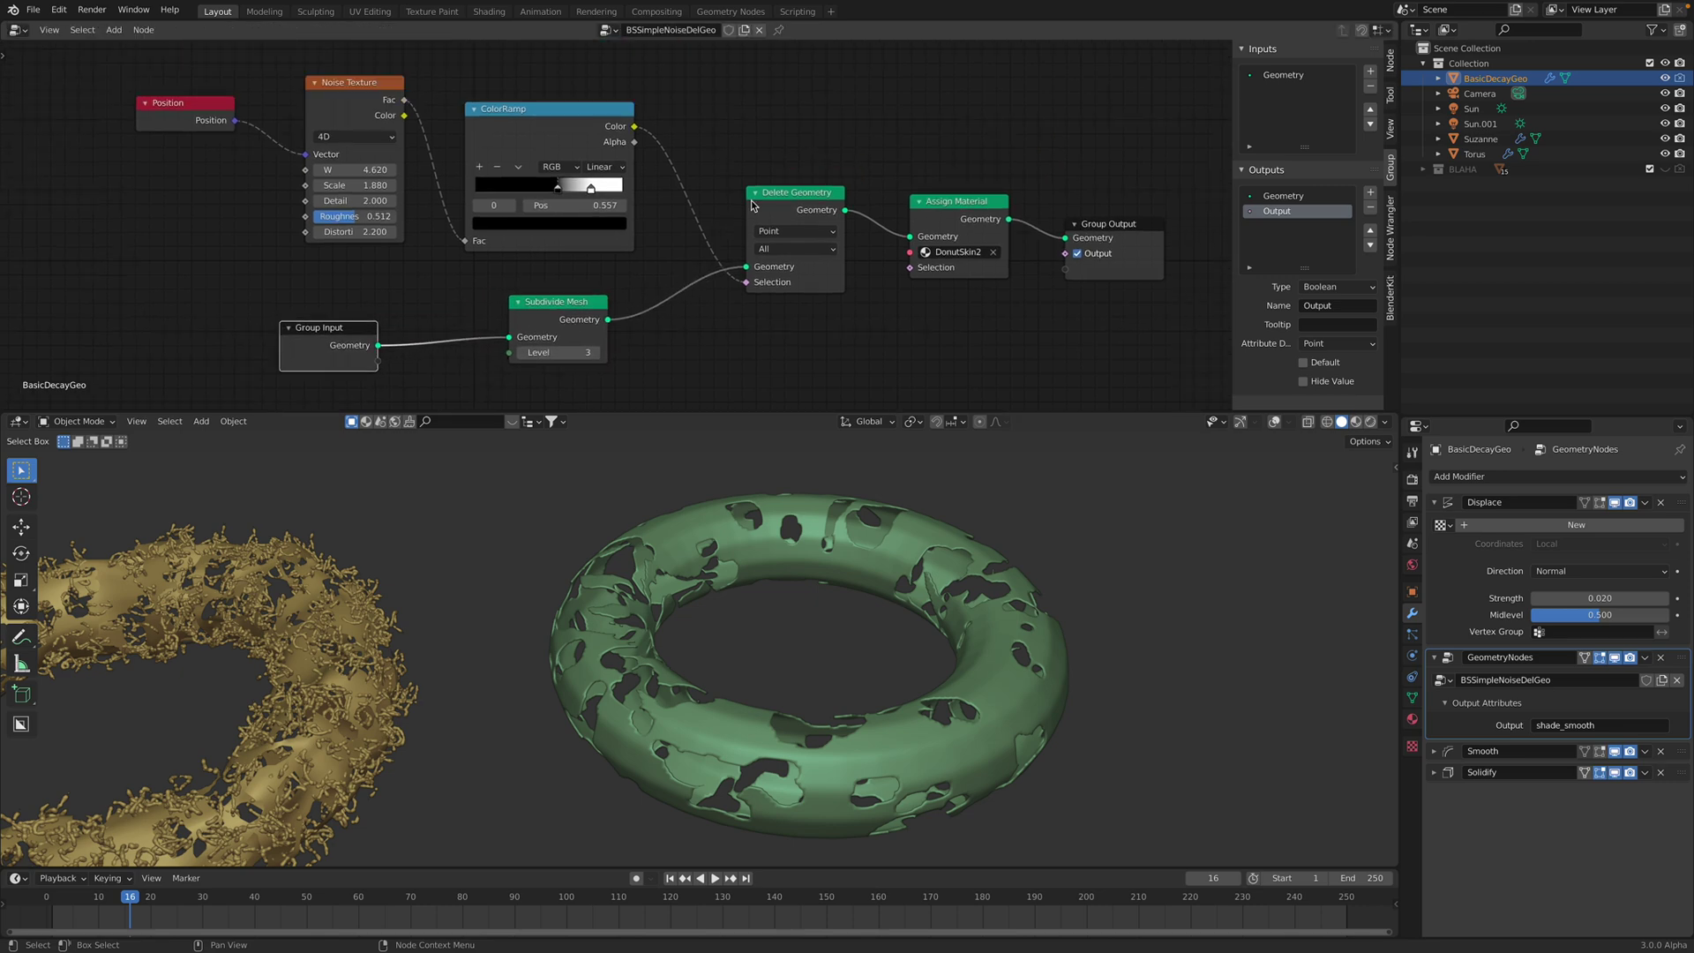
click(781, 196)
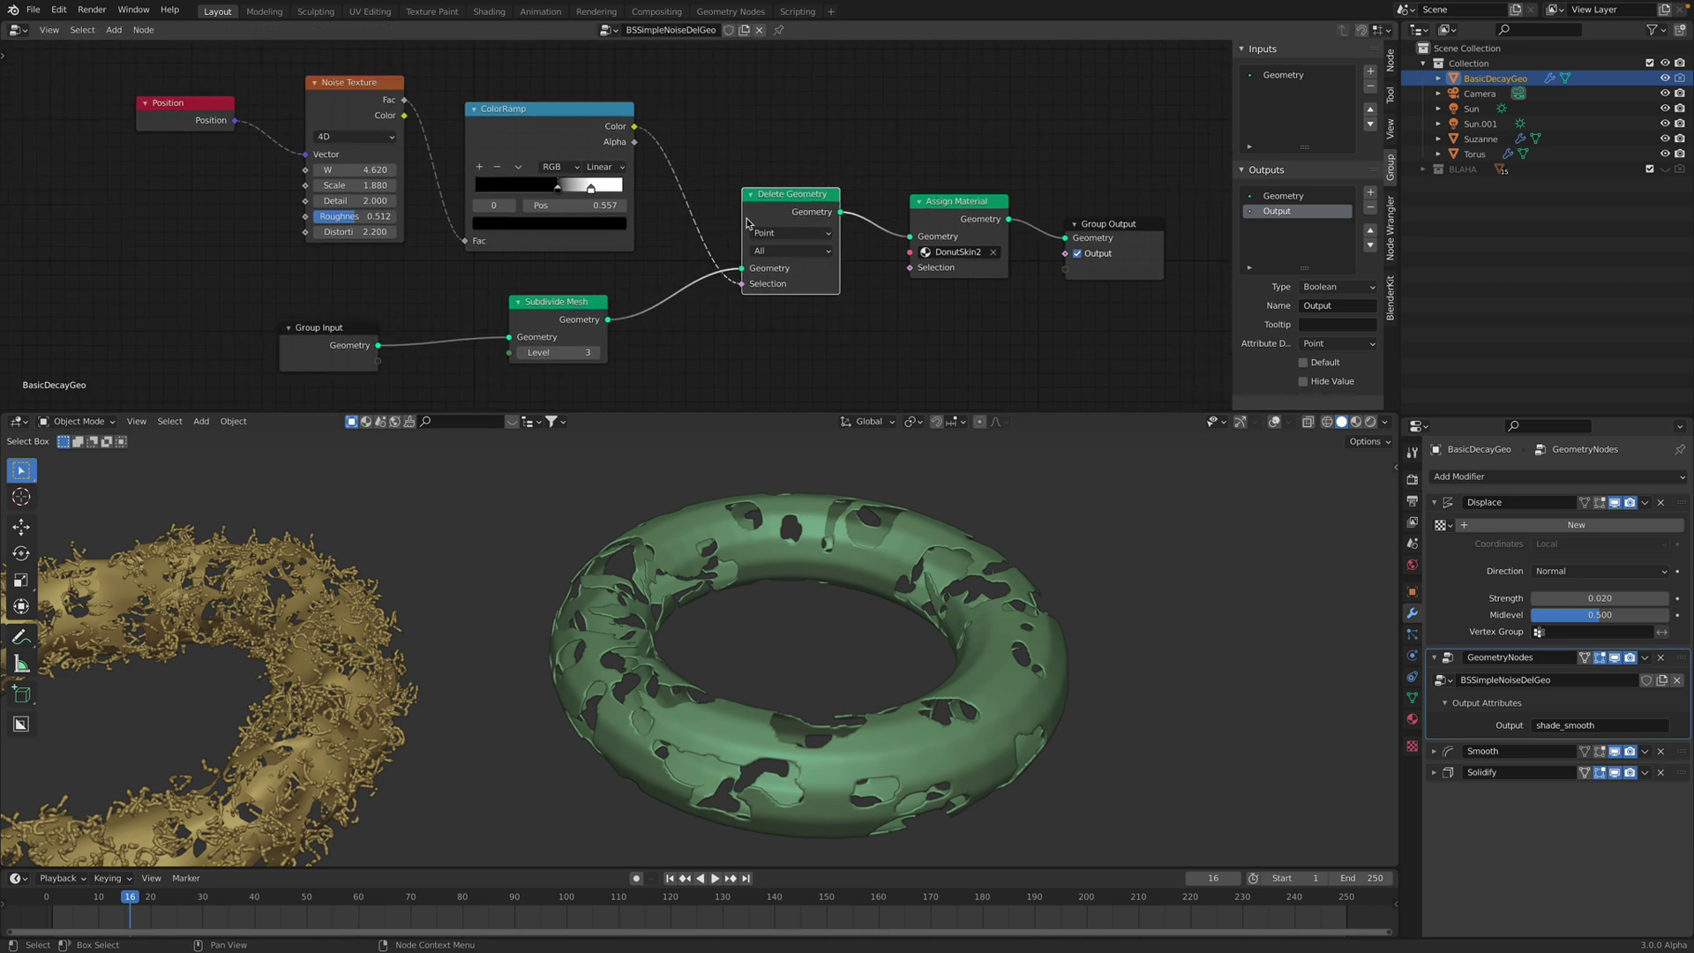
Adjust the ColorRamp's black and white stops, placing the white stop at about 0.74
click(590, 144)
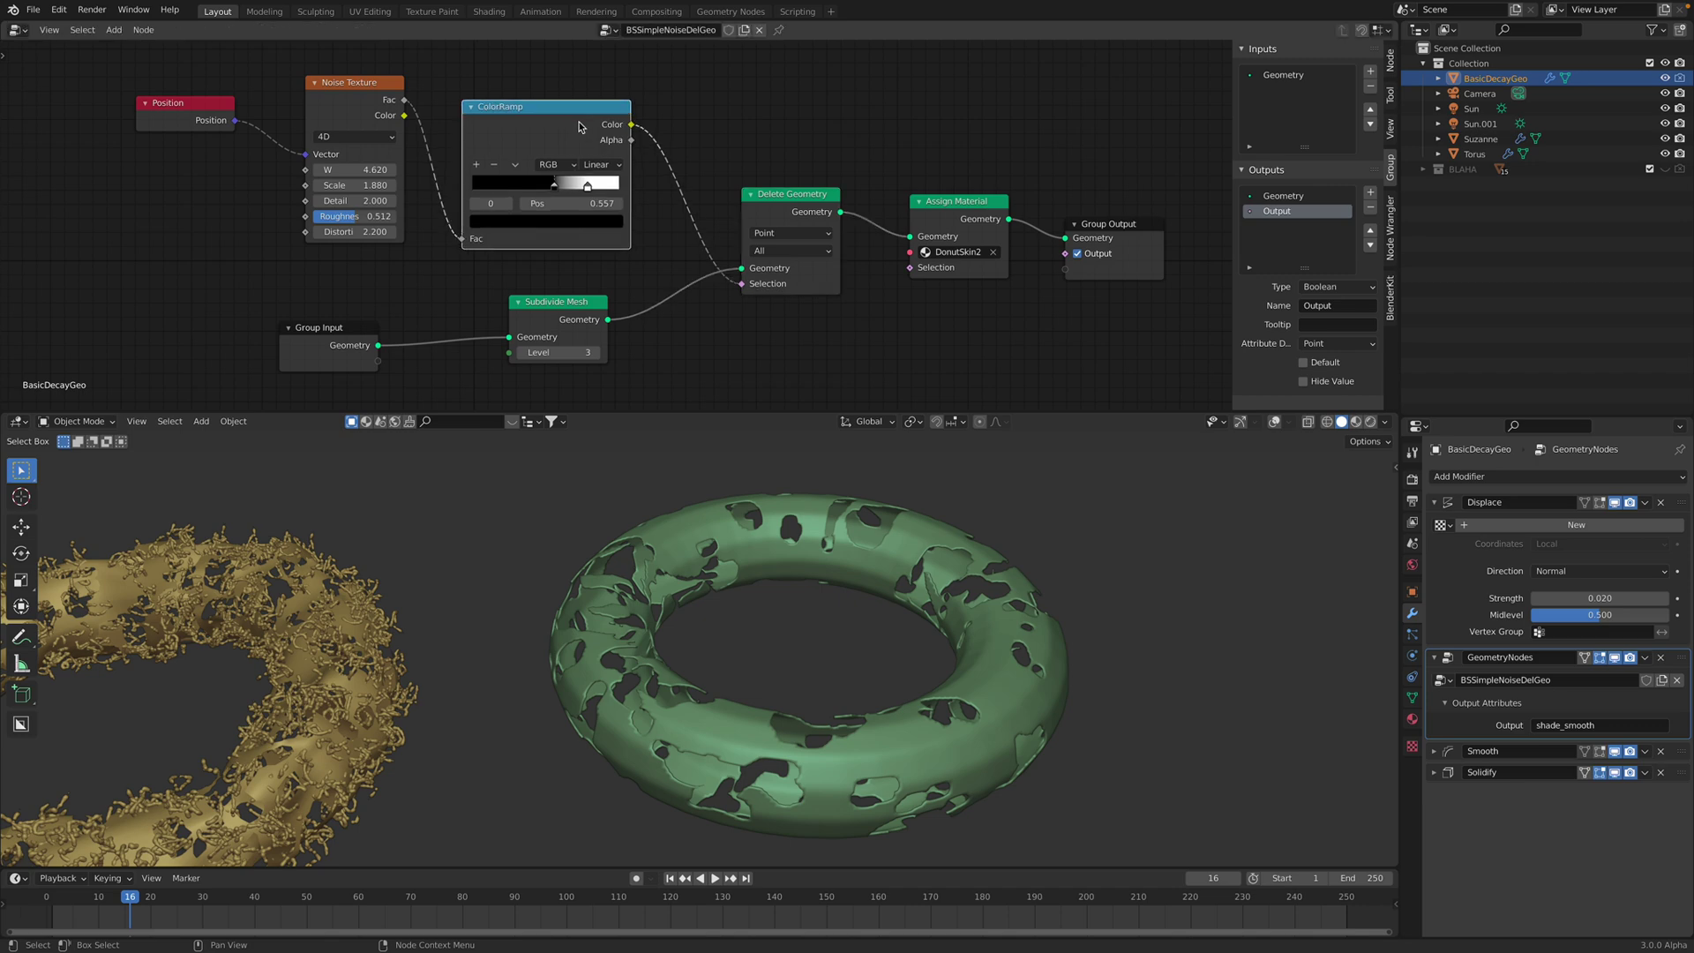
middle_drag(574, 191, 599, 184)
drag(581, 183, 584, 178)
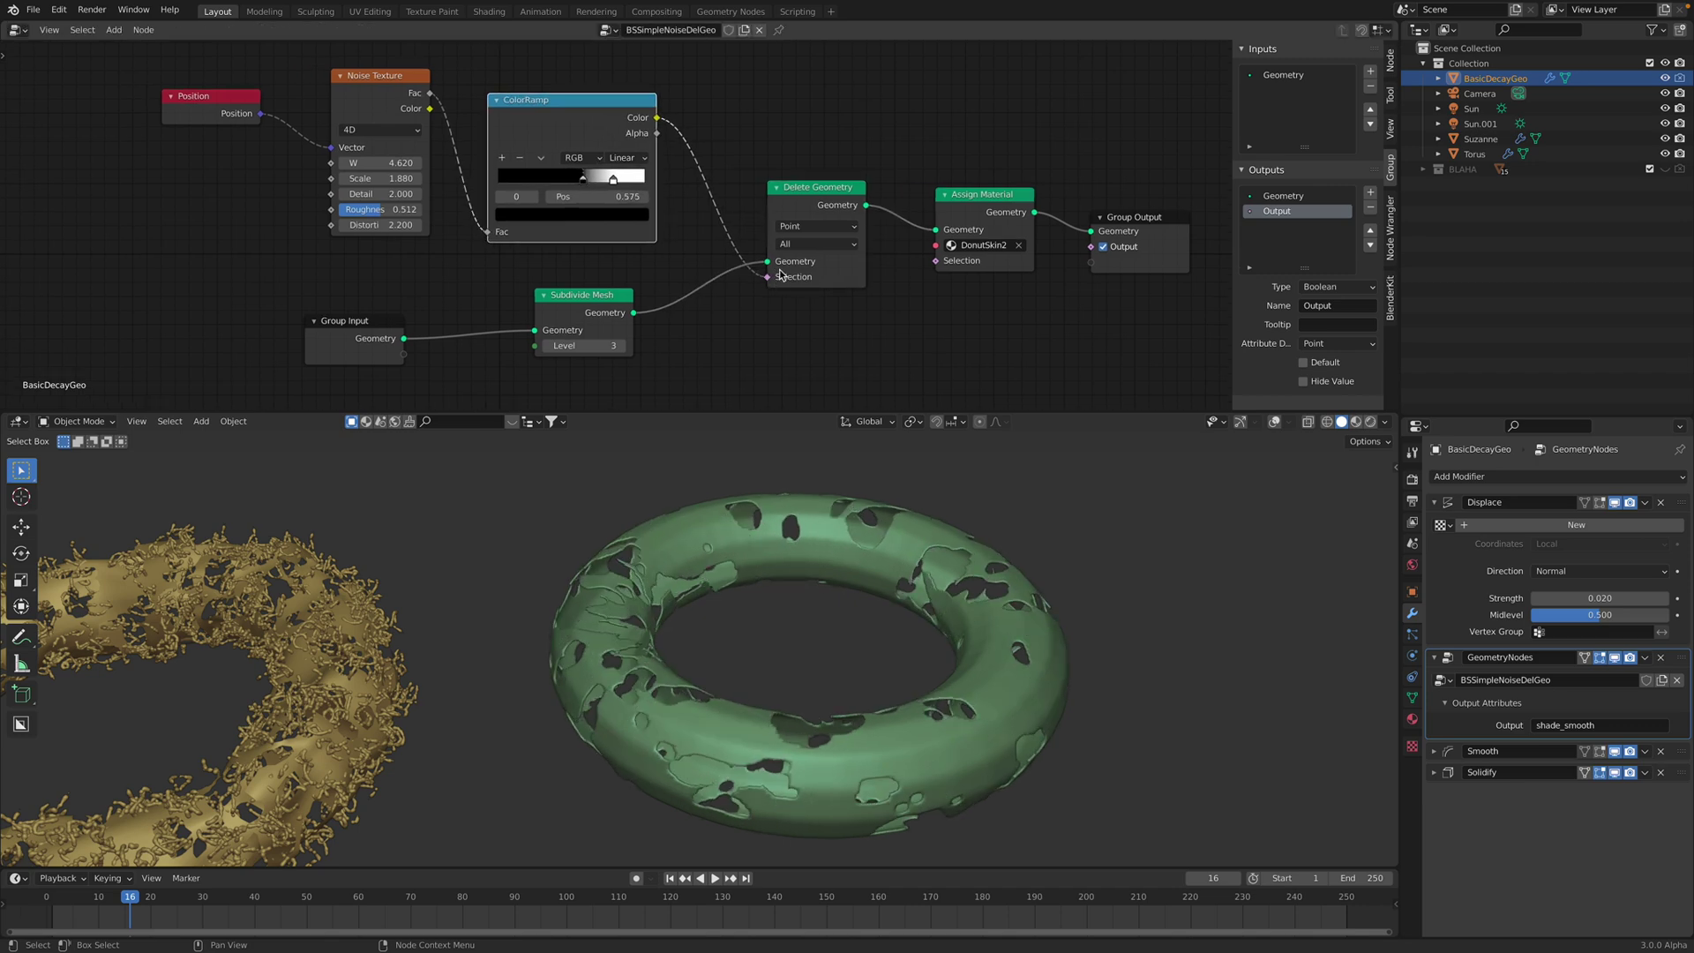
drag(582, 183, 605, 180)
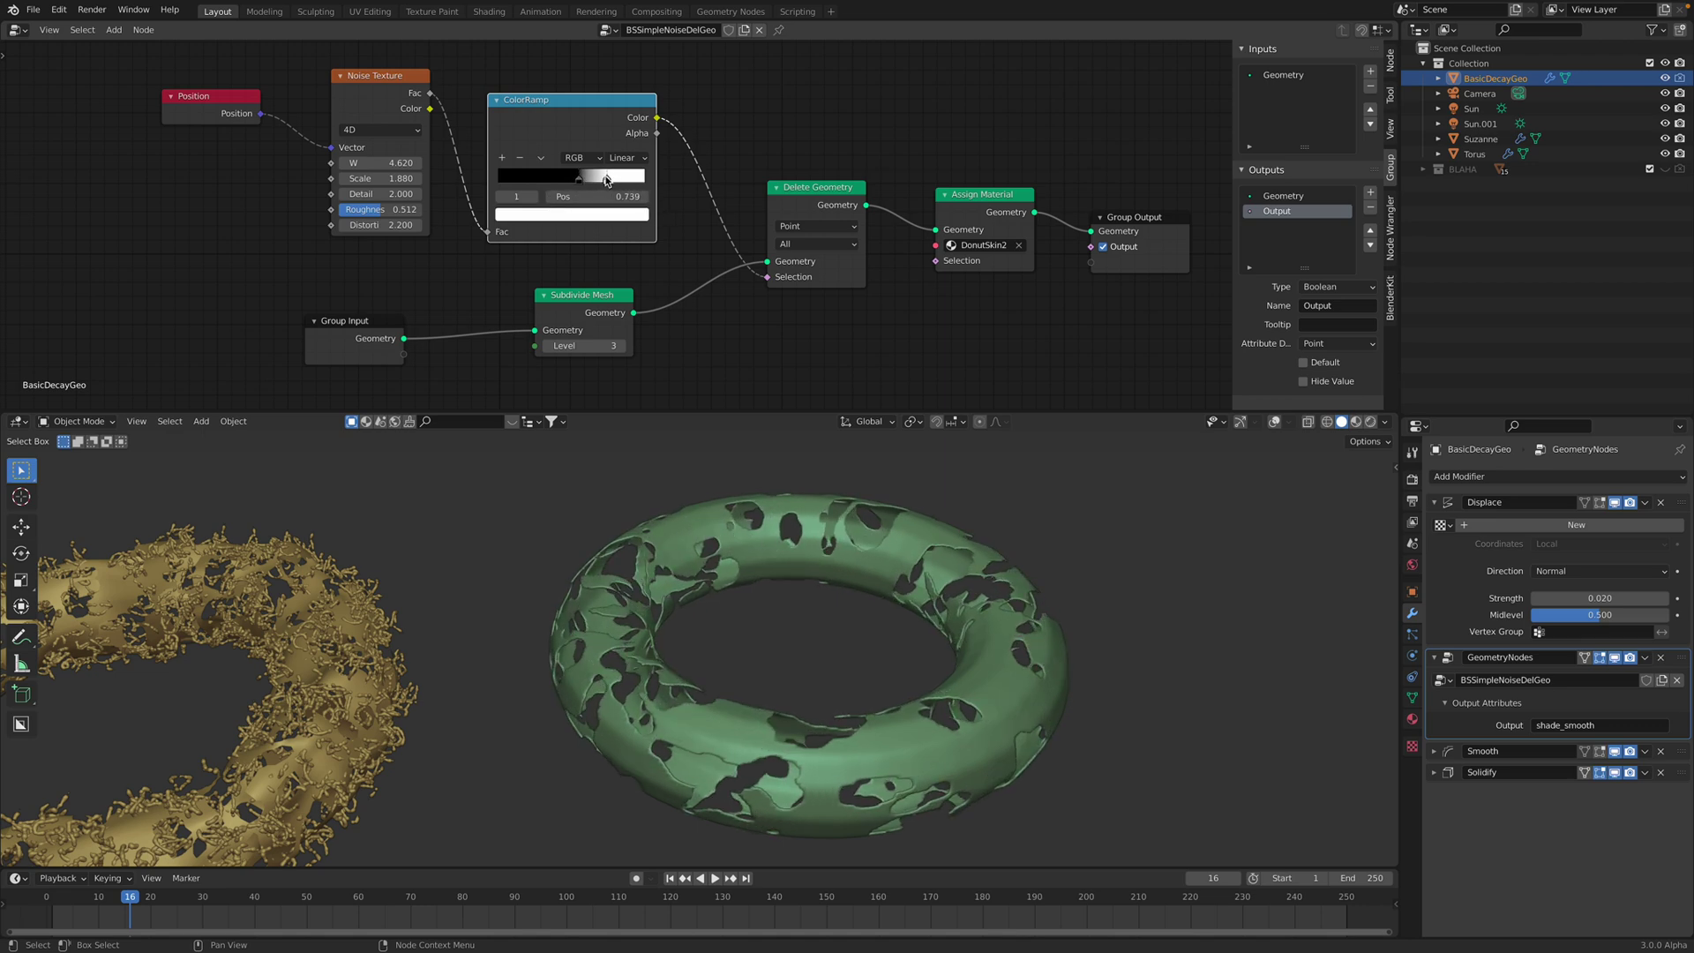
Slightly reposition the ColorRamp, Noise Texture and Position nodes to tidy the noise chain
drag(565, 119, 583, 115)
drag(376, 87, 366, 84)
middle_drag(366, 84, 490, 81)
drag(364, 110, 364, 129)
middle_drag(364, 130, 353, 134)
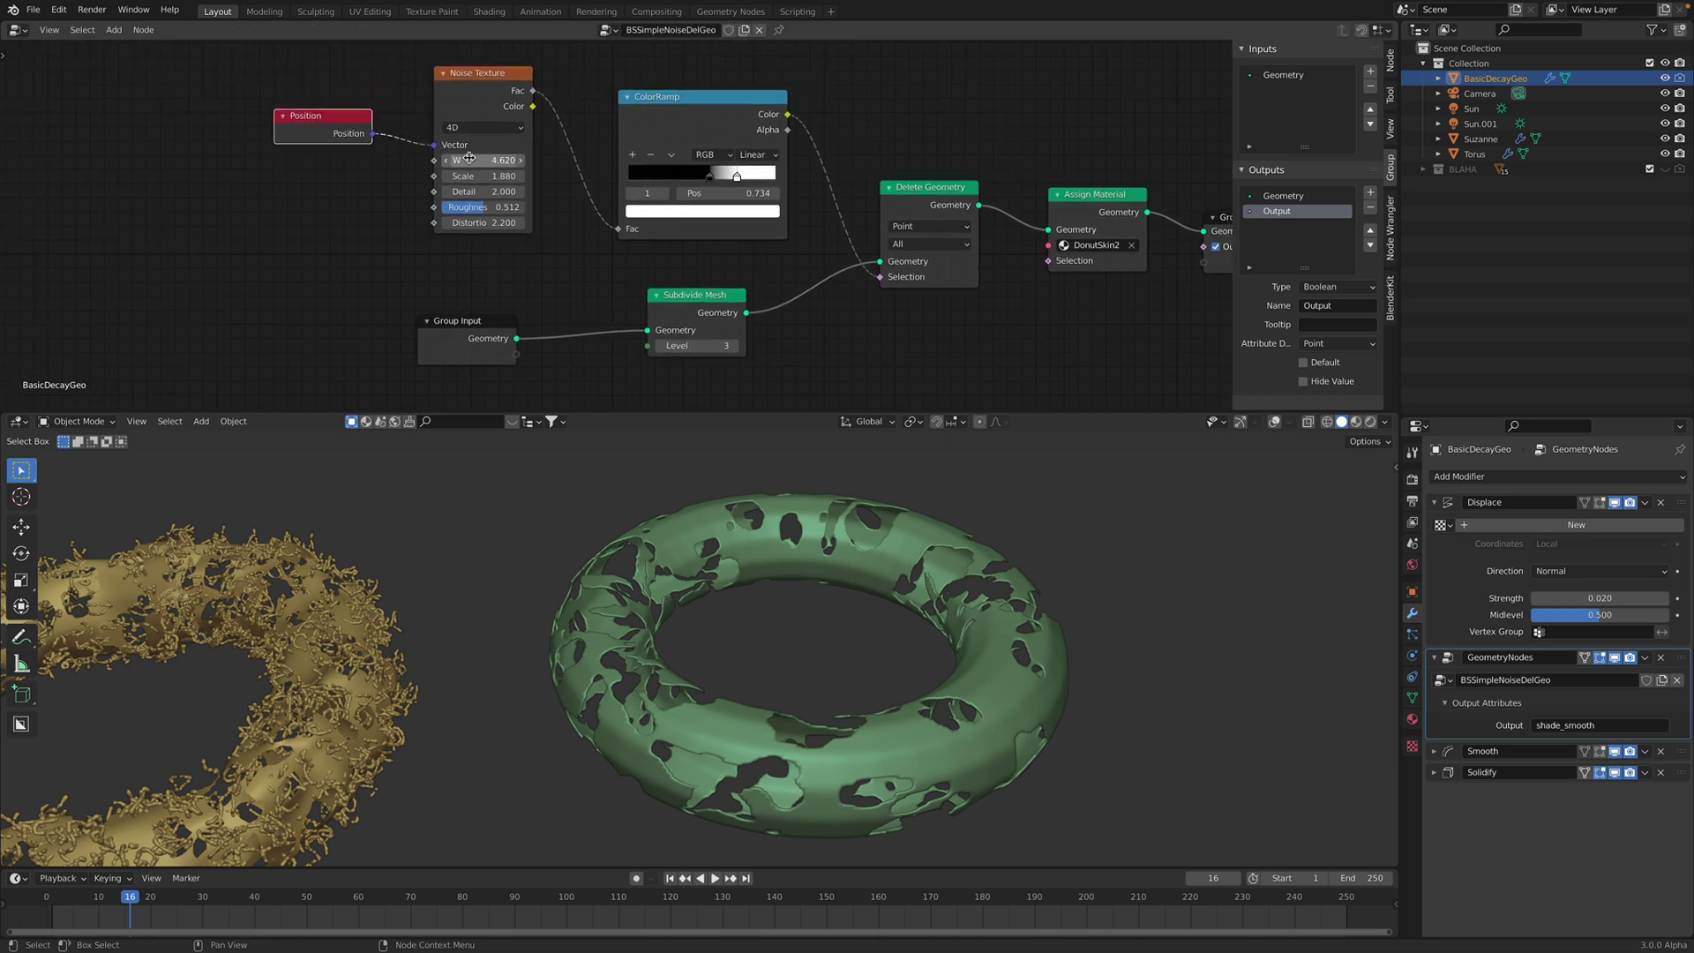
Set the Noise Texture's W to 9.960, Scale to 2.040 and Distortion to 4.180, and save the file
mouse_move(469, 160)
mouse_down()
mouse_move(522, 160)
mouse_move(486, 185)
mouse_up()
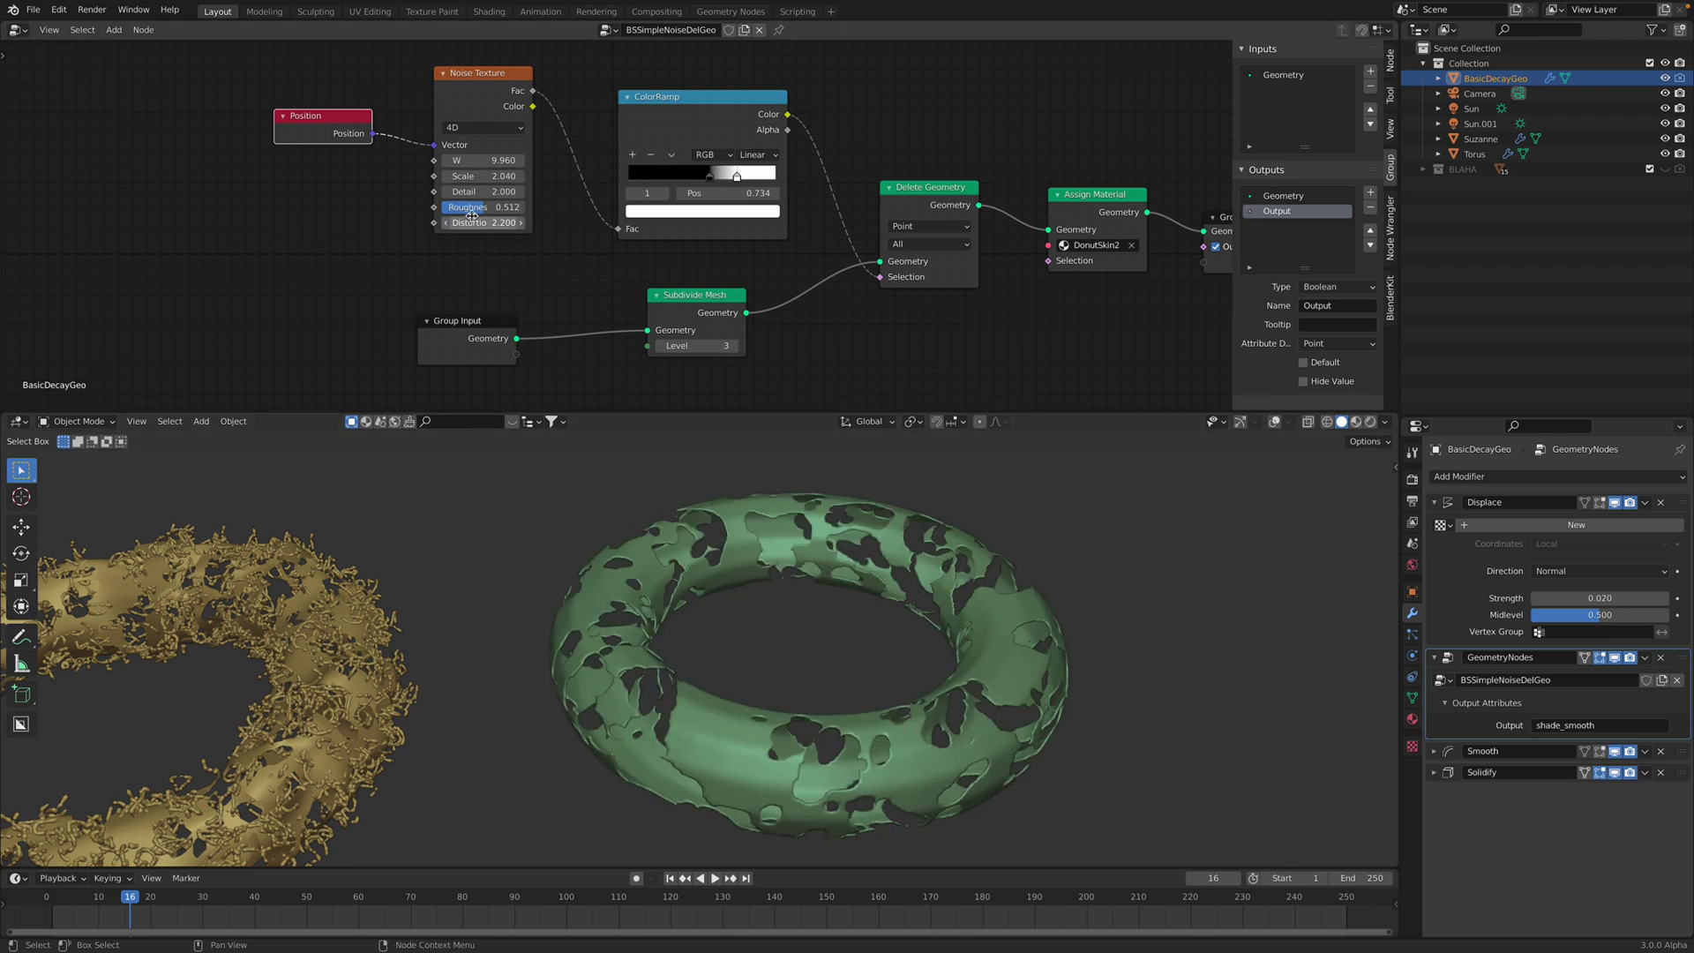
drag(484, 222, 532, 223)
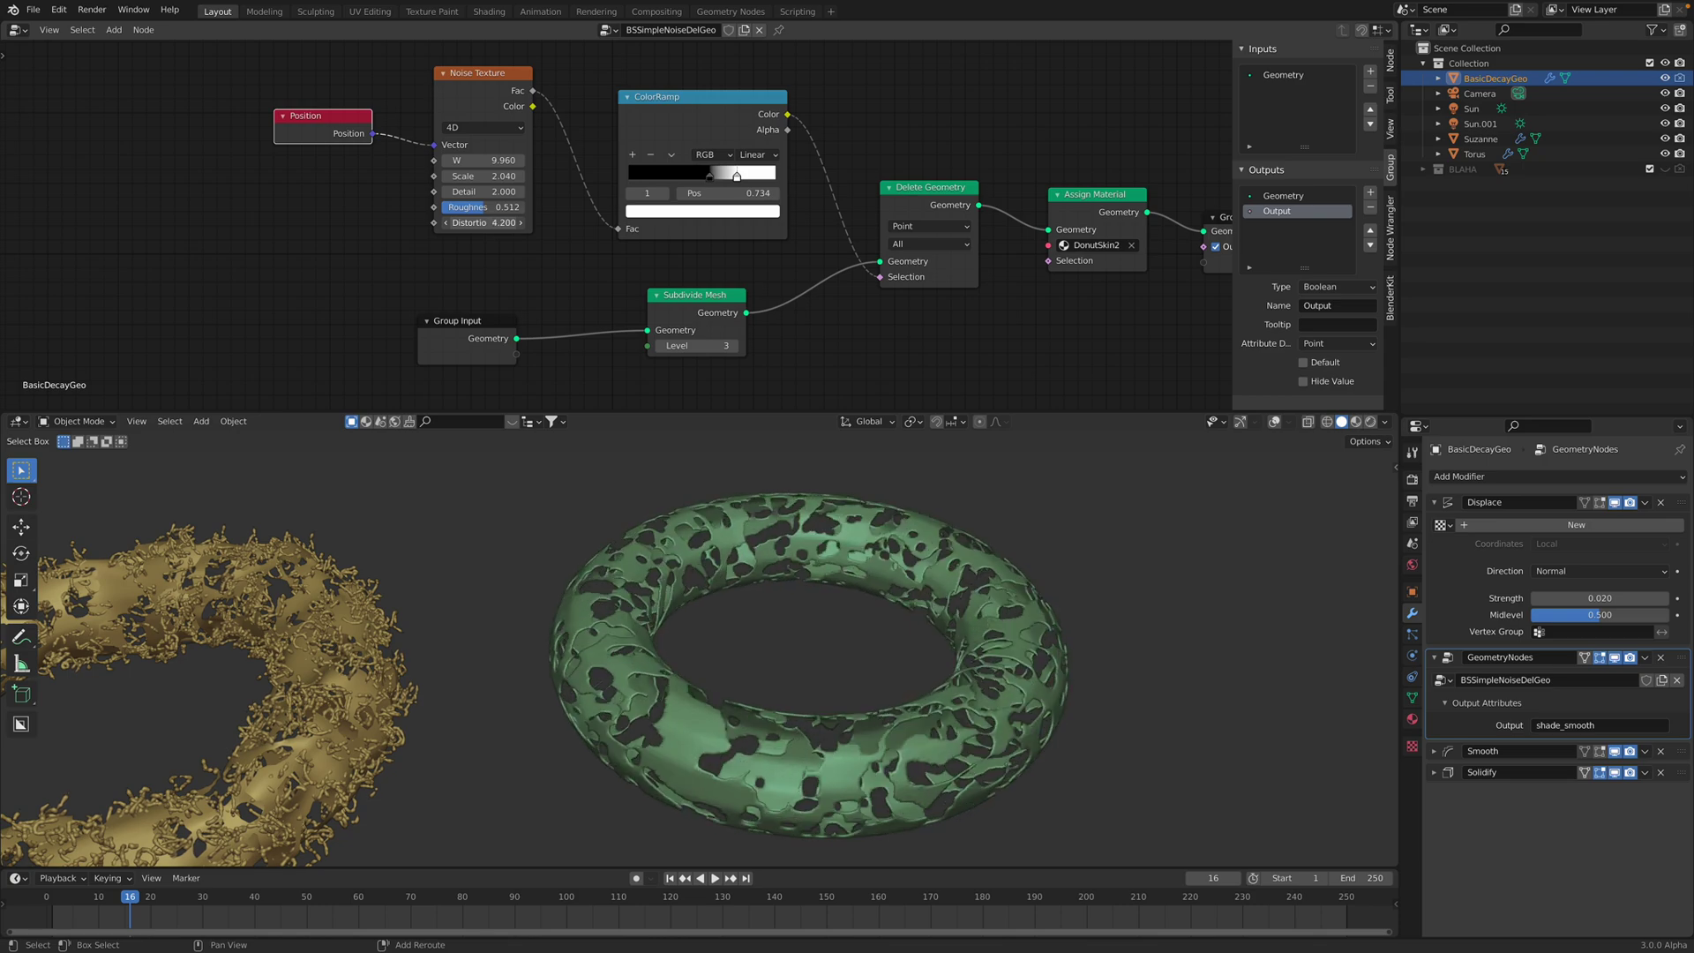
key(ctrl+s)
Select the worm-covered torus and examine its BSScatterWorms node tree from the point distribution to the group output
middle_drag(773, 547, 880, 540)
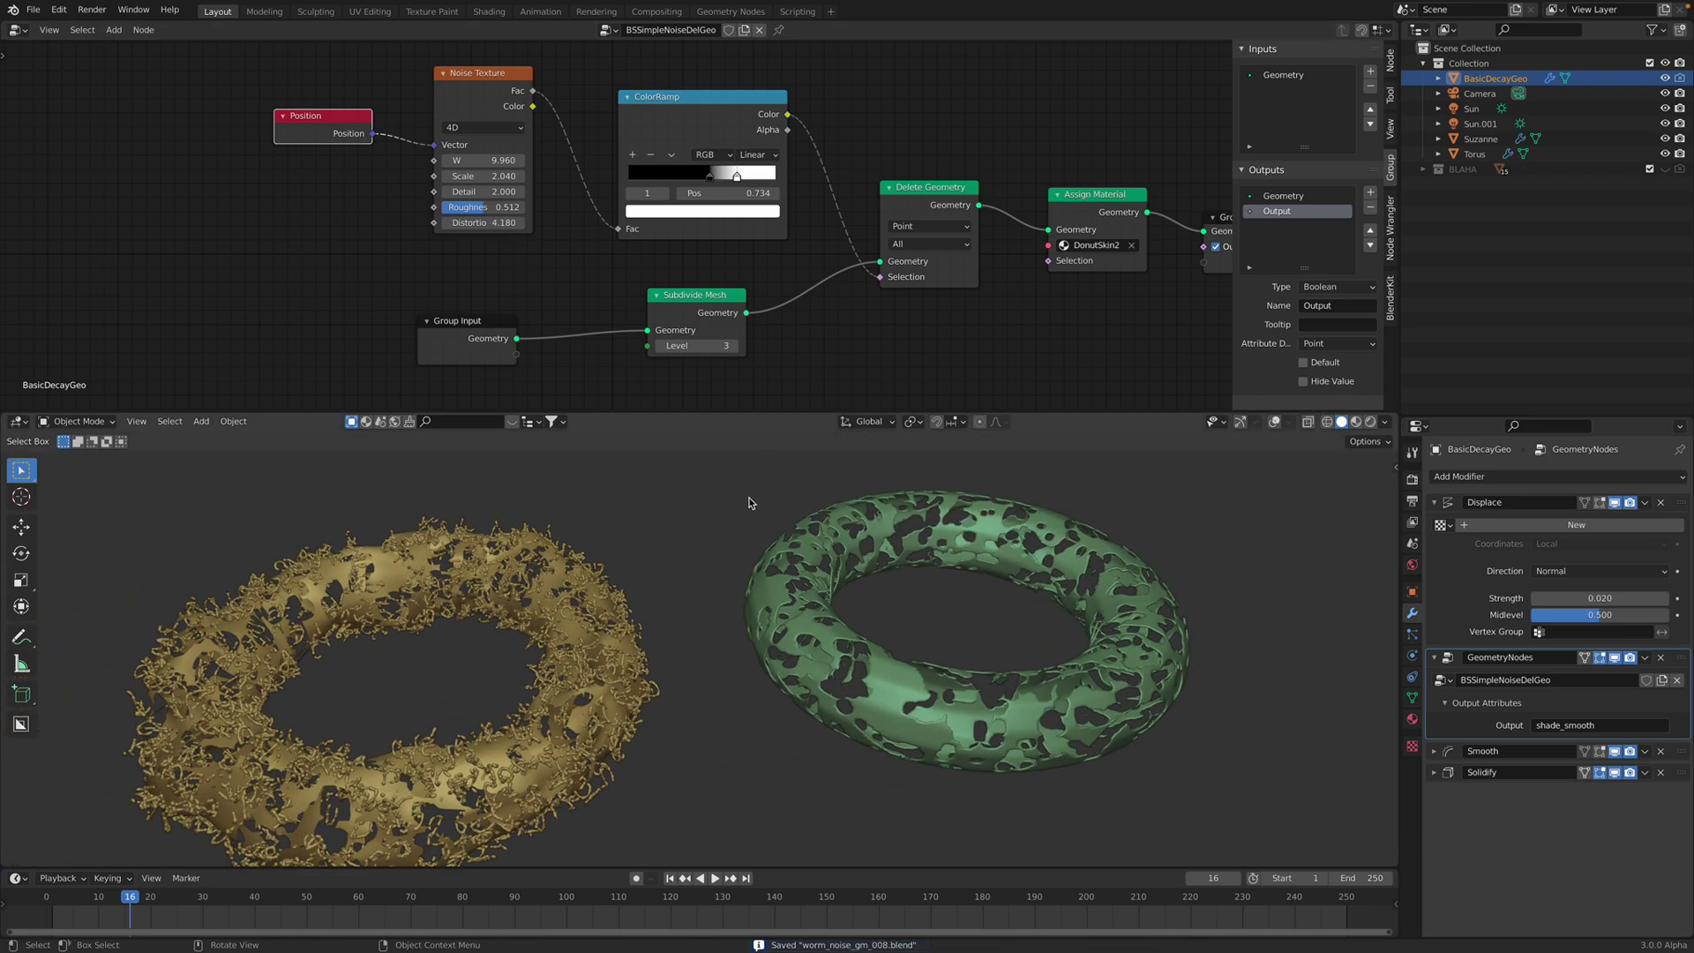
click(537, 602)
shift+middle_drag(538, 602, 782, 595)
scroll(616, 291, down, 9)
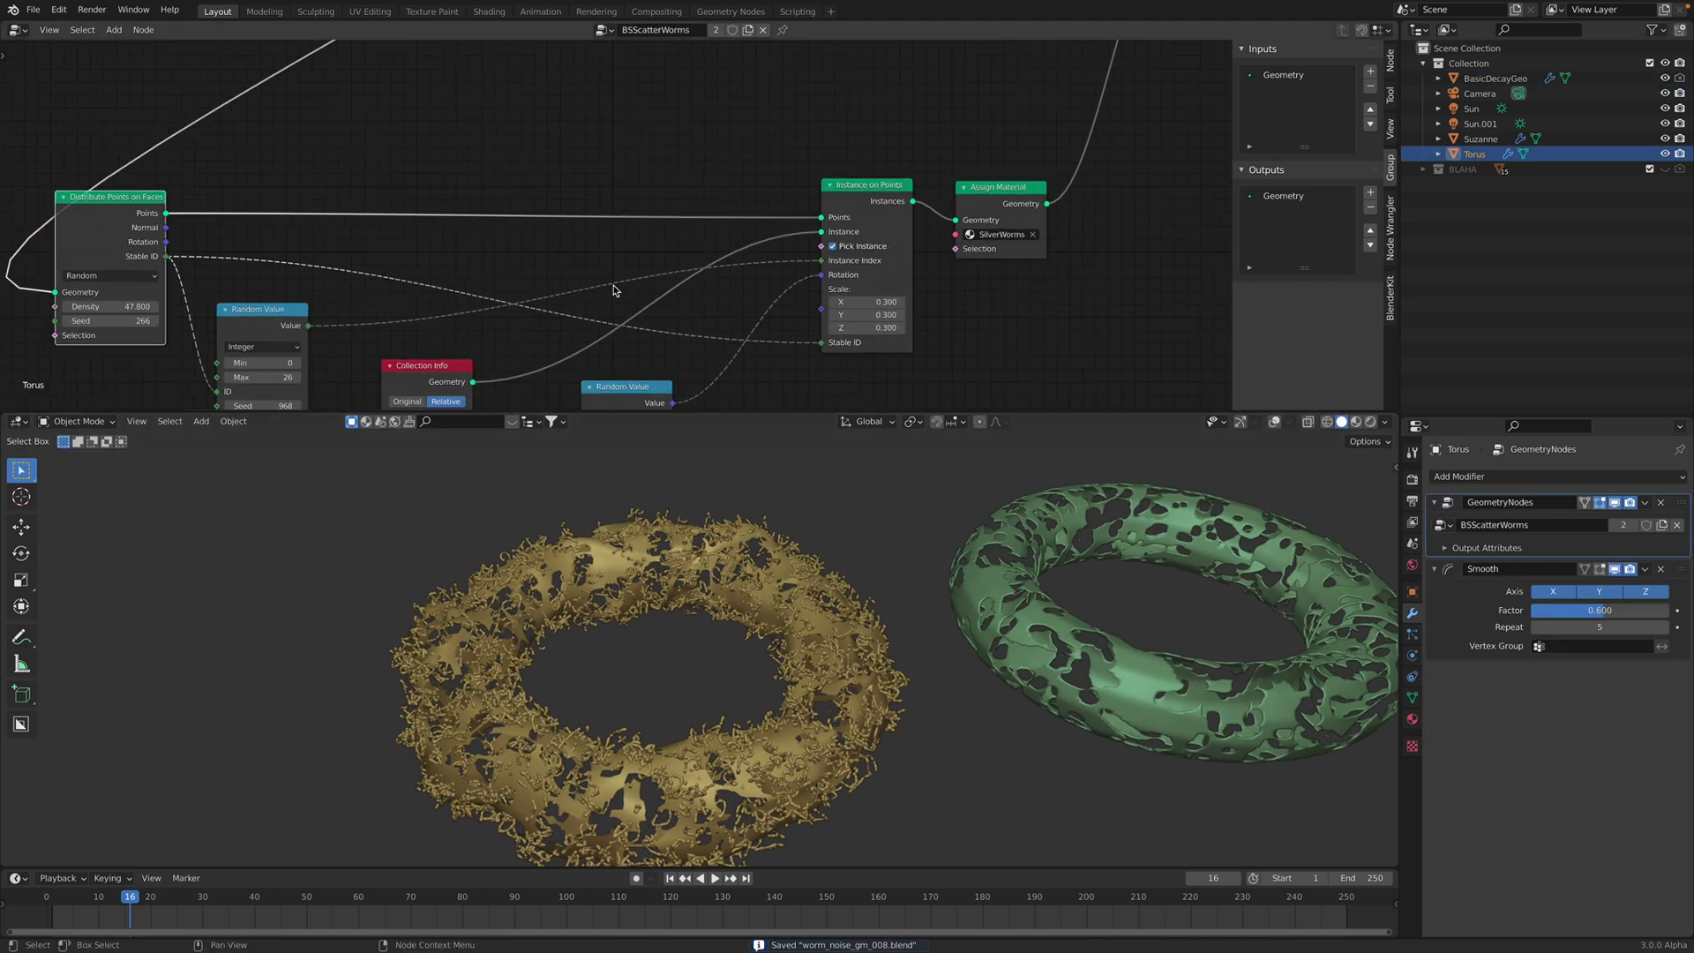
middle_drag(794, 329, 859, 458)
middle_drag(716, 149, 645, 242)
scroll(711, 250, up, 3)
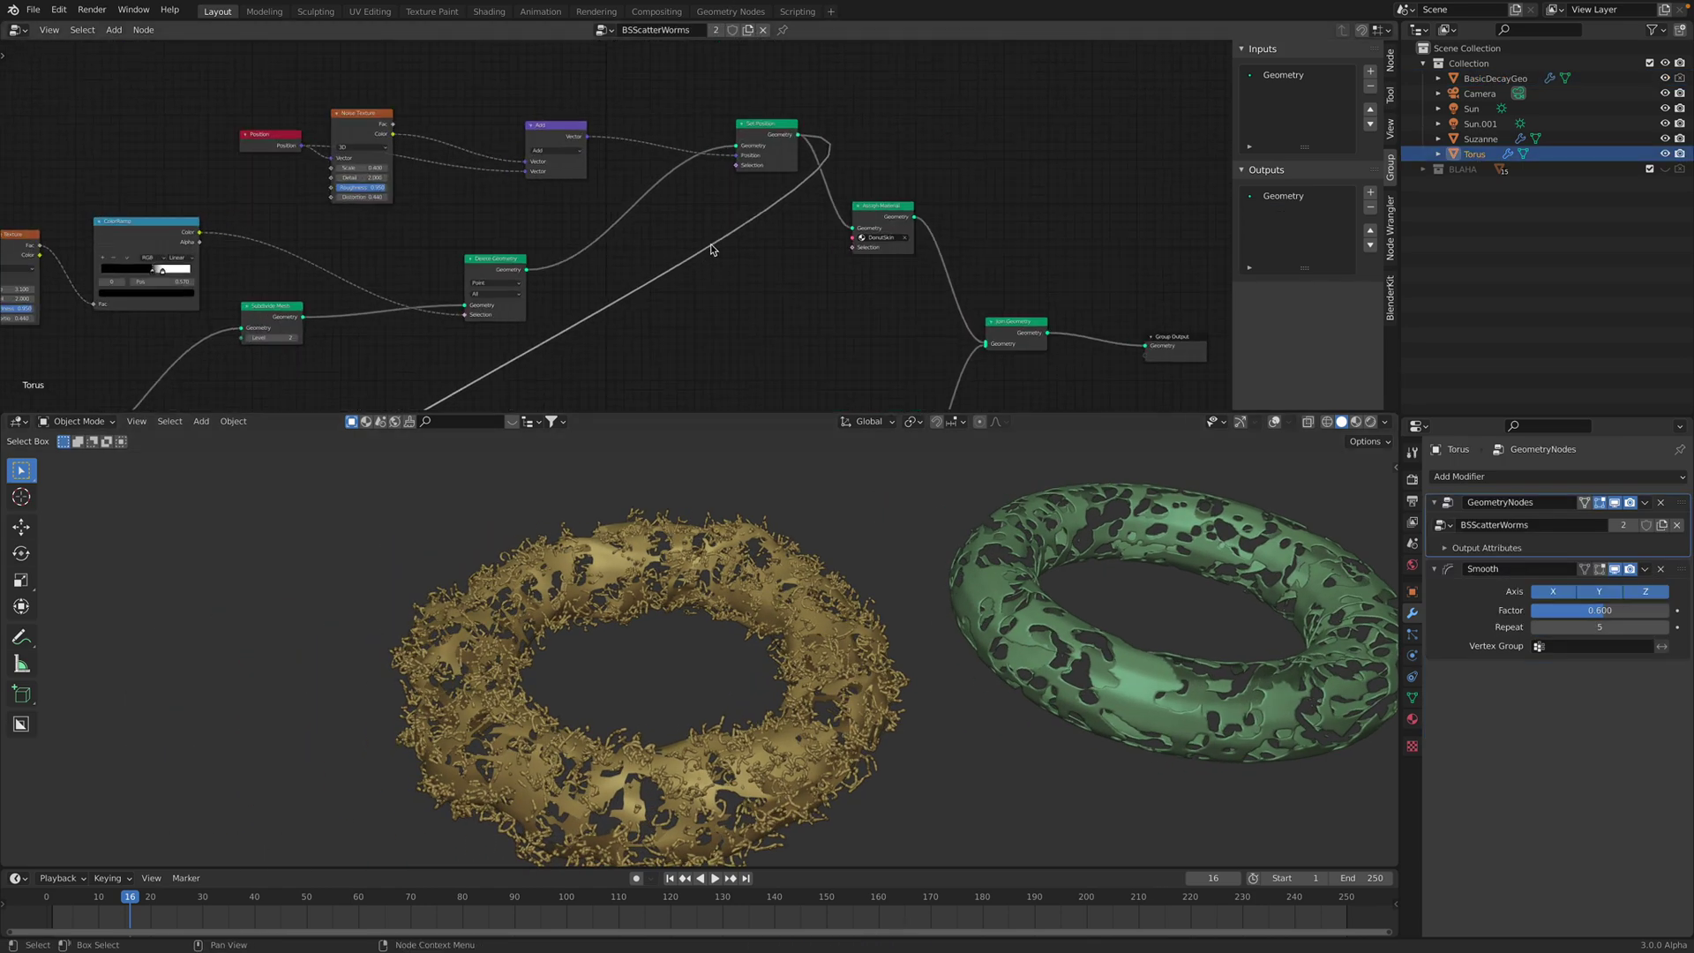
middle_drag(831, 257, 695, 268)
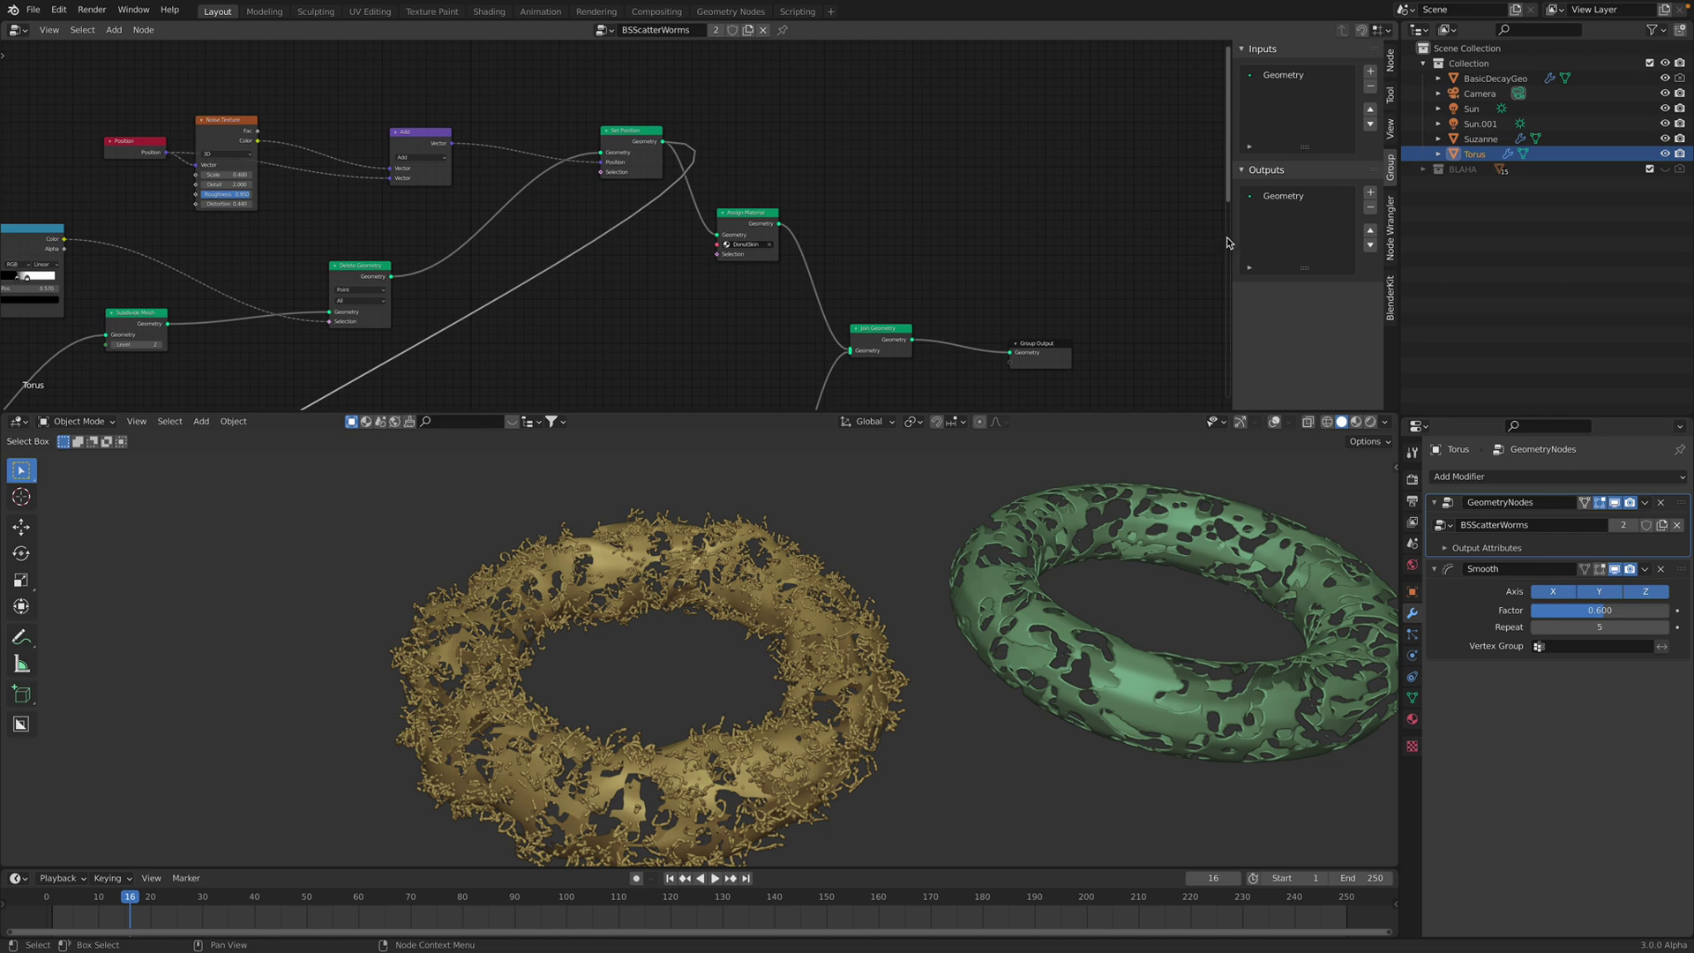
Hide the node editor's sidebar and move the Position node away from the Noise Texture that feeds the ColorRamp
drag(1231, 243, 1359, 237)
middle_drag(734, 289, 943, 255)
scroll(943, 255, up, 2)
middle_drag(229, 287, 841, 268)
scroll(706, 247, up, 5)
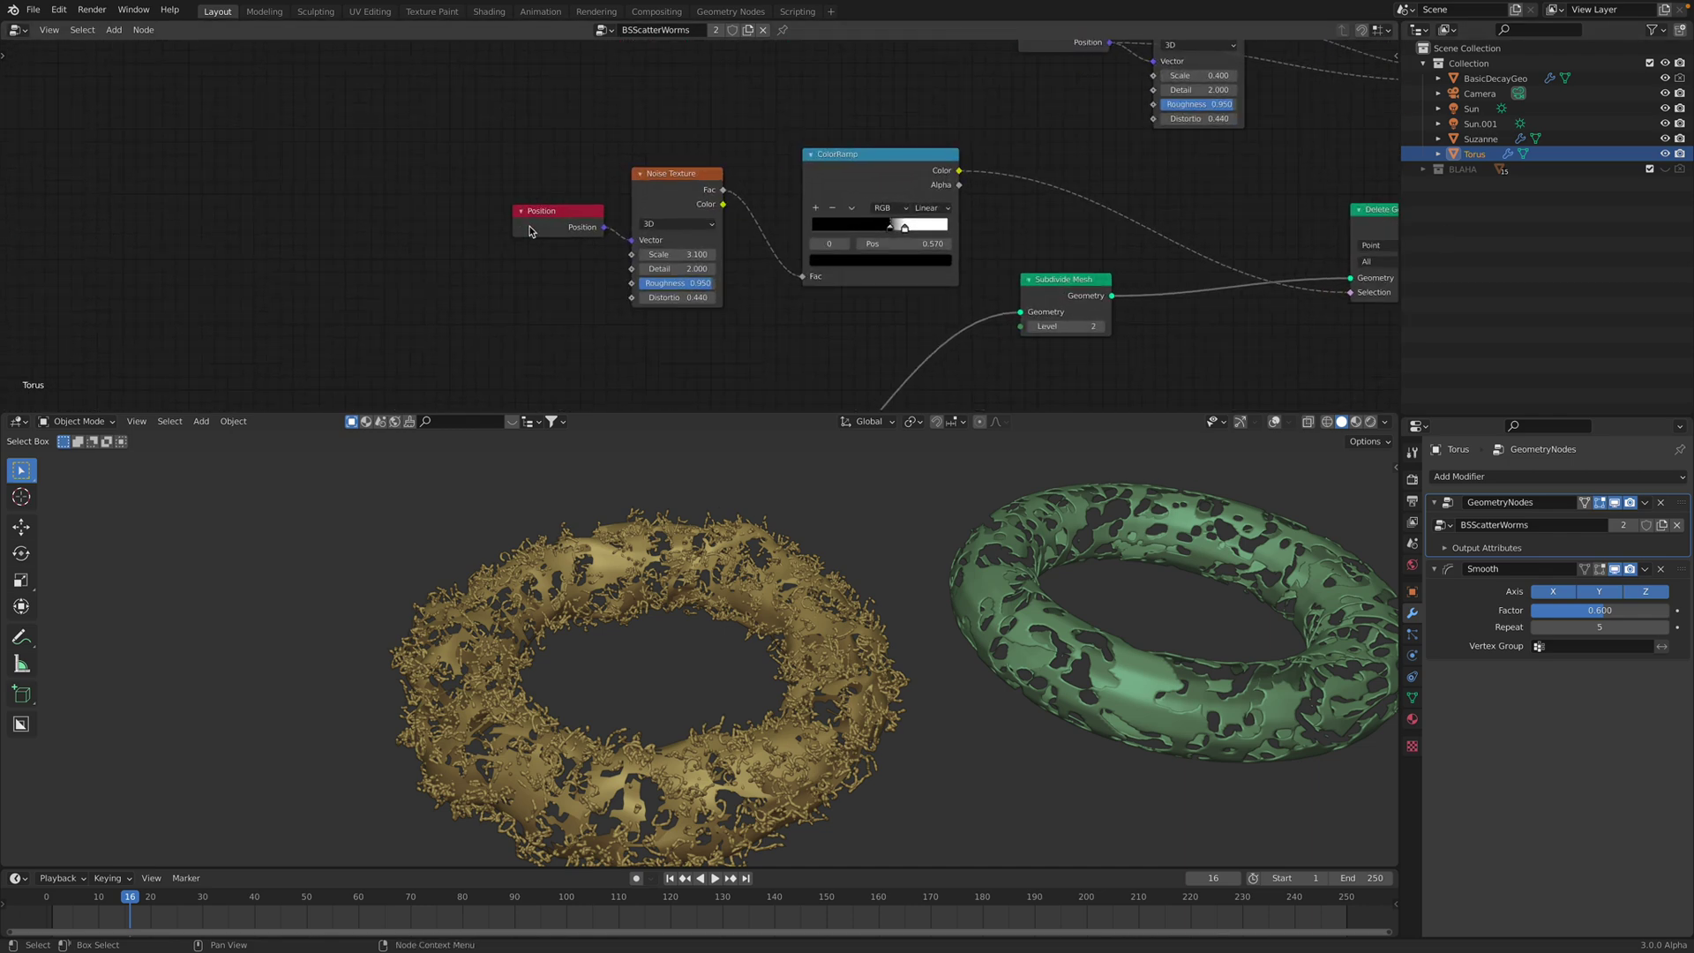
drag(530, 220, 394, 160)
Set the Distortion of the Noise Texture feeding the ColorRamp to 1.220 and save the file
scroll(647, 171, up, 1)
drag(529, 262, 573, 261)
key(ctrl+s)
Reposition the Noise Texture and ColorRamp nodes and set the ColorRamp's black stop position to 0.541
drag(539, 112, 564, 111)
drag(885, 164, 849, 158)
middle_drag(946, 221, 810, 214)
scroll(810, 213, up, 2)
mouse_move(802, 214)
mouse_down()
mouse_move(785, 216)
mouse_move(800, 214)
mouse_up()
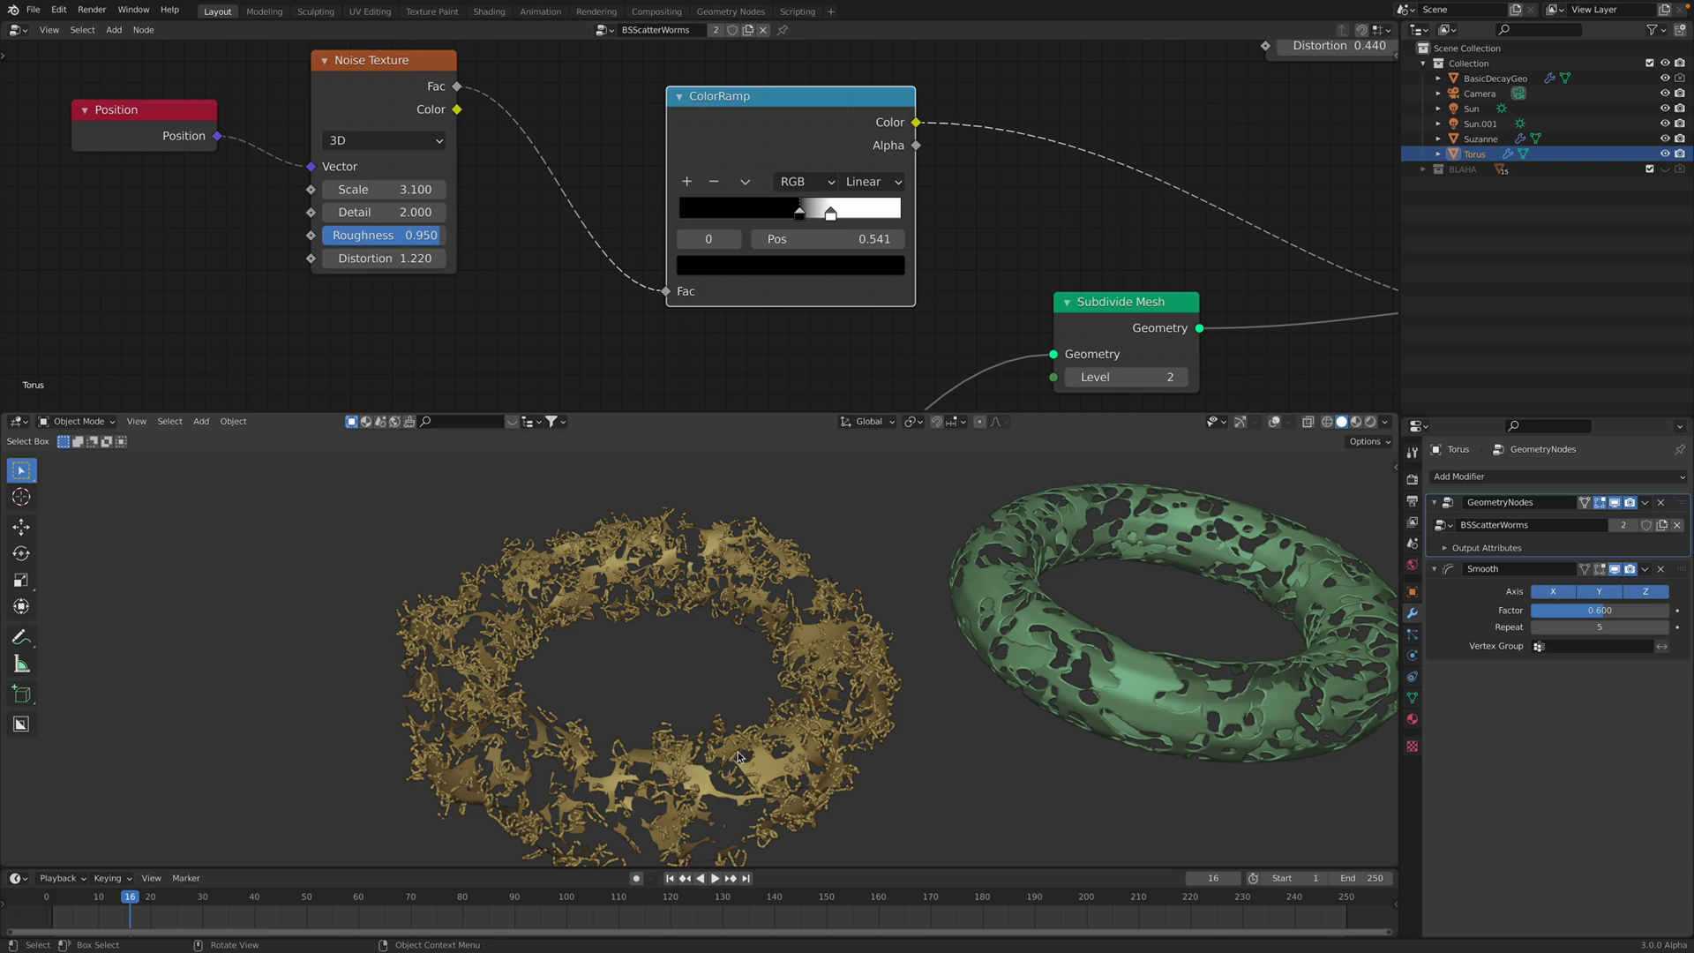
Examine the Distribute Points on Faces node and the Subdivide Mesh and ColorRamp links into Delete Geometry
scroll(738, 327, down, 3)
middle_drag(757, 278, 722, 159)
scroll(771, 212, down, 3)
middle_drag(895, 339, 749, 187)
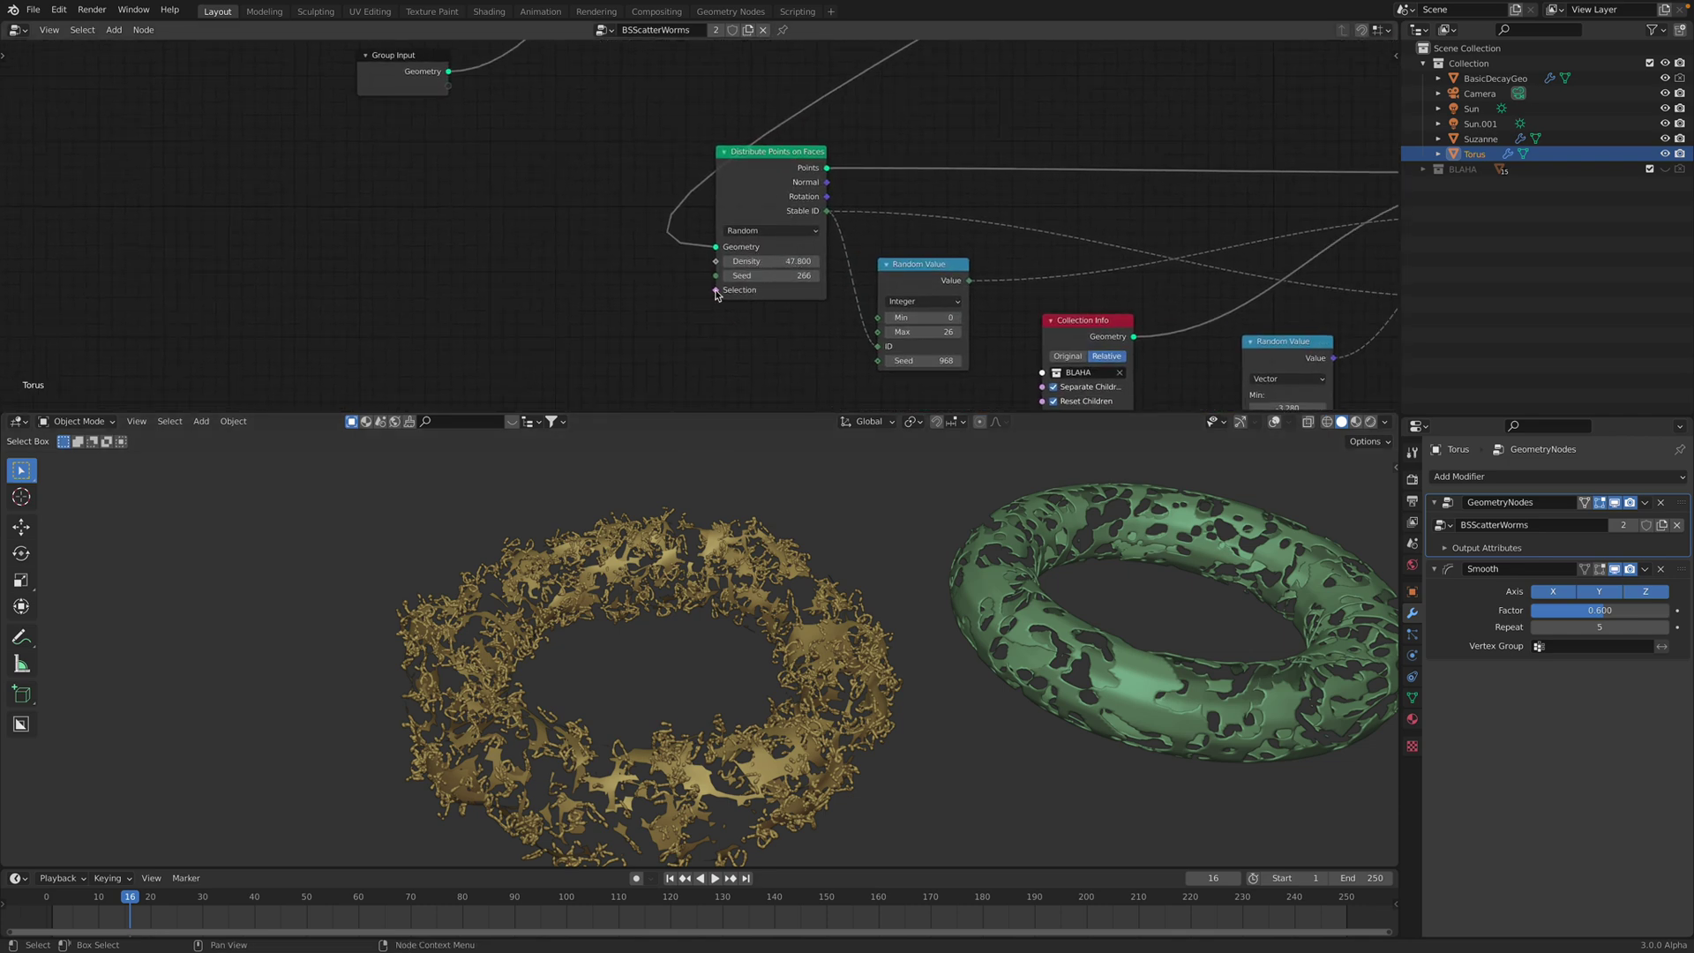
middle_drag(854, 148, 757, 339)
scroll(758, 298, up, 3)
drag(647, 332, 622, 331)
scroll(666, 299, up, 2)
middle_drag(559, 330, 641, 229)
middle_drag(1050, 201, 834, 249)
drag(832, 240, 811, 222)
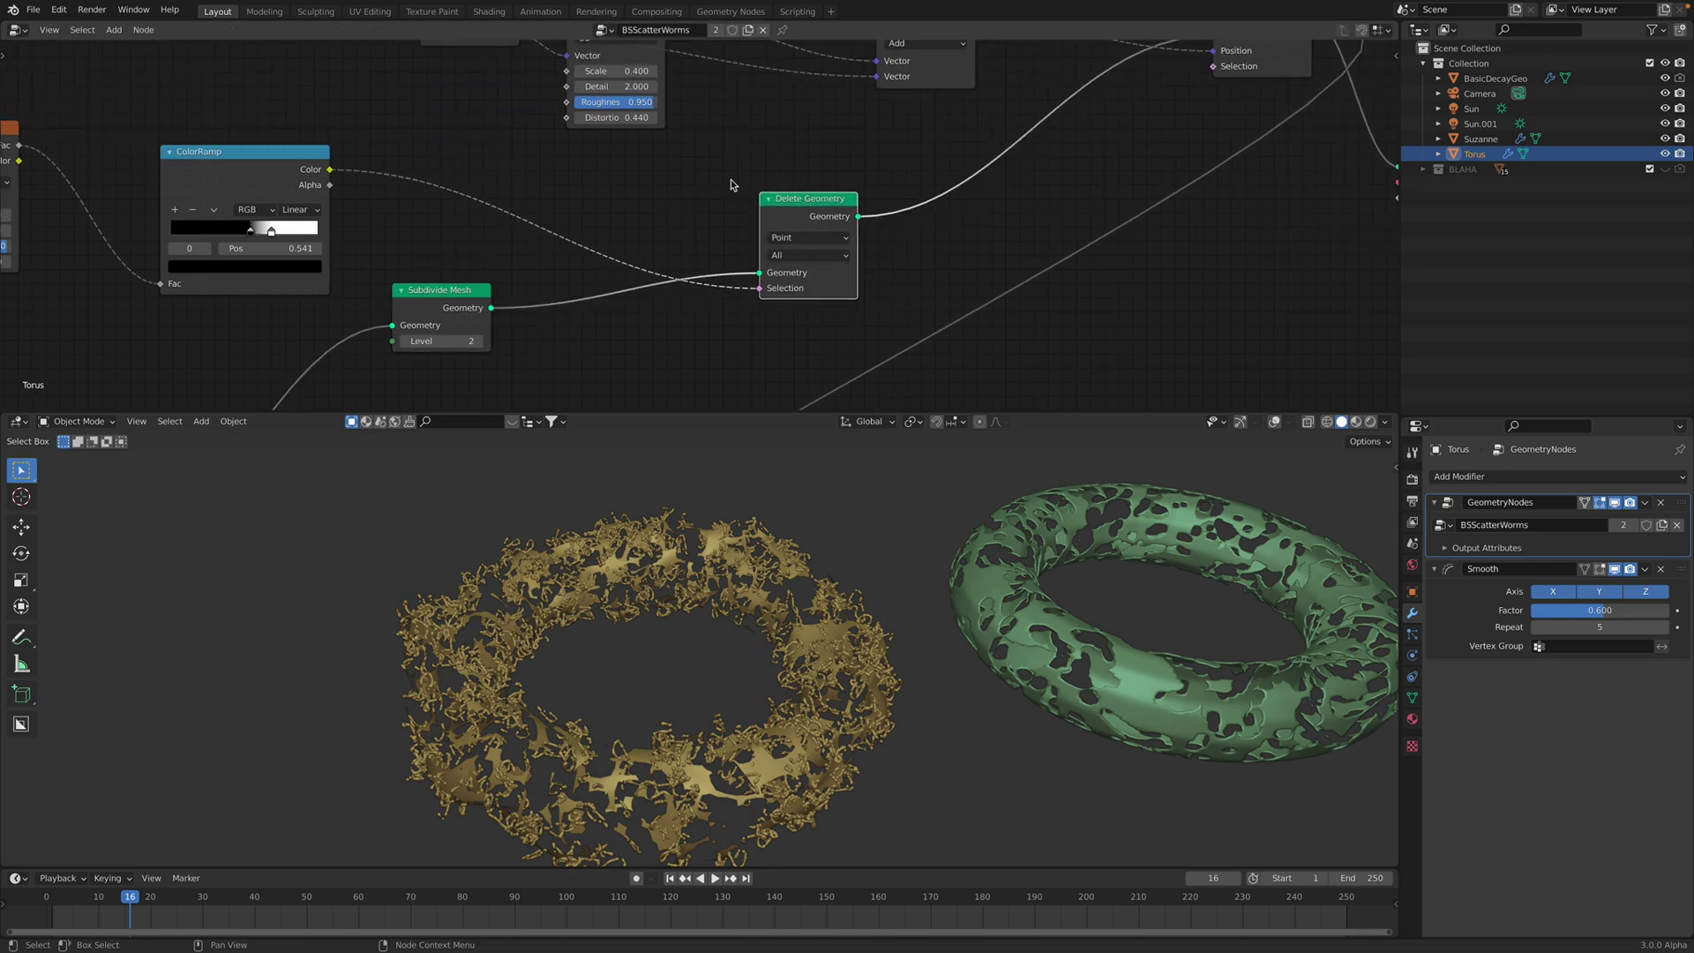
Examine the displacement branch from the Noise Texture and Add nodes into Set Position, nudging the Set Position node
middle_drag(524, 307, 725, 220)
drag(434, 82, 382, 82)
middle_drag(624, 144, 344, 264)
middle_drag(911, 154, 730, 296)
drag(964, 178, 921, 172)
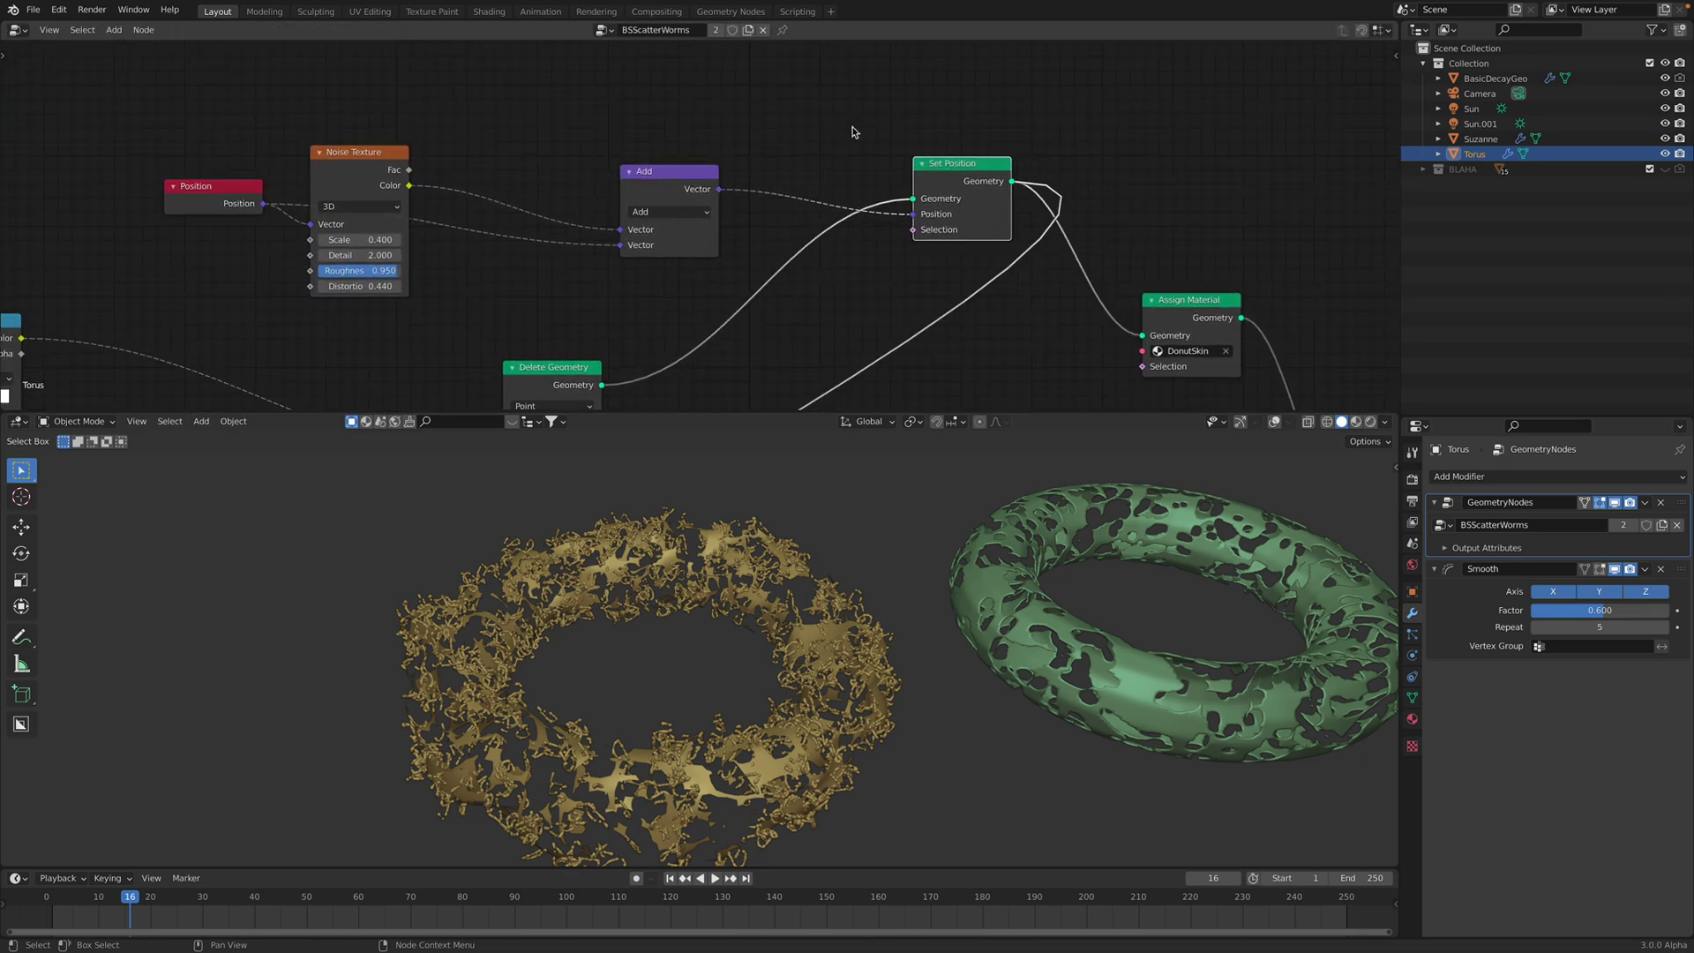
middle_drag(576, 328, 616, 262)
drag(961, 115, 940, 127)
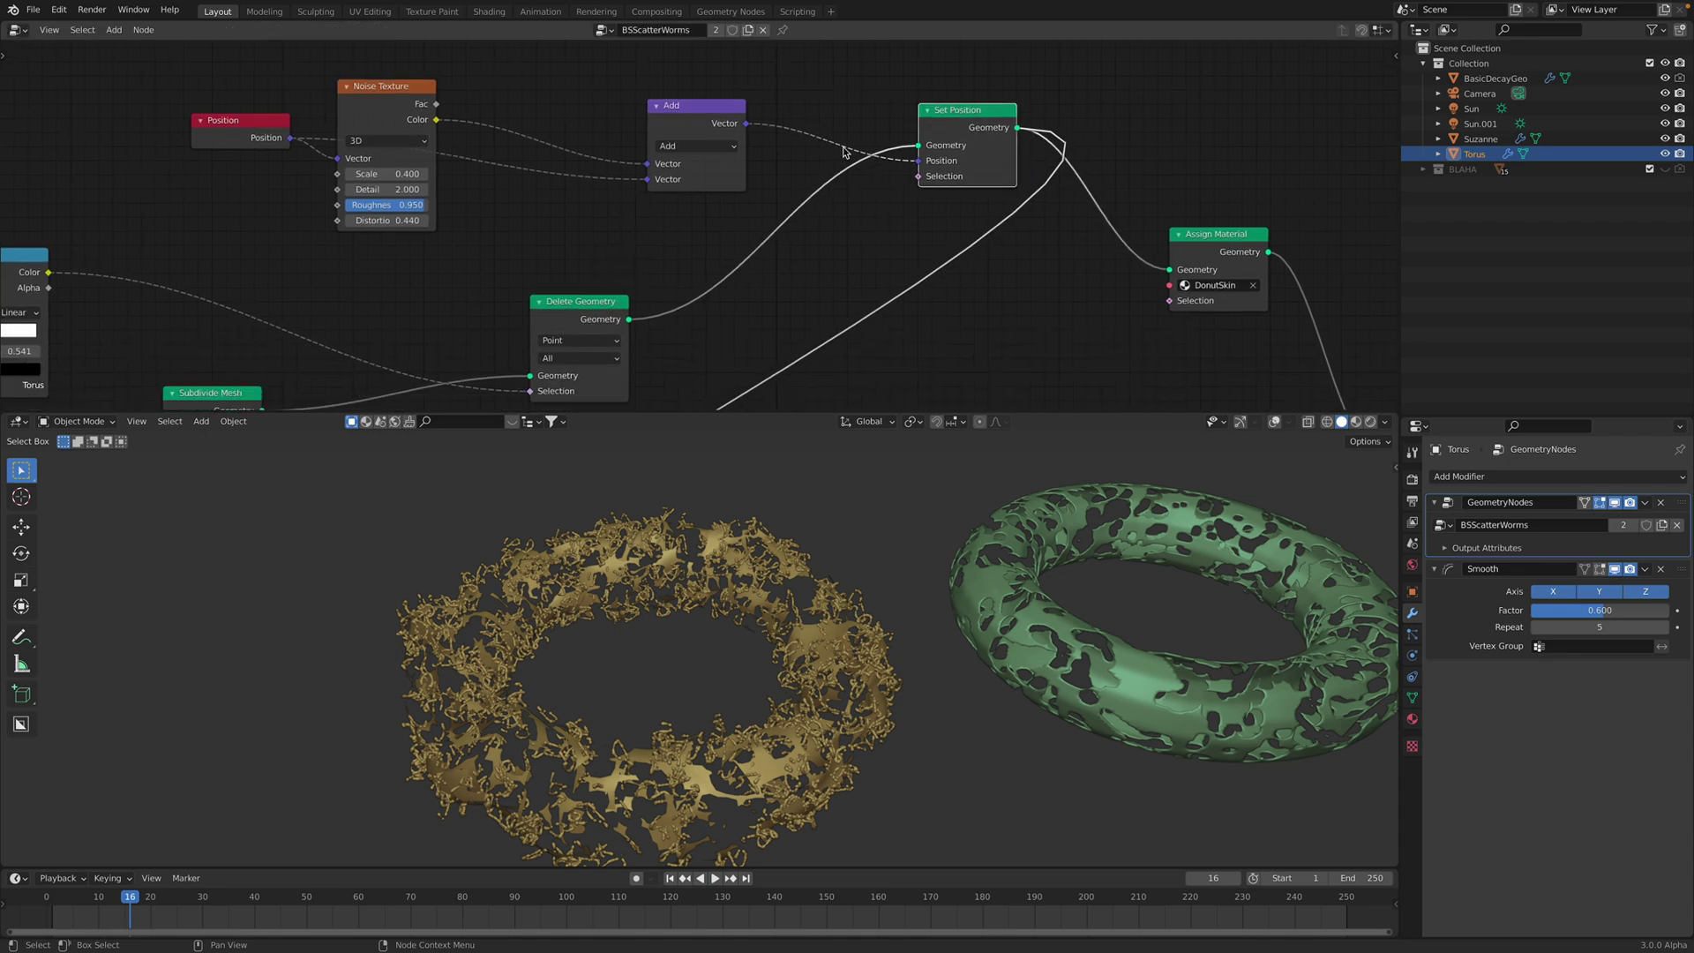
Move the Add, Noise Texture and Position nodes closer together in the displacement branch
drag(697, 105, 601, 98)
drag(399, 85, 437, 88)
drag(265, 124, 264, 133)
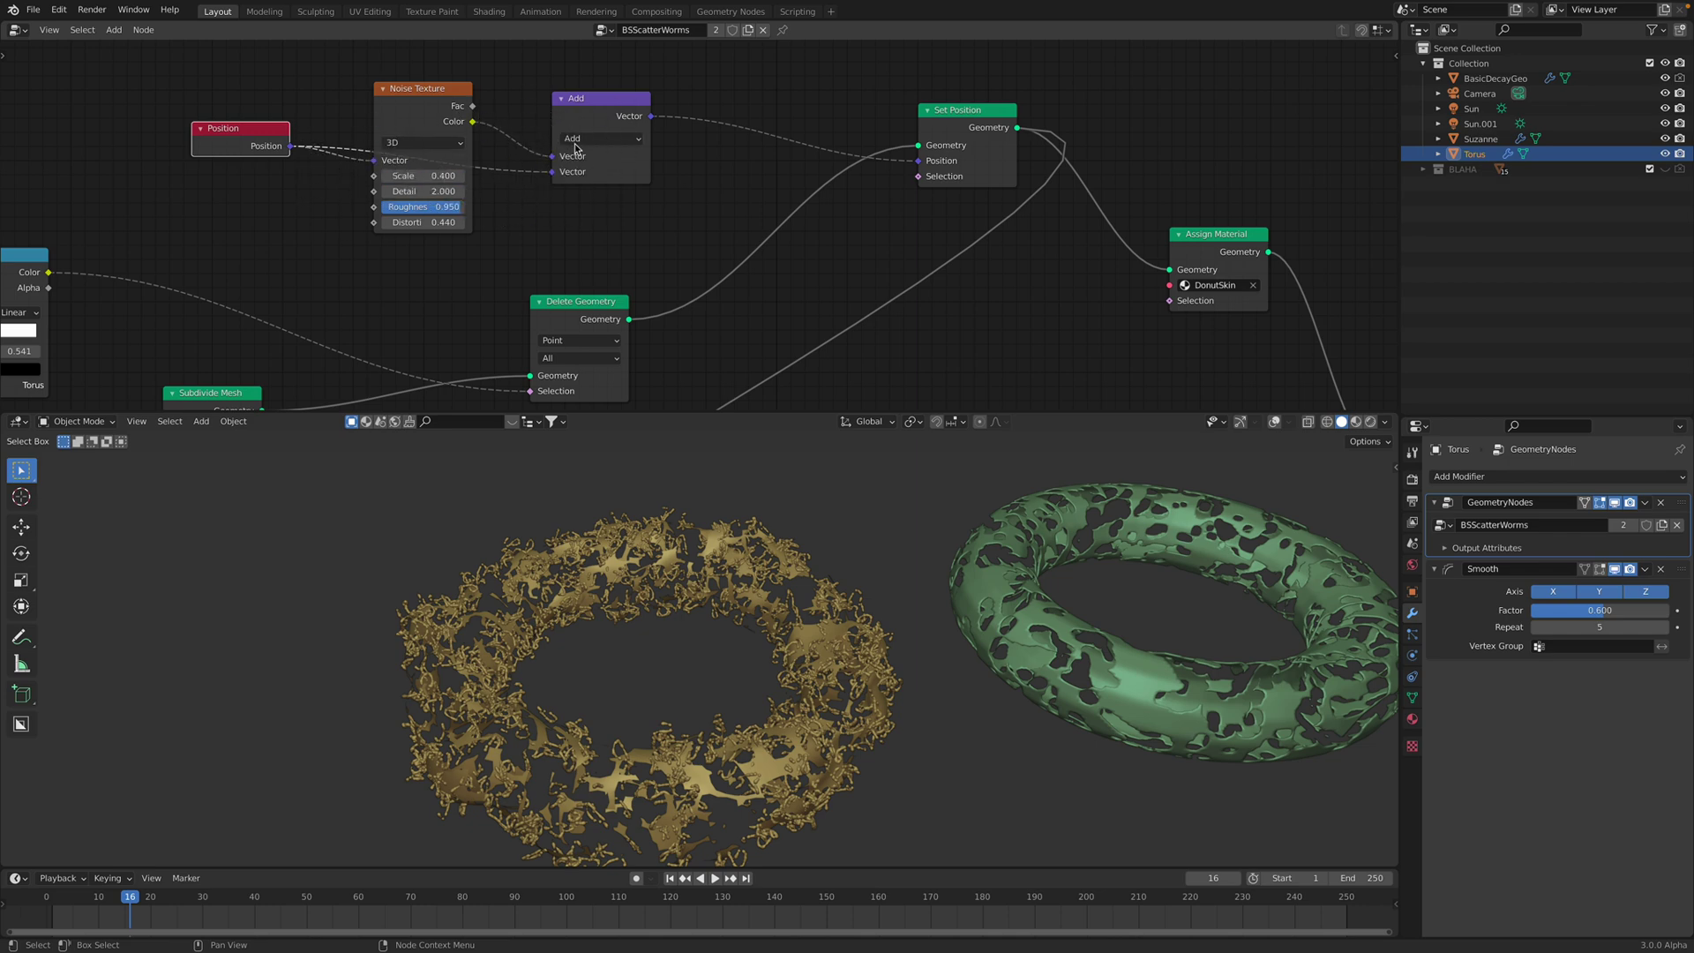
drag(569, 128, 596, 143)
middle_drag(692, 171, 586, 145)
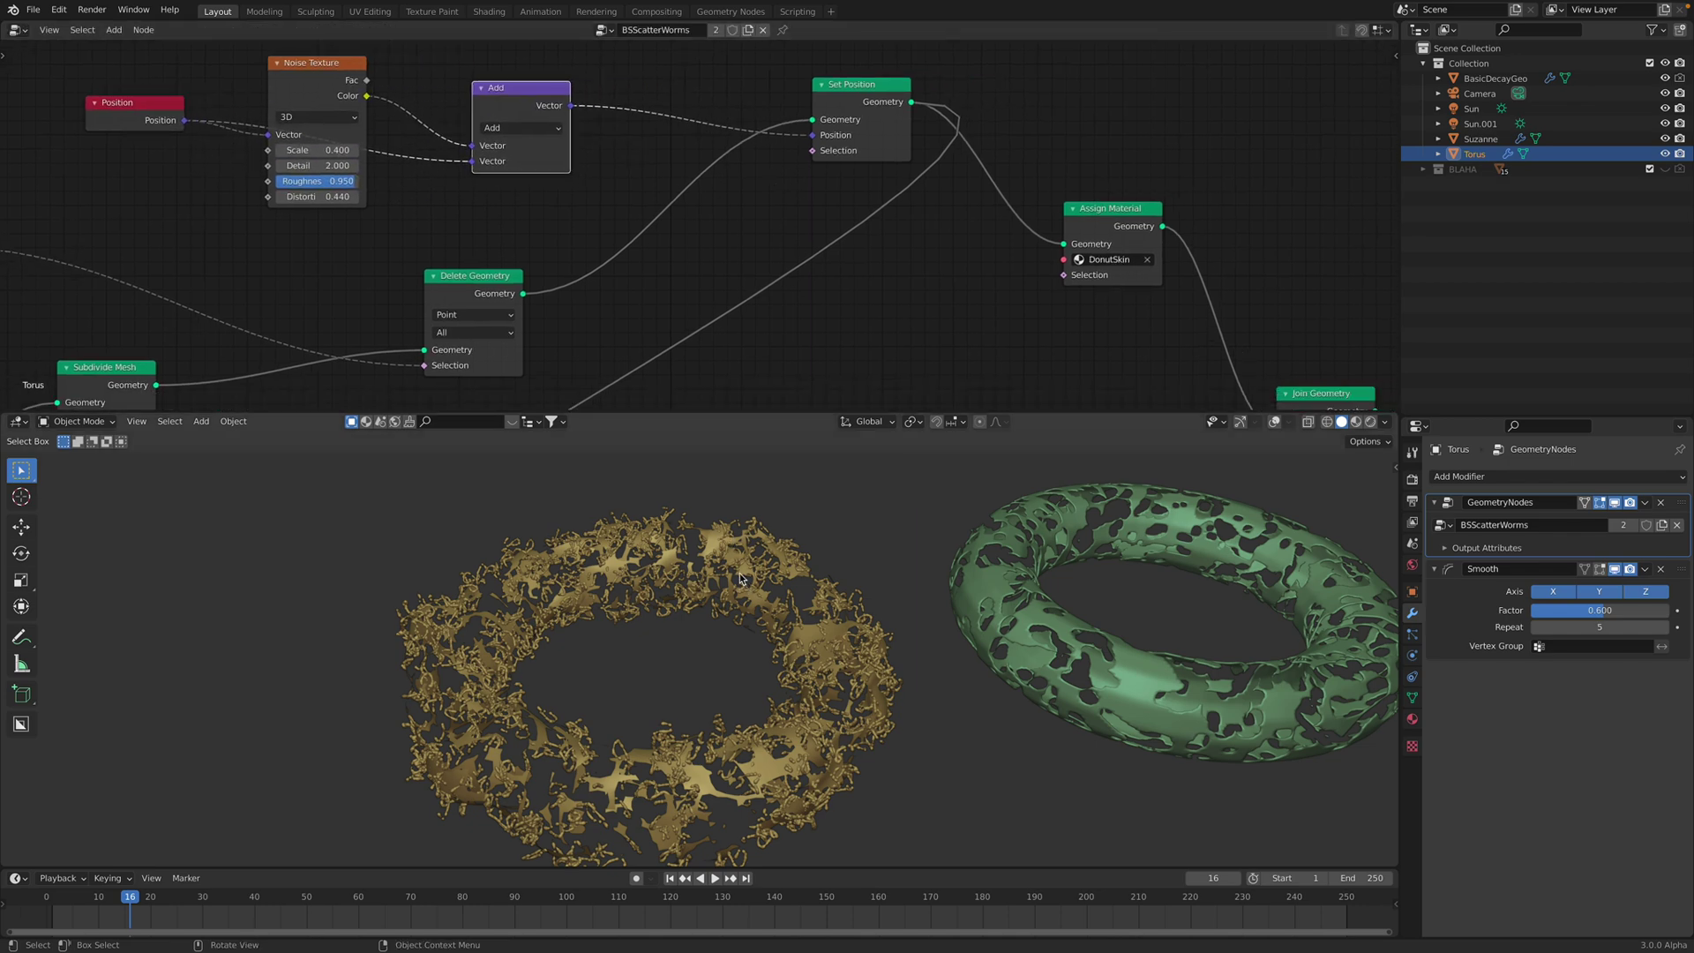
Temporarily mute the Delete Geometry node to compare the torus without the noise-based deletion, and unmute it
middle_drag(740, 574, 705, 628)
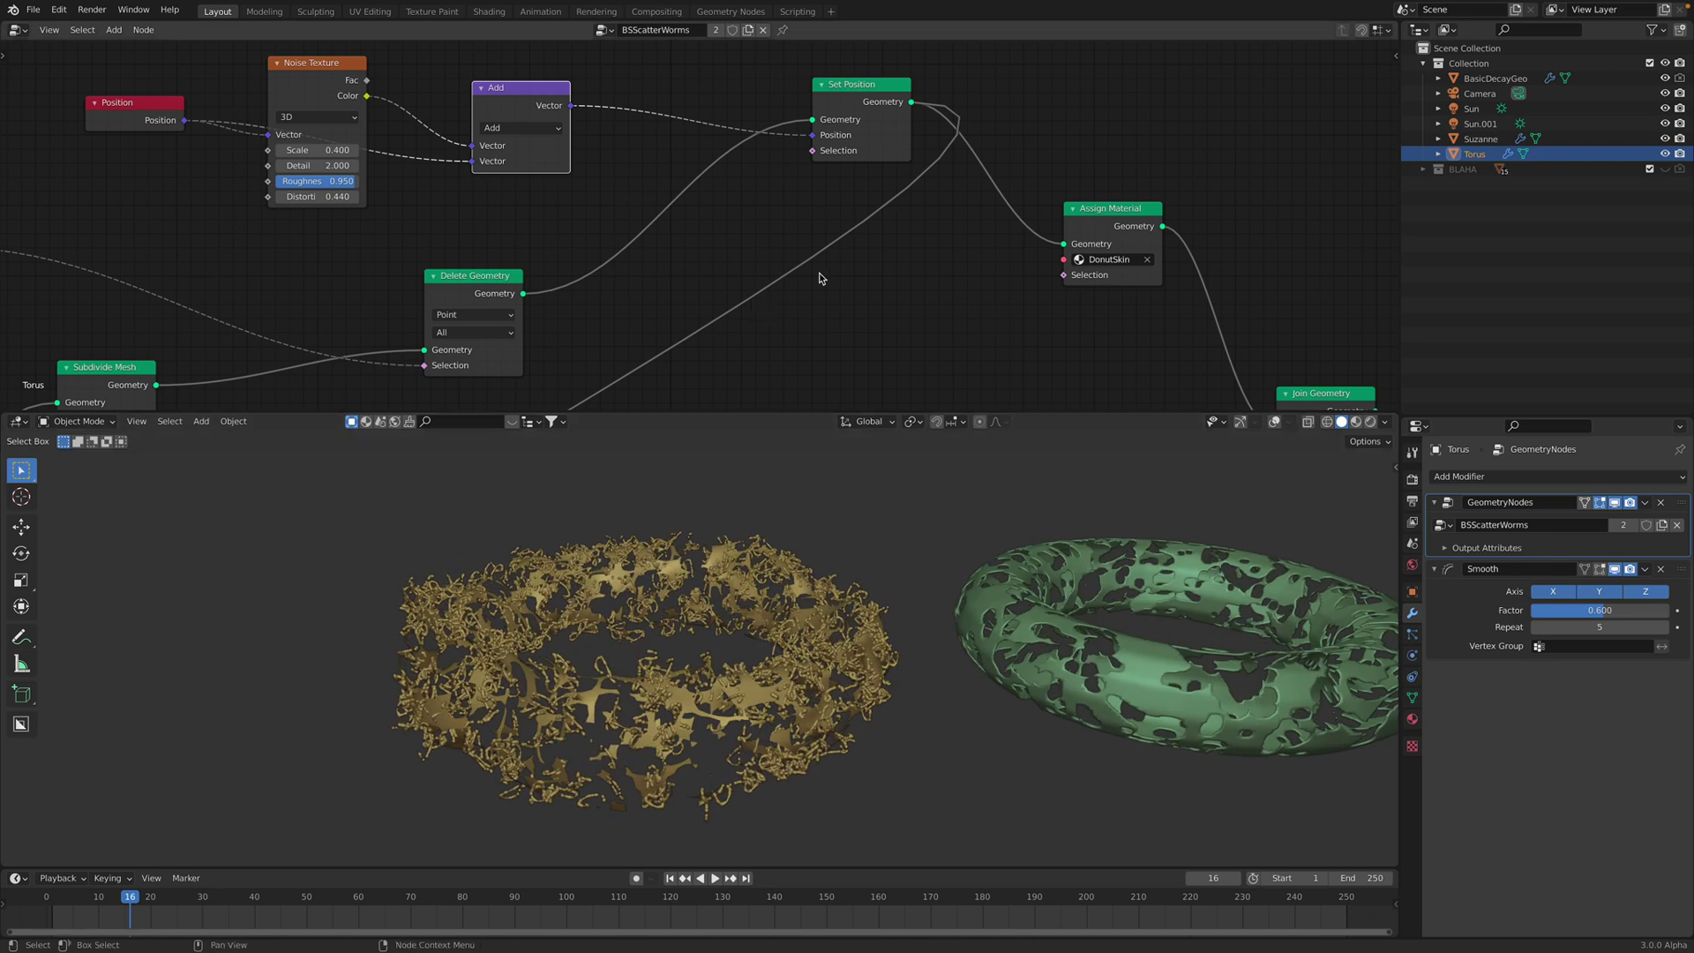
scroll(820, 306, down, 1)
middle_drag(821, 306, 785, 230)
middle_drag(632, 229, 741, 159)
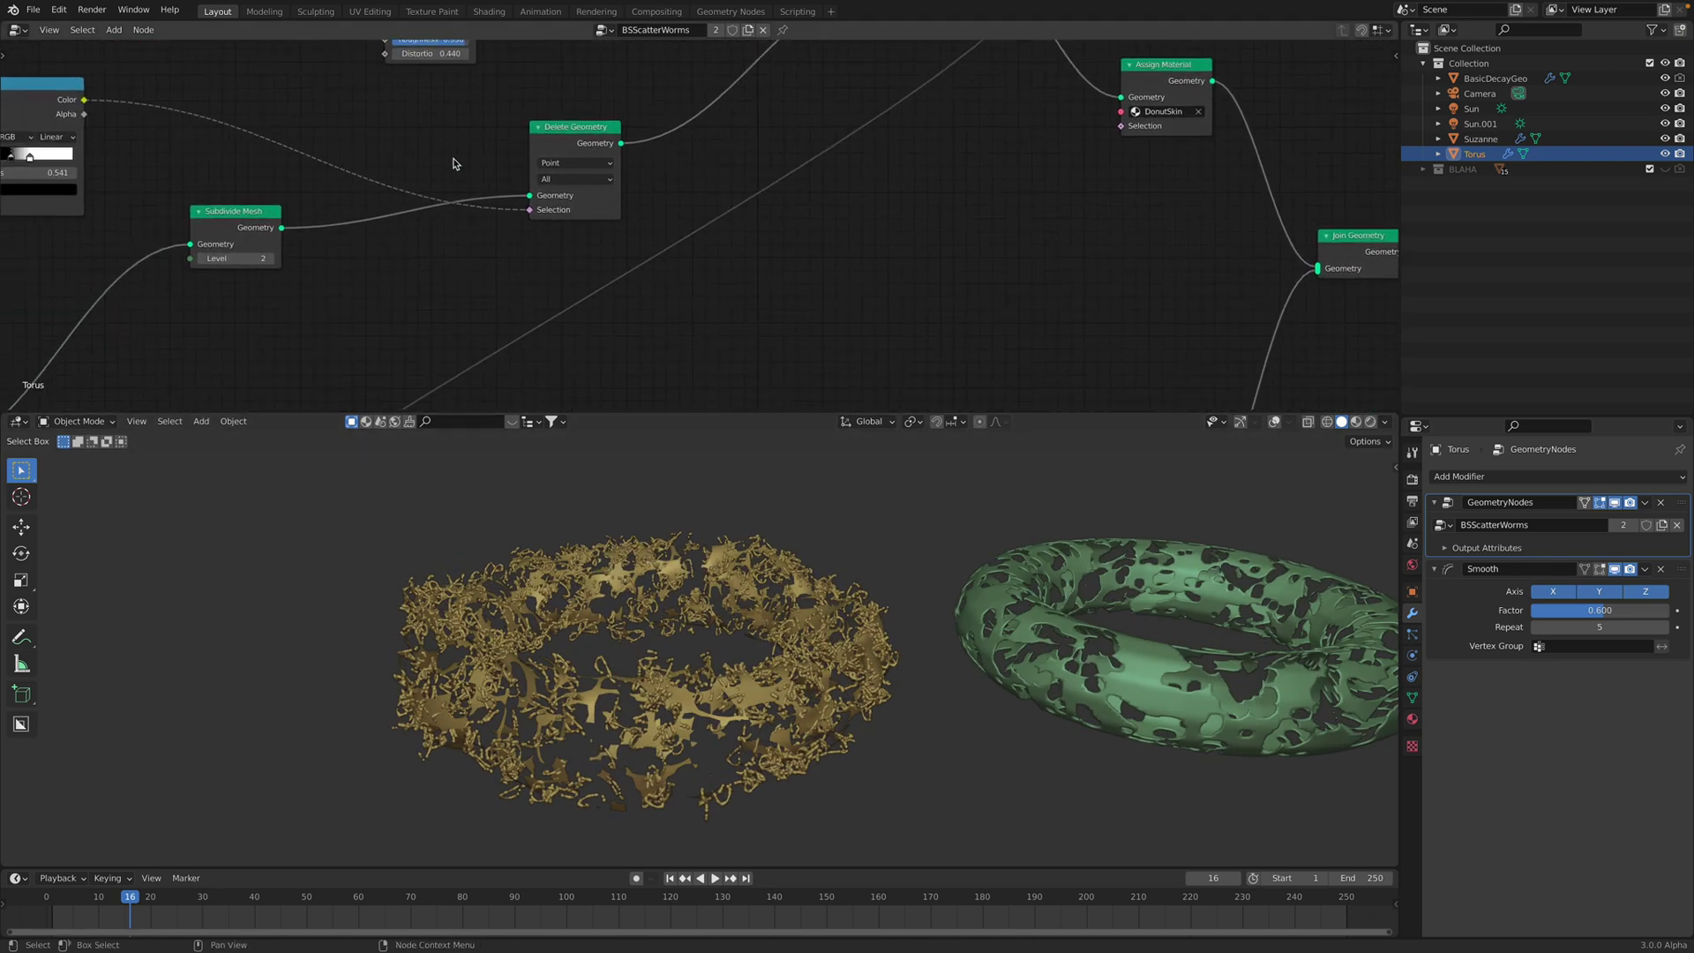
click(558, 133)
drag(557, 135, 543, 136)
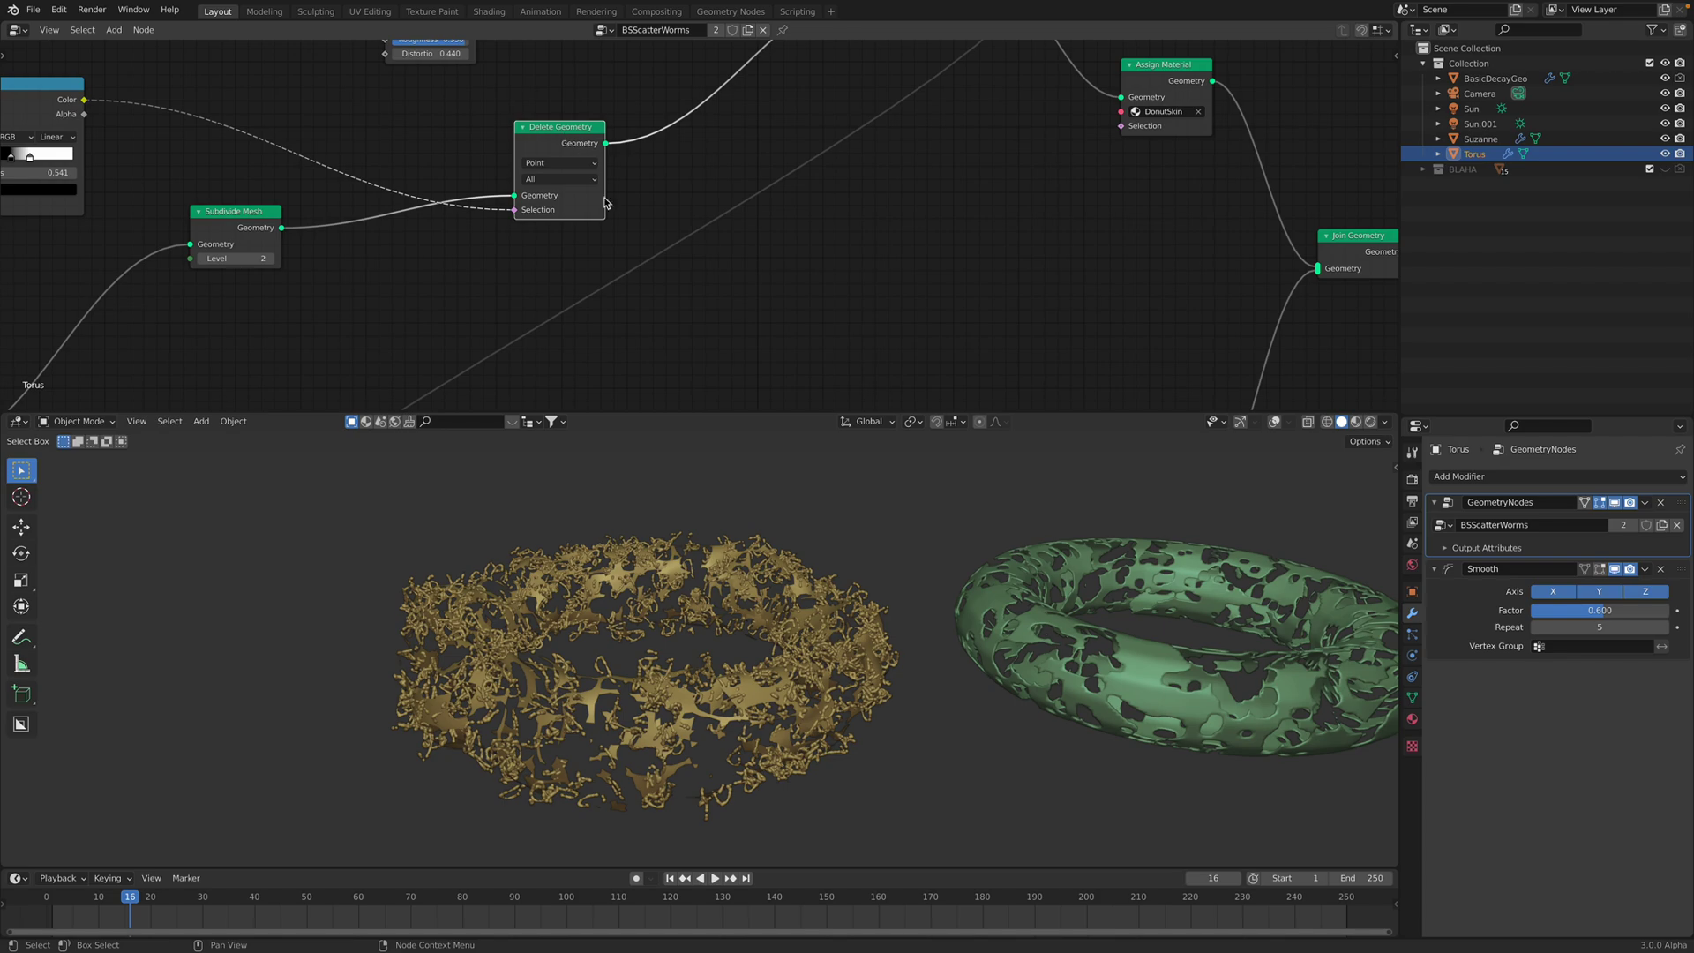
key(m)
middle_drag(774, 575, 690, 702)
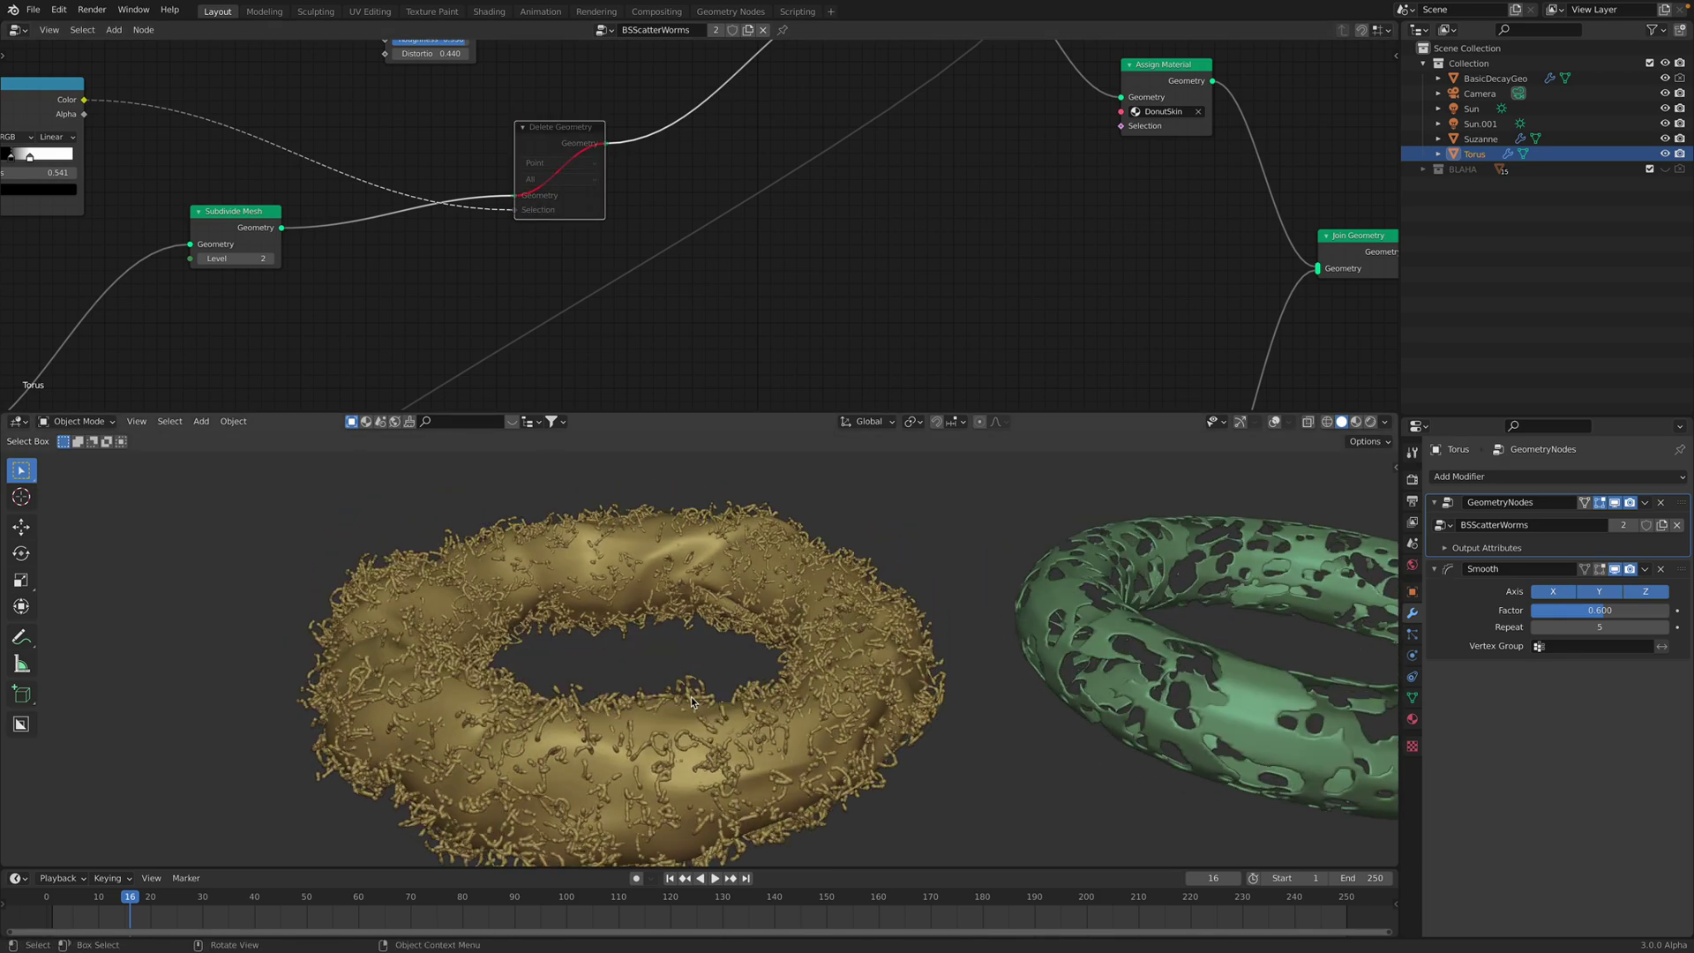
key(m)
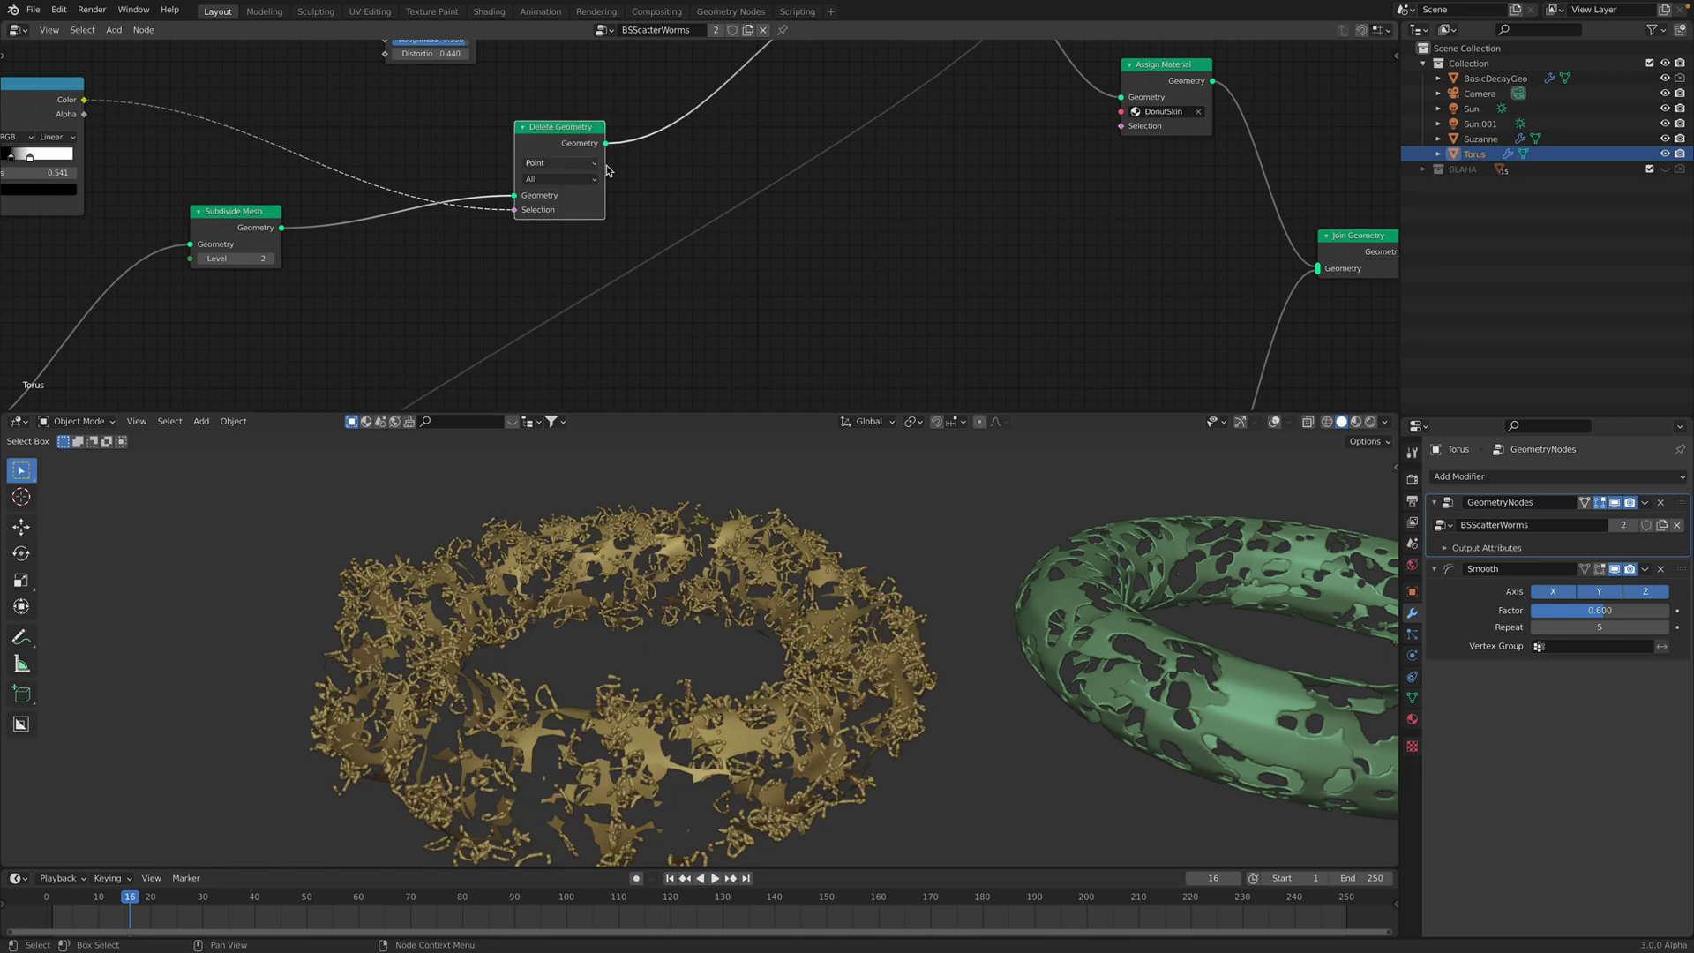
Save the file and examine the path through Assign Material and Join Geometry to the worm-instancing branch
key(ctrl+s)
middle_drag(862, 233, 571, 360)
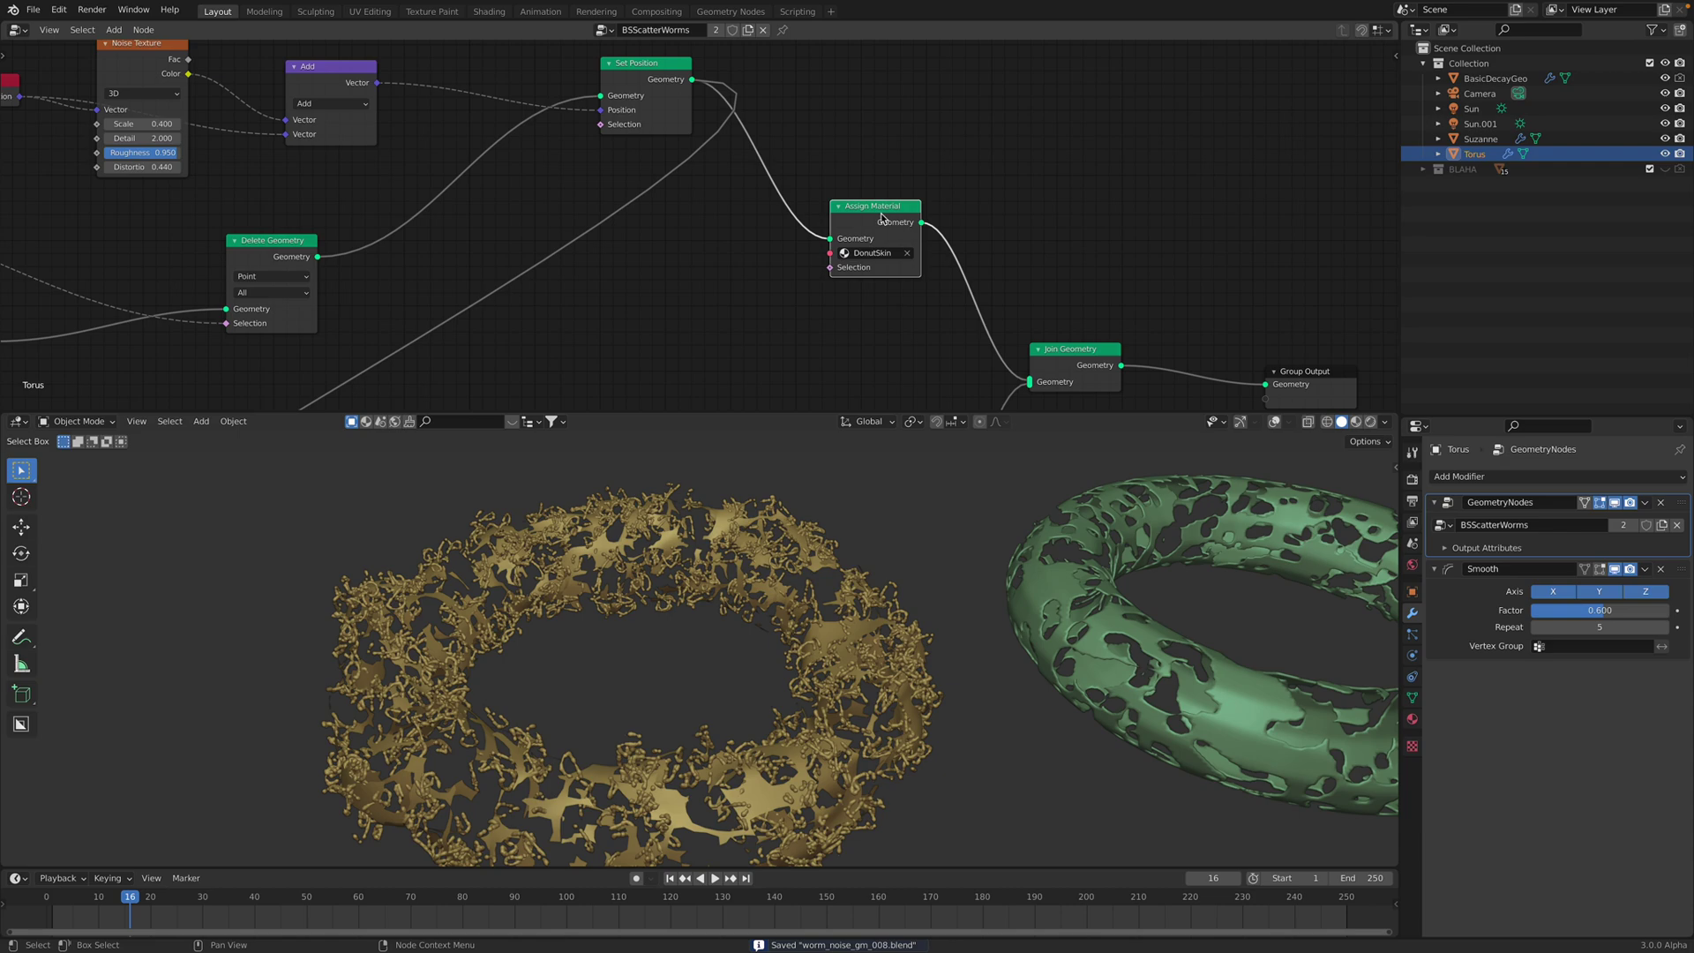
scroll(882, 218, down, 3)
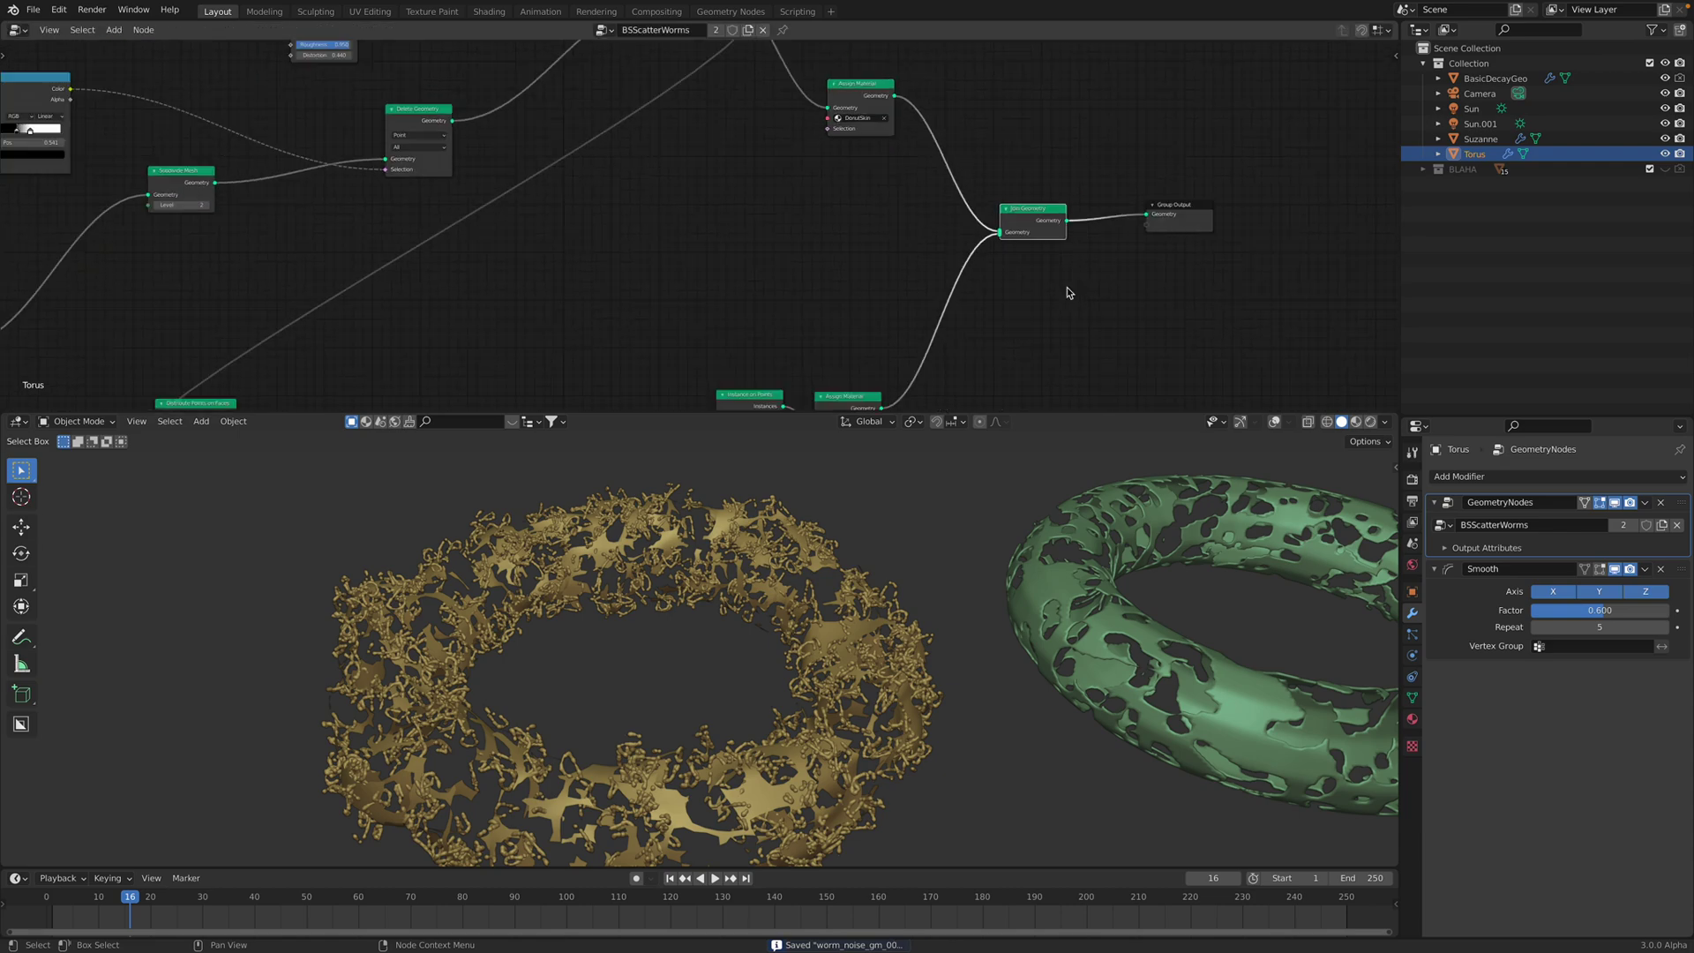
scroll(1066, 293, down, 1)
middle_drag(843, 402, 984, 240)
scroll(885, 235, up, 6)
middle_drag(733, 200, 730, 141)
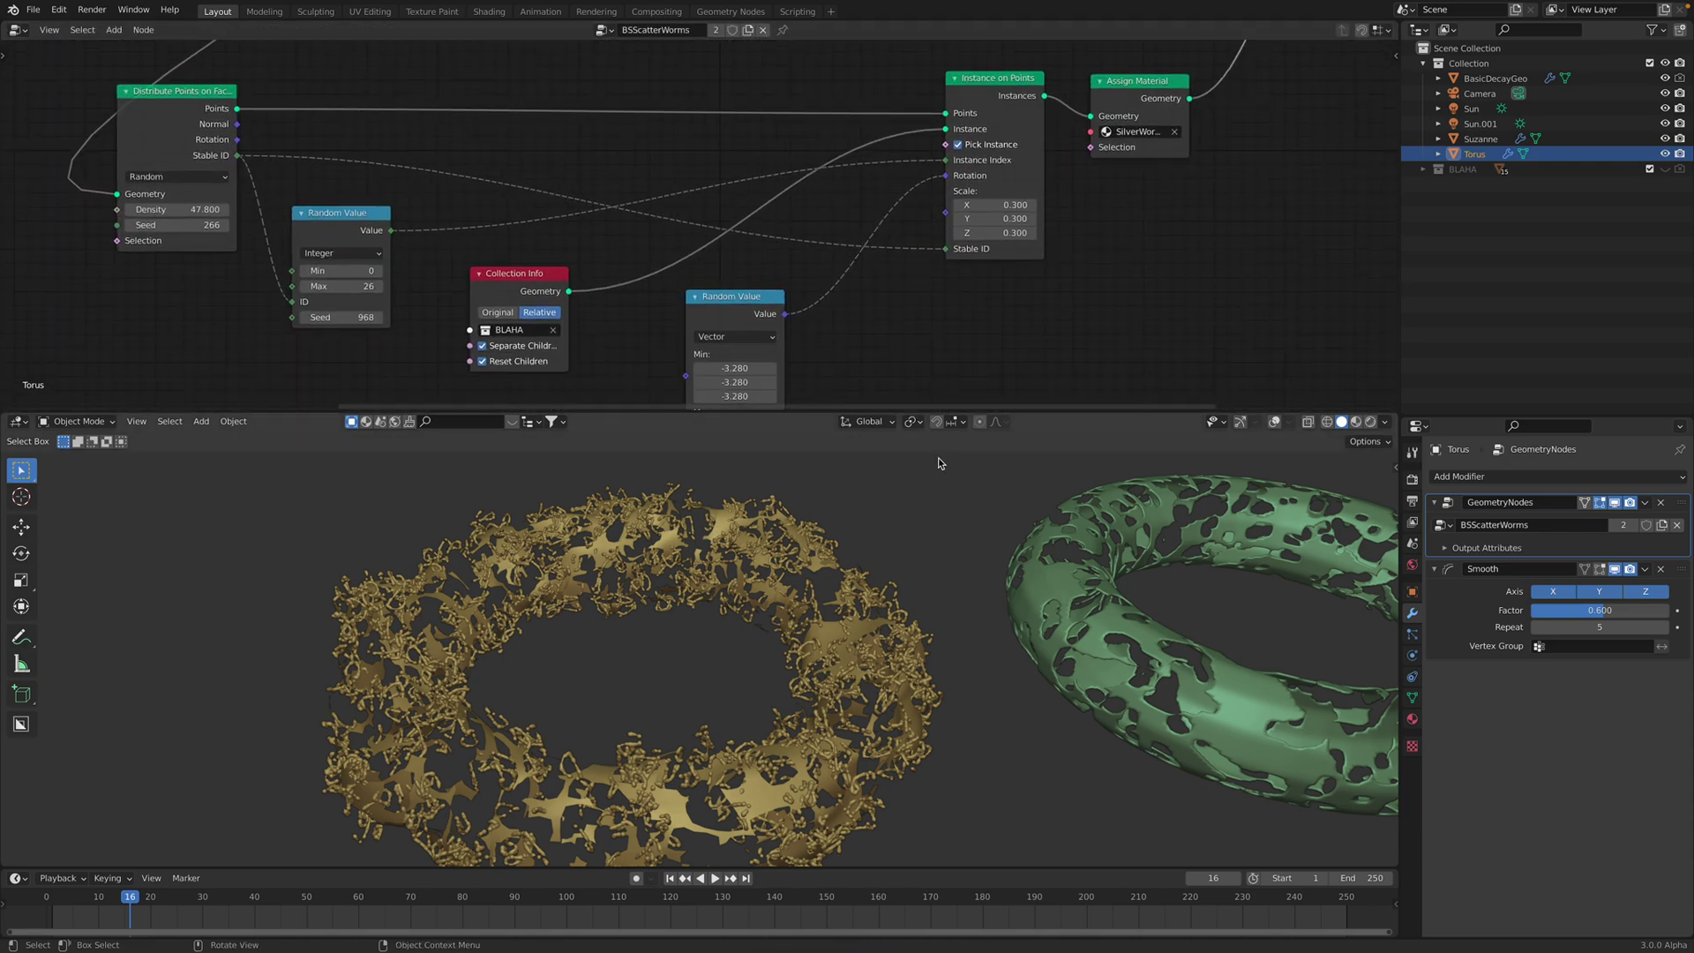
Enlarge the node editor slightly and switch the viewport to Material Preview to view the worms' materials
drag(1027, 444, 1023, 477)
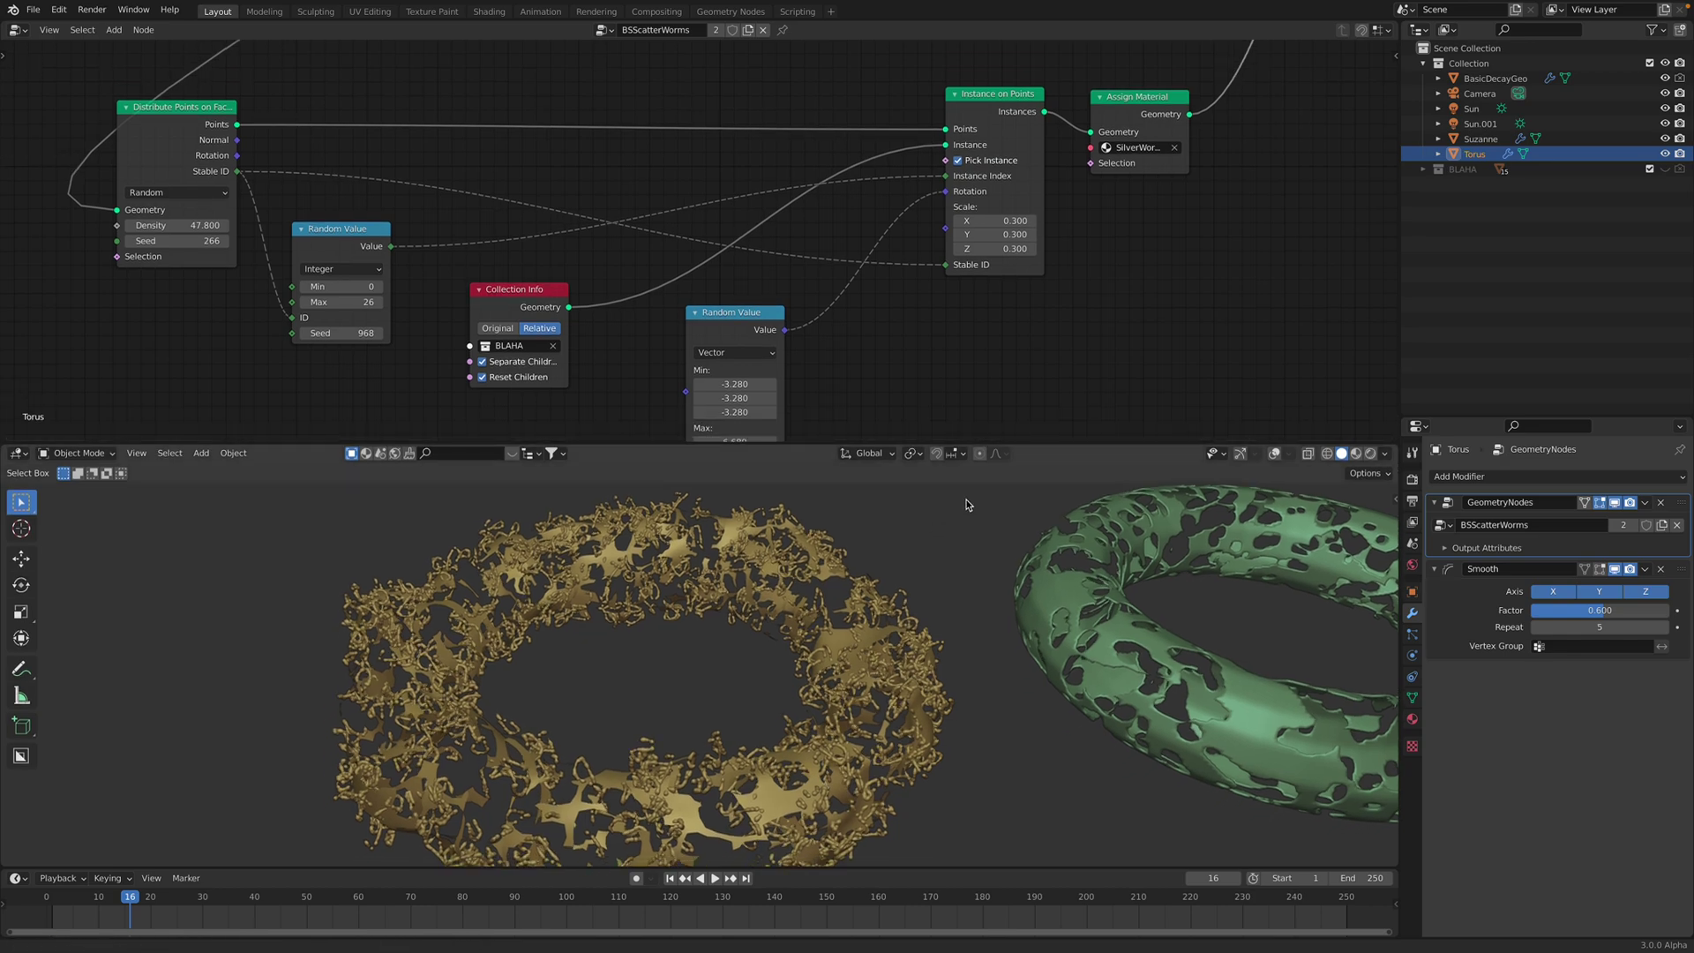
click(1356, 453)
scroll(705, 702, up, 3)
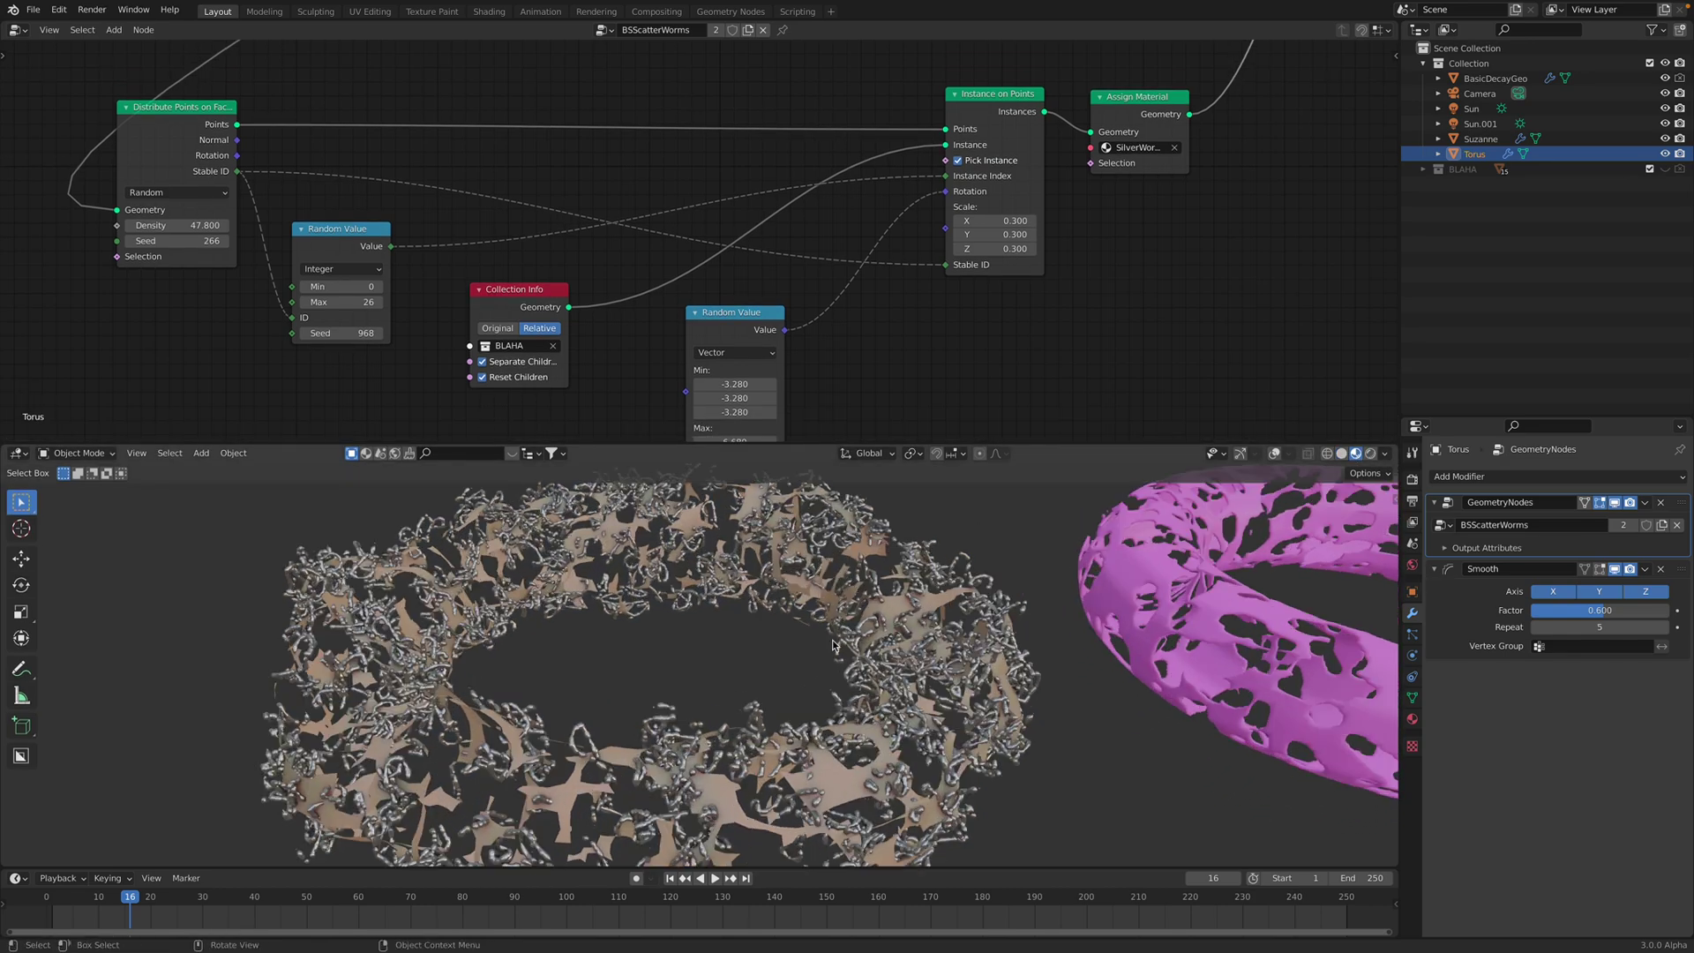
scroll(838, 690, down, 4)
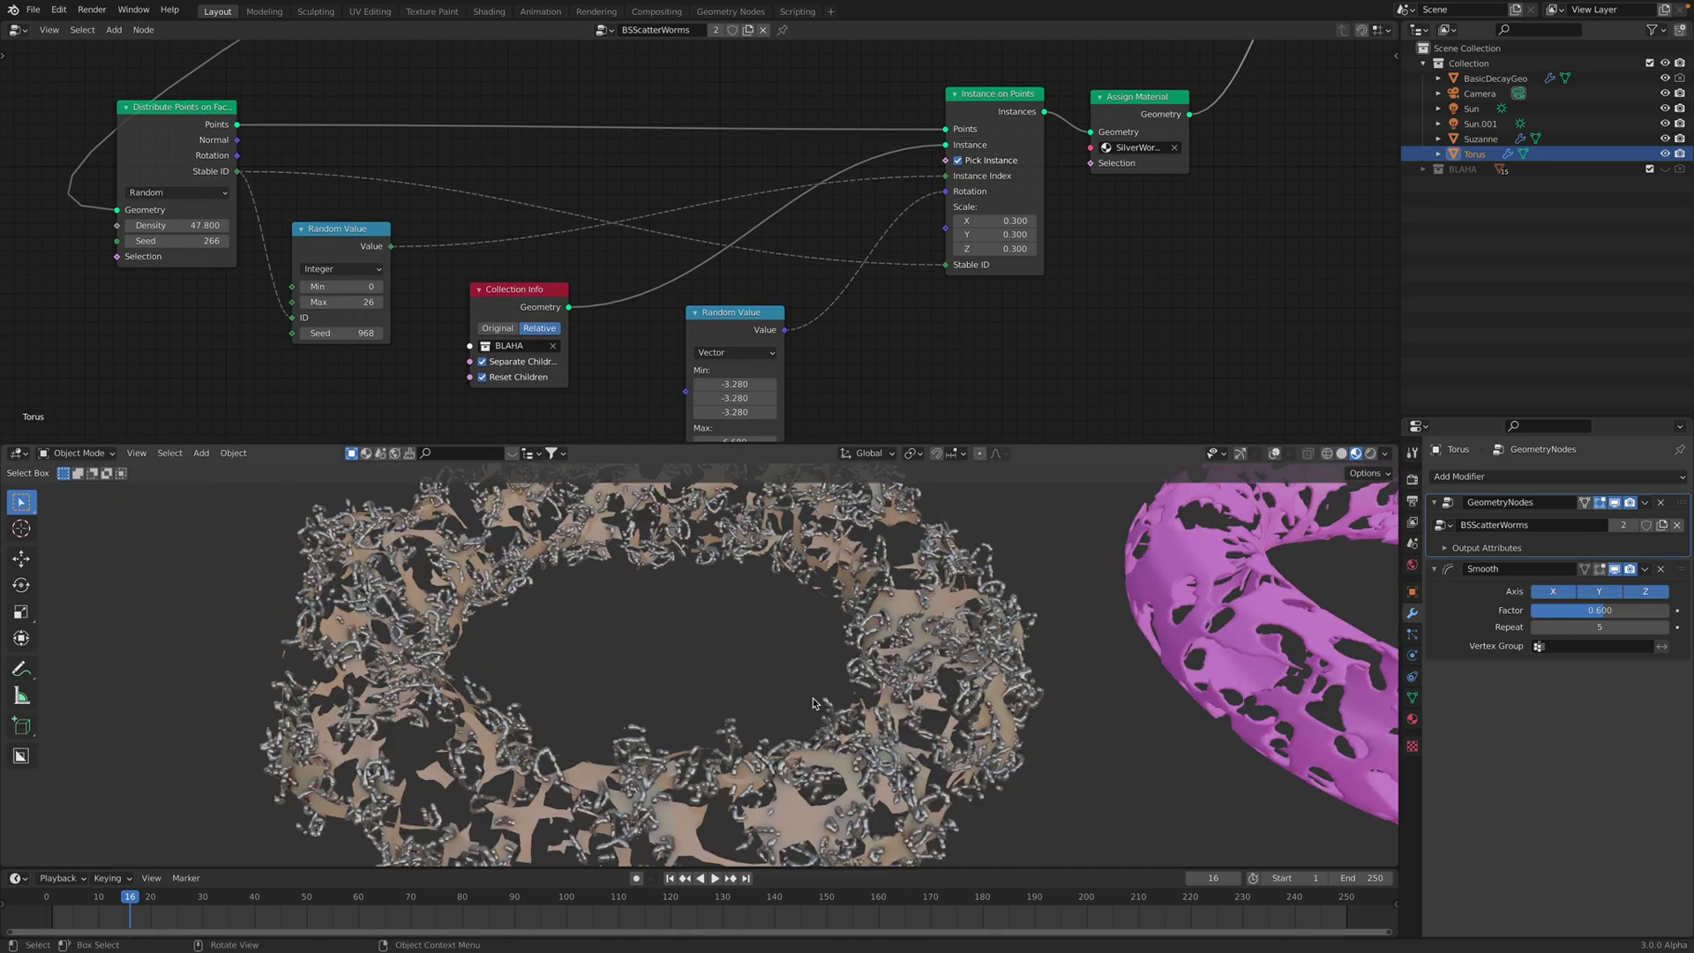
middle_drag(740, 549, 739, 524)
scroll(746, 301, down, 4)
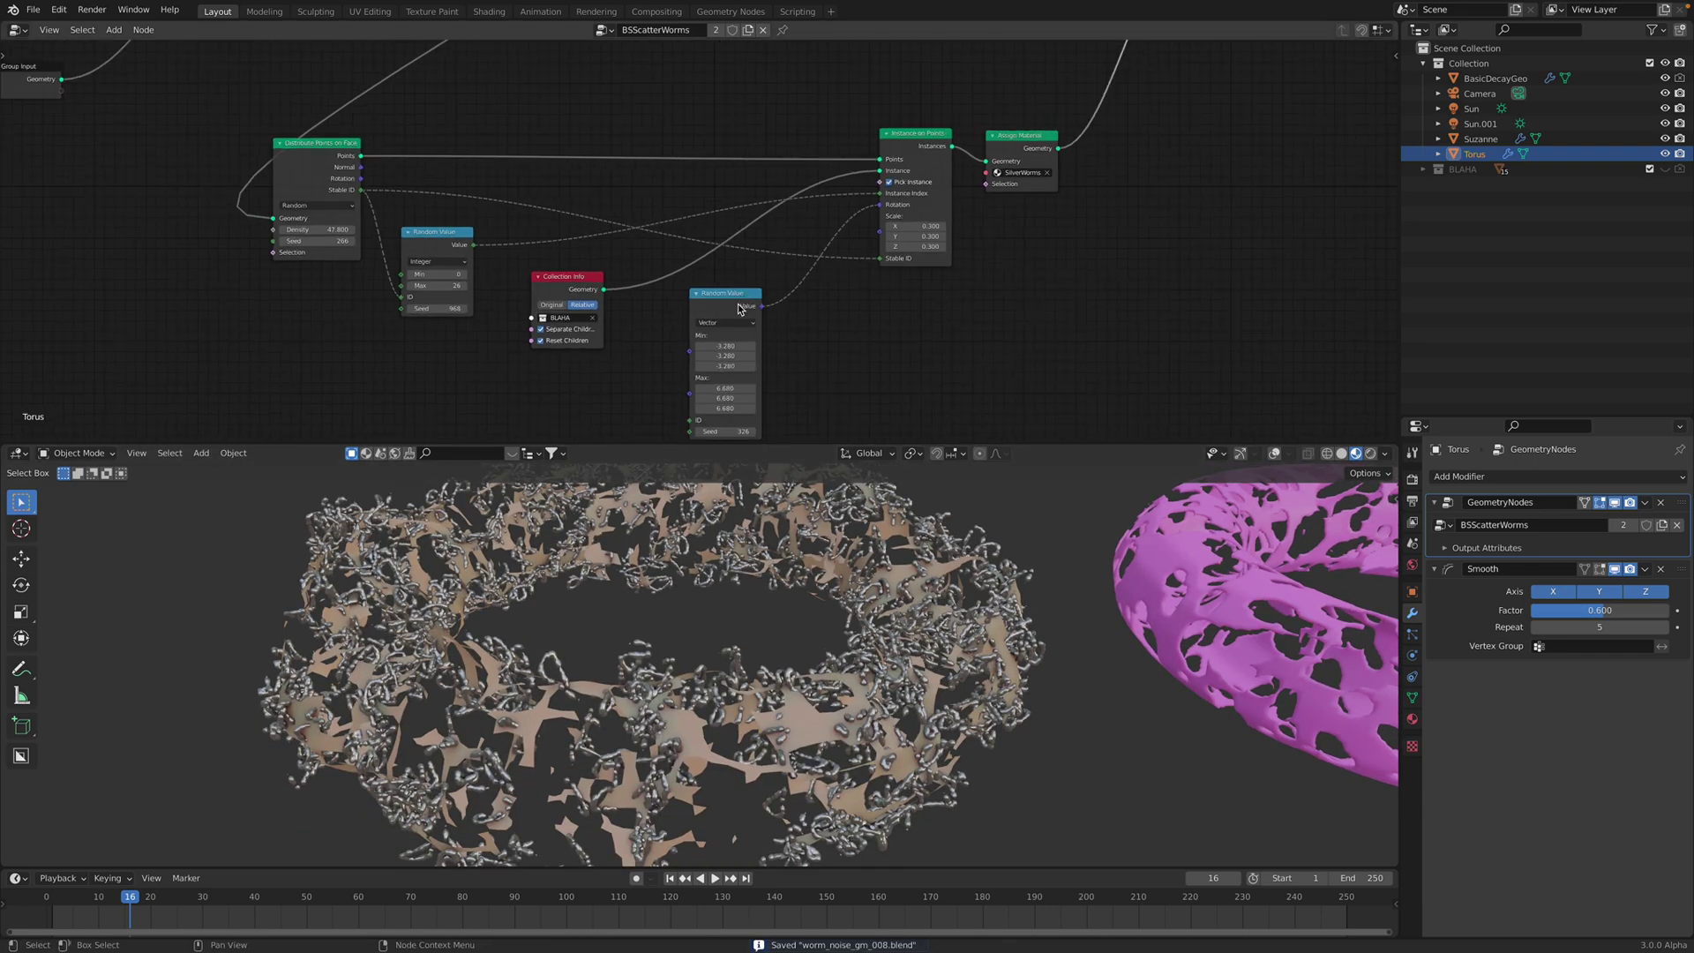
Nudge the Assign Material, Instance on Points and vector Random Value nodes while reviewing the worm-scattering branch
middle_drag(746, 301, 794, 240)
scroll(777, 265, up, 1)
drag(1072, 120, 1074, 127)
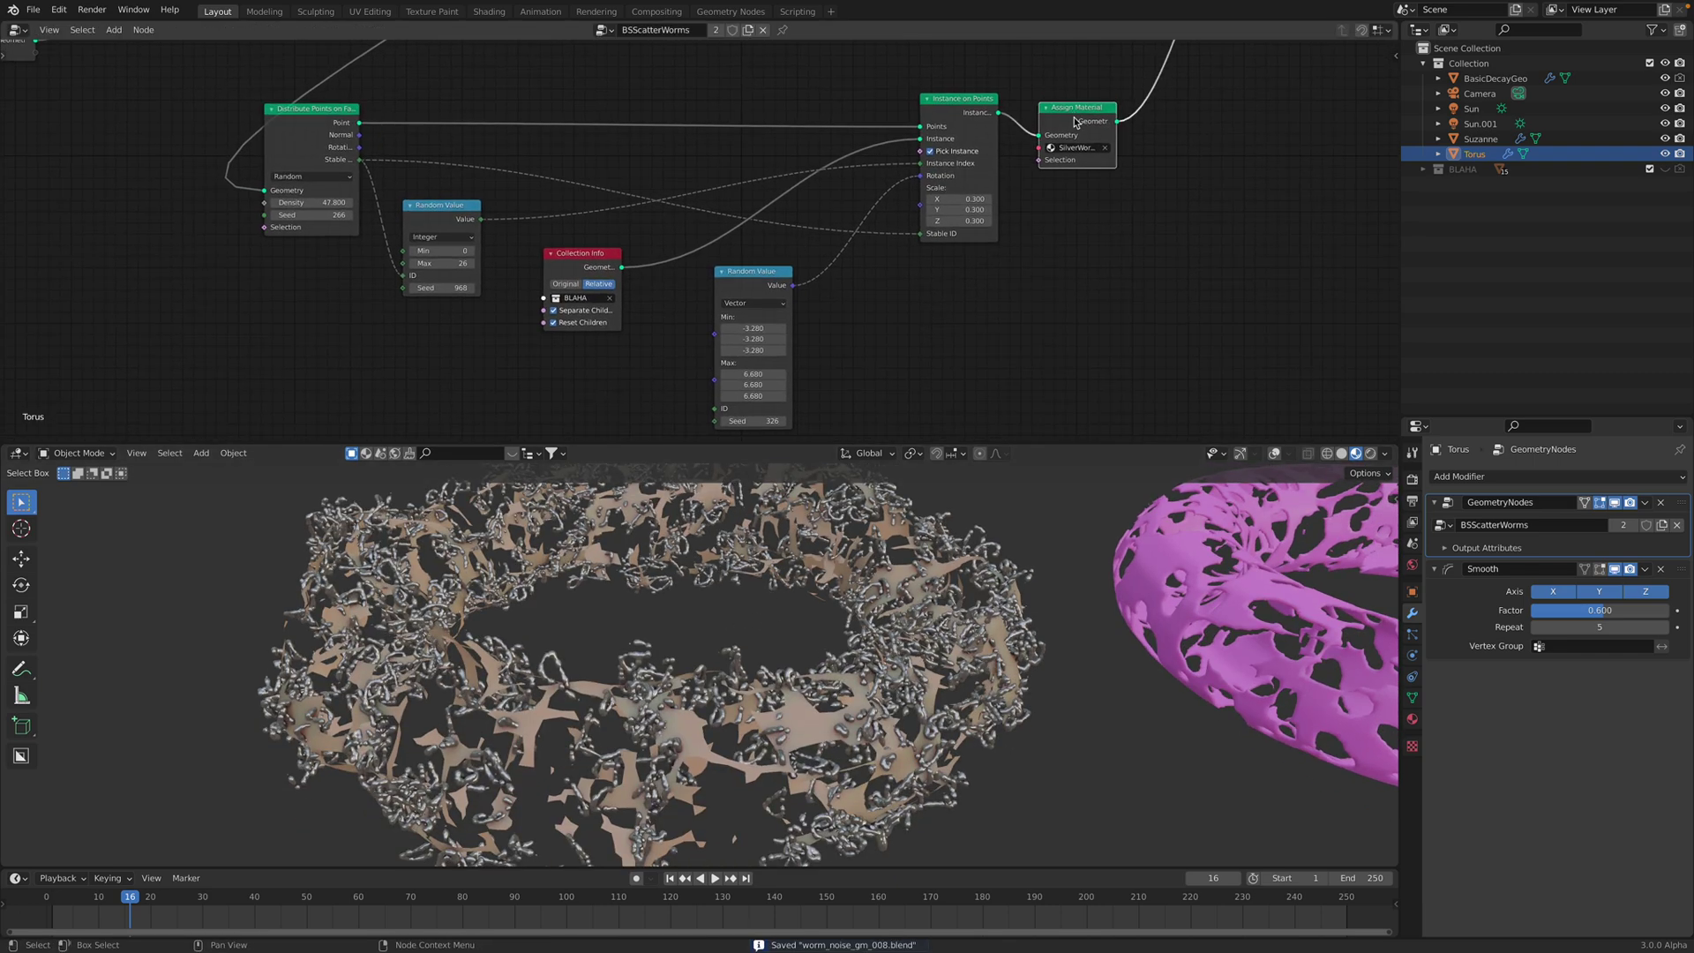
scroll(1100, 147, up, 1)
drag(986, 98, 924, 80)
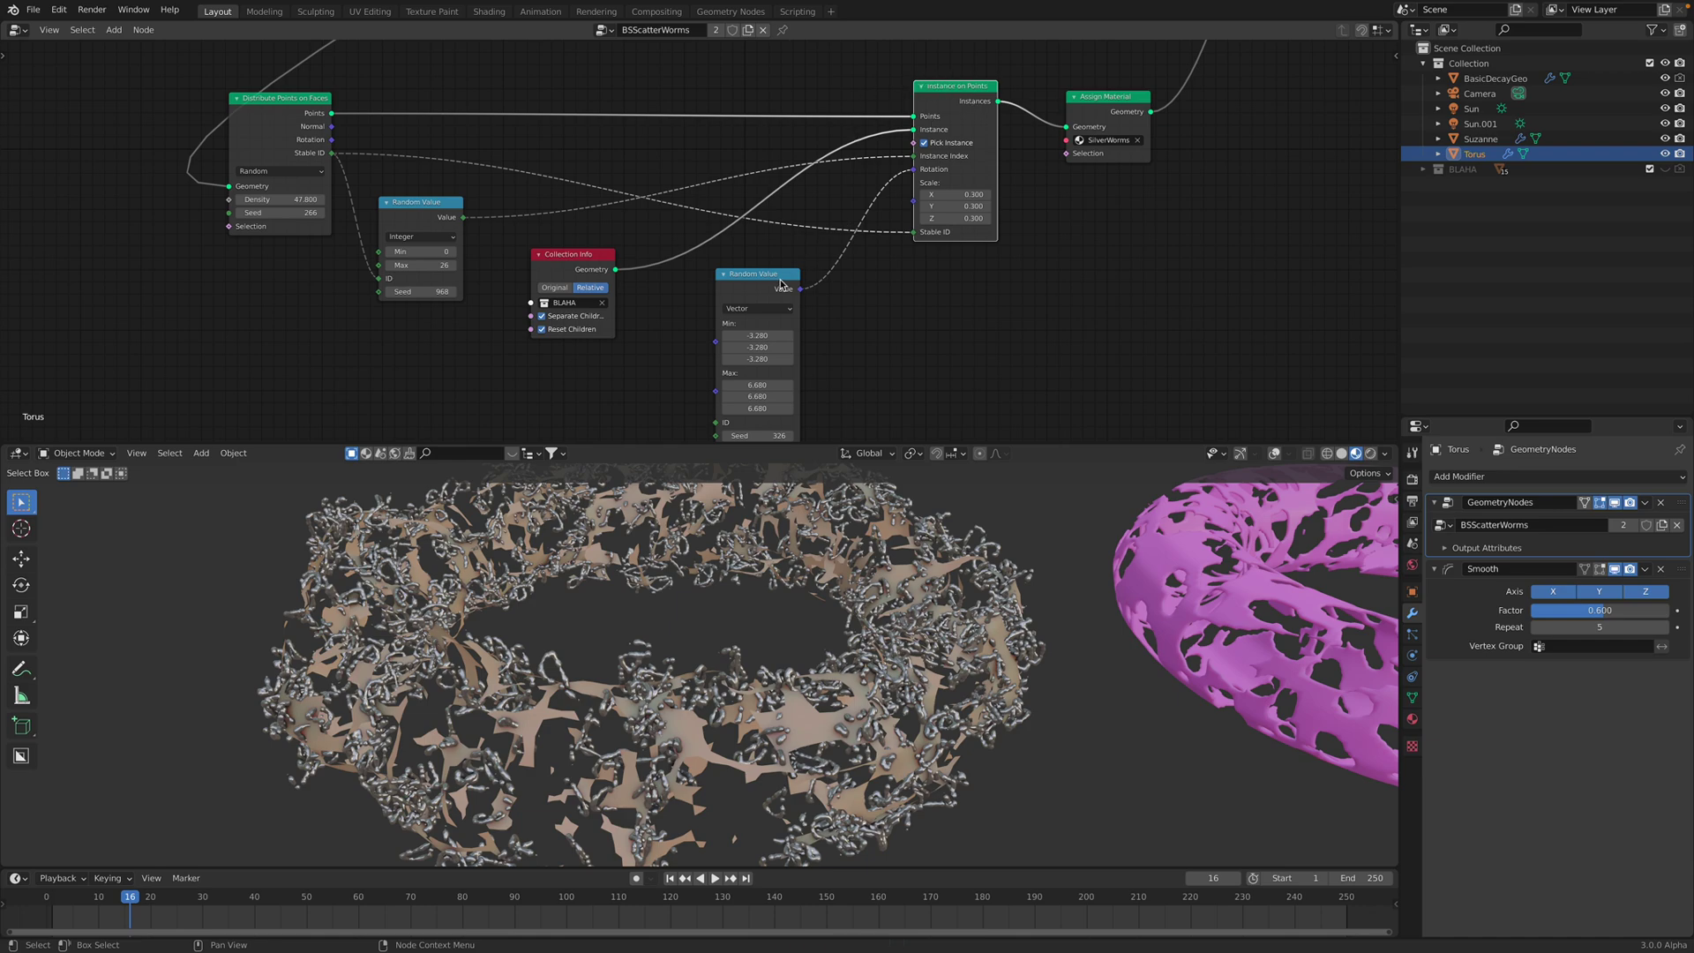
middle_drag(794, 261, 708, 255)
middle_drag(1507, 155, 199, 194)
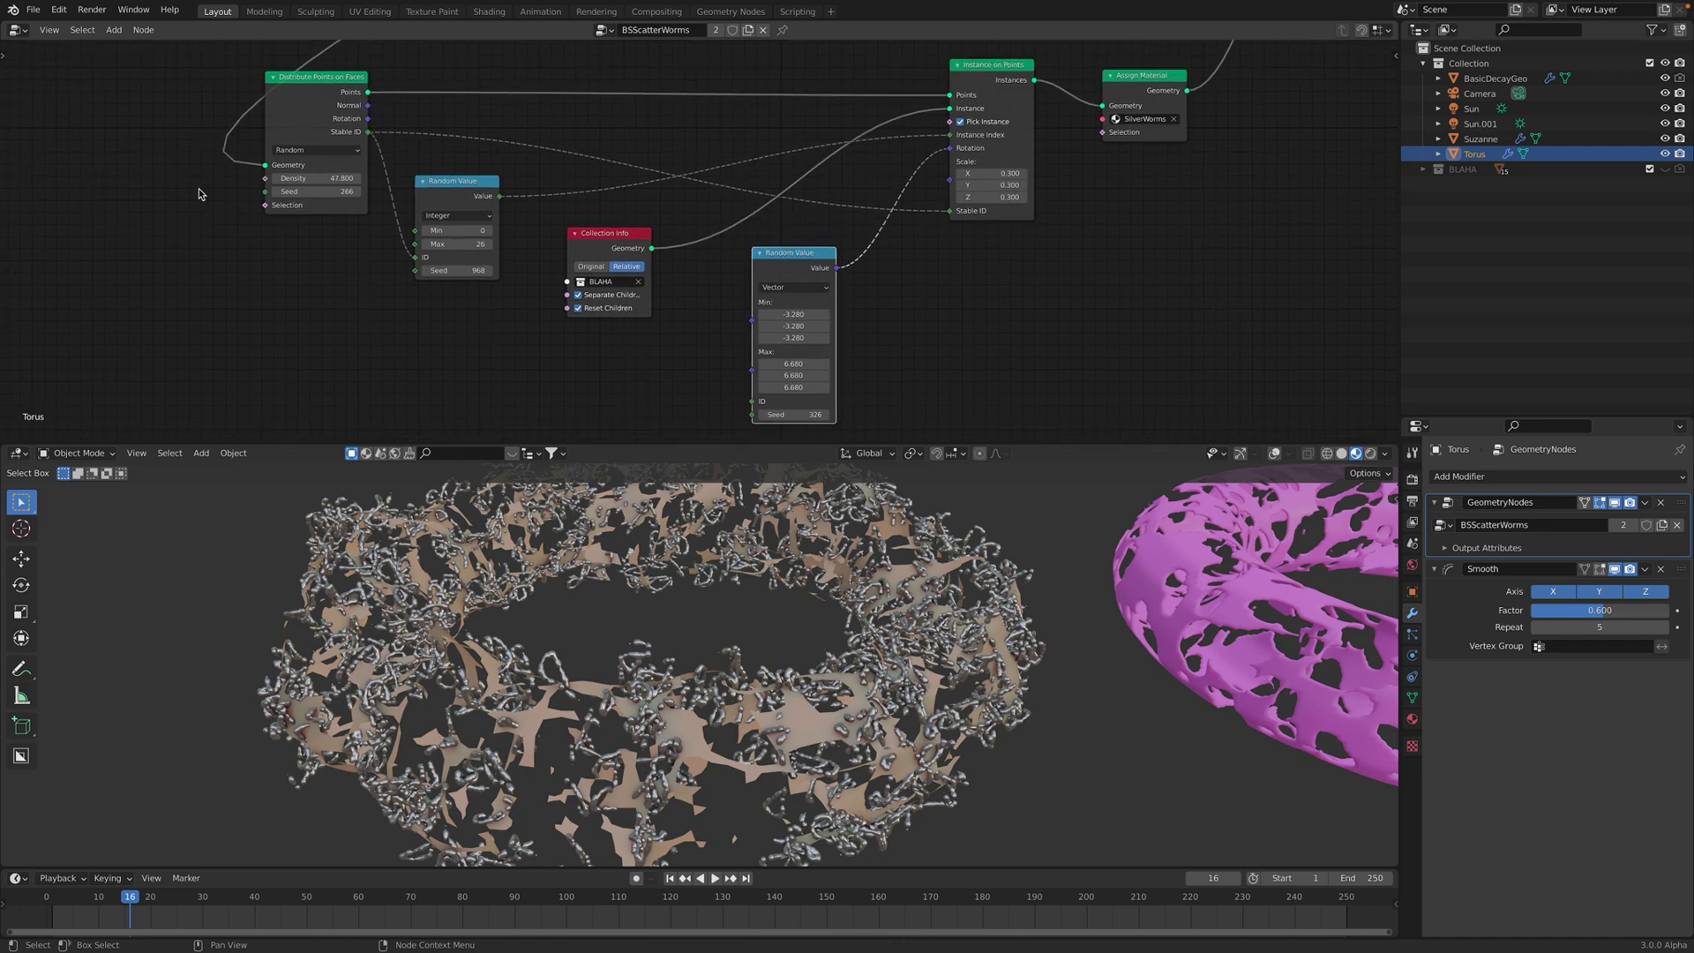
Temporarily show the BLAHA collection, examine its animated worm objects, and hide and collapse it again
click(1665, 170)
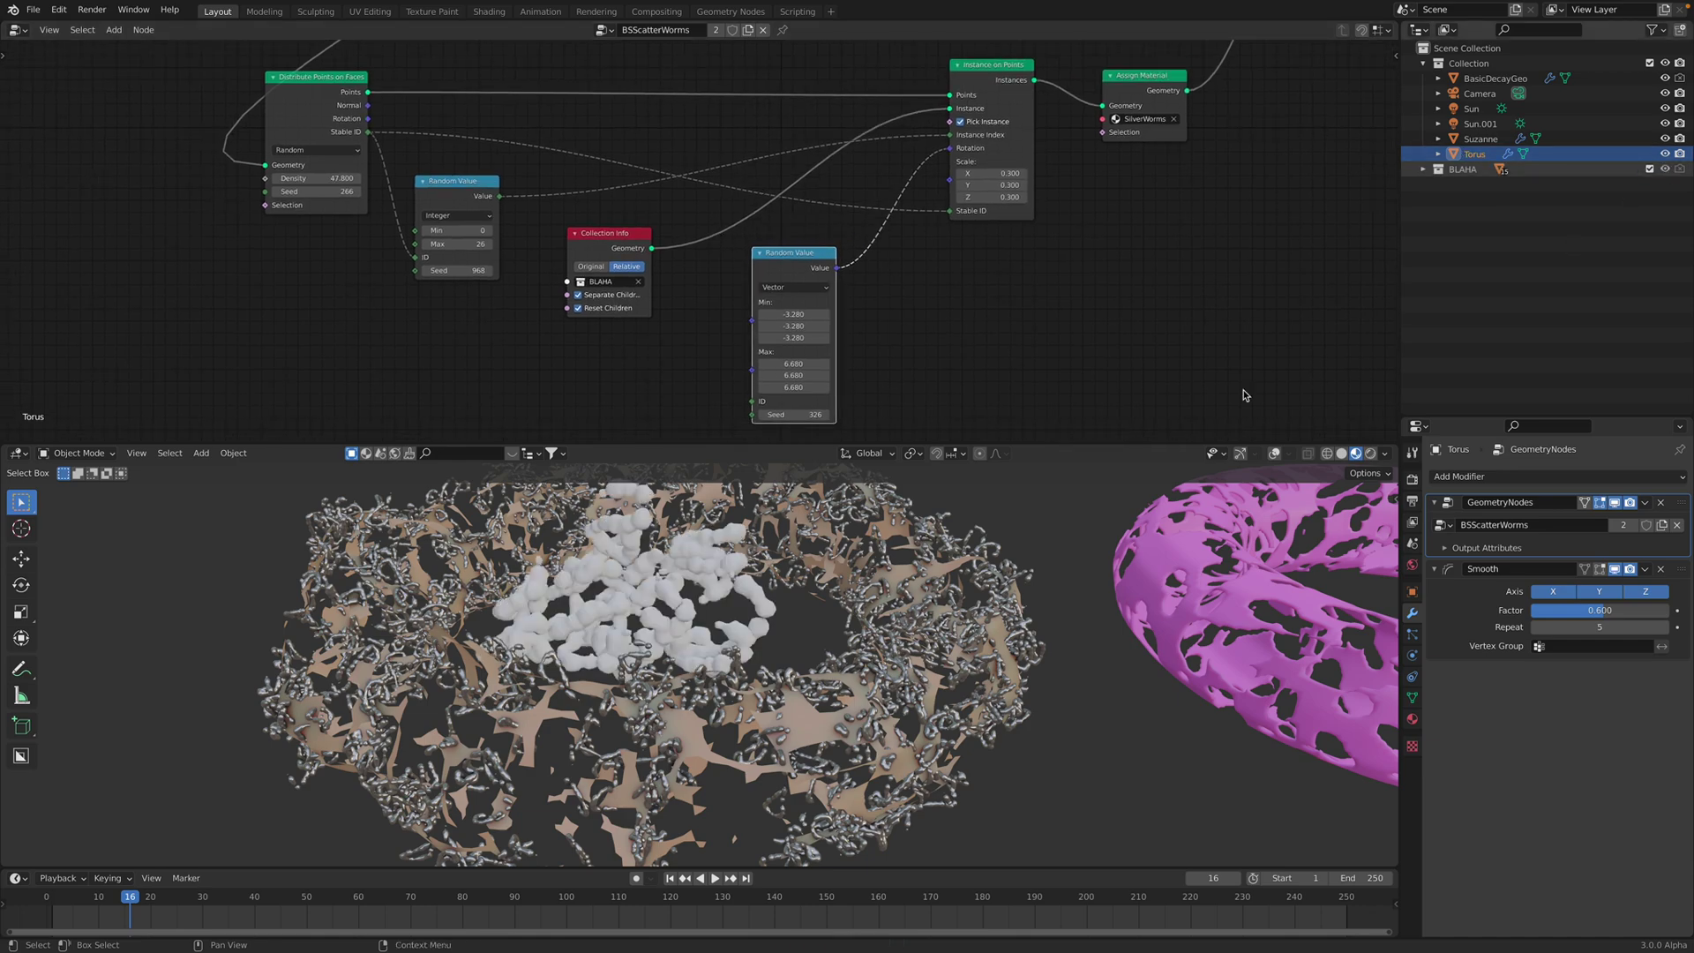
middle_drag(873, 574, 885, 545)
middle_drag(636, 633, 735, 632)
key(space)
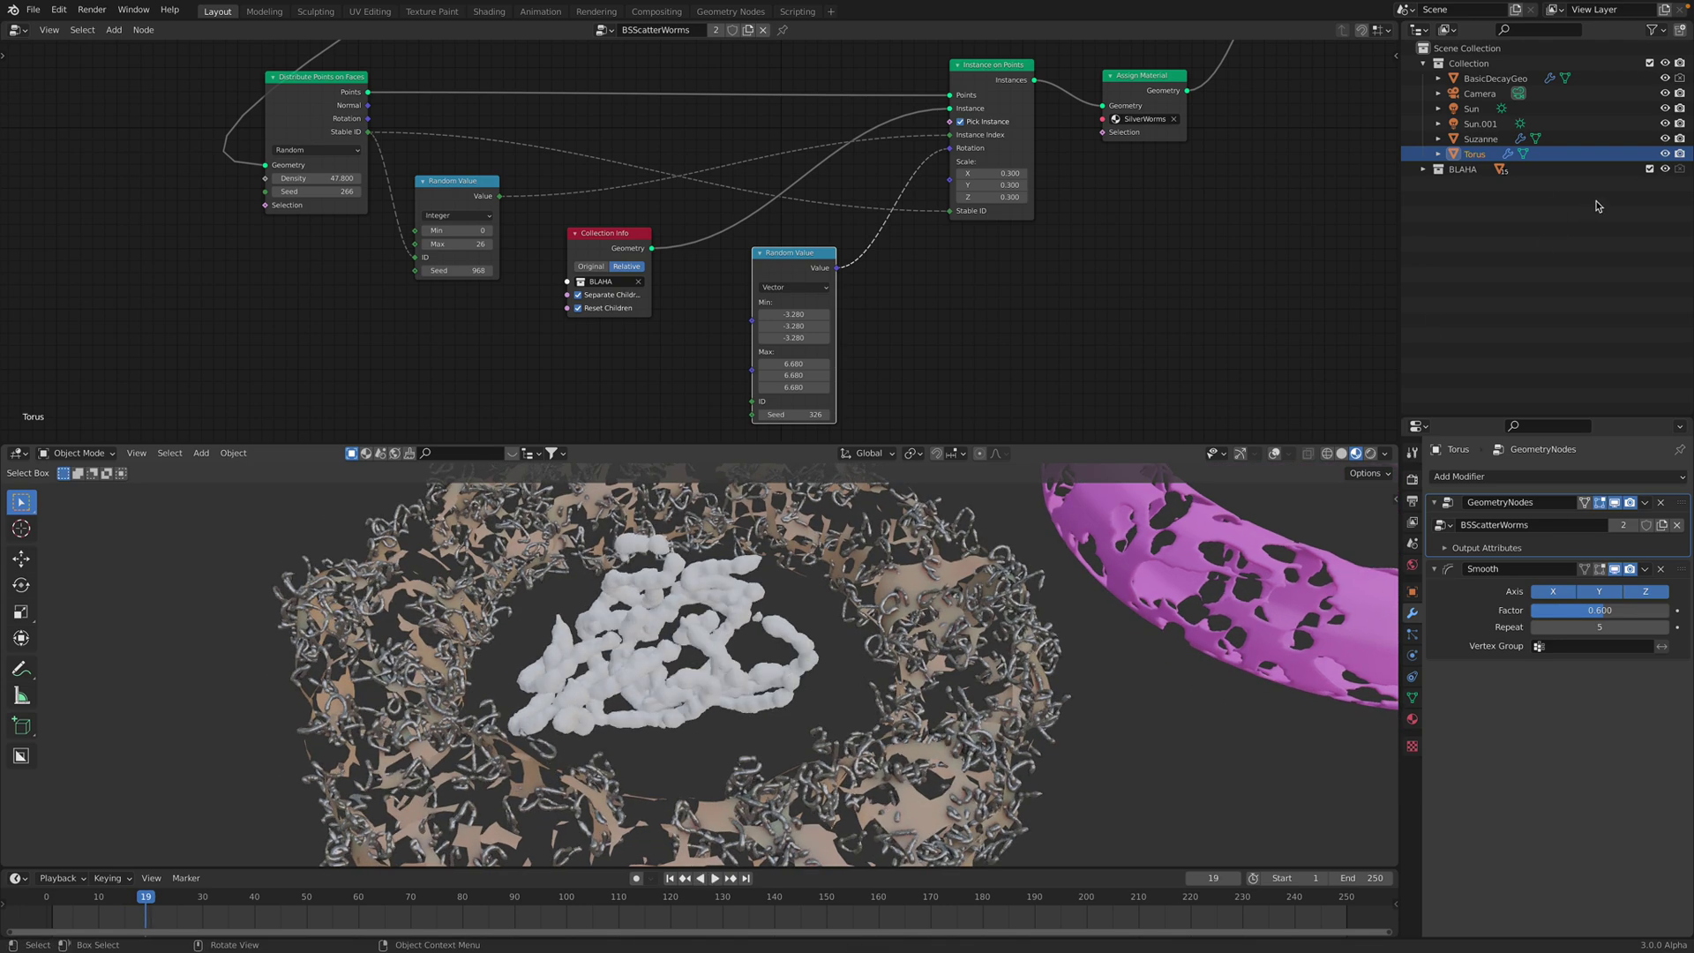
click(1423, 170)
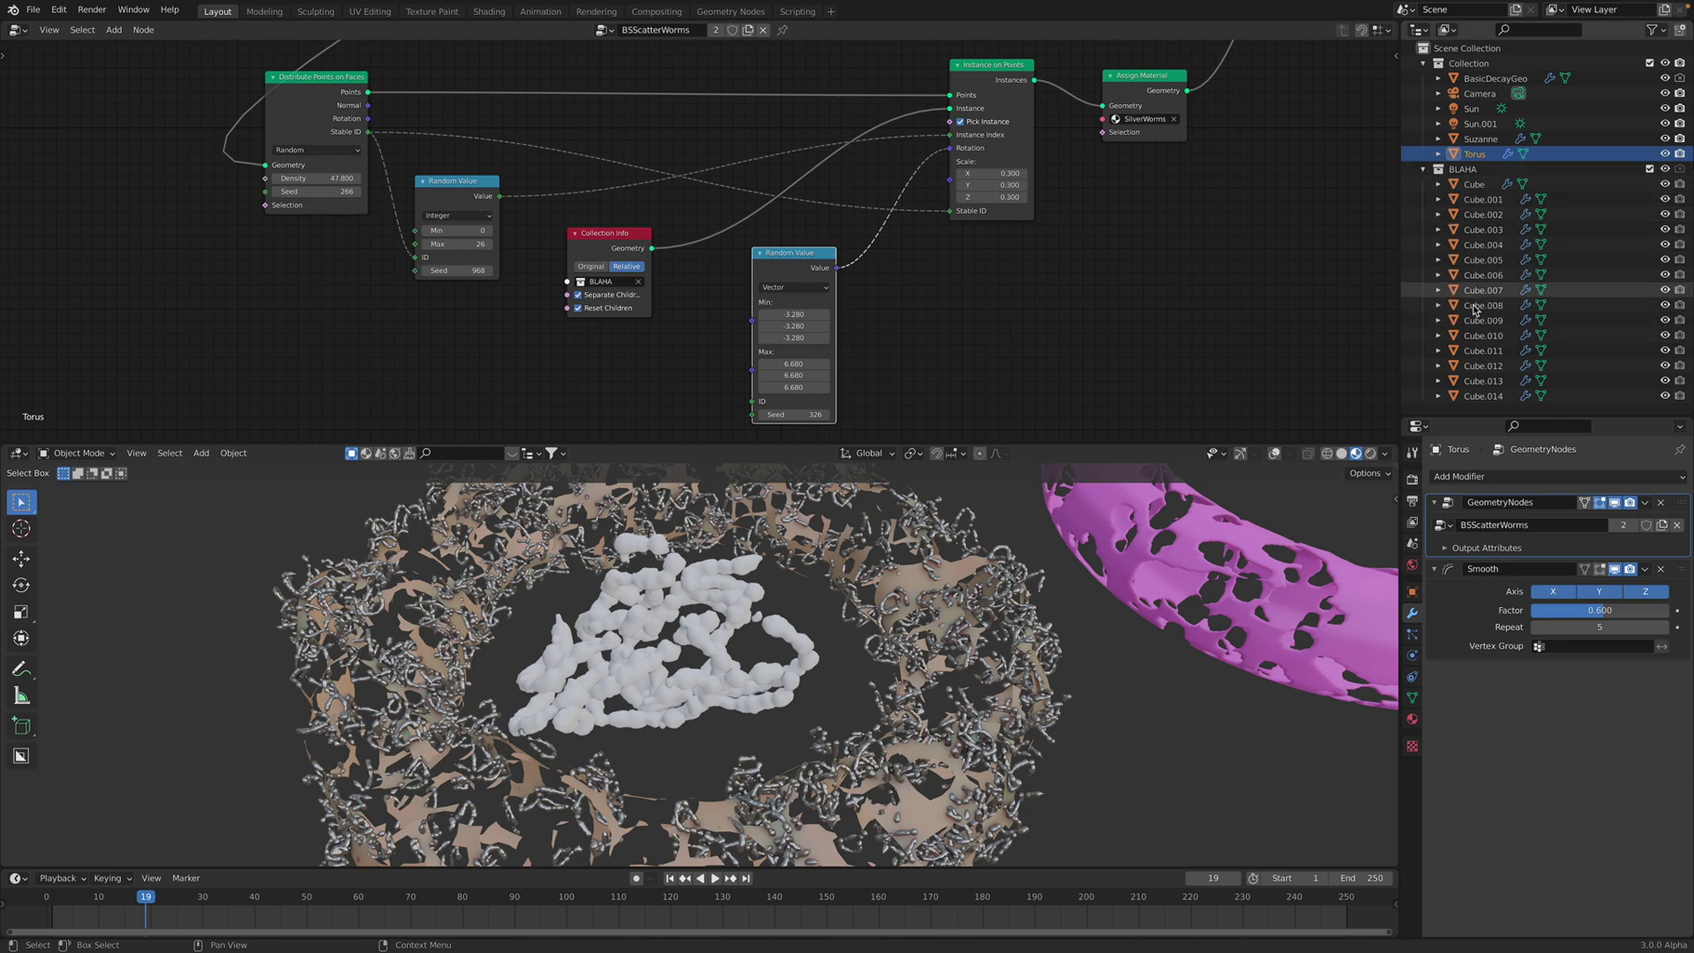
click(1665, 170)
click(1425, 170)
Play the animation briefly to watch the scattered worms move on the torus
scroll(902, 269, down, 1)
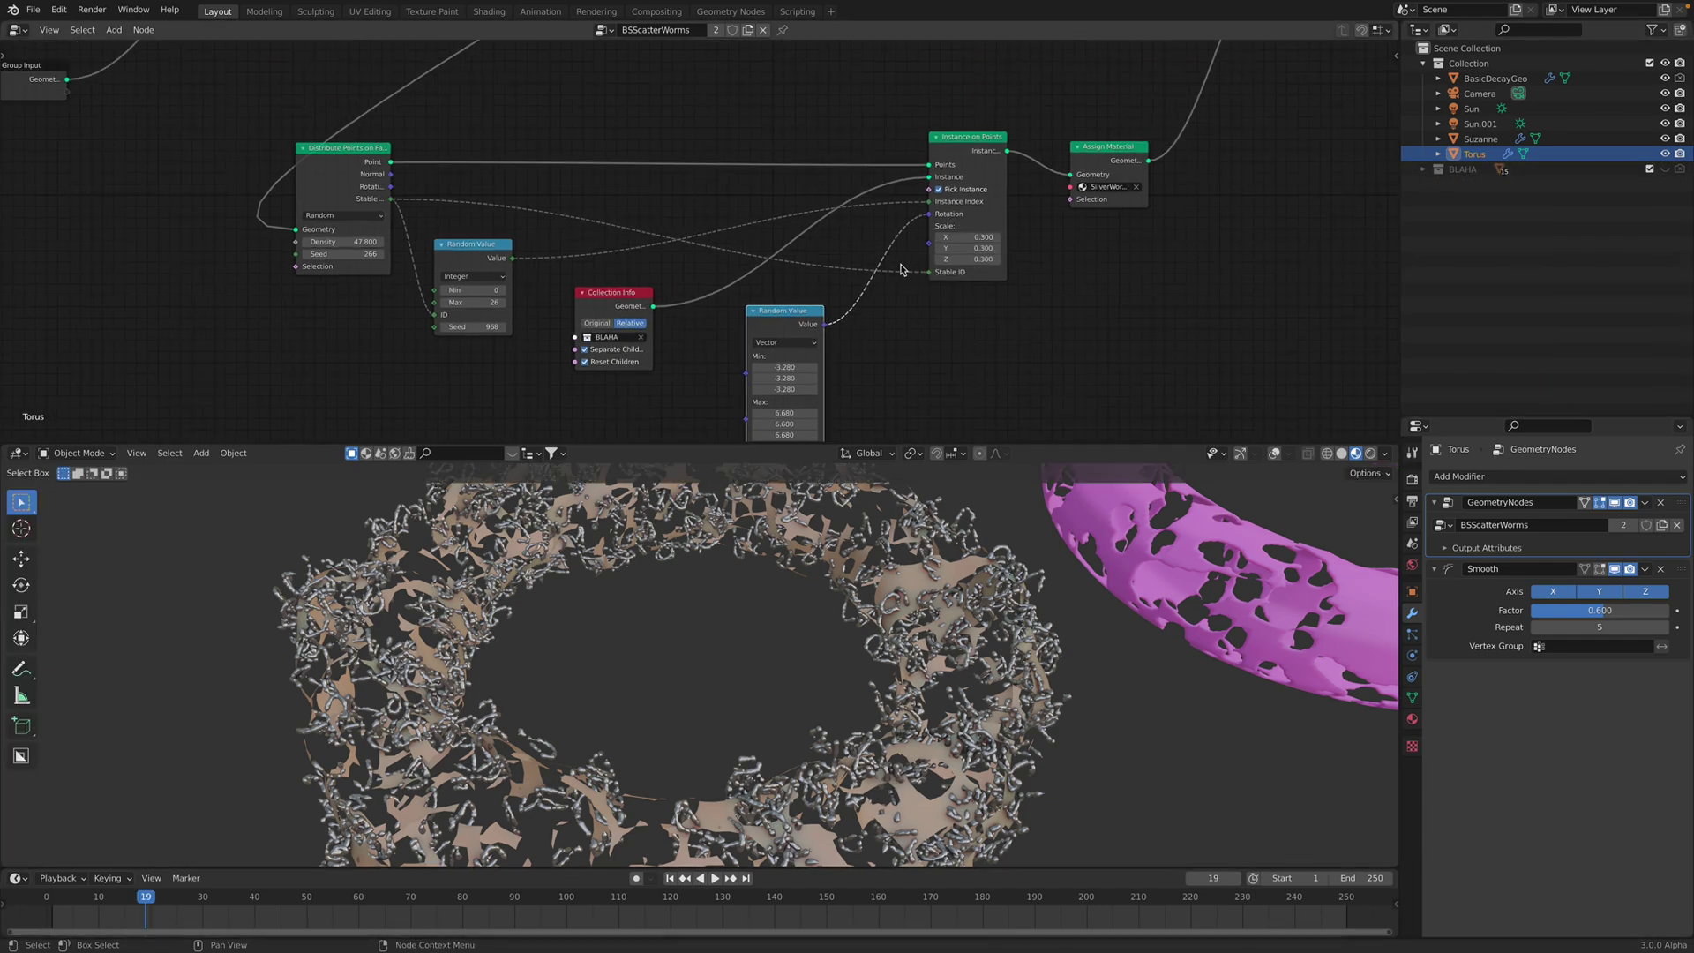
middle_drag(871, 254, 868, 236)
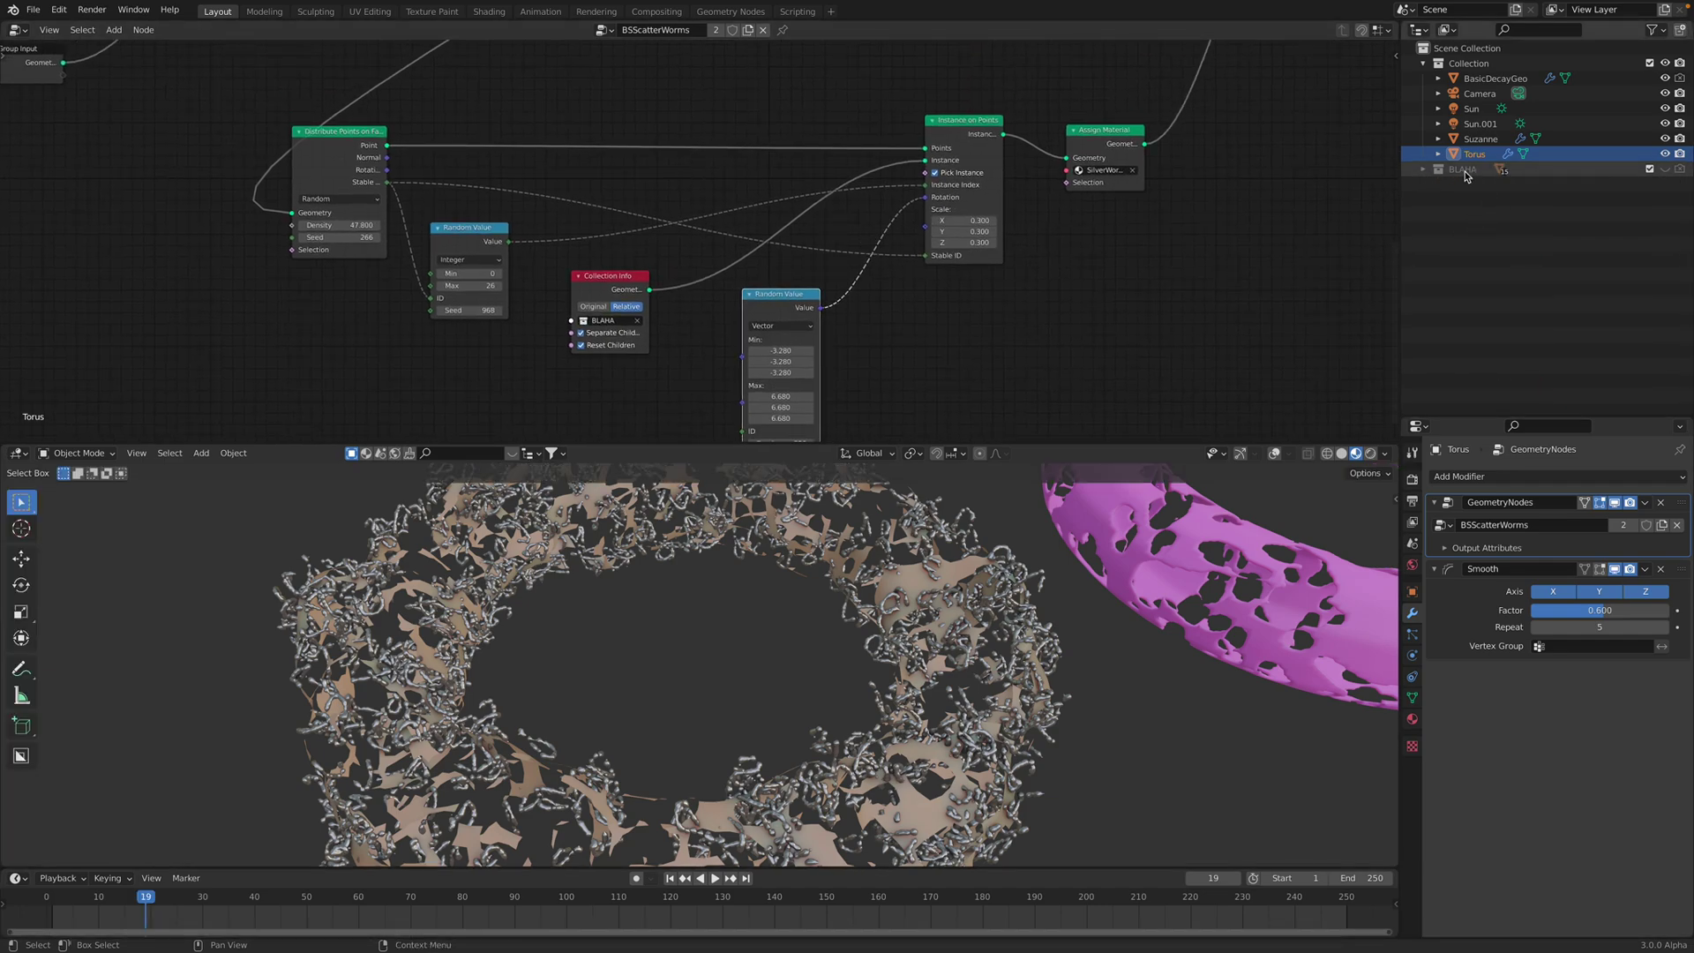
key(space)
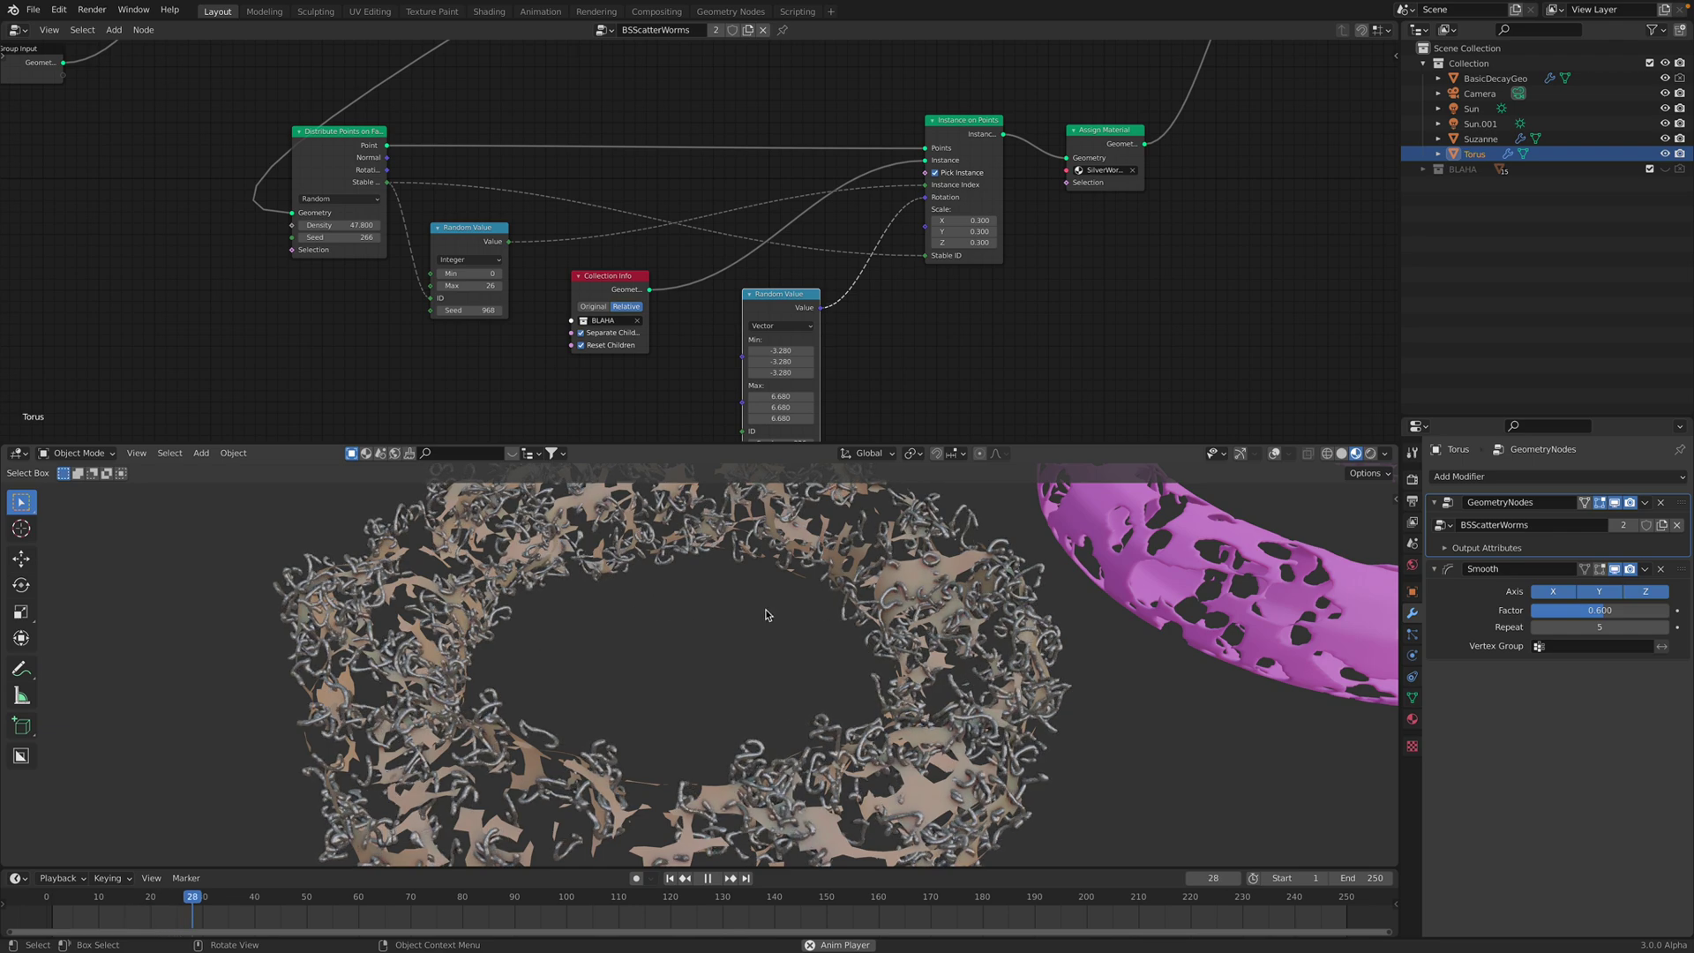
key(space)
Reposition the Distribute Points on Faces, Collection Info, Instance on Points and both Random Value nodes to tidy the scattering branch
middle_drag(507, 203, 514, 207)
drag(359, 144, 368, 128)
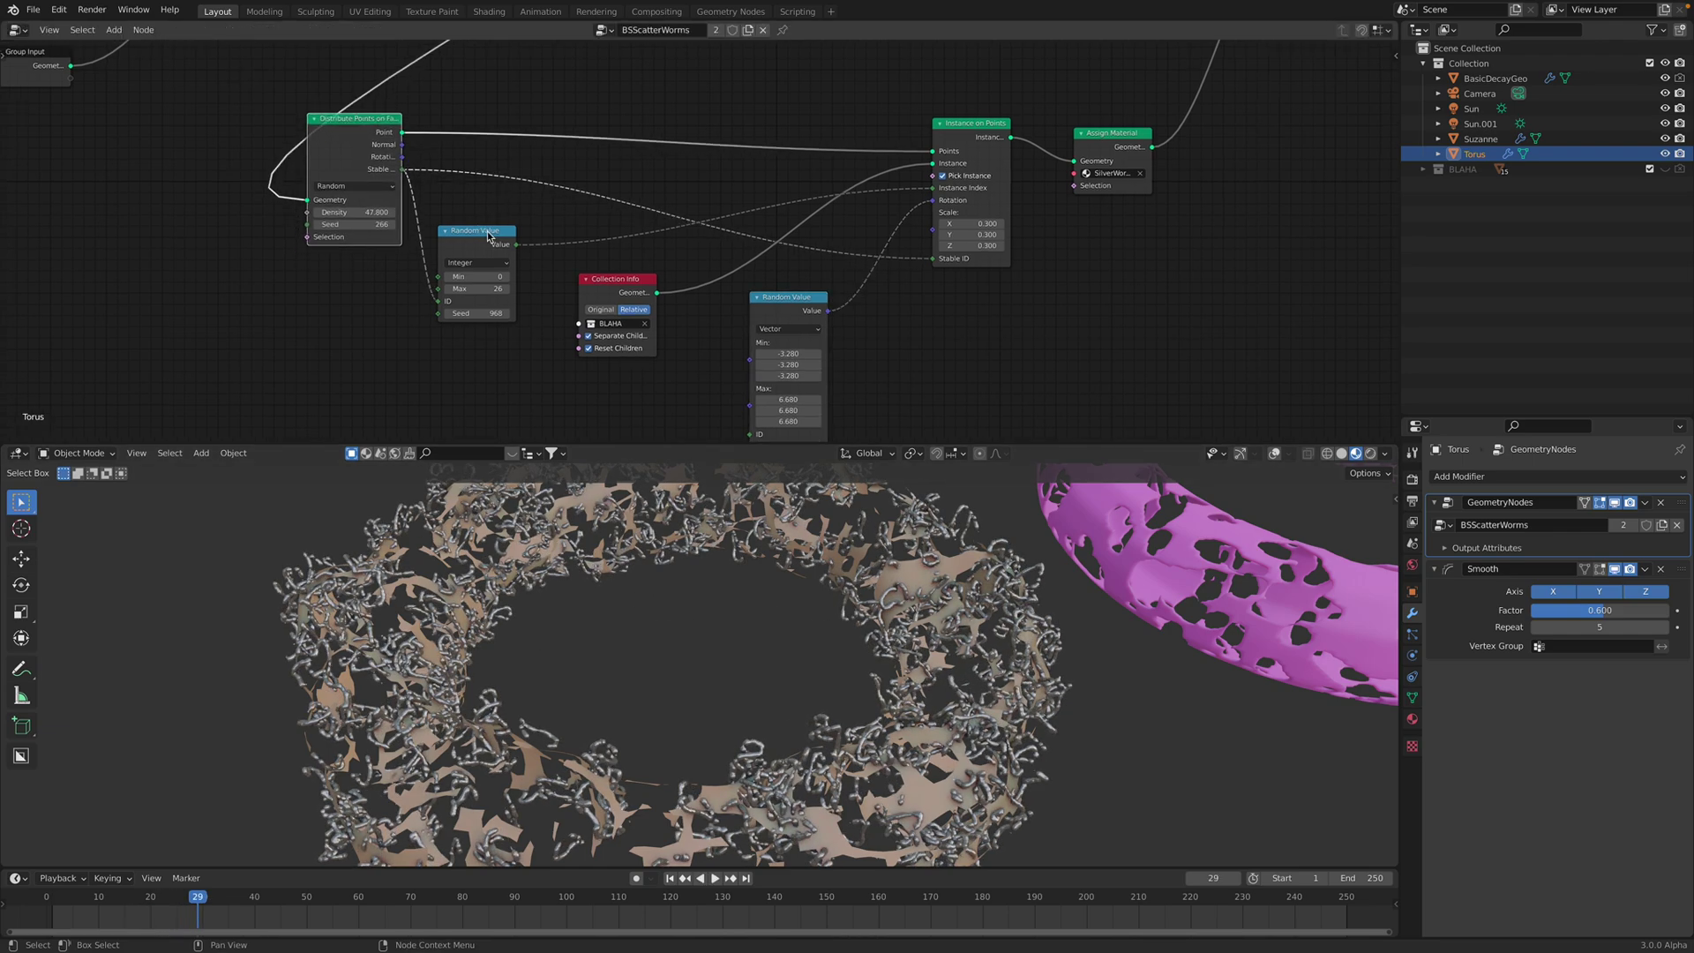
drag(487, 237, 483, 223)
drag(619, 290, 604, 281)
drag(786, 309, 782, 286)
middle_drag(804, 287, 819, 290)
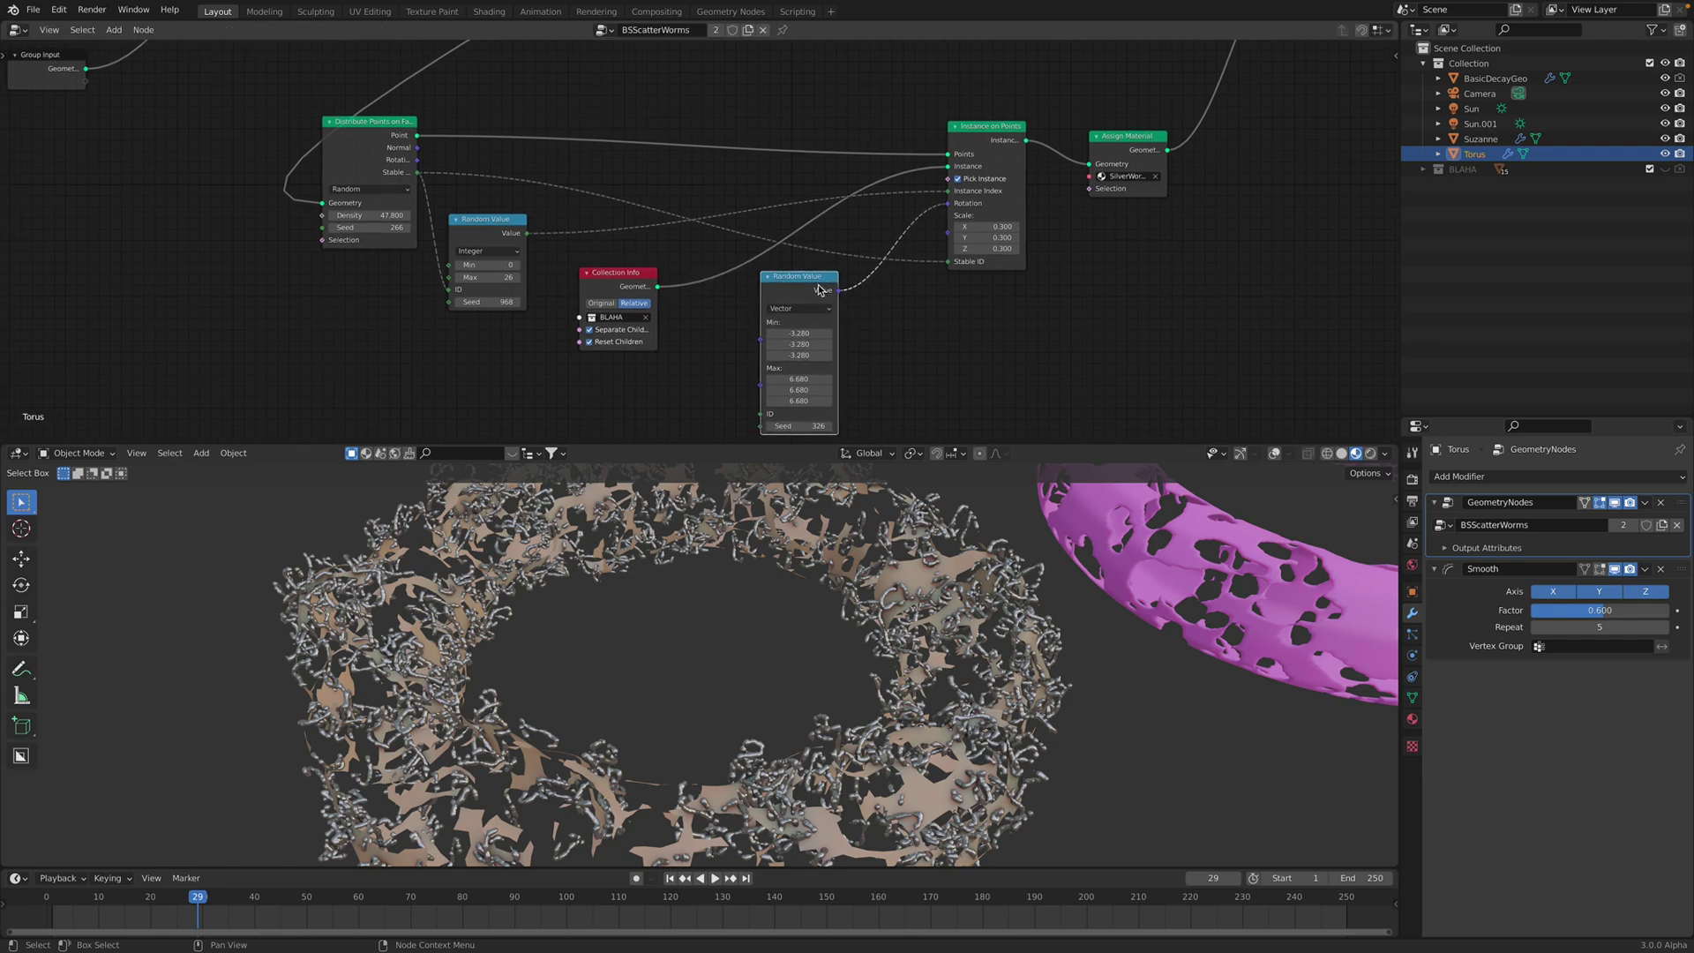
drag(820, 289, 847, 290)
drag(955, 145, 953, 136)
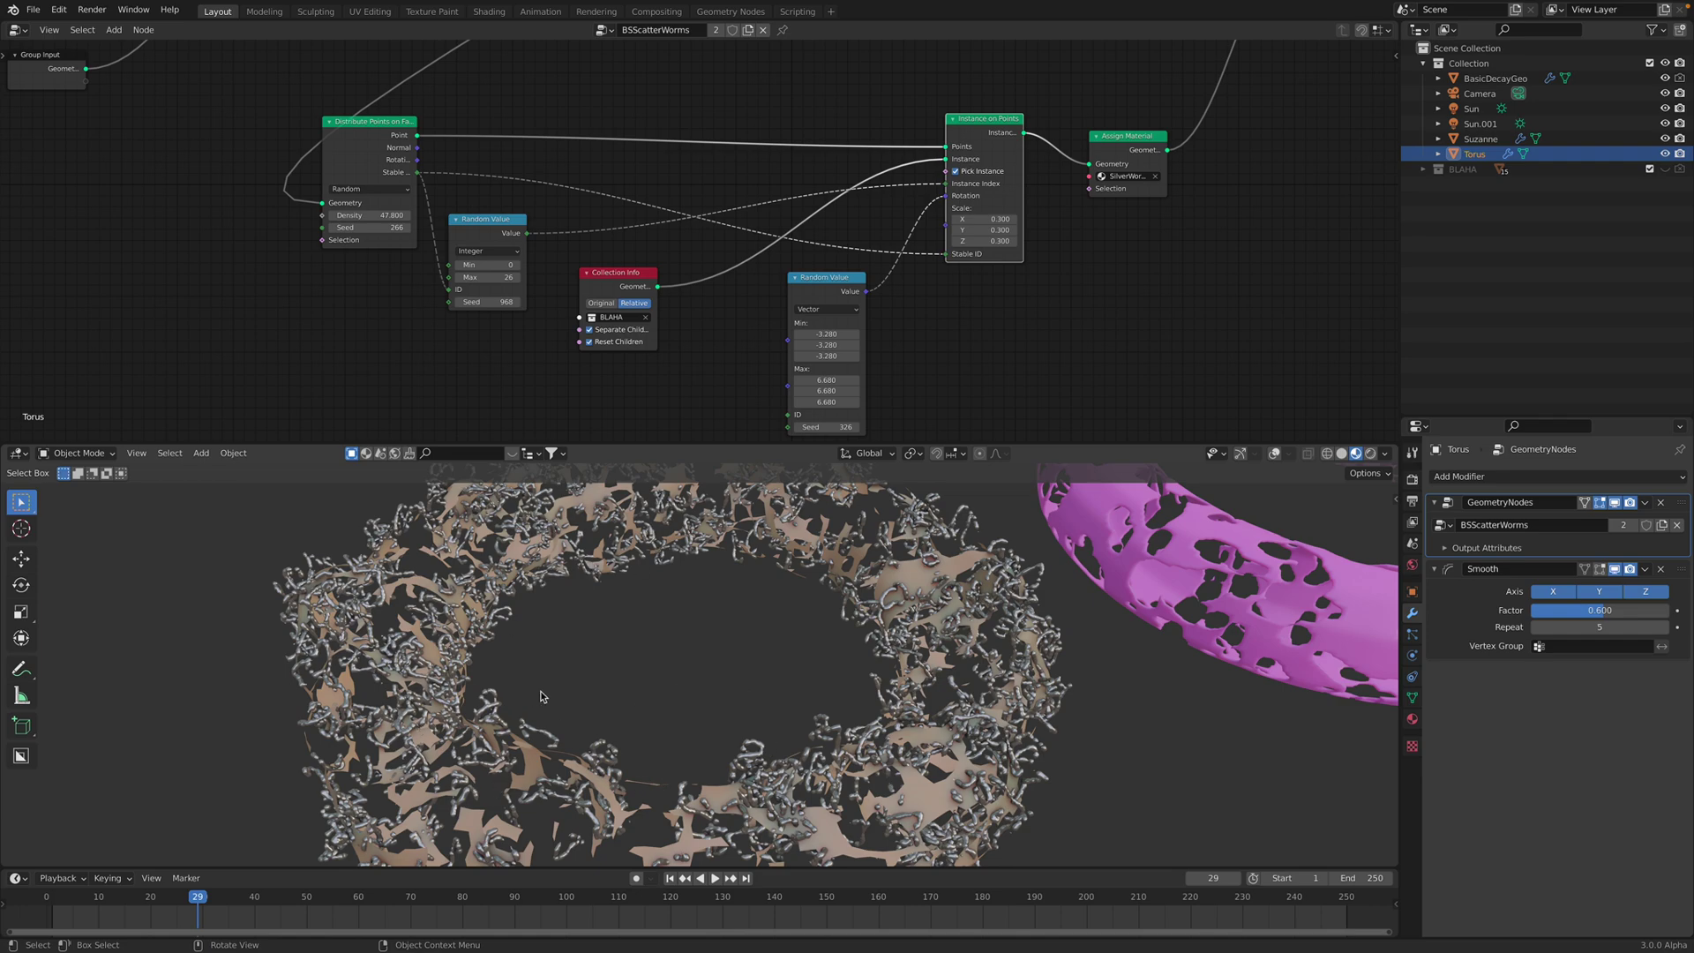
Set the Density of the Distribute Points on Faces node to 20
middle_drag(742, 564, 873, 666)
drag(373, 137, 371, 133)
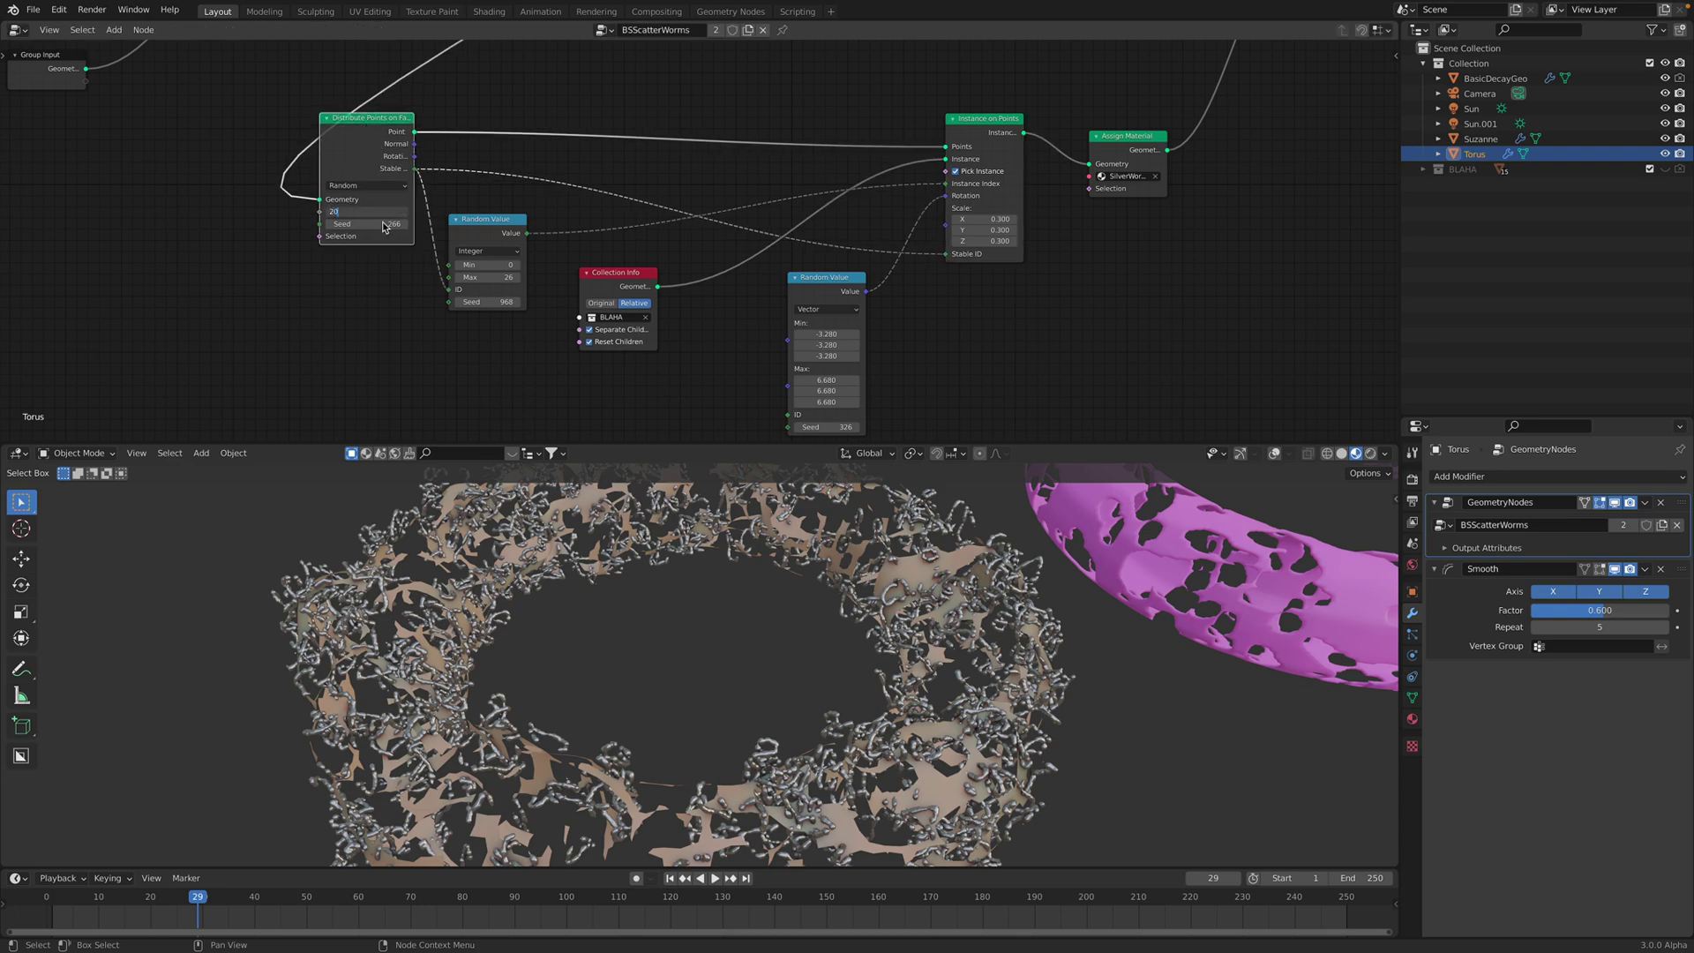
key(Return)
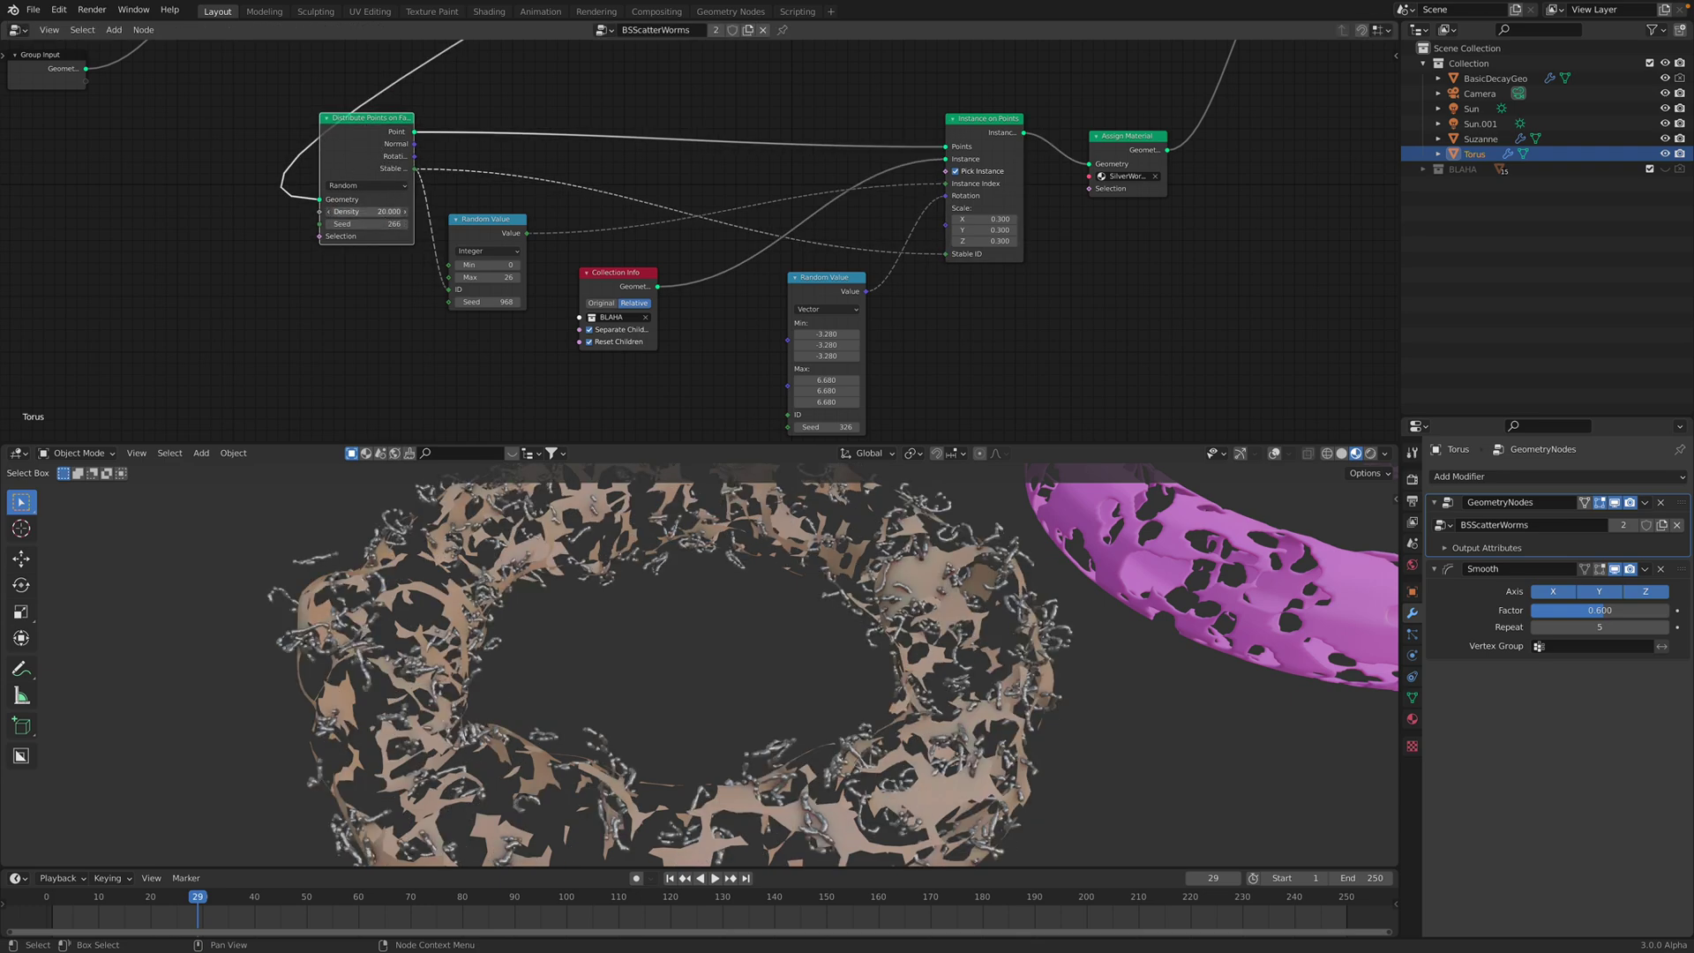
Raise the Density of the Distribute Points on Faces node to about 167 and view the denser worm coverage
drag(366, 212, 750, 211)
click(654, 628)
scroll(776, 692, down, 1)
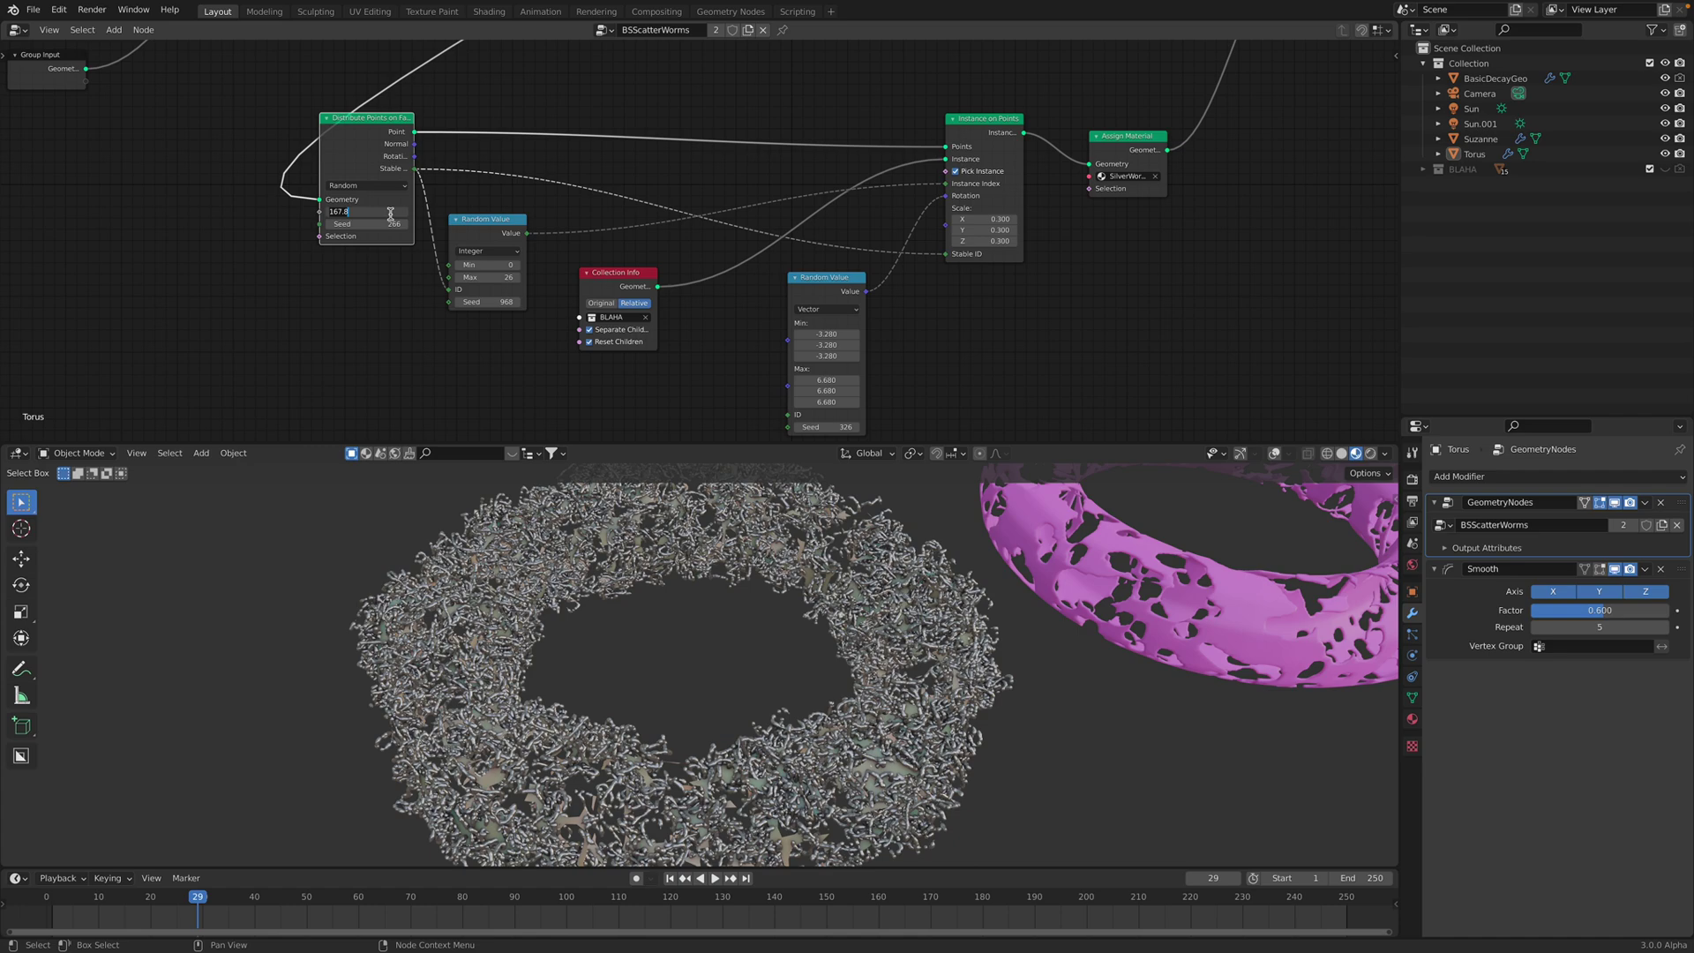
Set the Density of the Distribute Points on Faces node to 20 and nudge the Random Value and Instance on Points nodes
key(Return)
drag(366, 223, 490, 228)
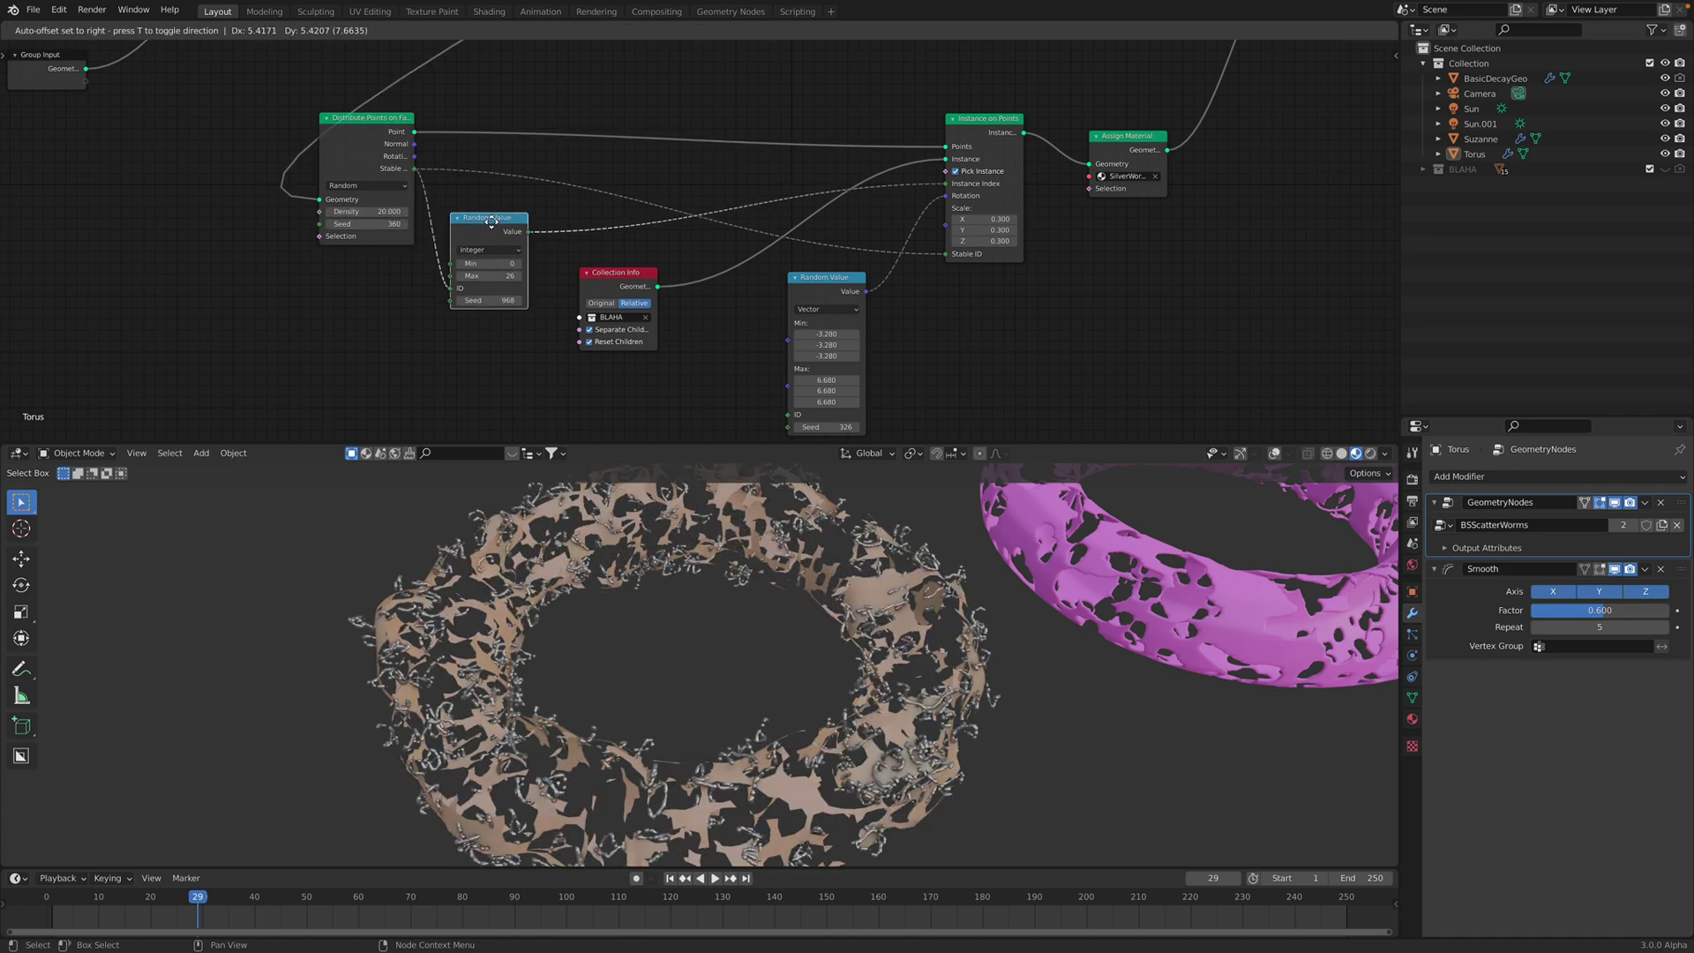
scroll(943, 141, up, 2)
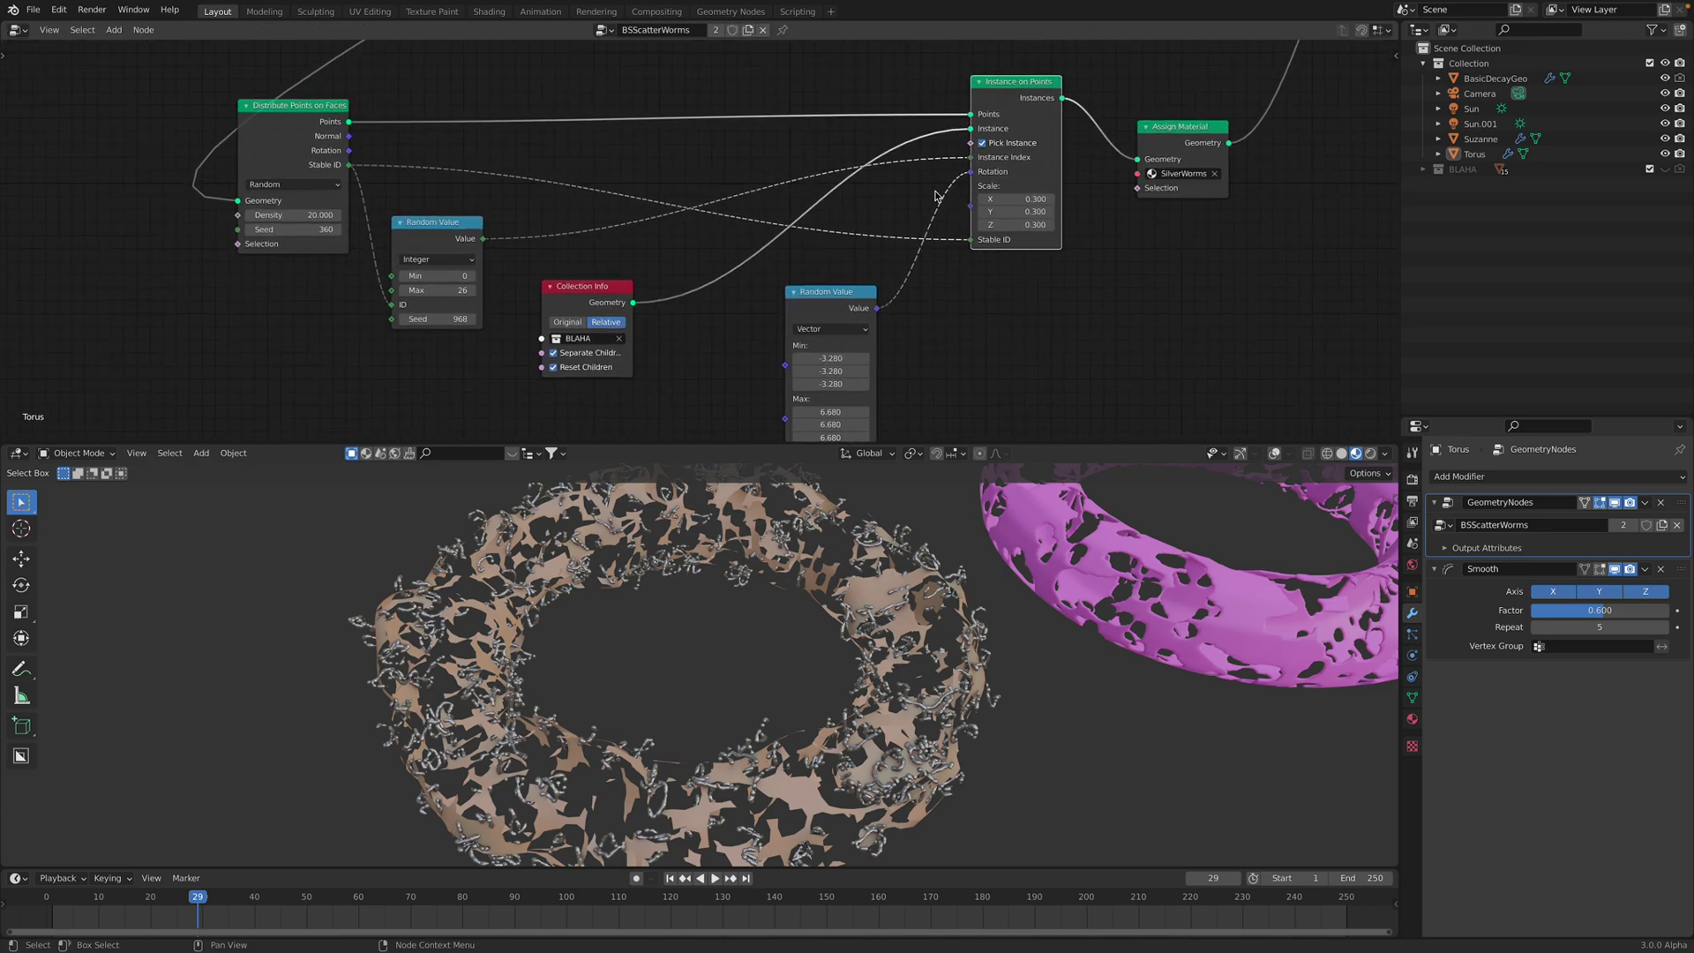
drag(1001, 91, 1009, 94)
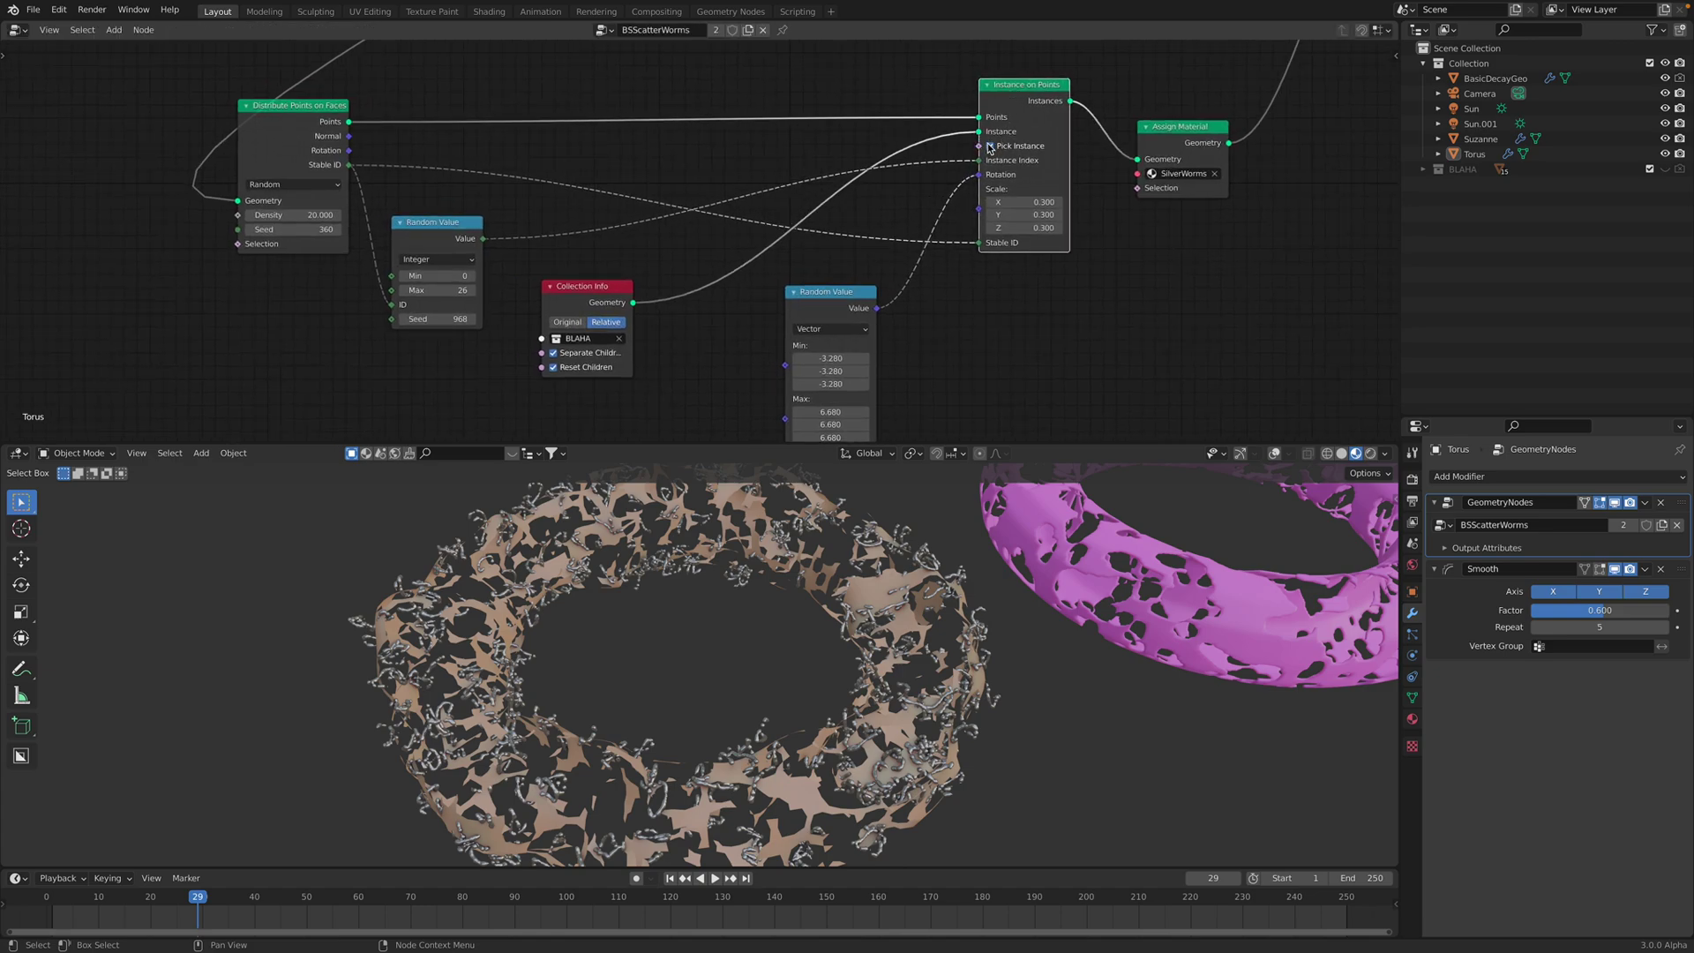
drag(825, 296, 830, 283)
middle_drag(639, 342, 639, 308)
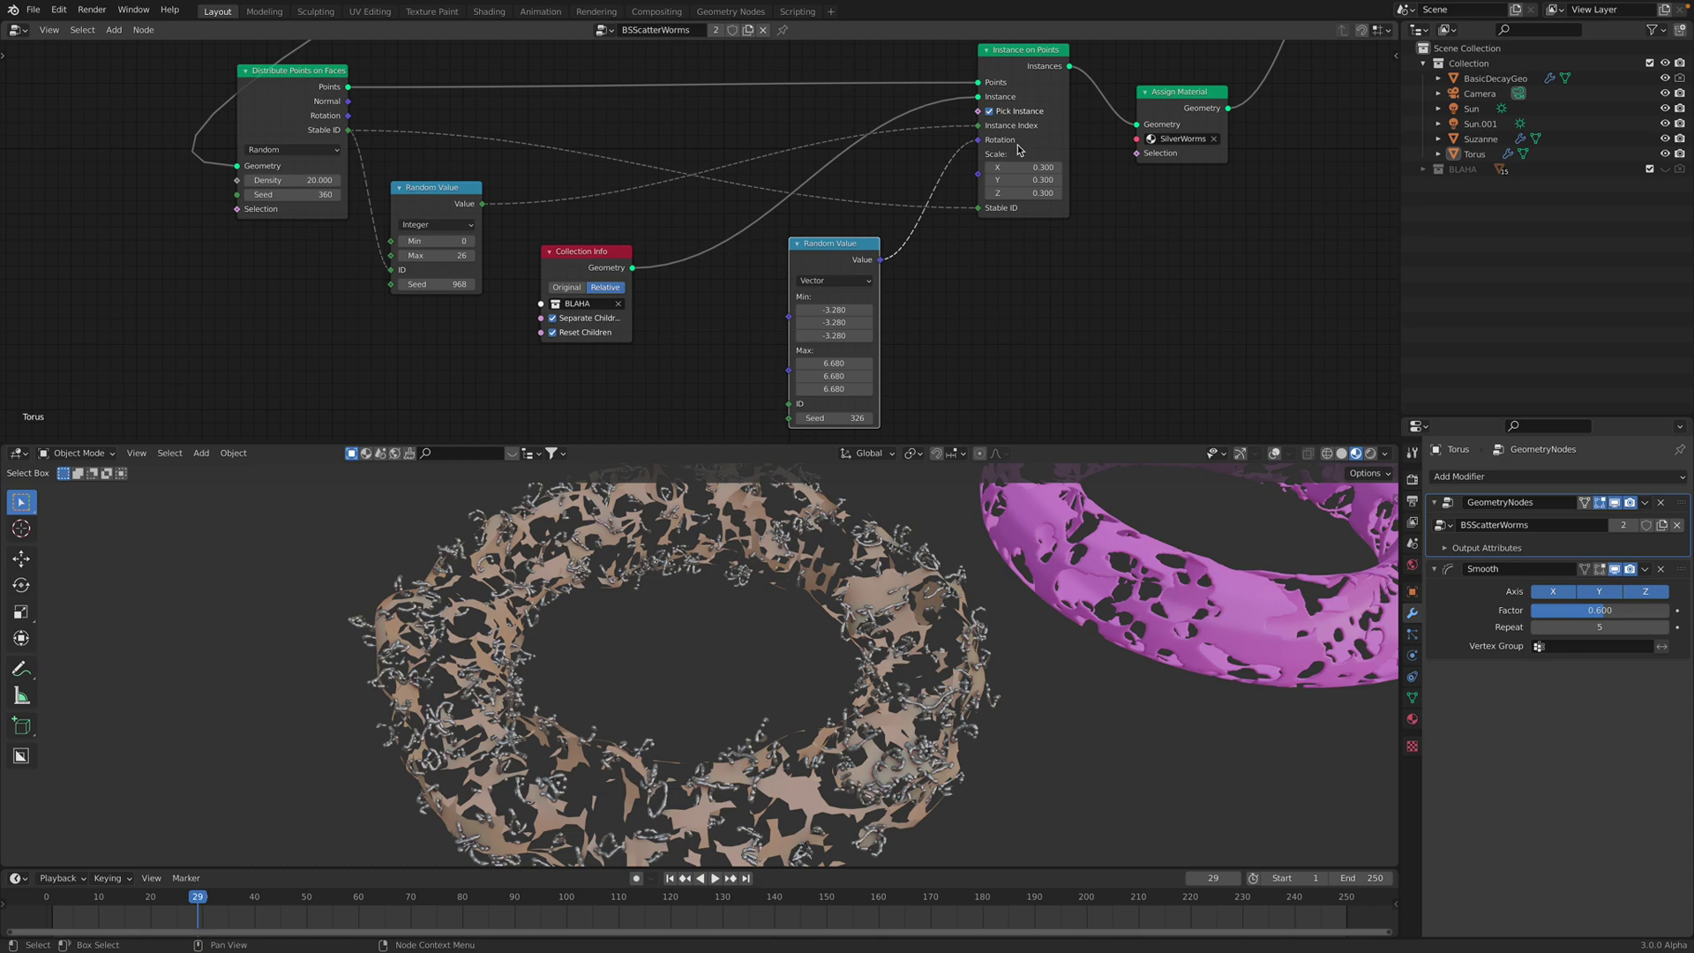
Set the integer Random Value node's Seed to 1130 and move the Collection Info node closer to the vector Random Value node
drag(437, 284, 660, 260)
click(604, 256)
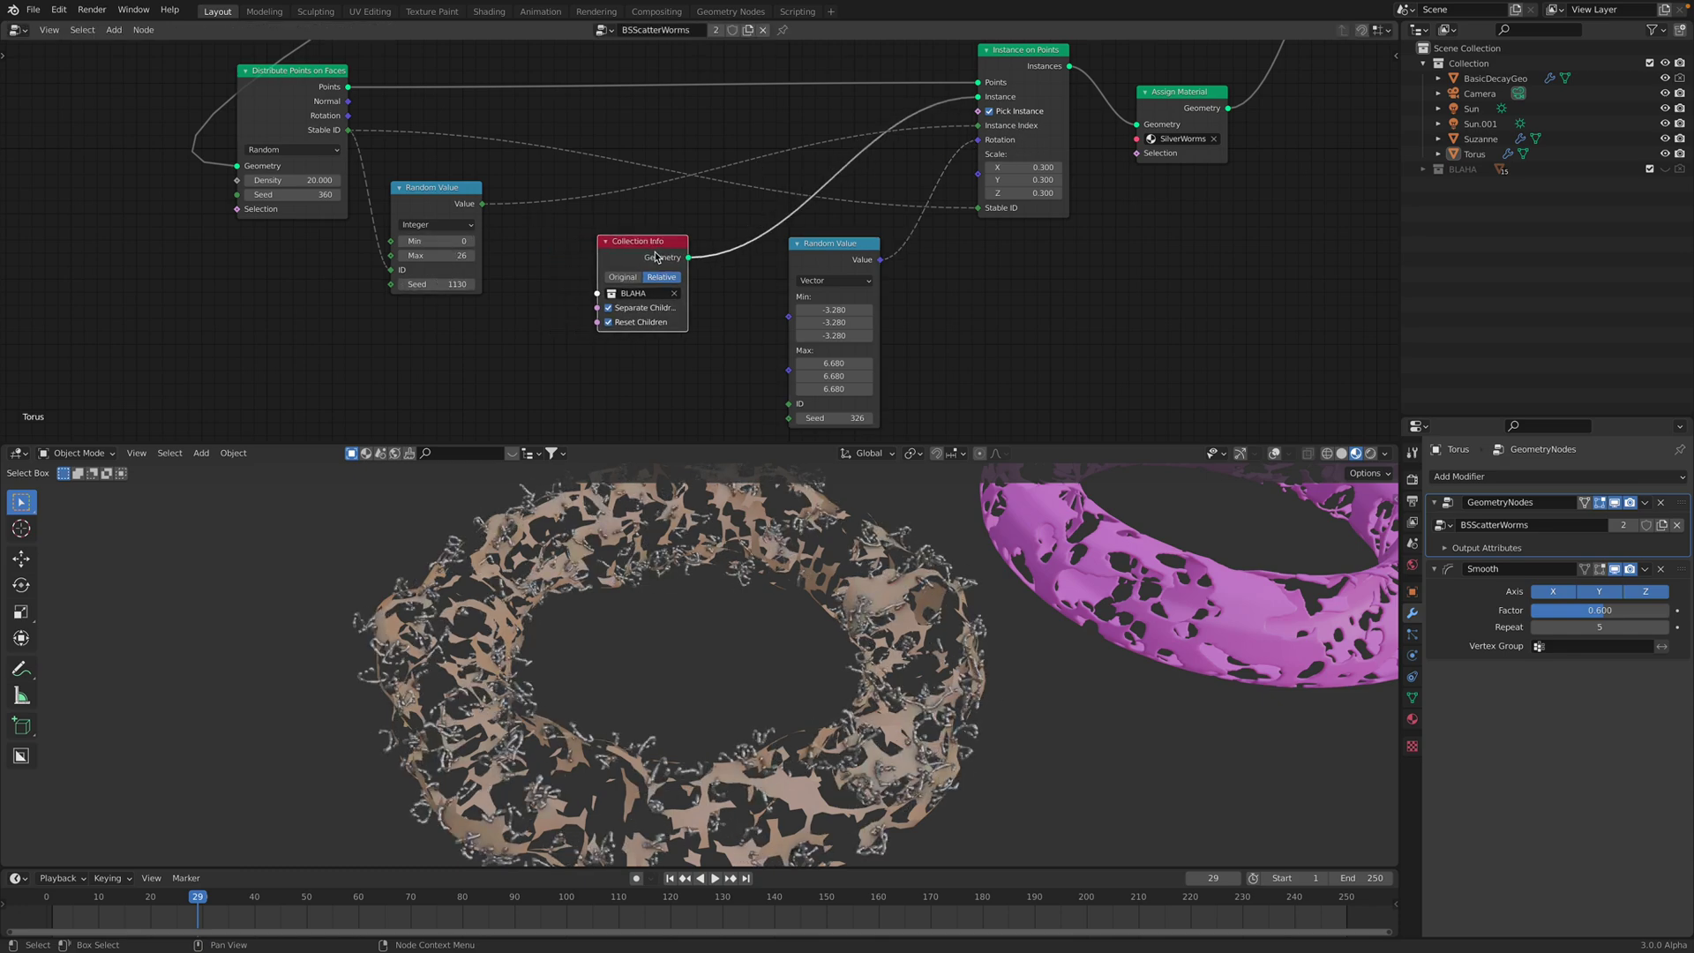
scroll(659, 278, up, 2)
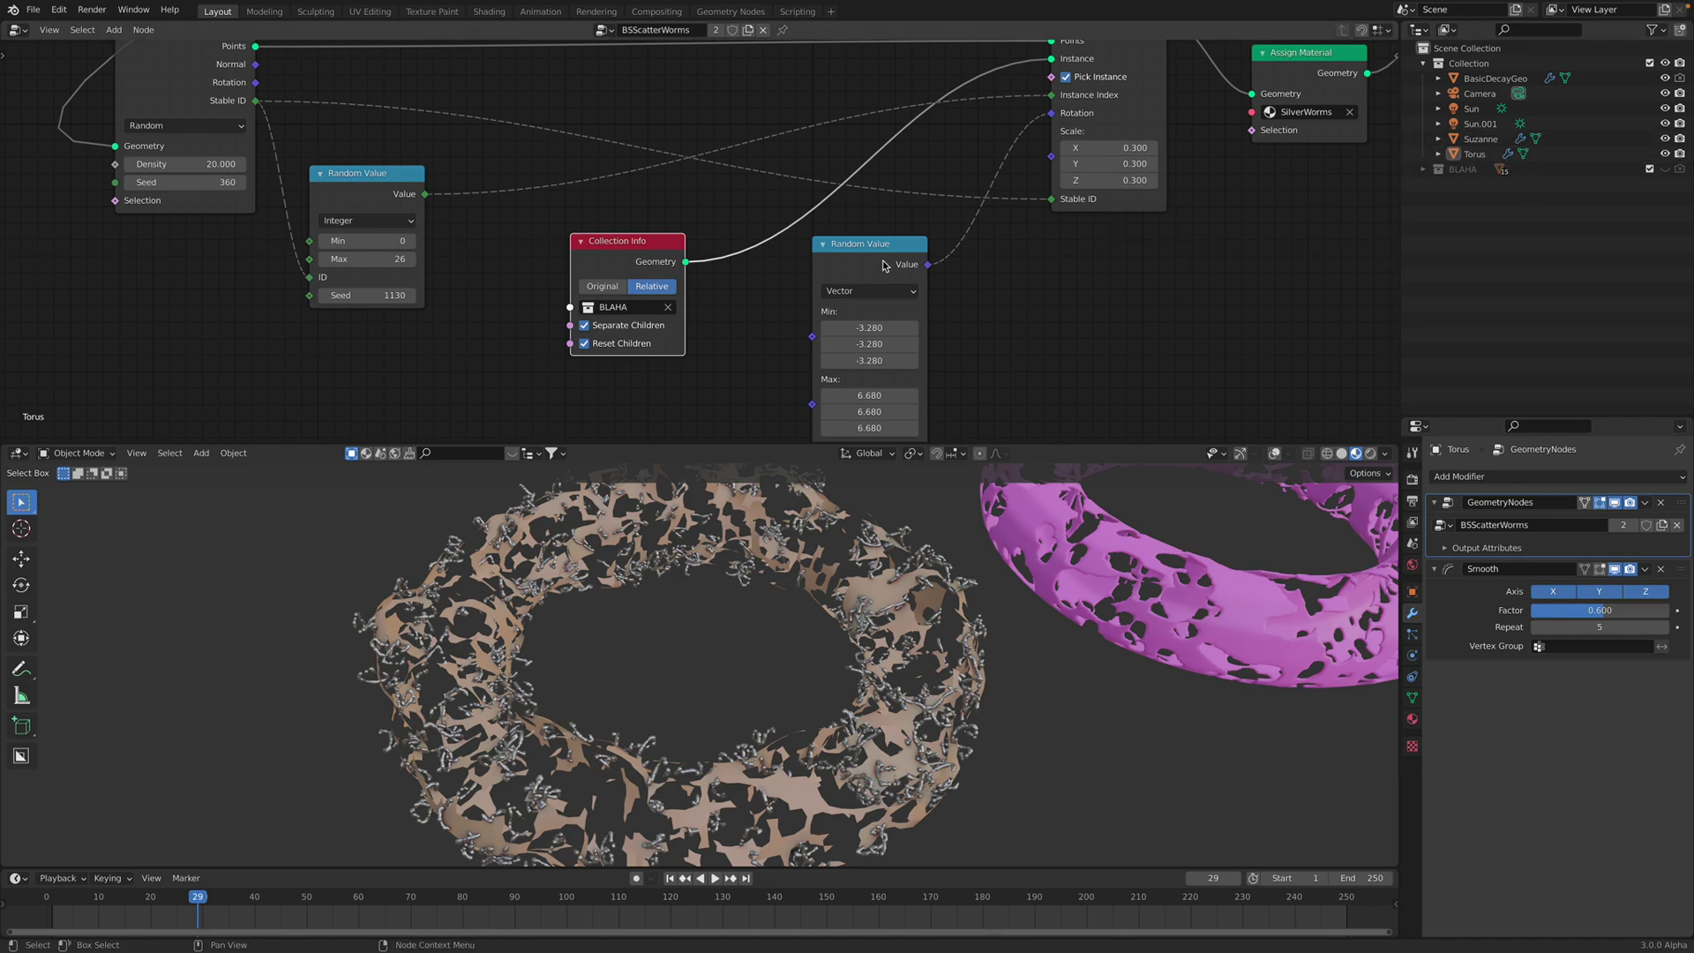
drag(647, 243, 695, 228)
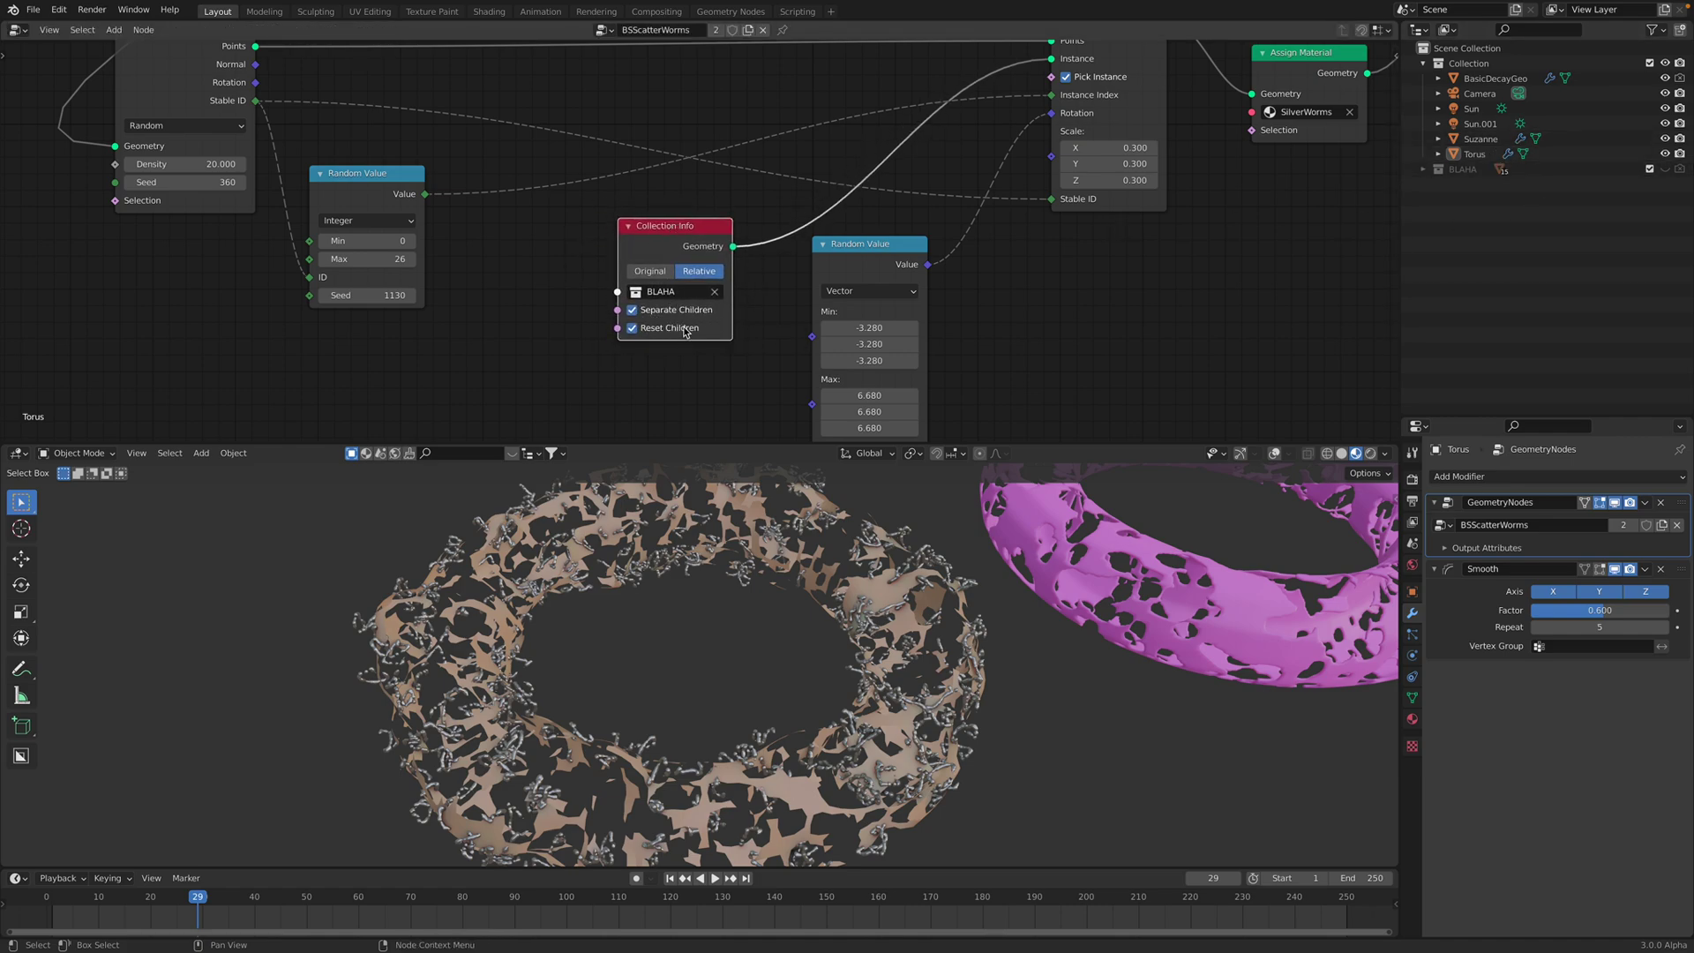
Set the vector Random Value node's Seed to 610 and view the re-rotated worms up close on the torus
drag(867, 263, 901, 248)
mouse_move(826, 214)
middle_down()
mouse_move(708, 179)
mouse_move(826, 226)
mouse_move(815, 235)
middle_up()
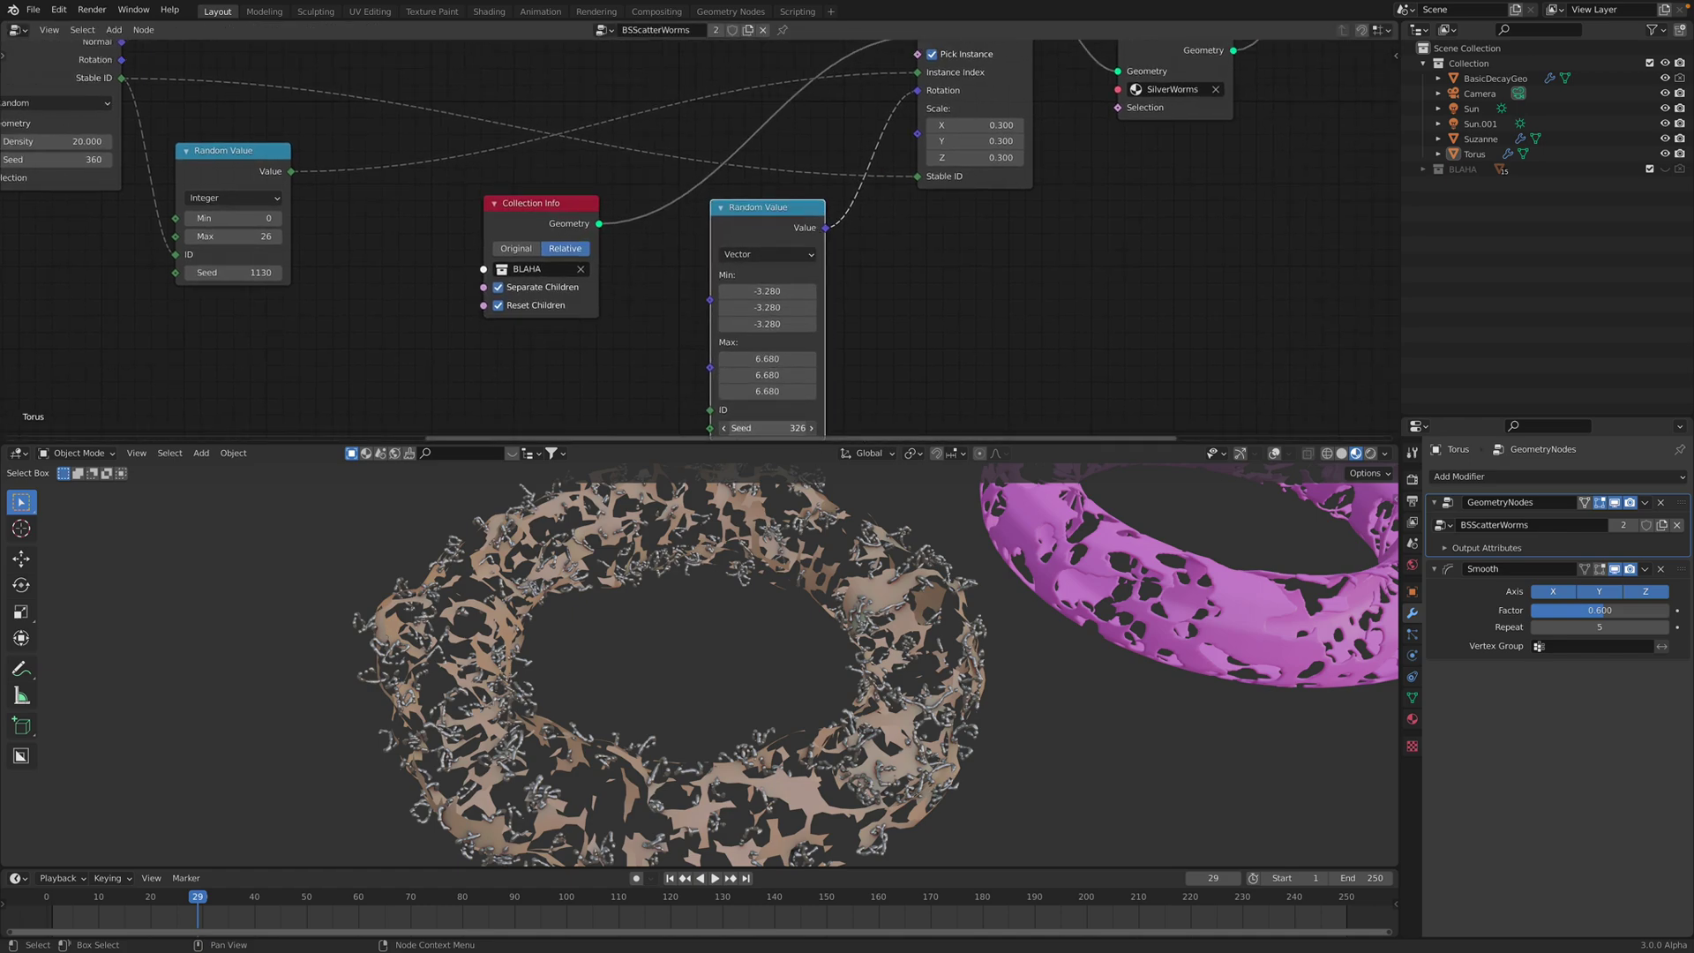
drag(766, 428, 851, 428)
middle_drag(807, 706, 776, 669)
scroll(777, 669, up, 6)
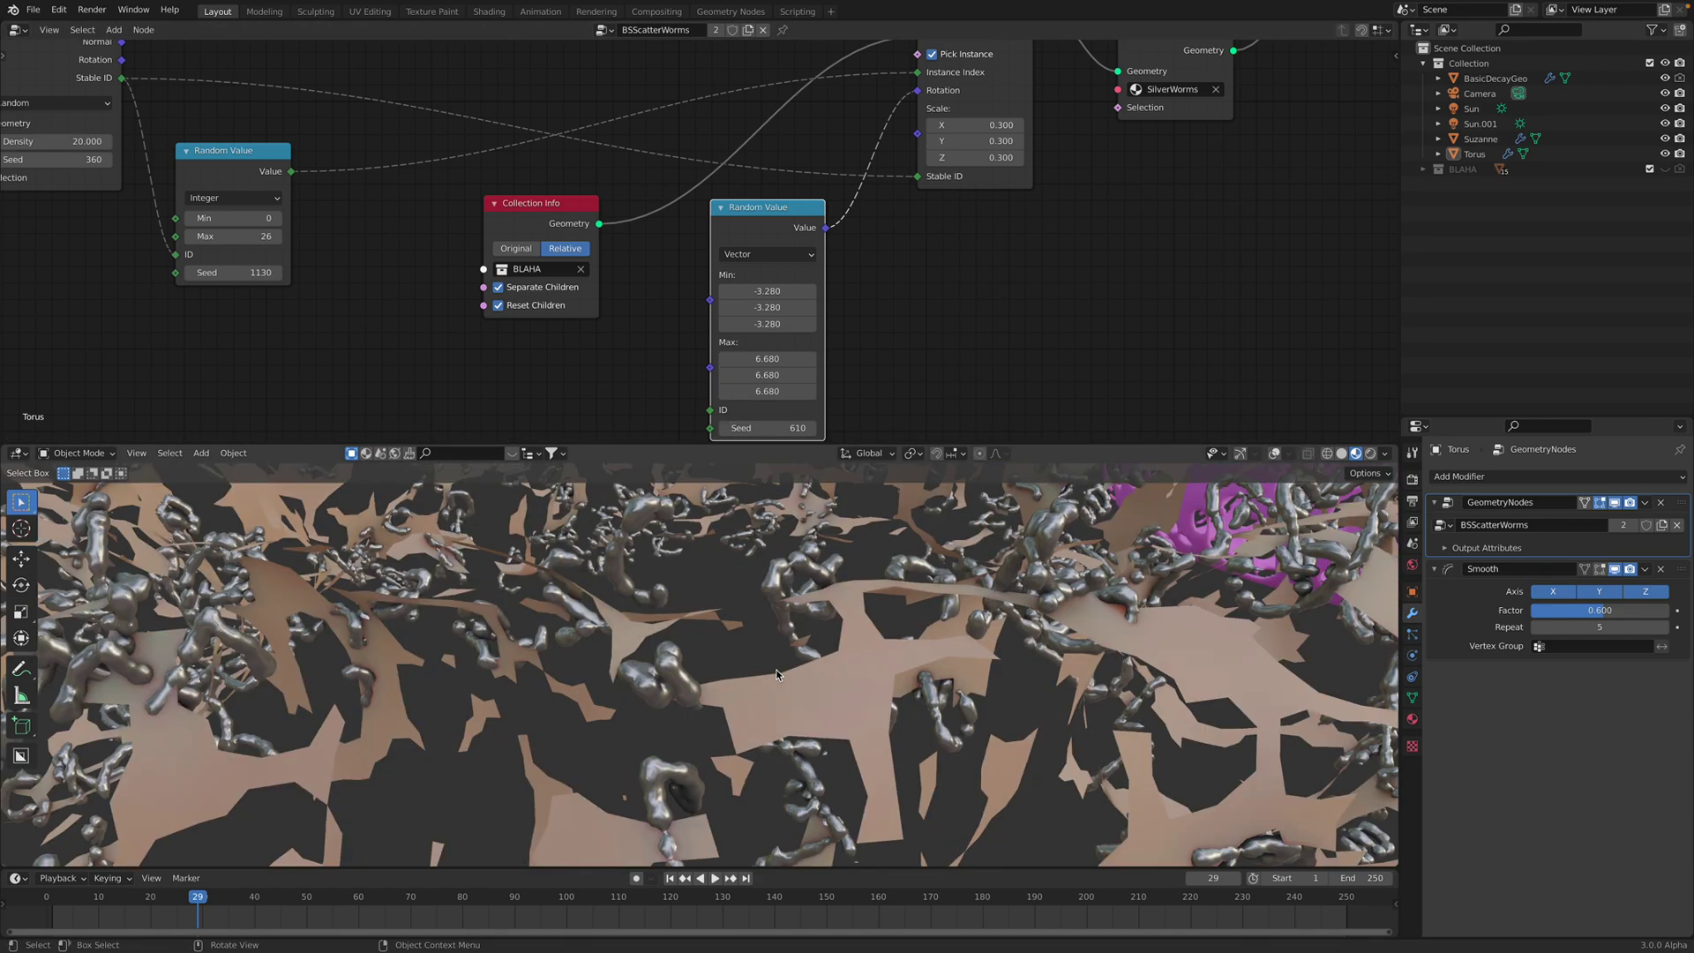
Play the animation up to frame 40 and look over the worm-scattering nodes through to Assign Material
scroll(777, 674, down, 8)
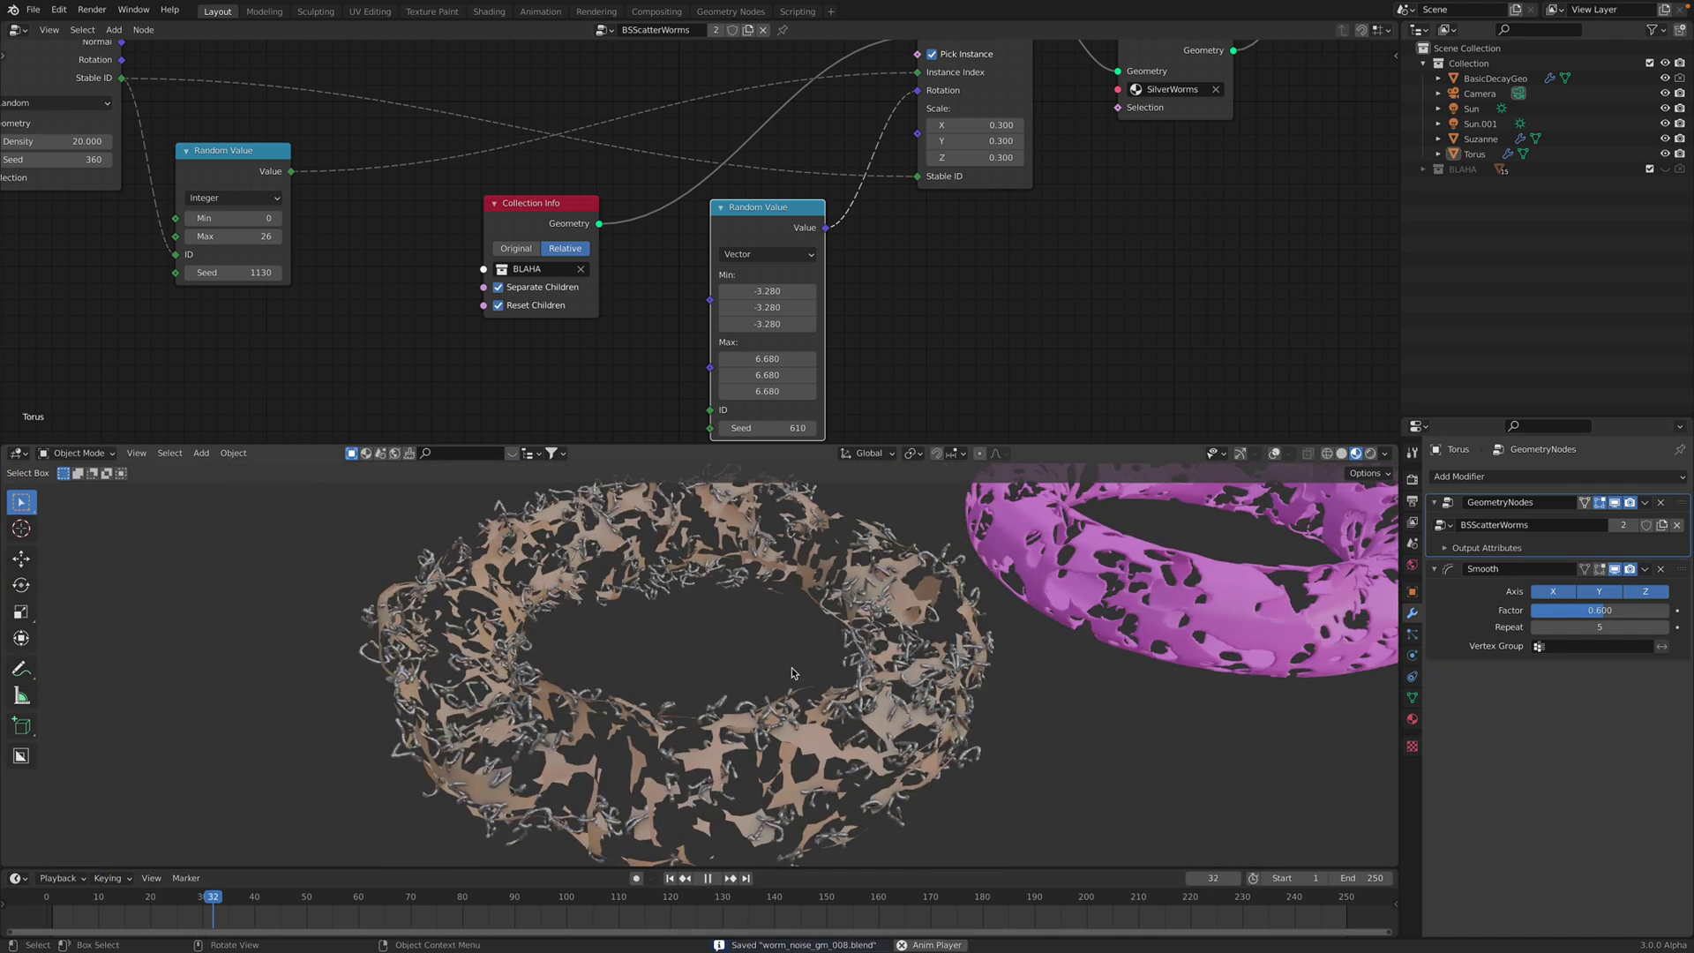
key(space)
middle_drag(790, 668, 794, 610)
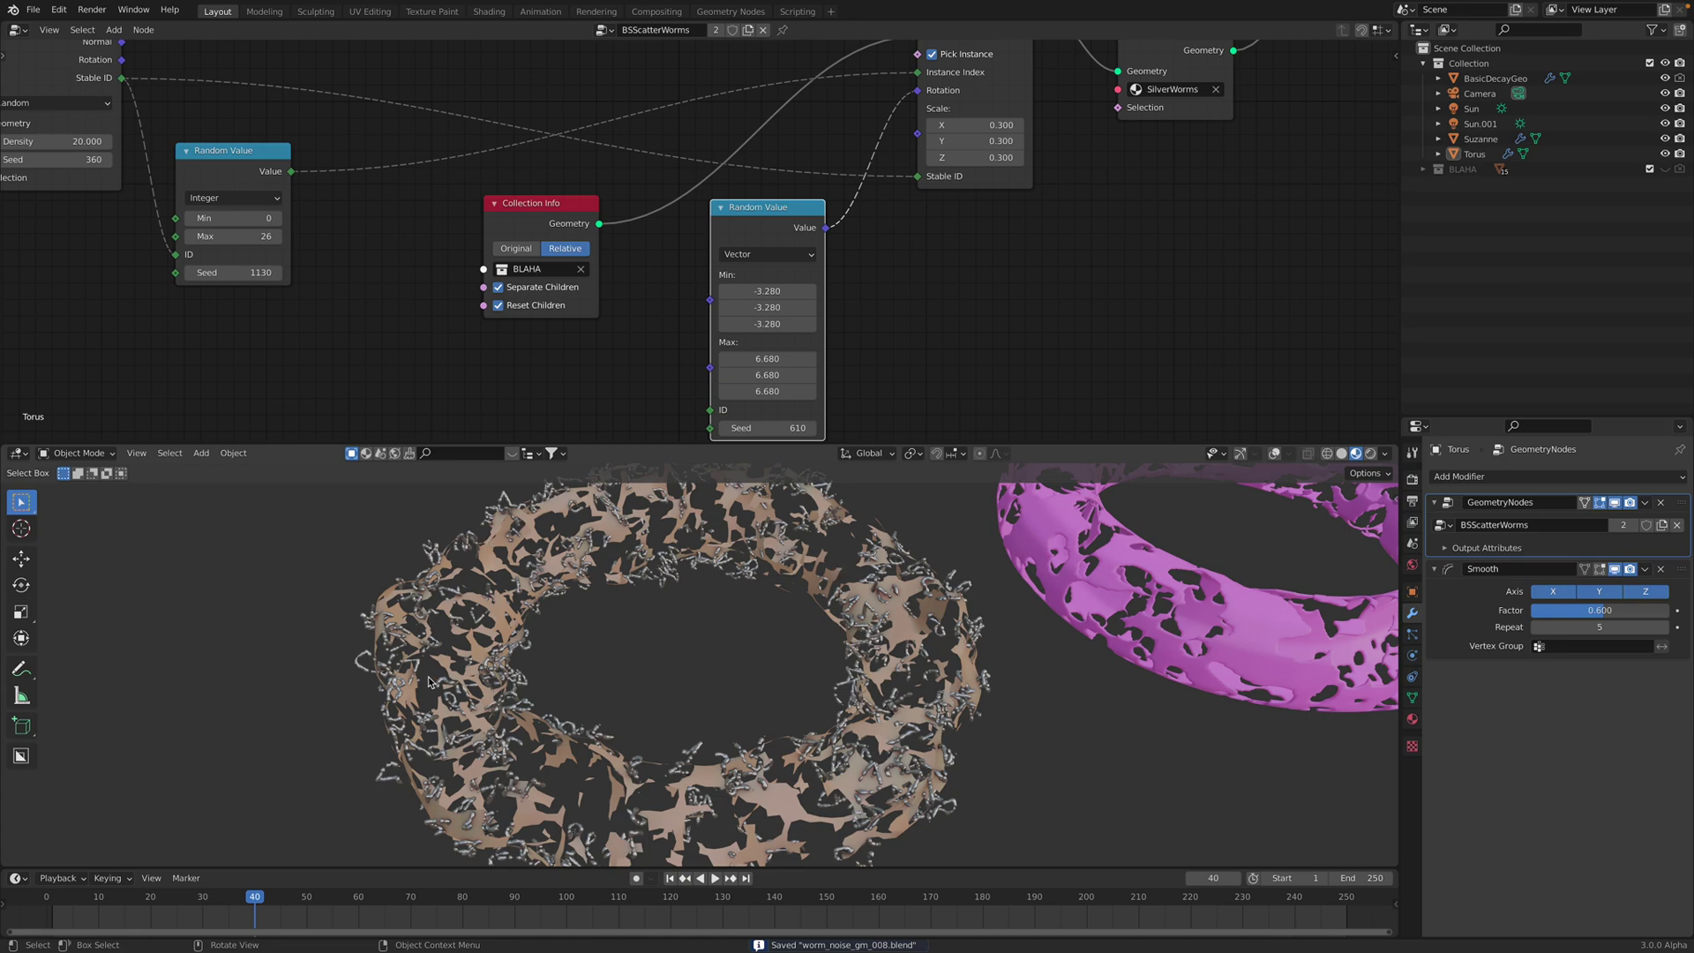
scroll(988, 239, down, 4)
middle_drag(985, 197, 915, 273)
scroll(915, 272, up, 1)
middle_drag(794, 298, 873, 174)
middle_drag(1022, 148, 906, 198)
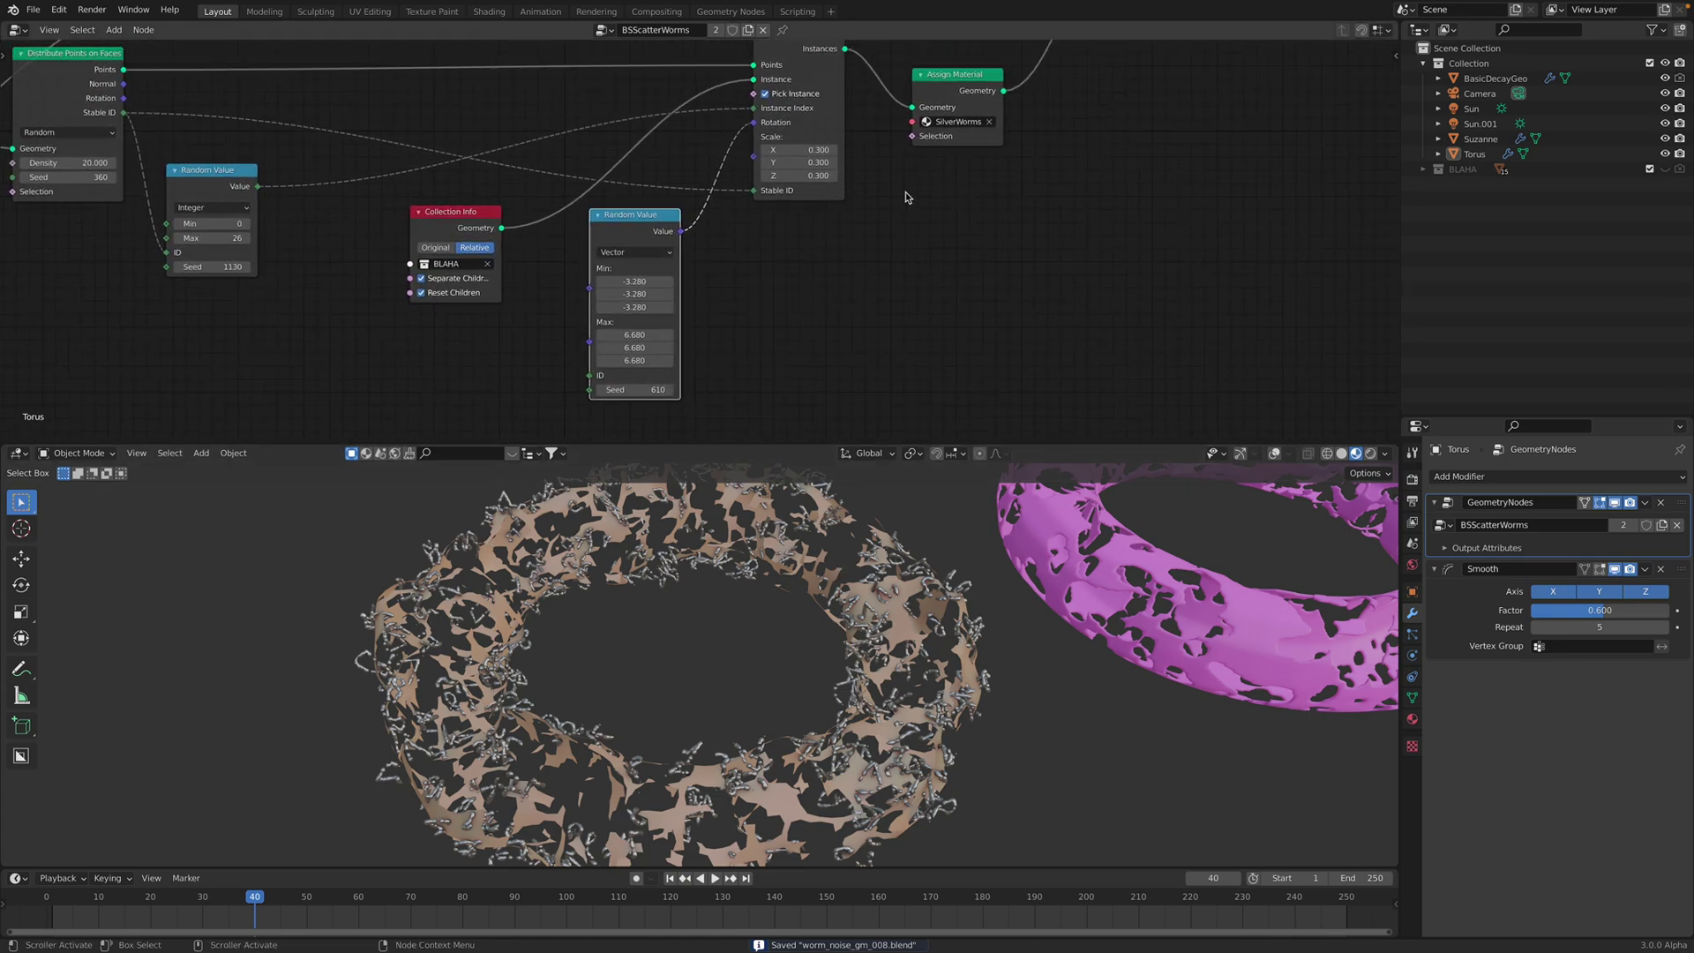
Expand the BLAHA collection, make it visible in the viewport and select the worm Cube.003
click(1424, 169)
click(1667, 169)
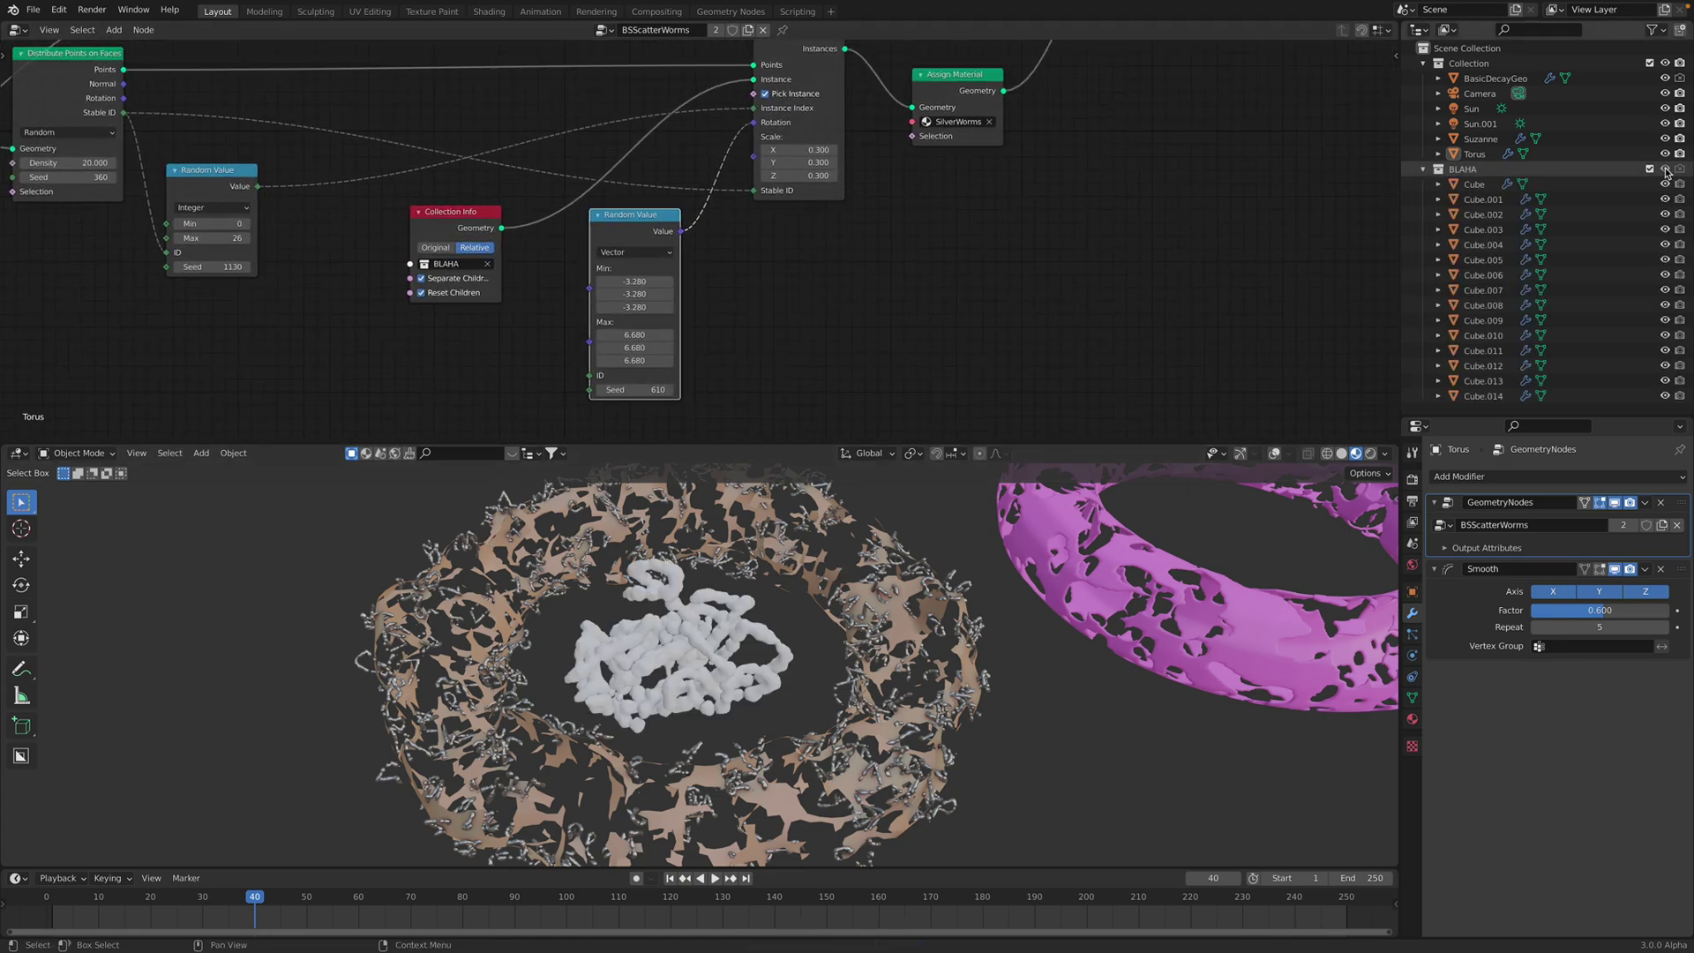
scroll(754, 629, up, 4)
click(755, 625)
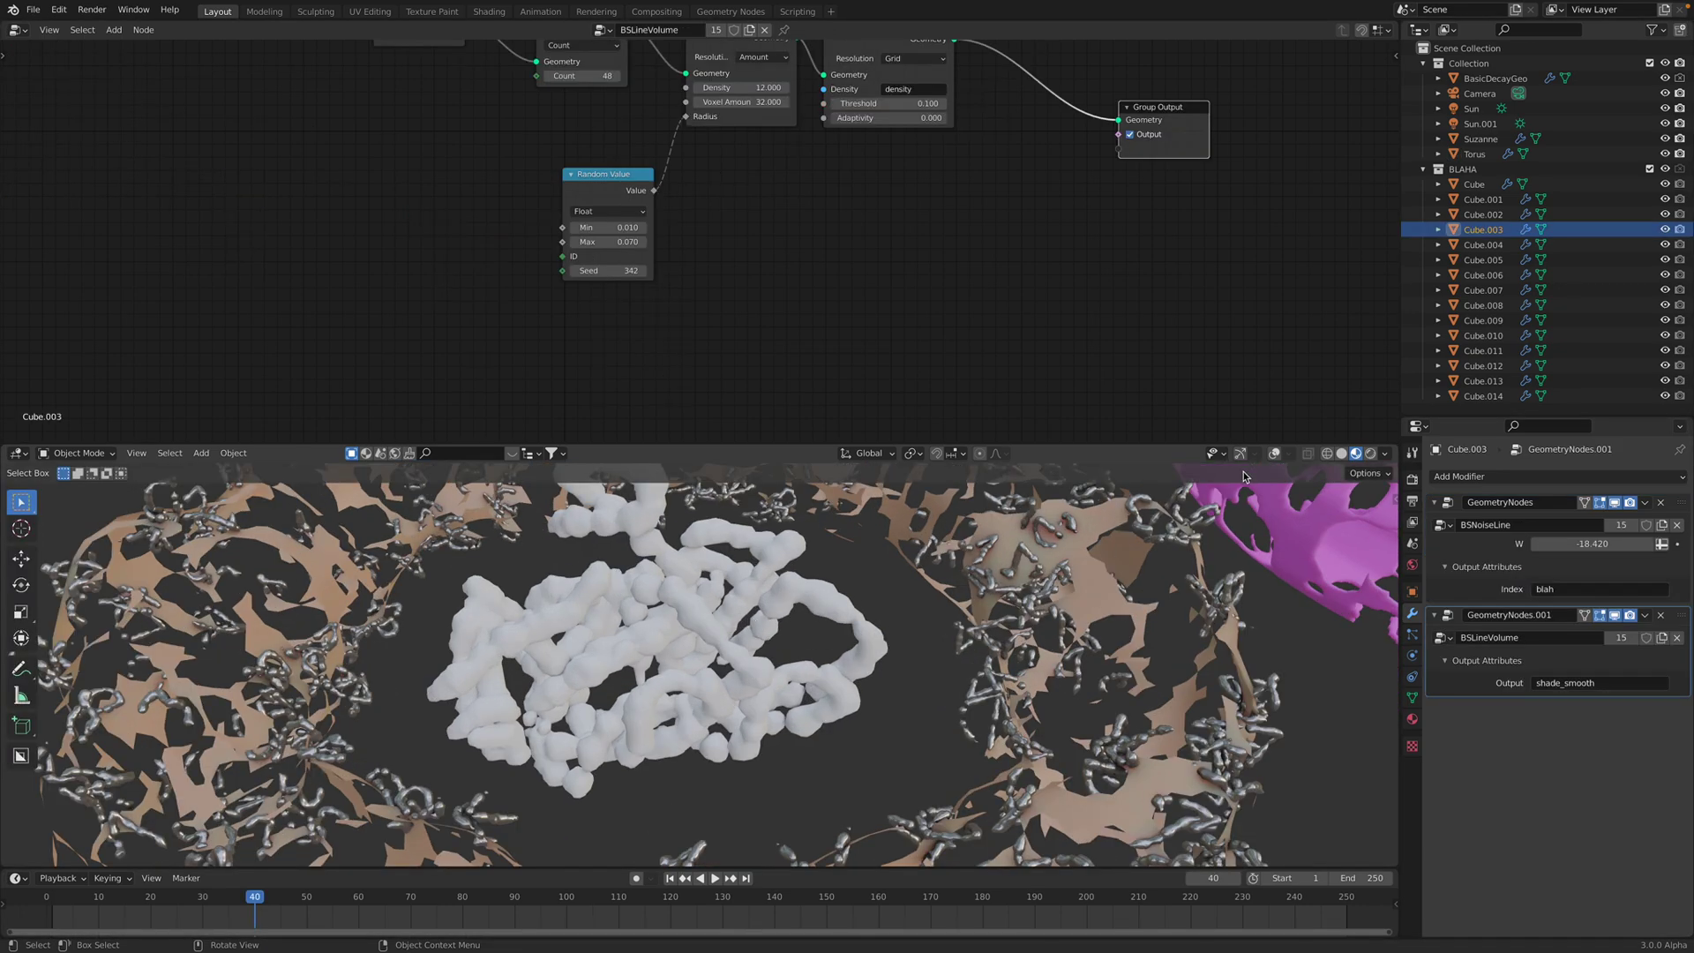
Turn on the viewport overlays and switch the viewport to solid shading to tell the individual worms apart
click(1273, 454)
scroll(900, 644, down, 4)
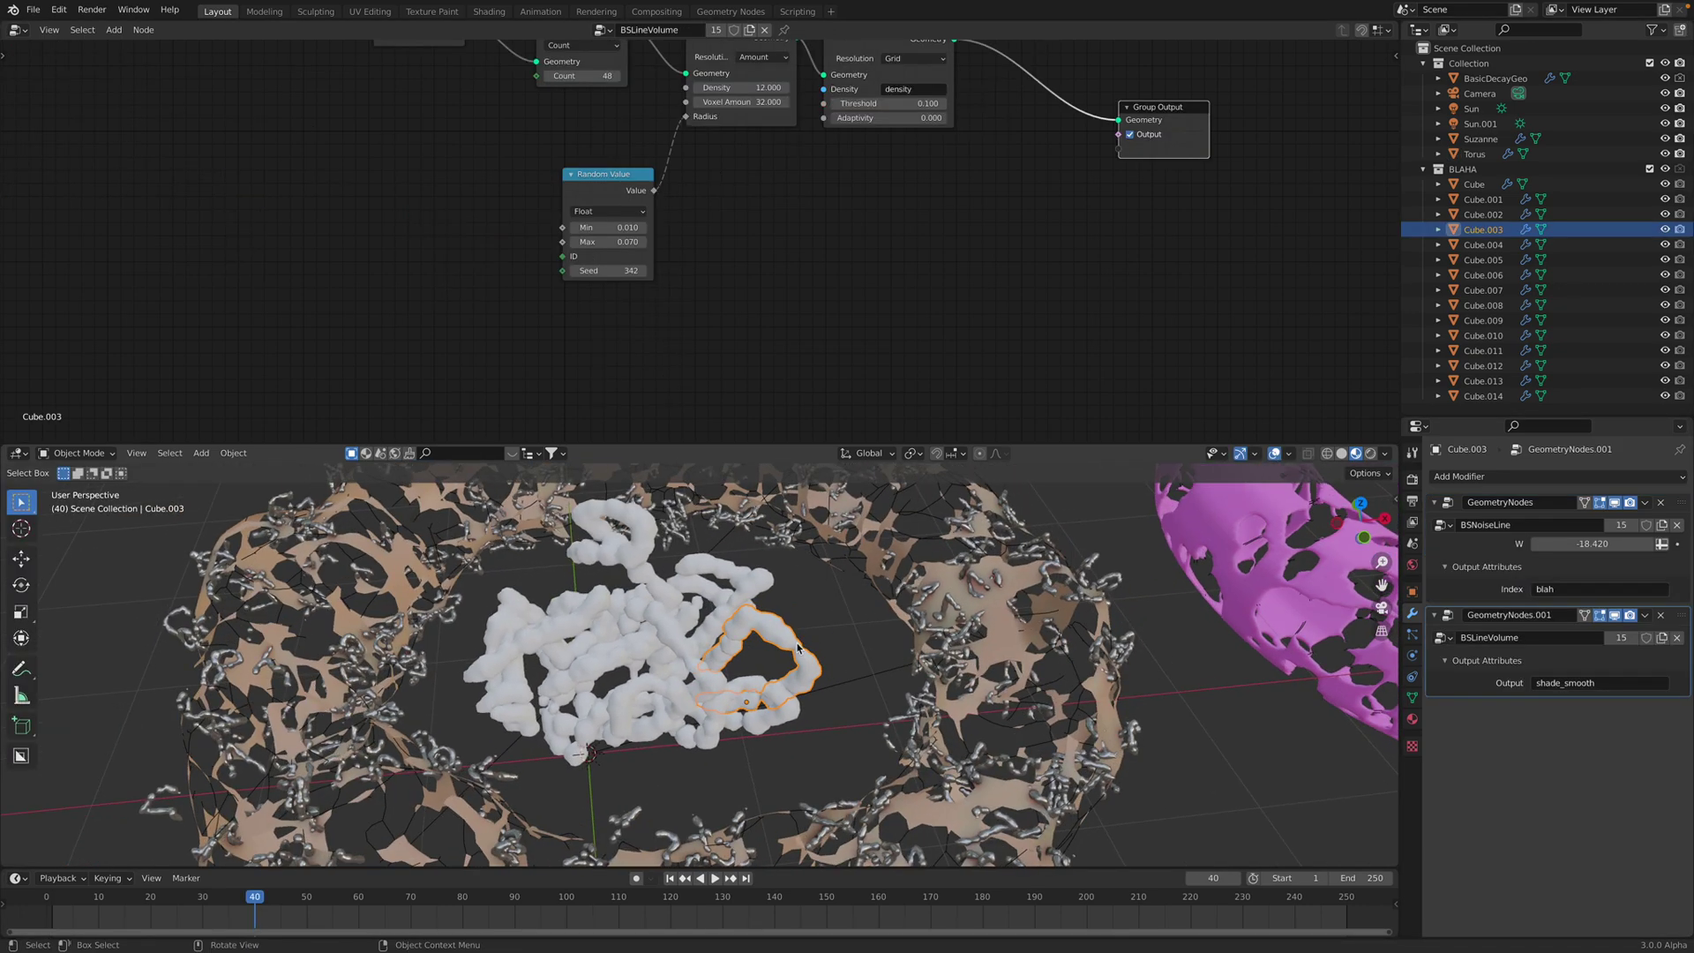
key(g)
right_click(829, 602)
click(1342, 454)
middle_drag(915, 628, 837, 648)
scroll(743, 298, down, 2)
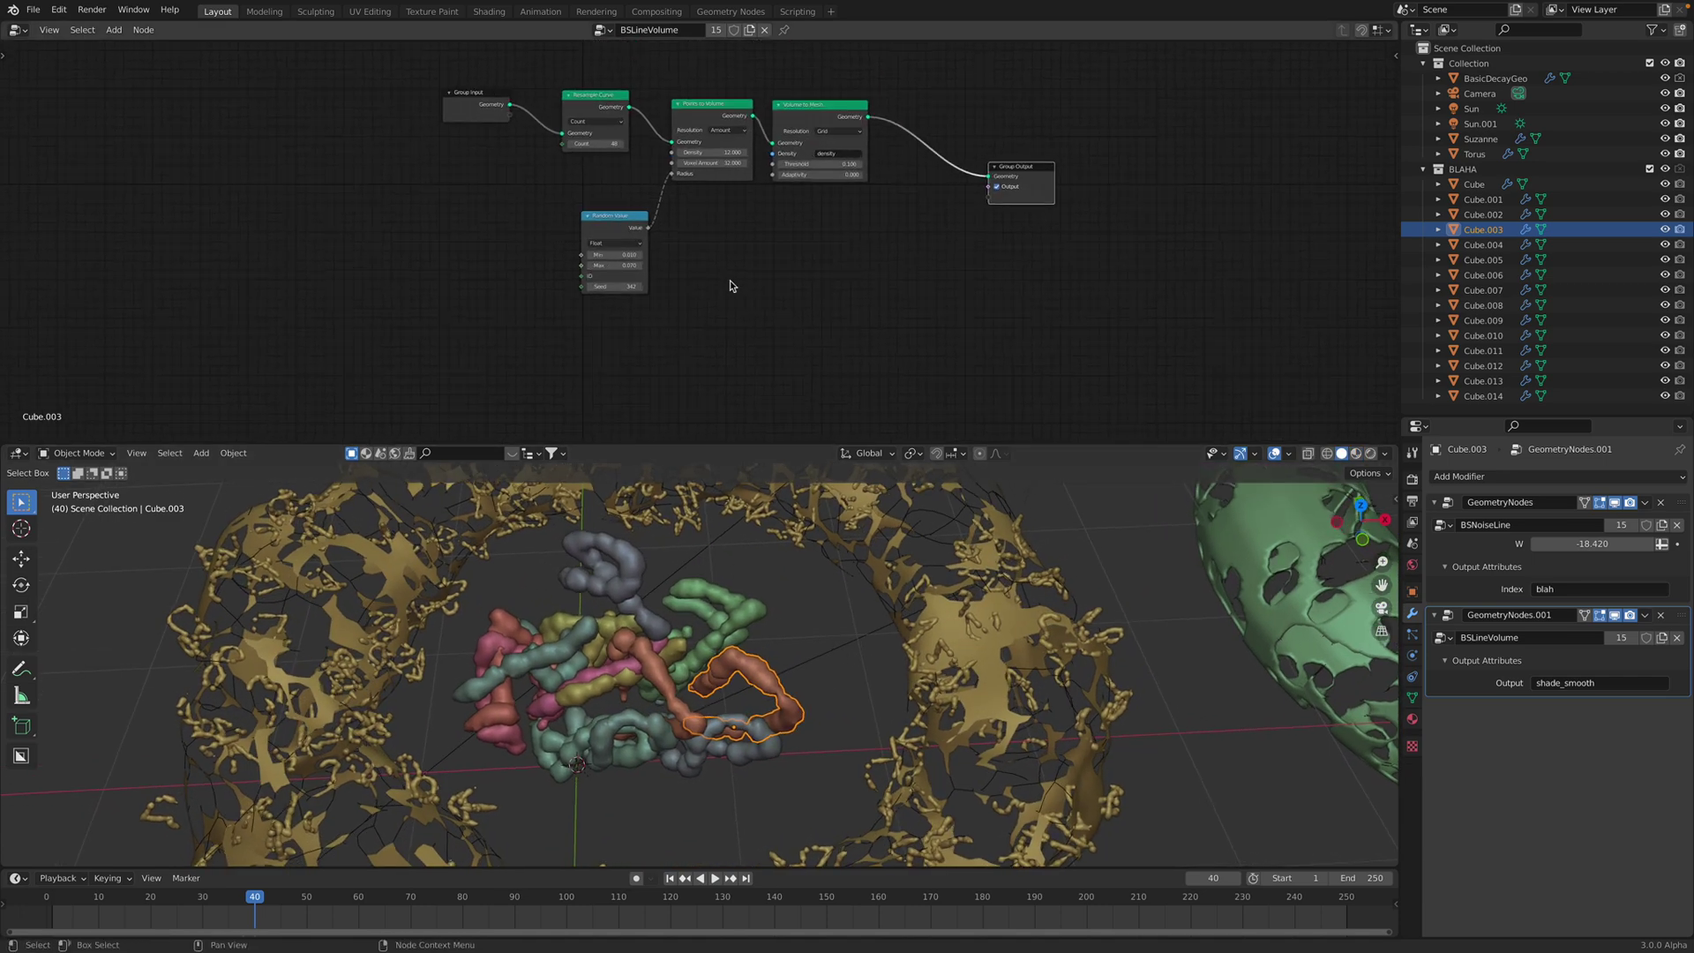
Display the BSNoiseLine node tree of Cube.003 and make the node editor area slightly taller
scroll(926, 347, up, 1)
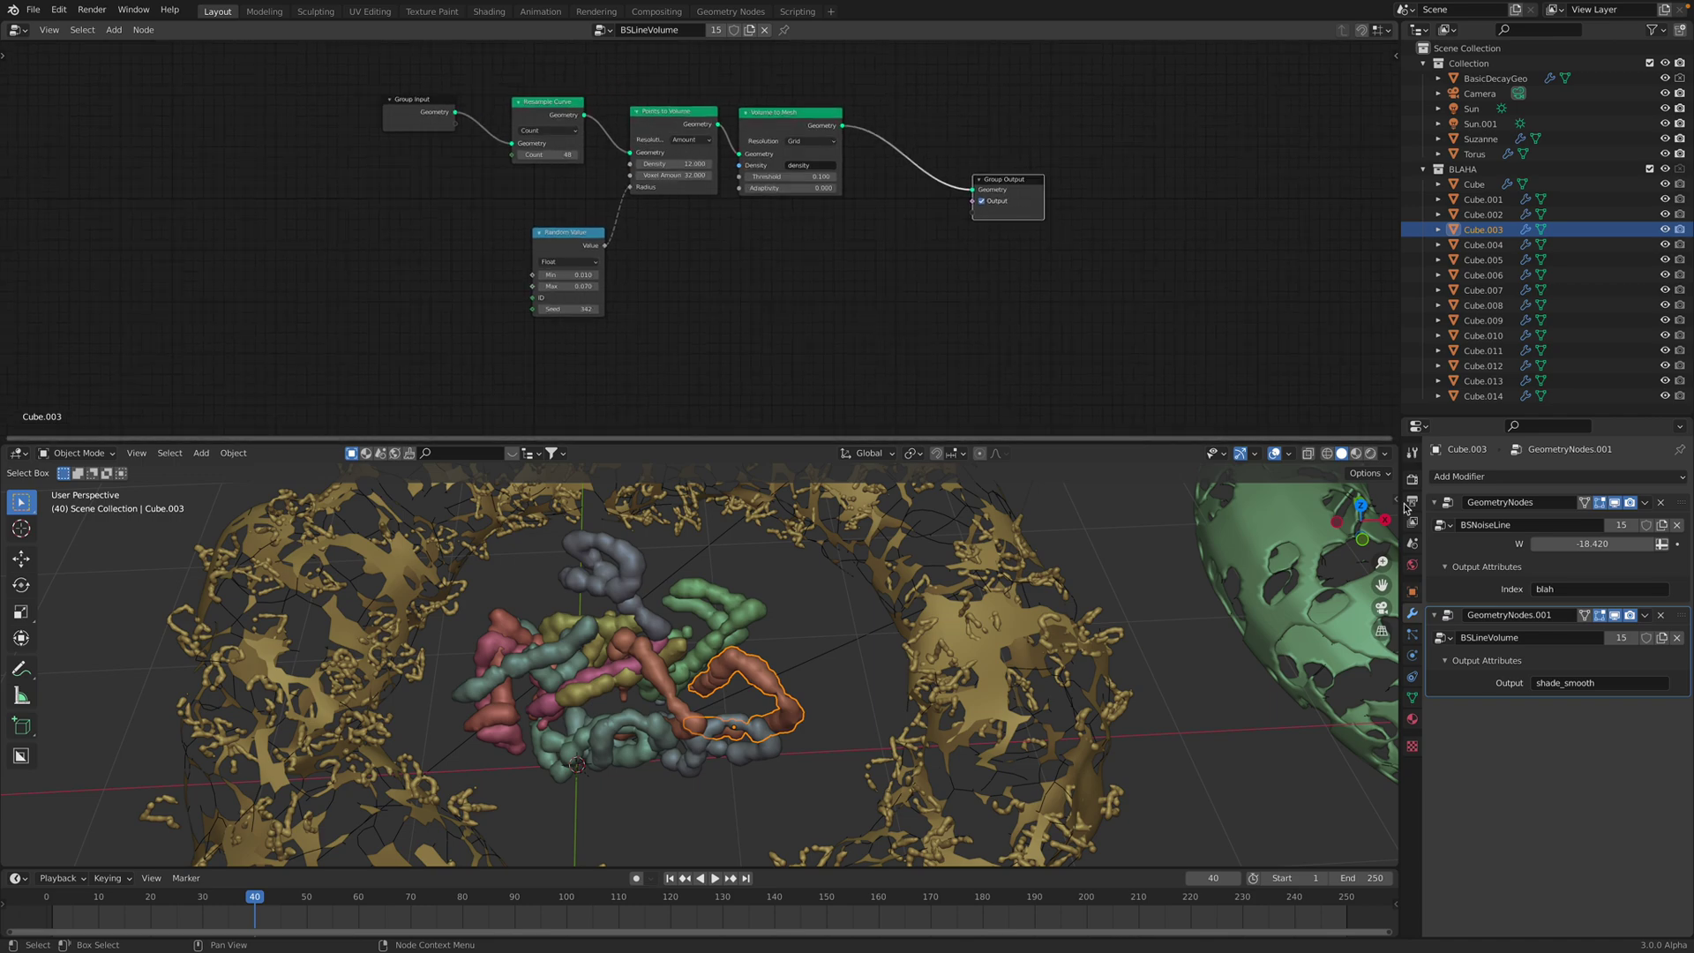
click(1683, 508)
scroll(976, 238, down, 4)
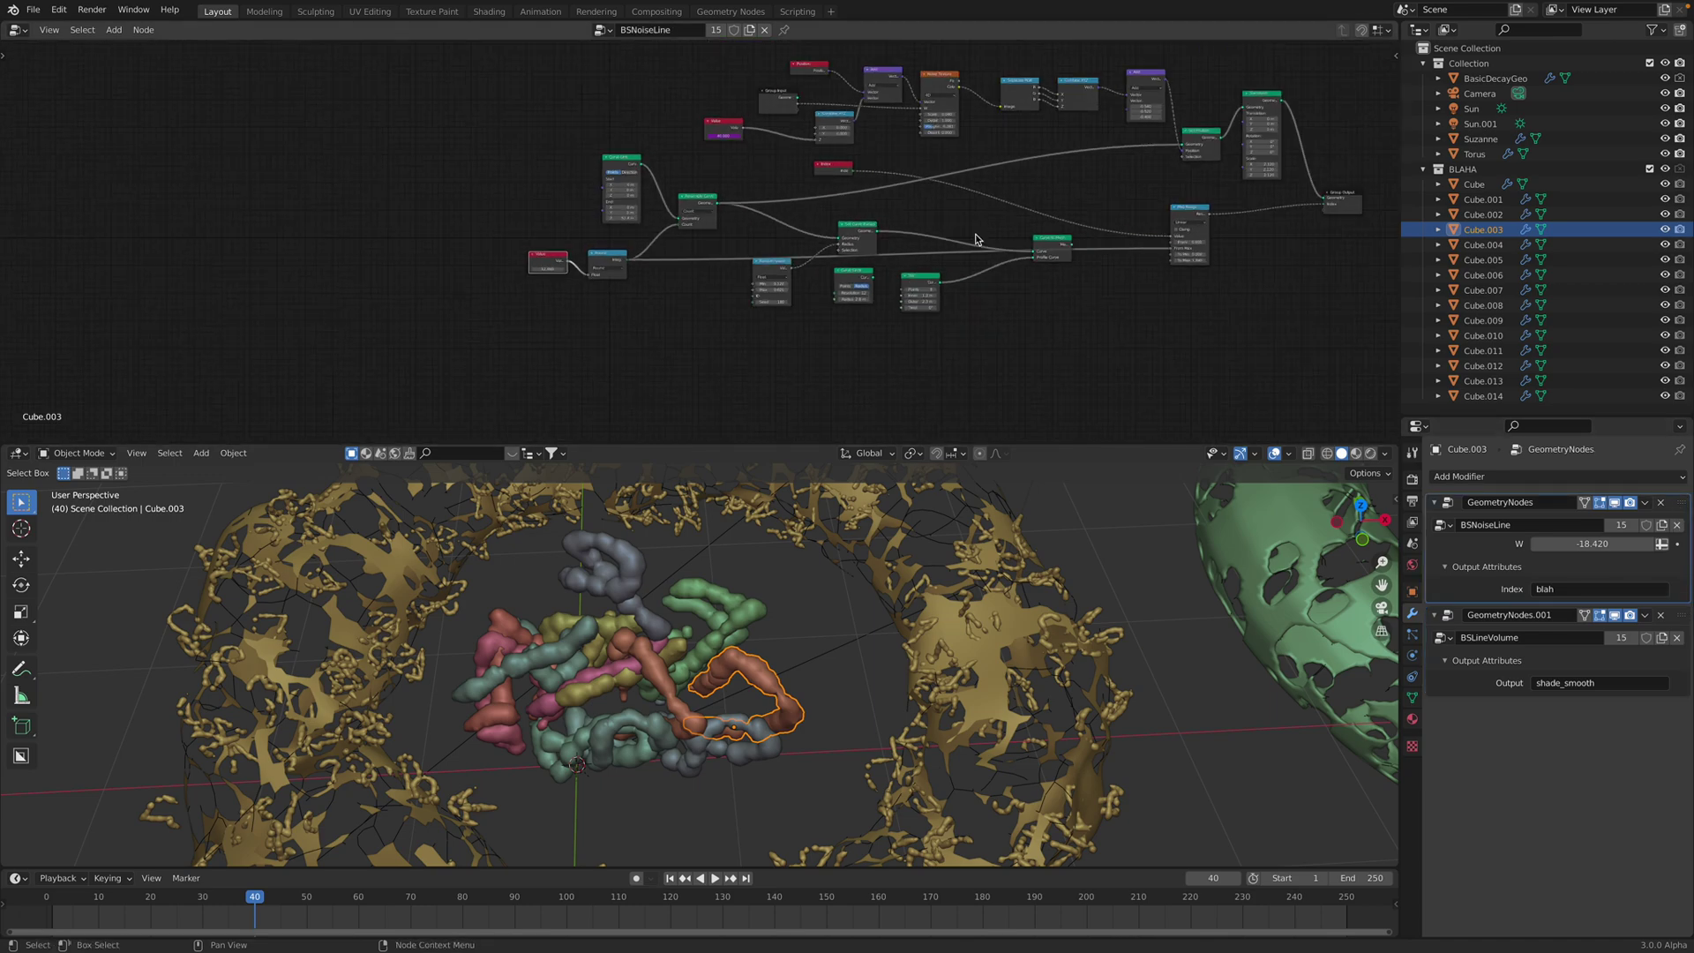
middle_drag(976, 239, 760, 283)
scroll(814, 253, up, 1)
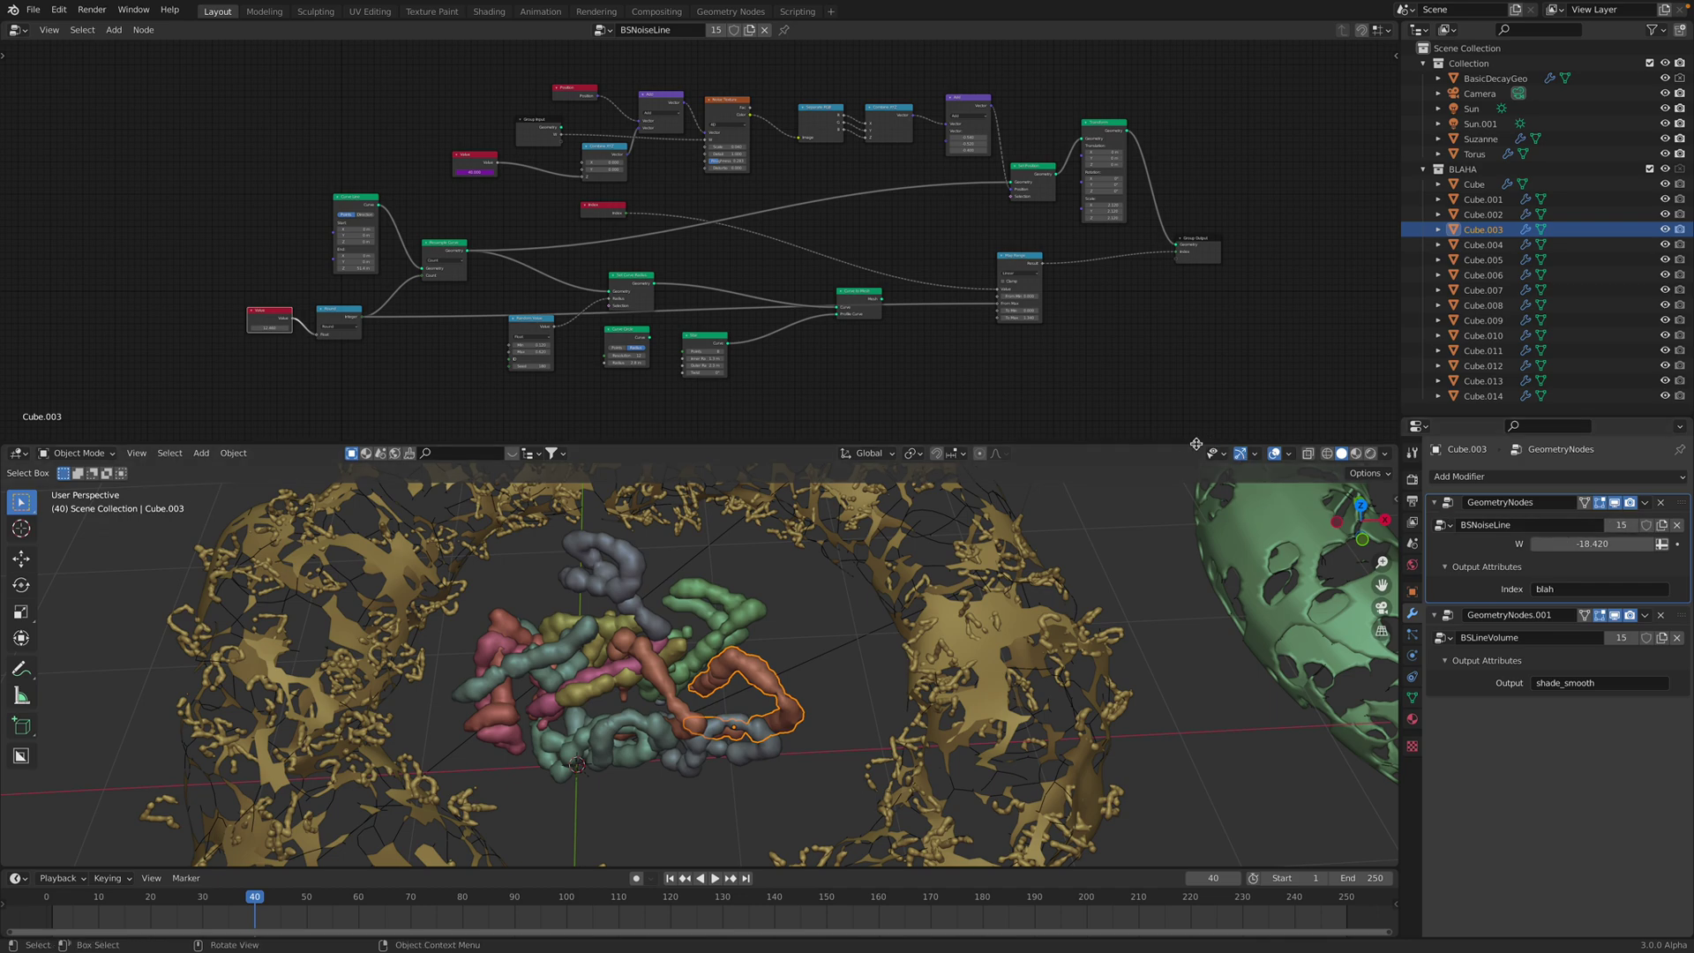
drag(1185, 444, 1187, 505)
scroll(1191, 480, up, 1)
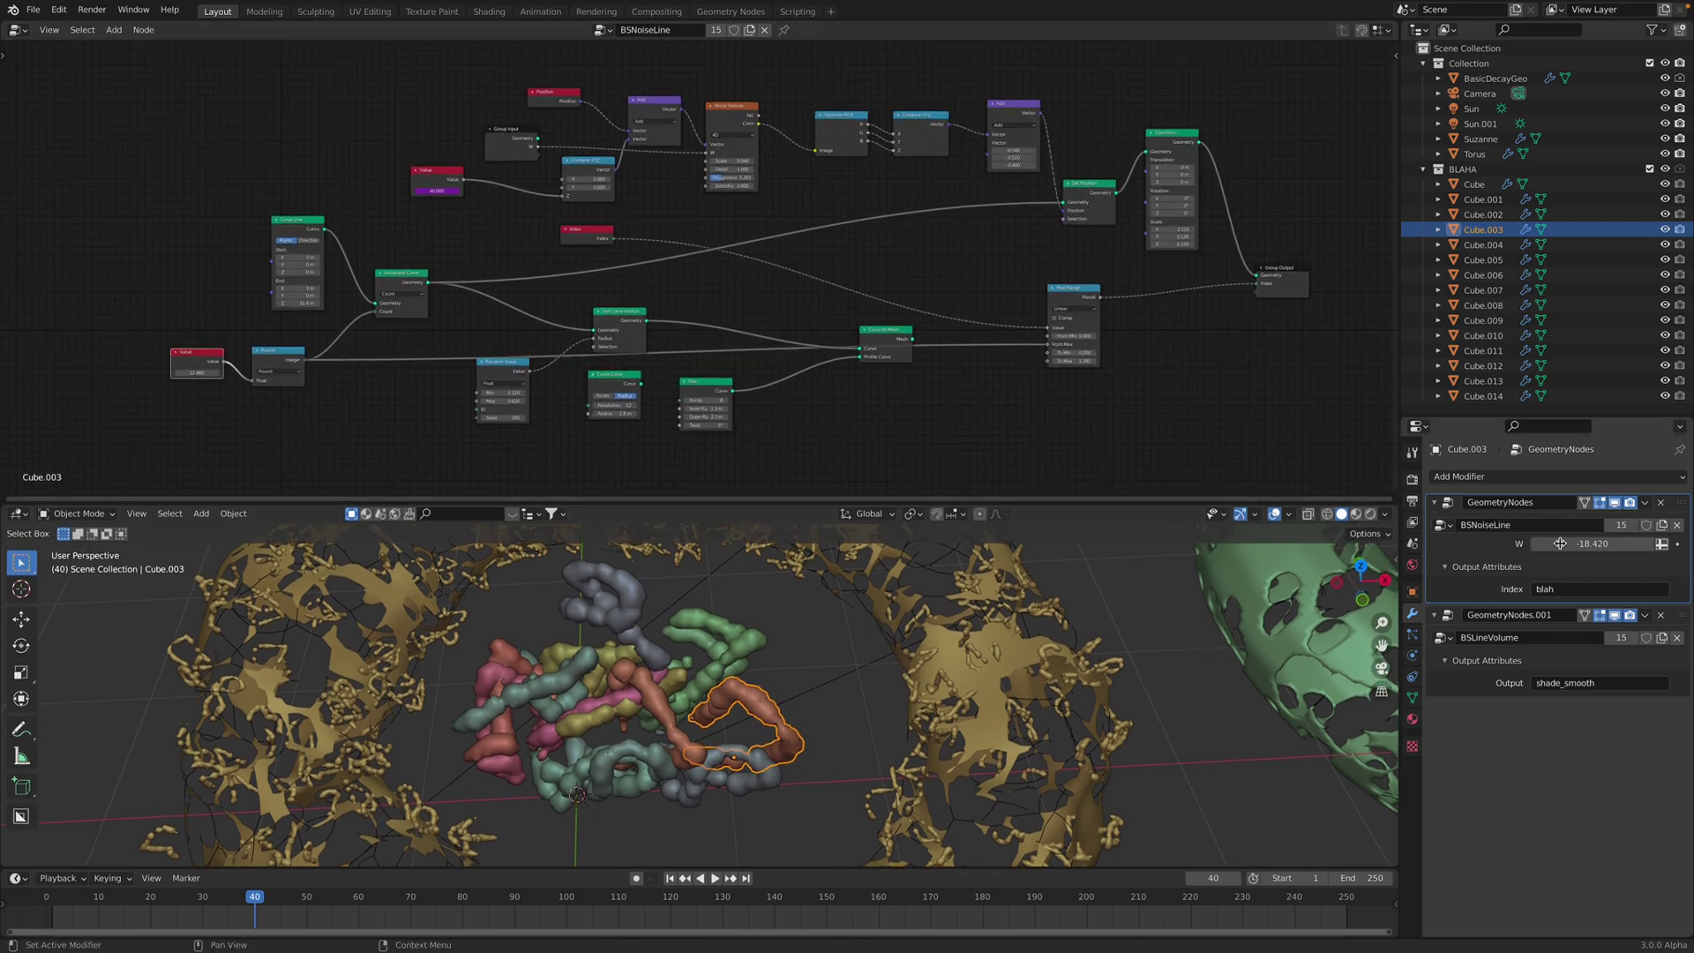
Display the BSLineVolume node tree and shift its Resample Curve, Points to Volume, Volume to Mesh and Group Output nodes
click(1681, 618)
scroll(732, 326, up, 3)
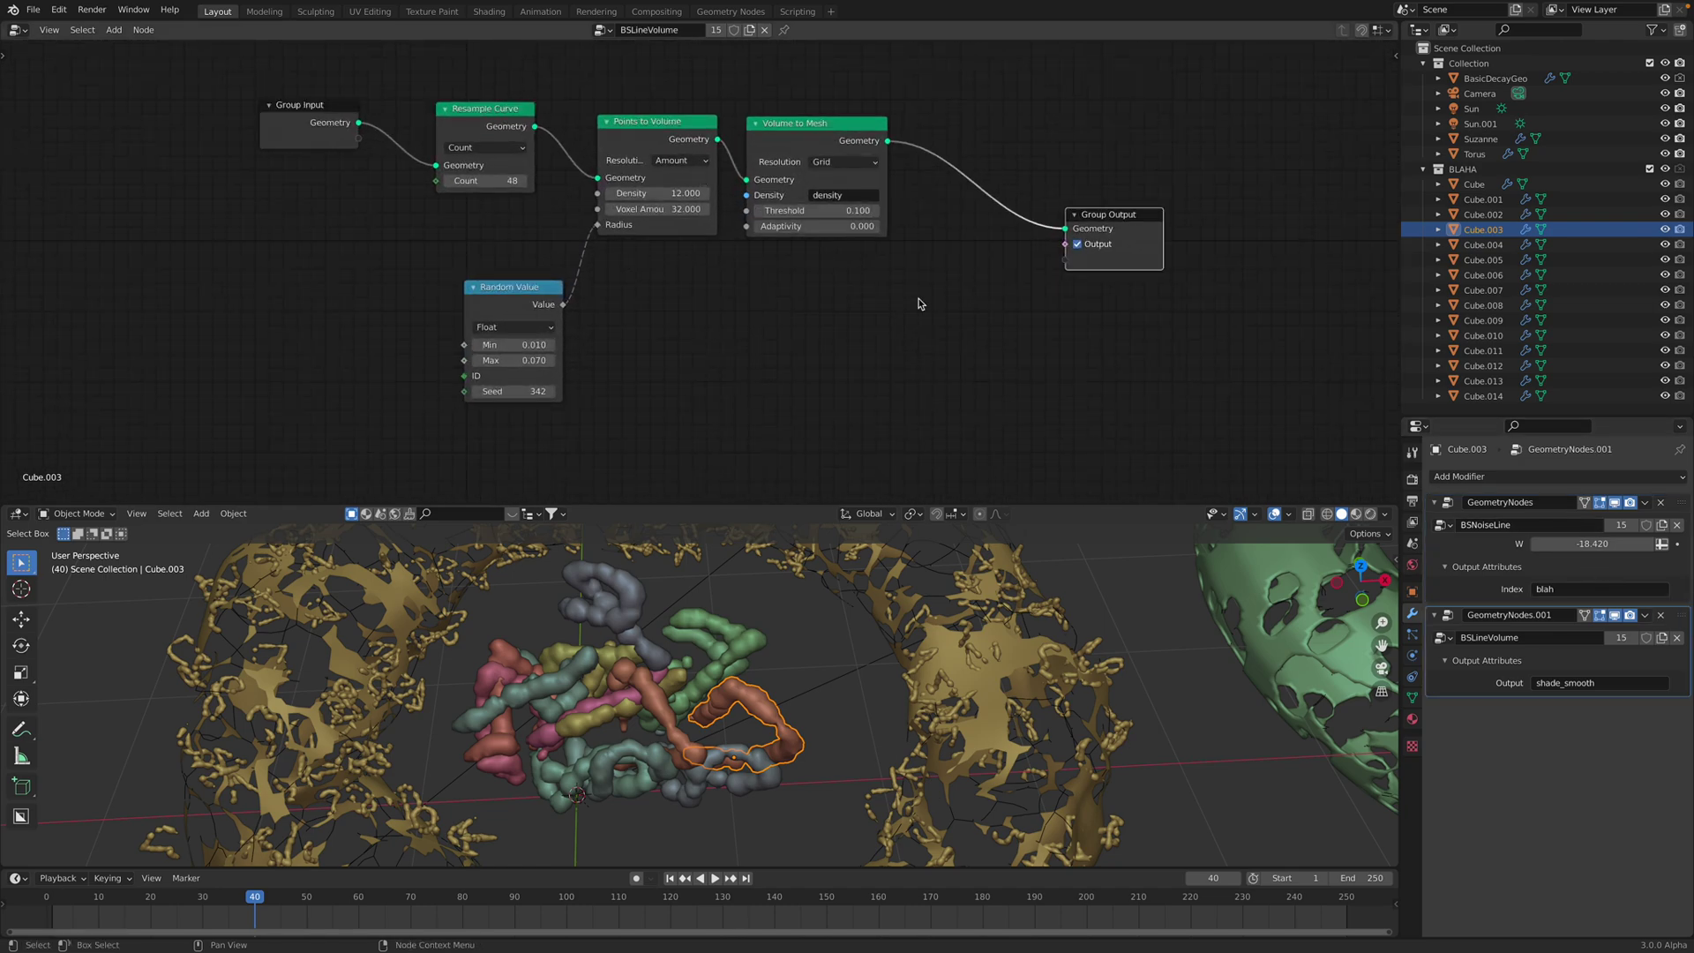
scroll(956, 291, up, 1)
click(517, 161)
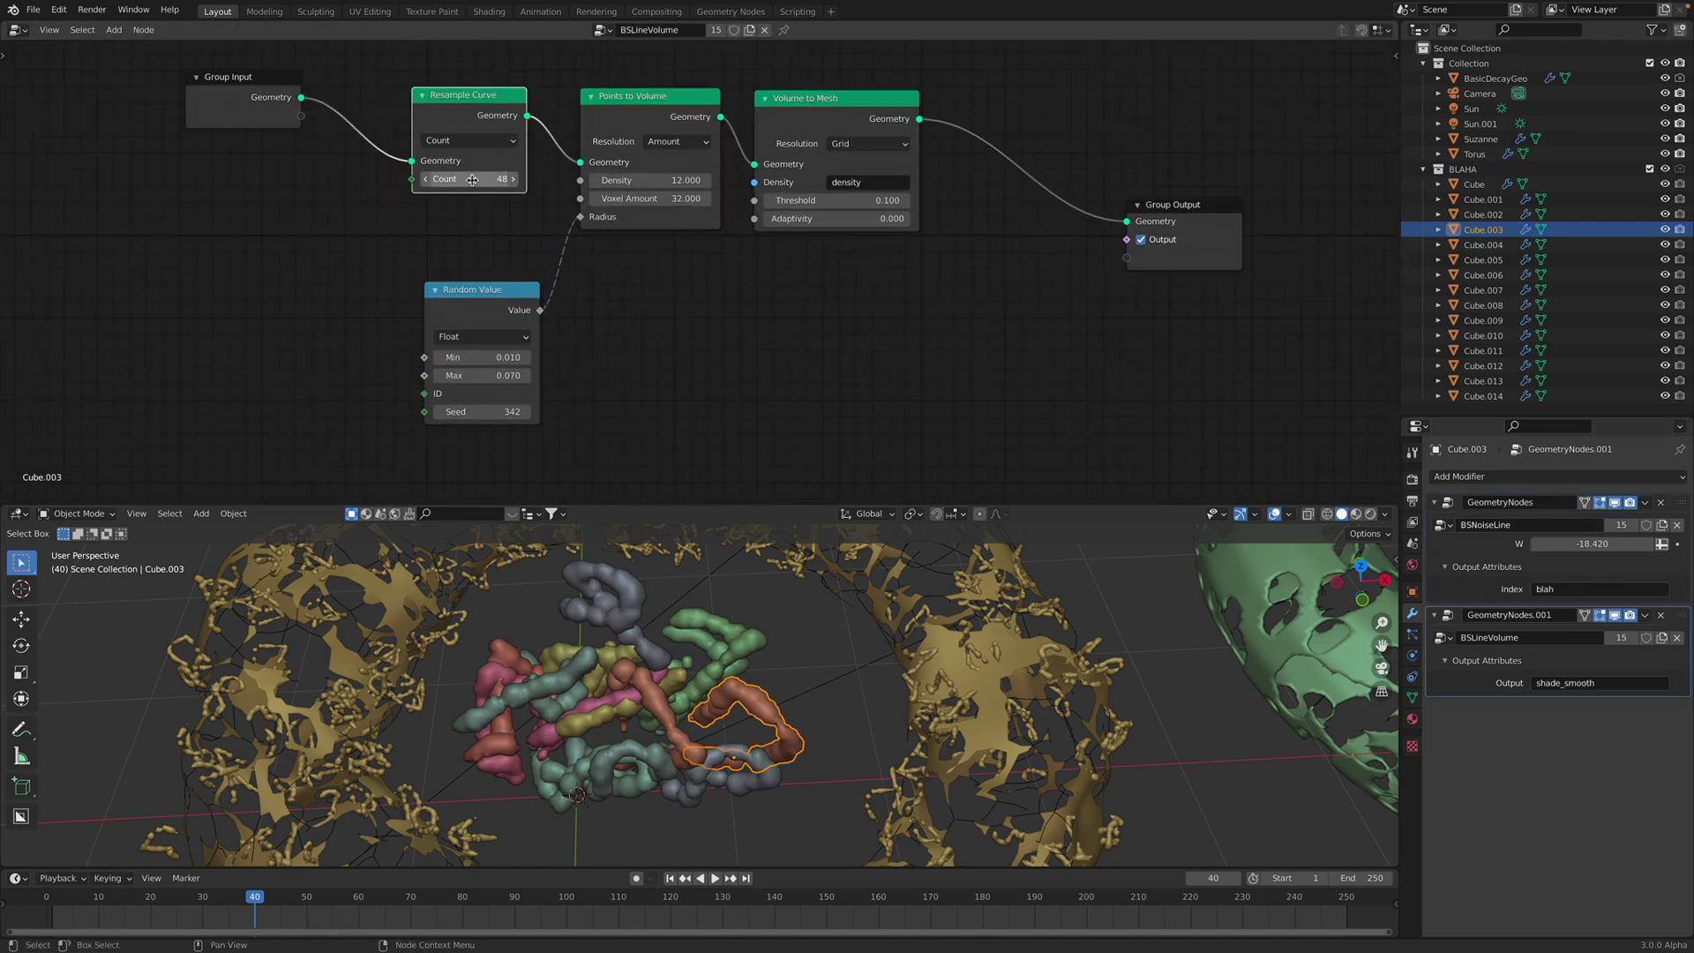
mouse_move(449, 109)
mouse_down()
mouse_move(421, 94)
mouse_move(457, 103)
mouse_up()
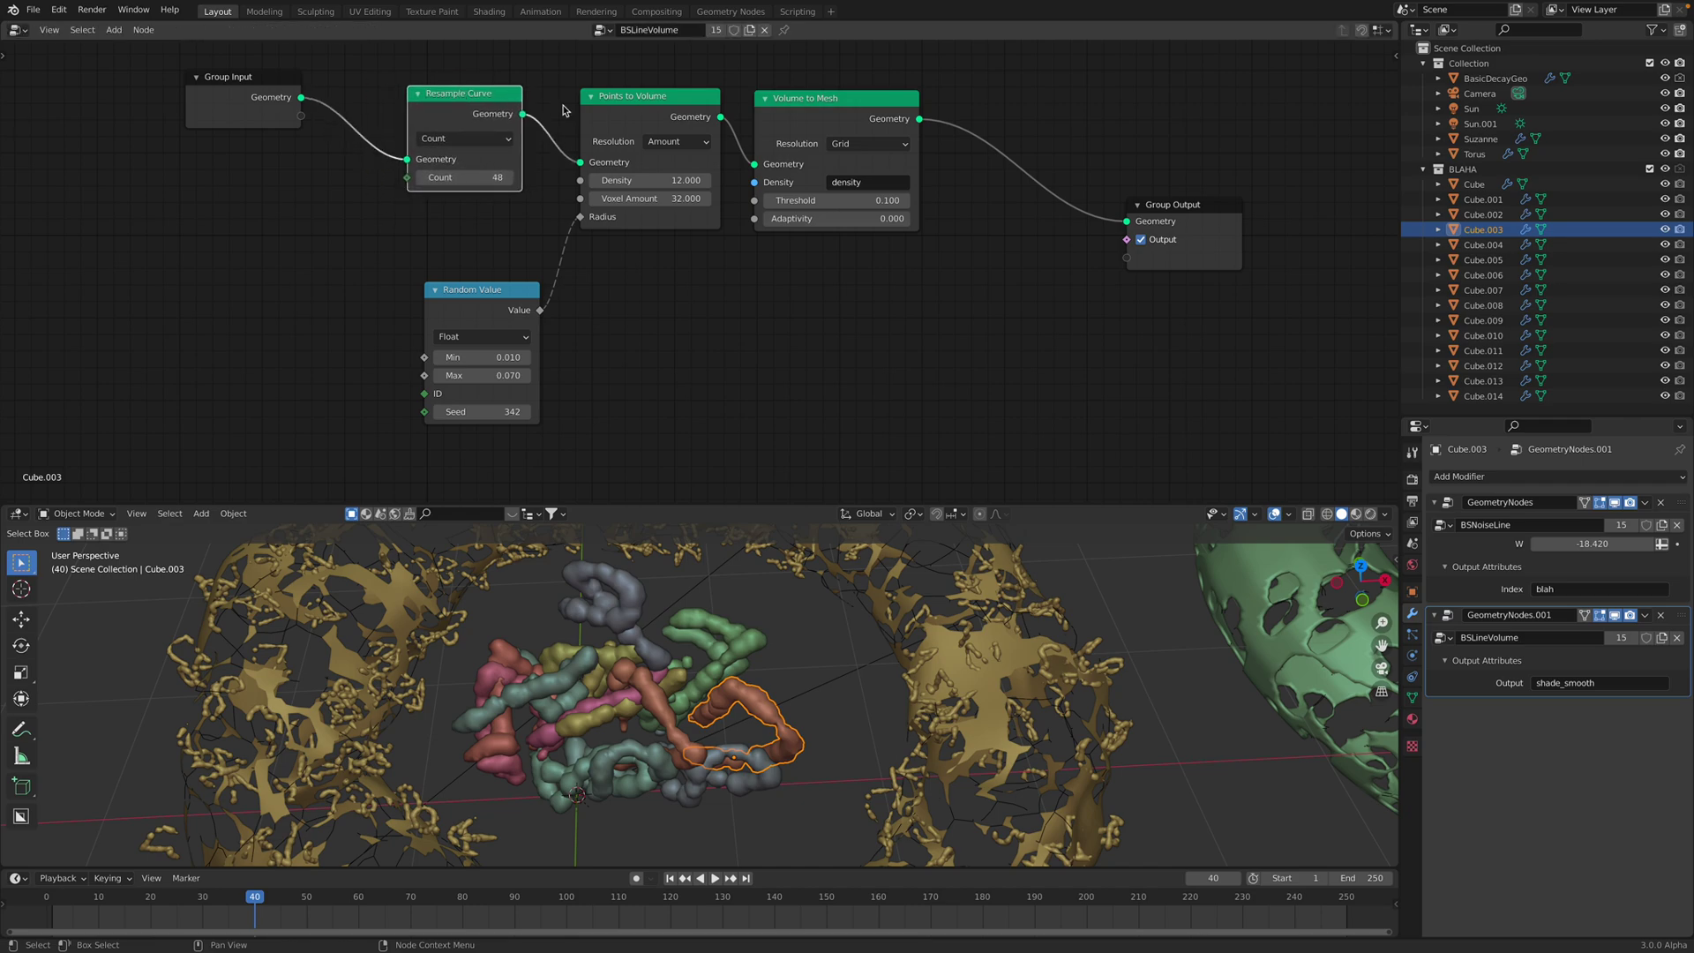
drag(624, 107, 617, 112)
drag(818, 105, 825, 118)
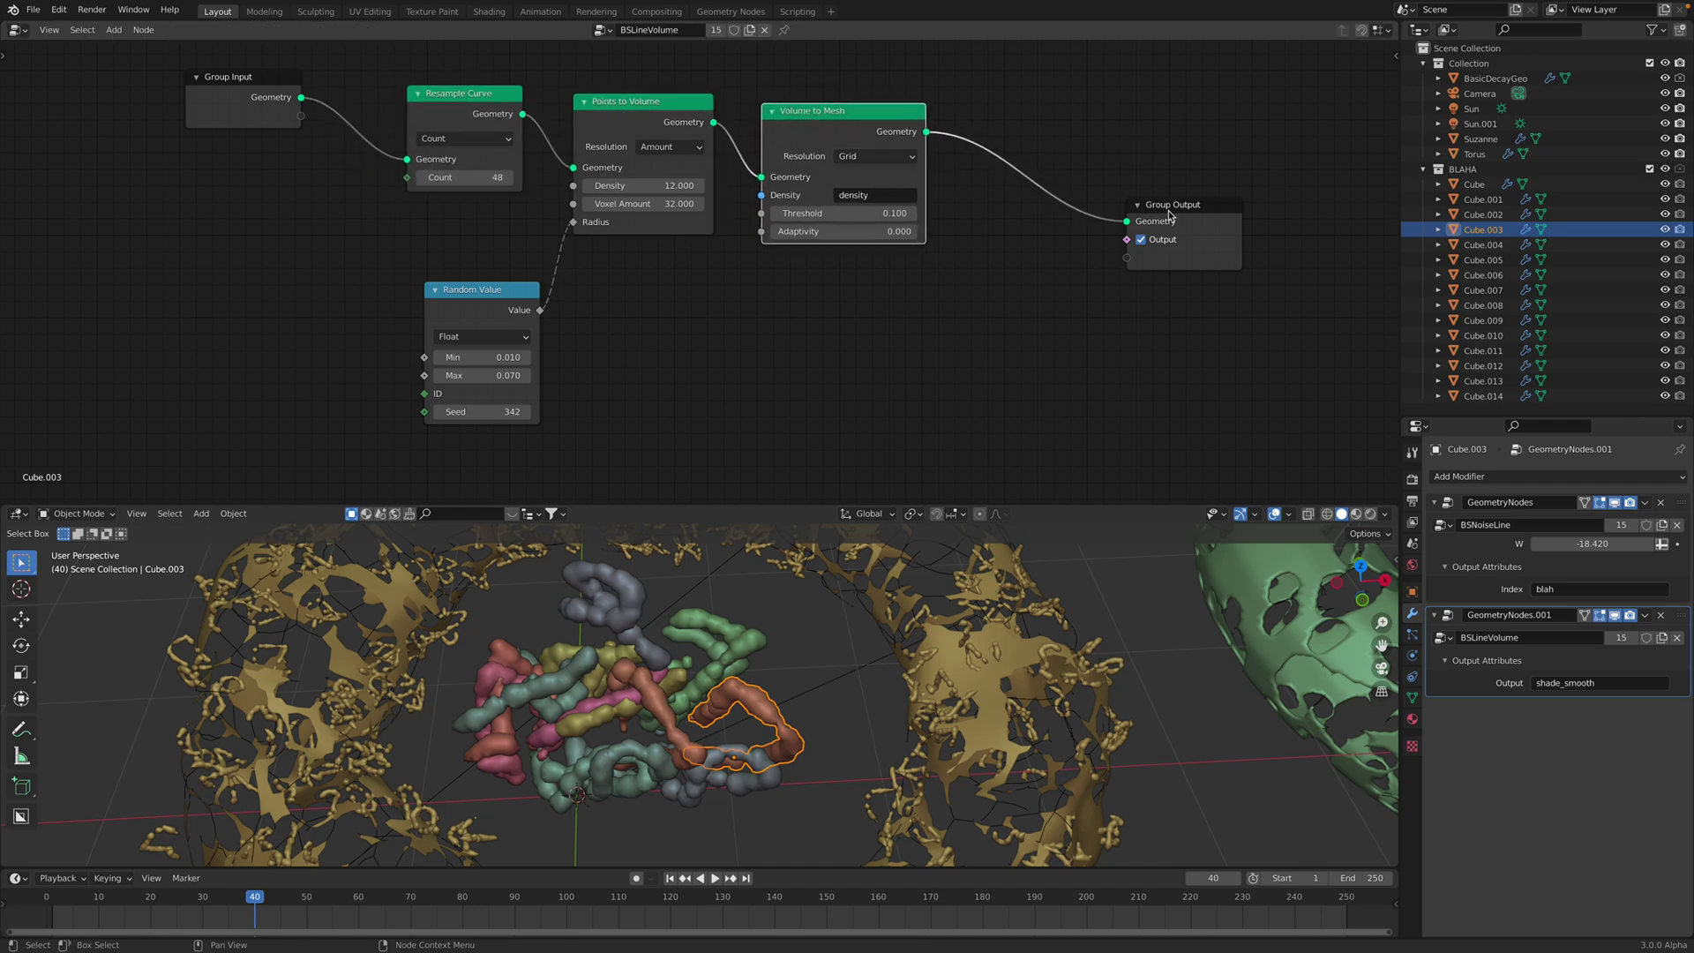
drag(1170, 210, 1132, 185)
Set the Random Value node's Seed to 666 and the Resample Curve Count to 230 in BSLineVolume
mouse_move(467, 412)
mouse_down()
mouse_move(521, 412)
mouse_move(468, 415)
mouse_up()
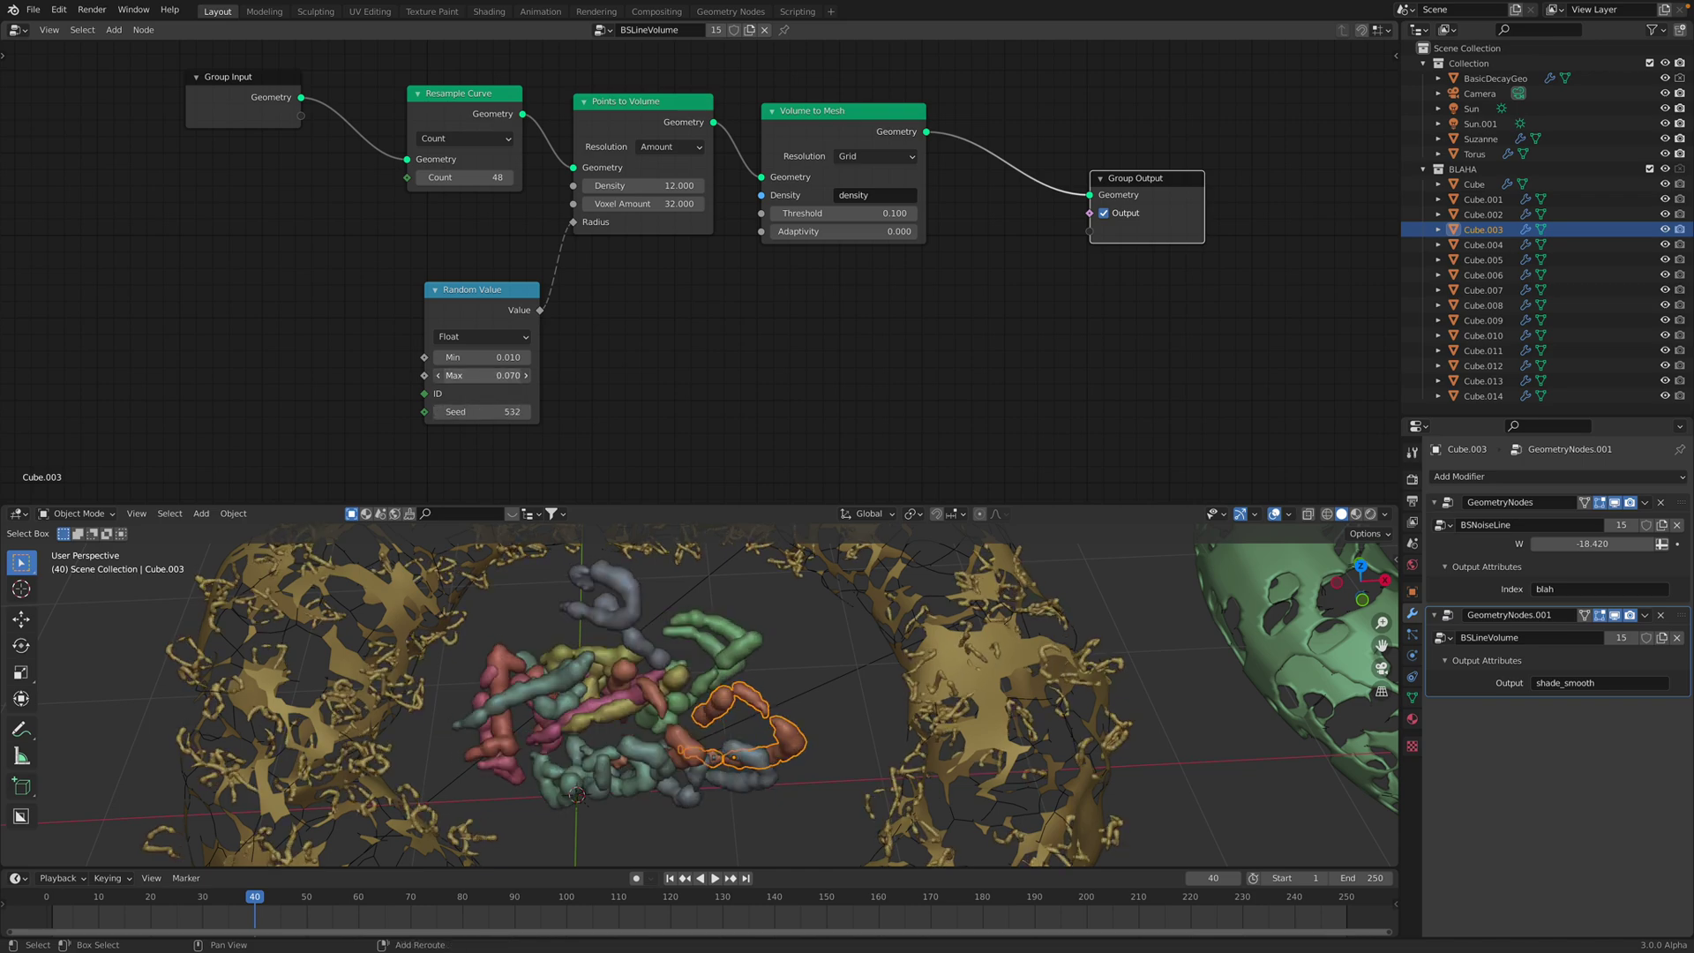
drag(482, 375, 580, 412)
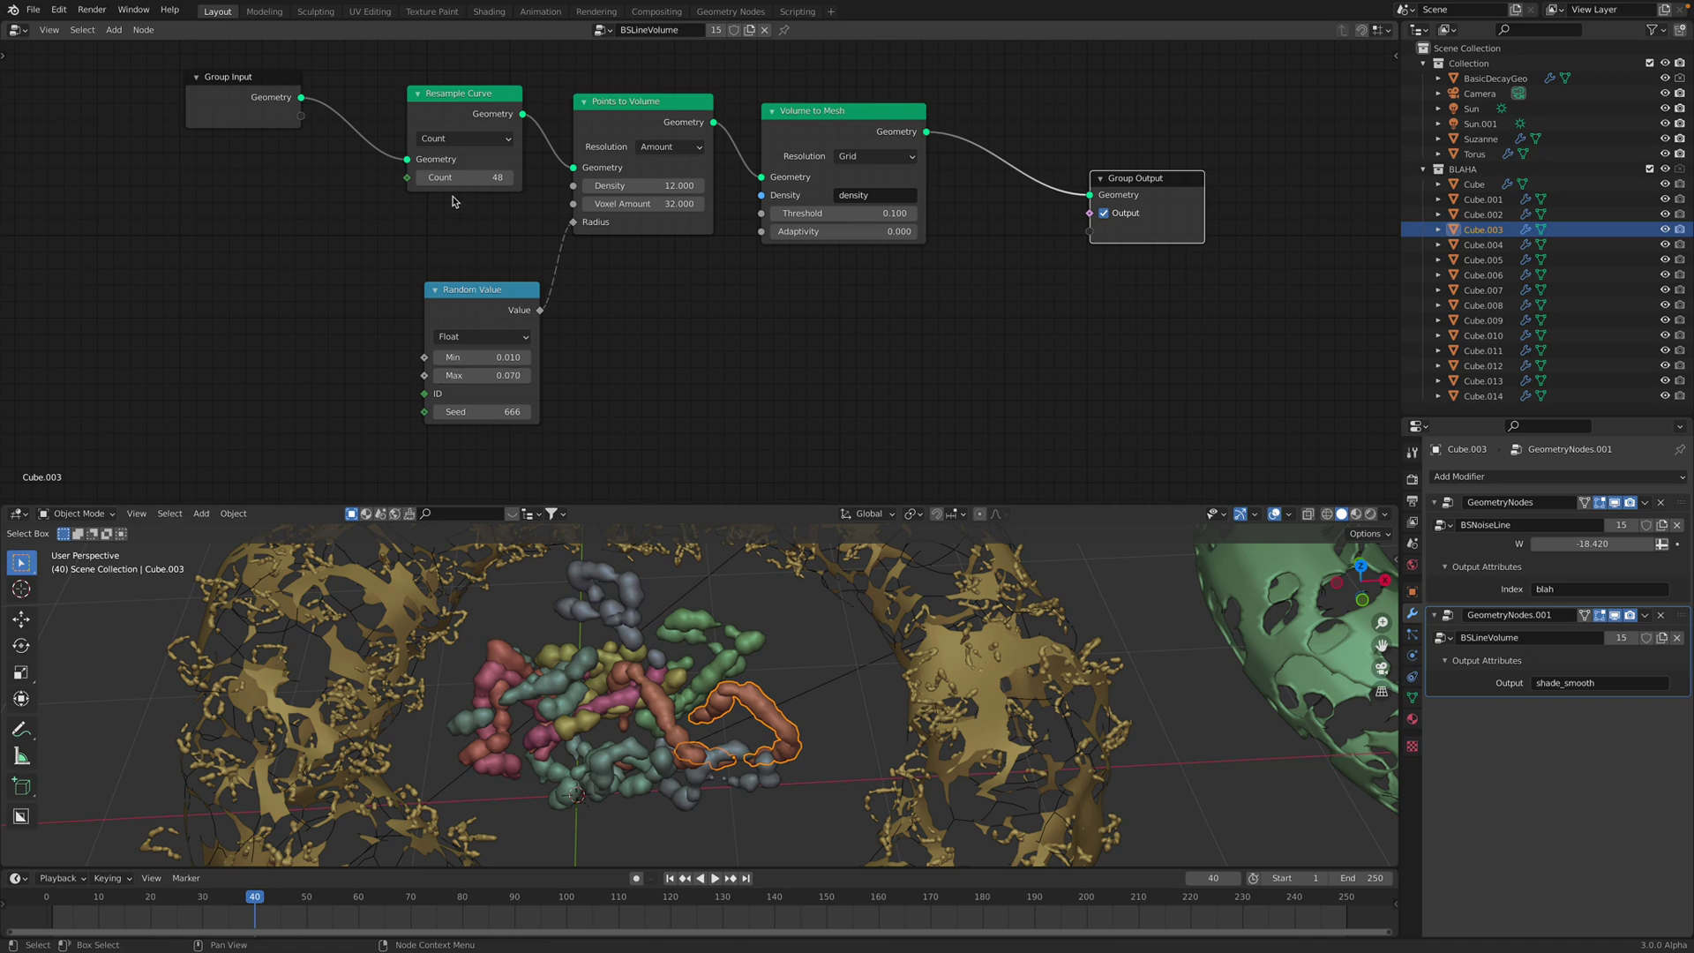
drag(468, 177, 625, 177)
Play the animation up to frame 70 to check the smoother worms, and save the file
middle_drag(719, 630, 738, 614)
key(space)
click(803, 633)
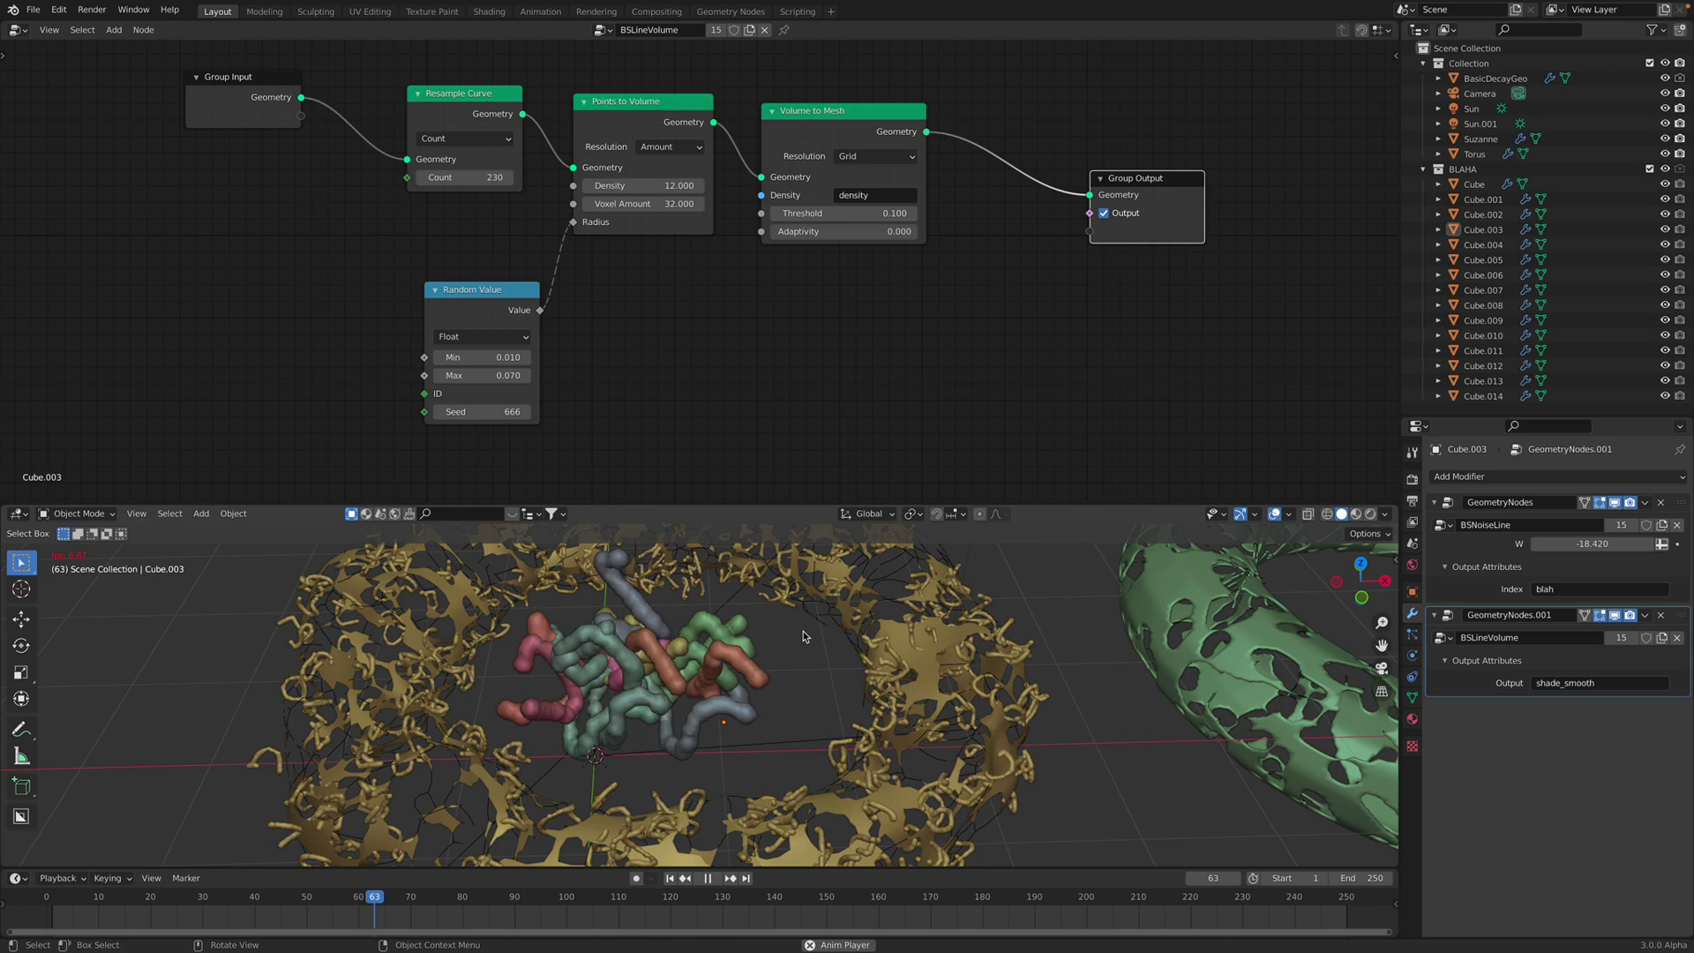
key(space)
key(ctrl+s)
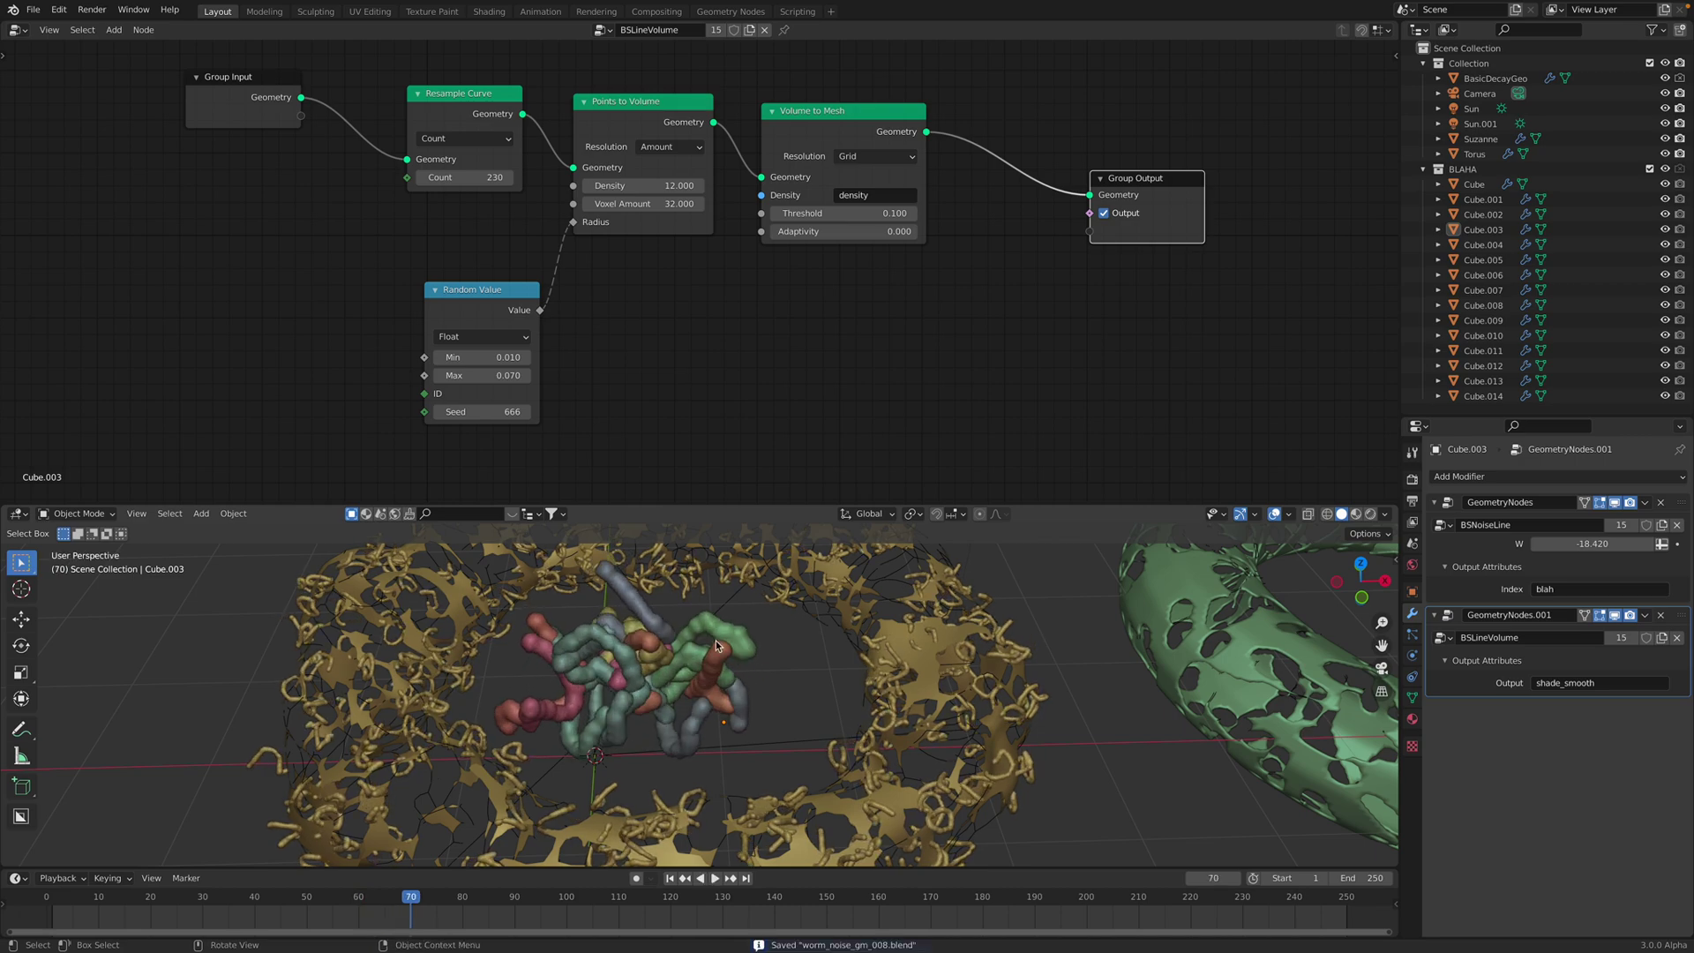
Examine the worms and the decayed torus from several angles and play a few more frames up to frame 73
middle_drag(717, 639, 874, 672)
scroll(874, 672, up, 2)
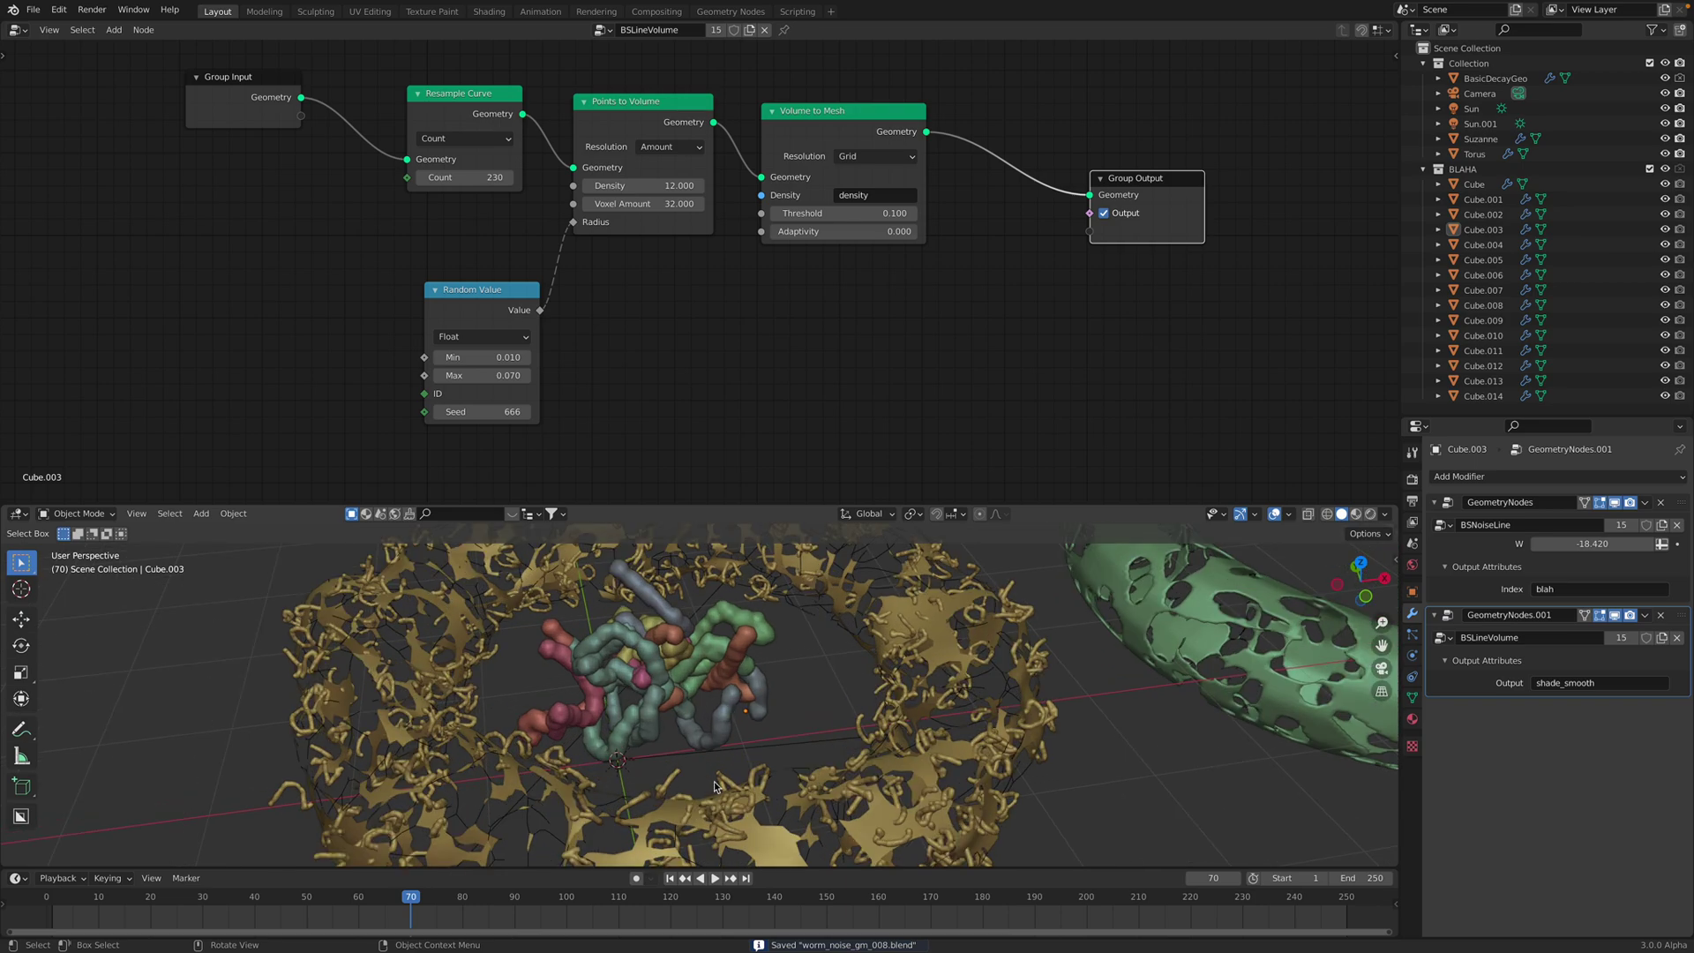
middle_drag(714, 787, 728, 727)
scroll(711, 721, down, 3)
key(space)
key(space)
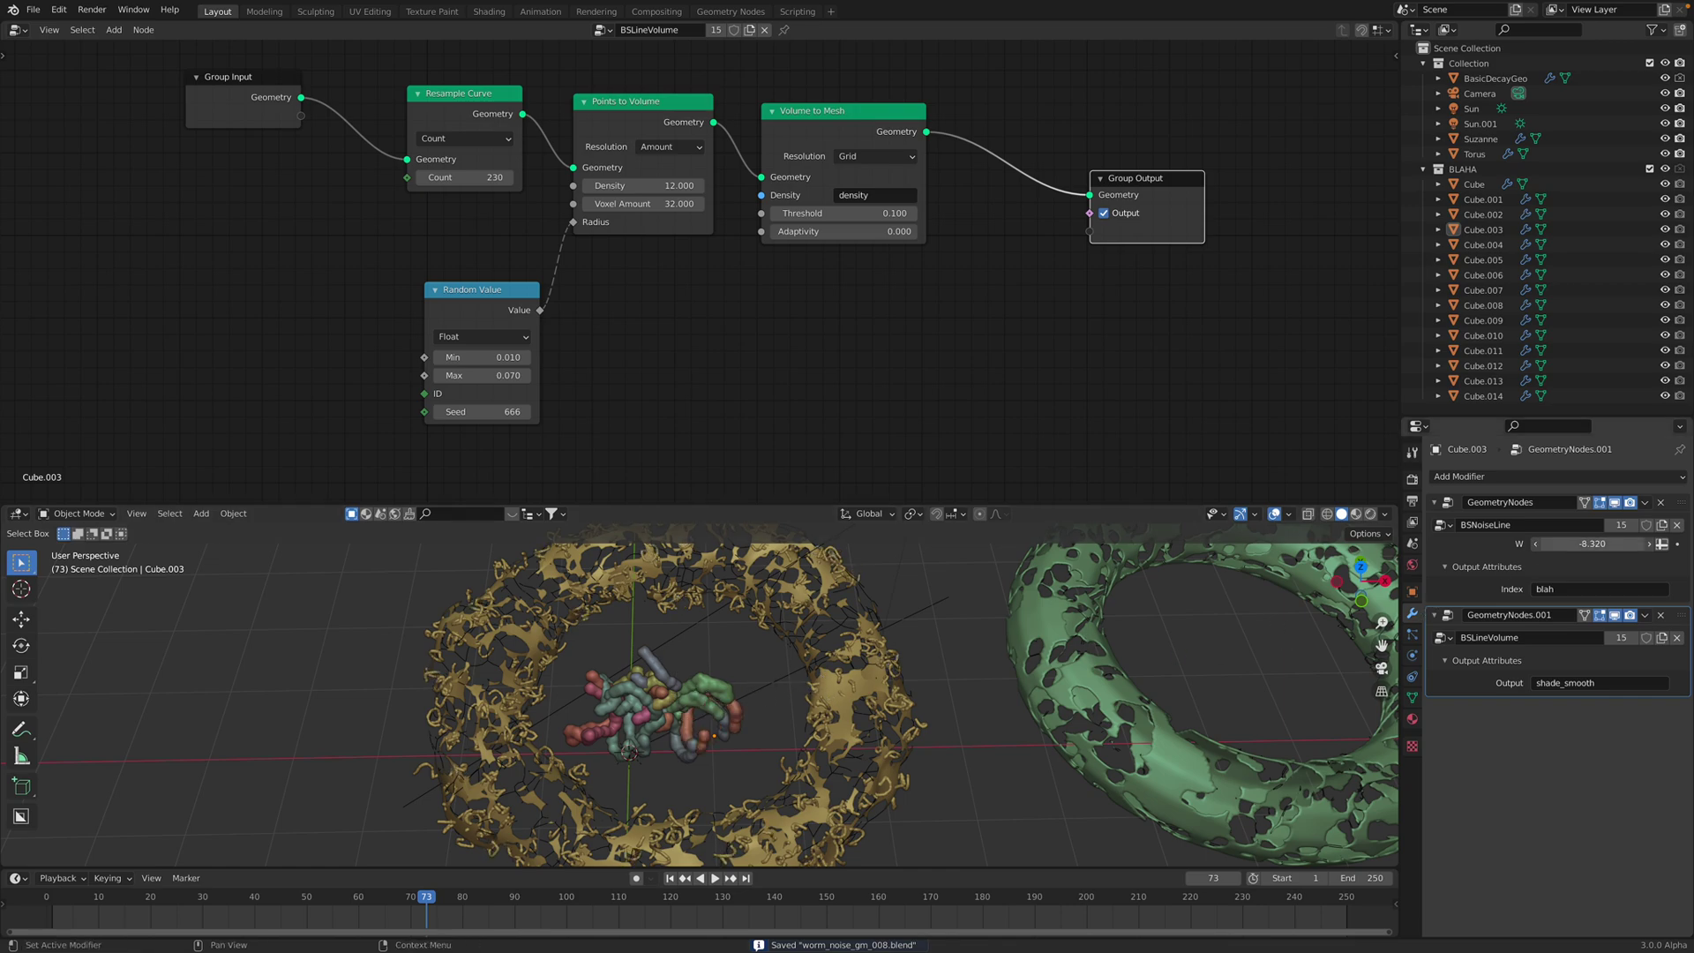
Vary the noise W value of the Cube.003 worm and set the W value of the Cube.013 worm to 109.9
mouse_move(1592, 543)
mouse_down()
mouse_move(1649, 543)
mouse_move(1570, 543)
mouse_move(1584, 535)
mouse_up()
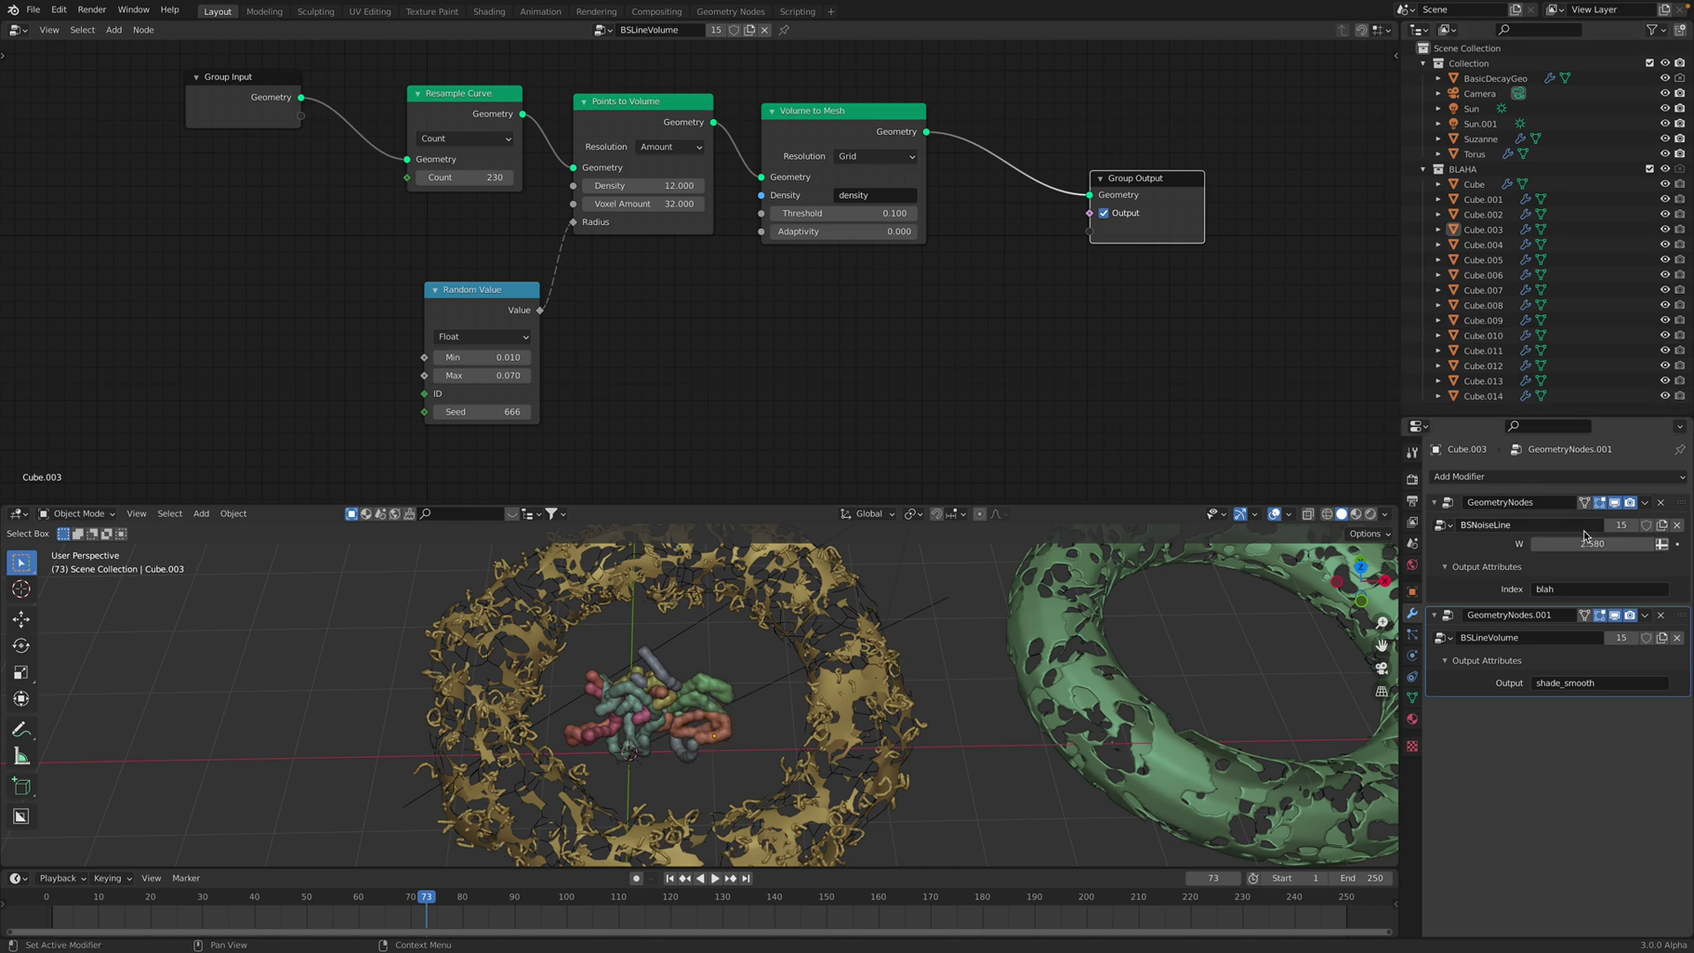
click(704, 684)
mouse_move(1592, 543)
mouse_down()
mouse_move(1567, 543)
mouse_move(1601, 544)
mouse_move(1586, 543)
mouse_up()
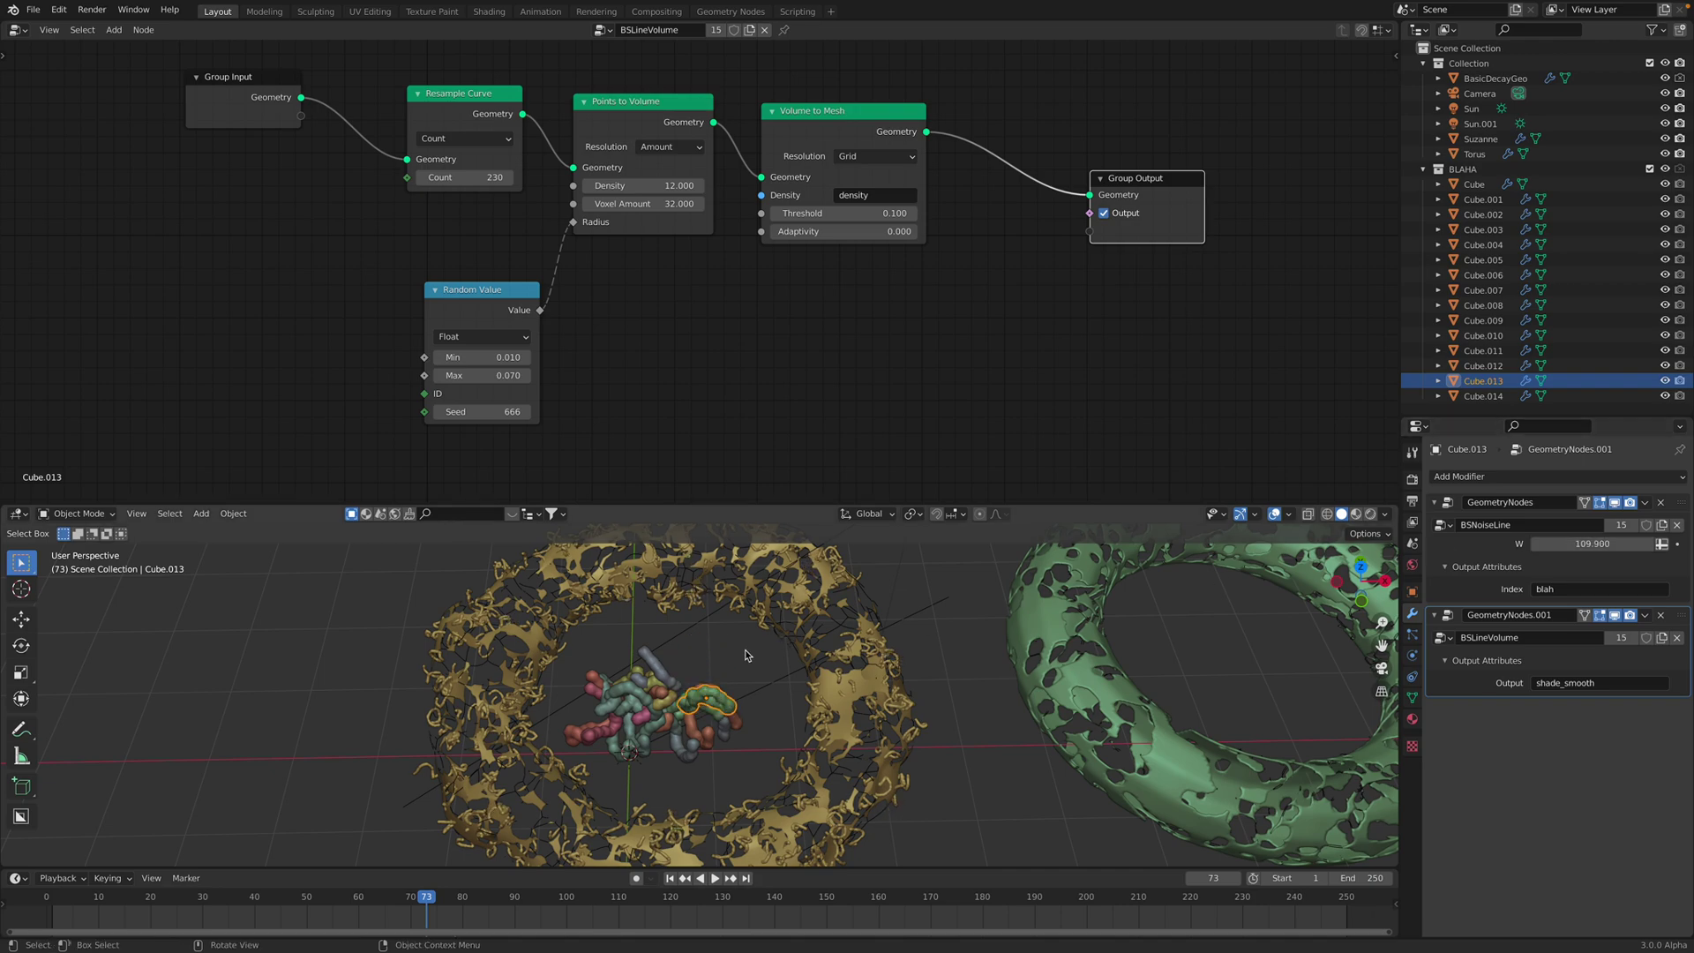
scroll(729, 660, up, 1)
click(731, 658)
Play the animation up to frame 111 with the worms in close view, and save the file
key(ctrl+s)
scroll(732, 655, up, 3)
key(space)
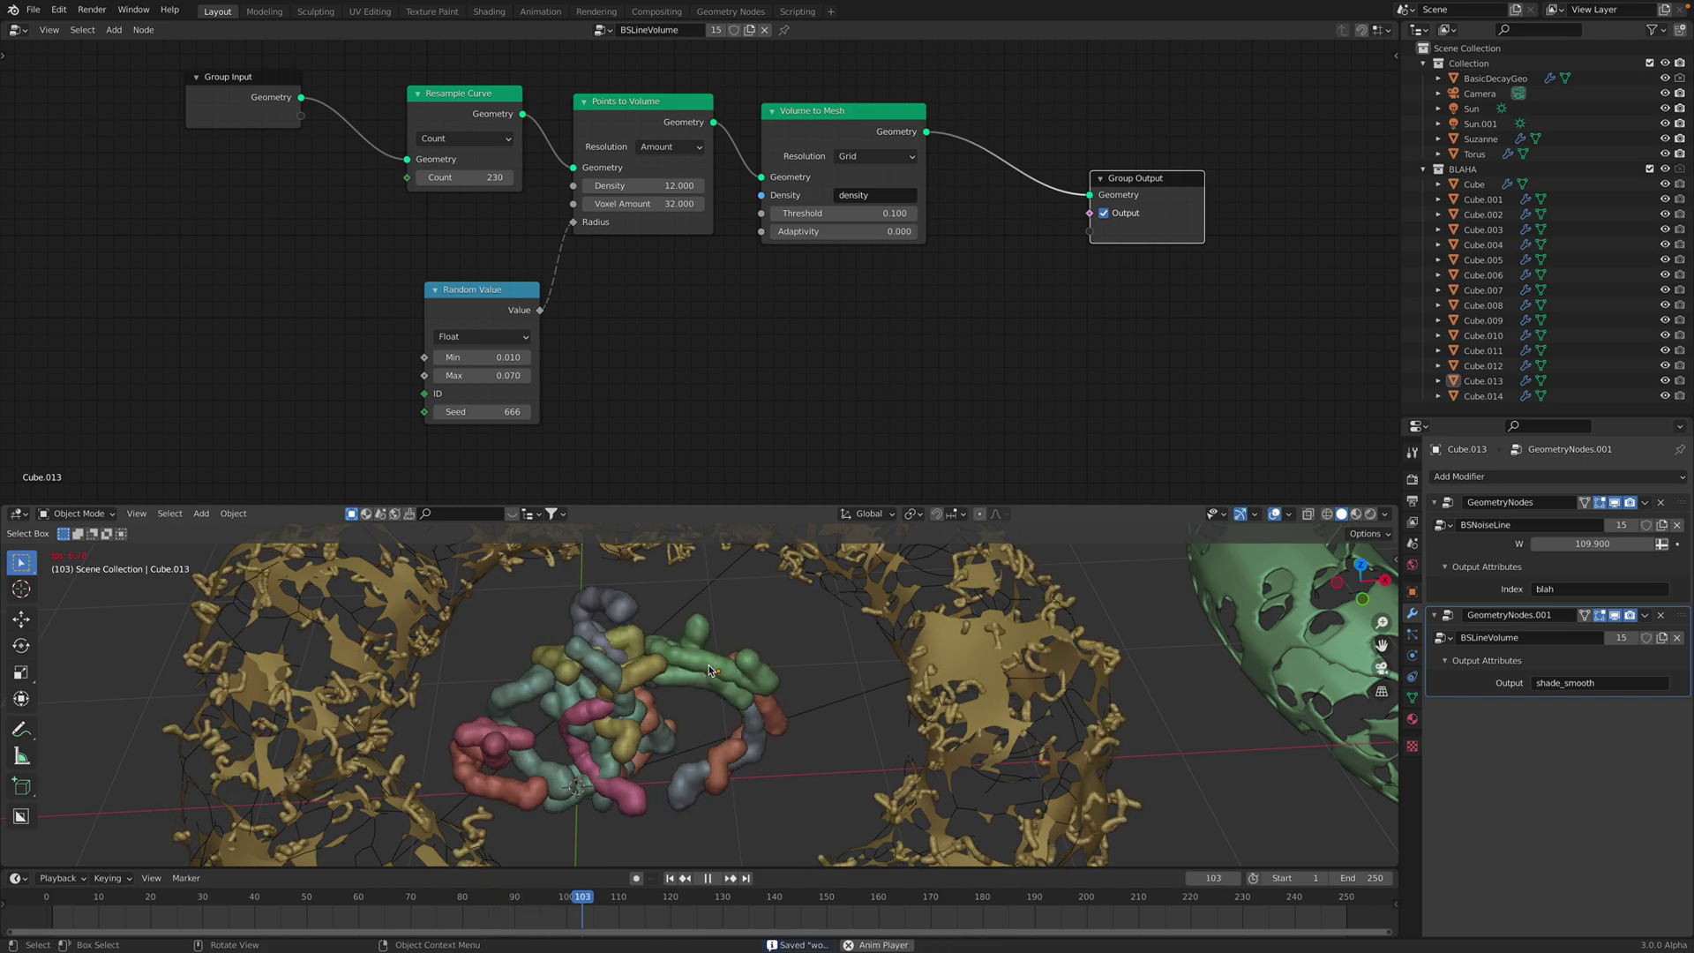
key(space)
key(ctrl+s)
Select the worm Cube.013, display its BSNoiseLine node tree and enlarge the node editor area to show the whole setup
click(718, 666)
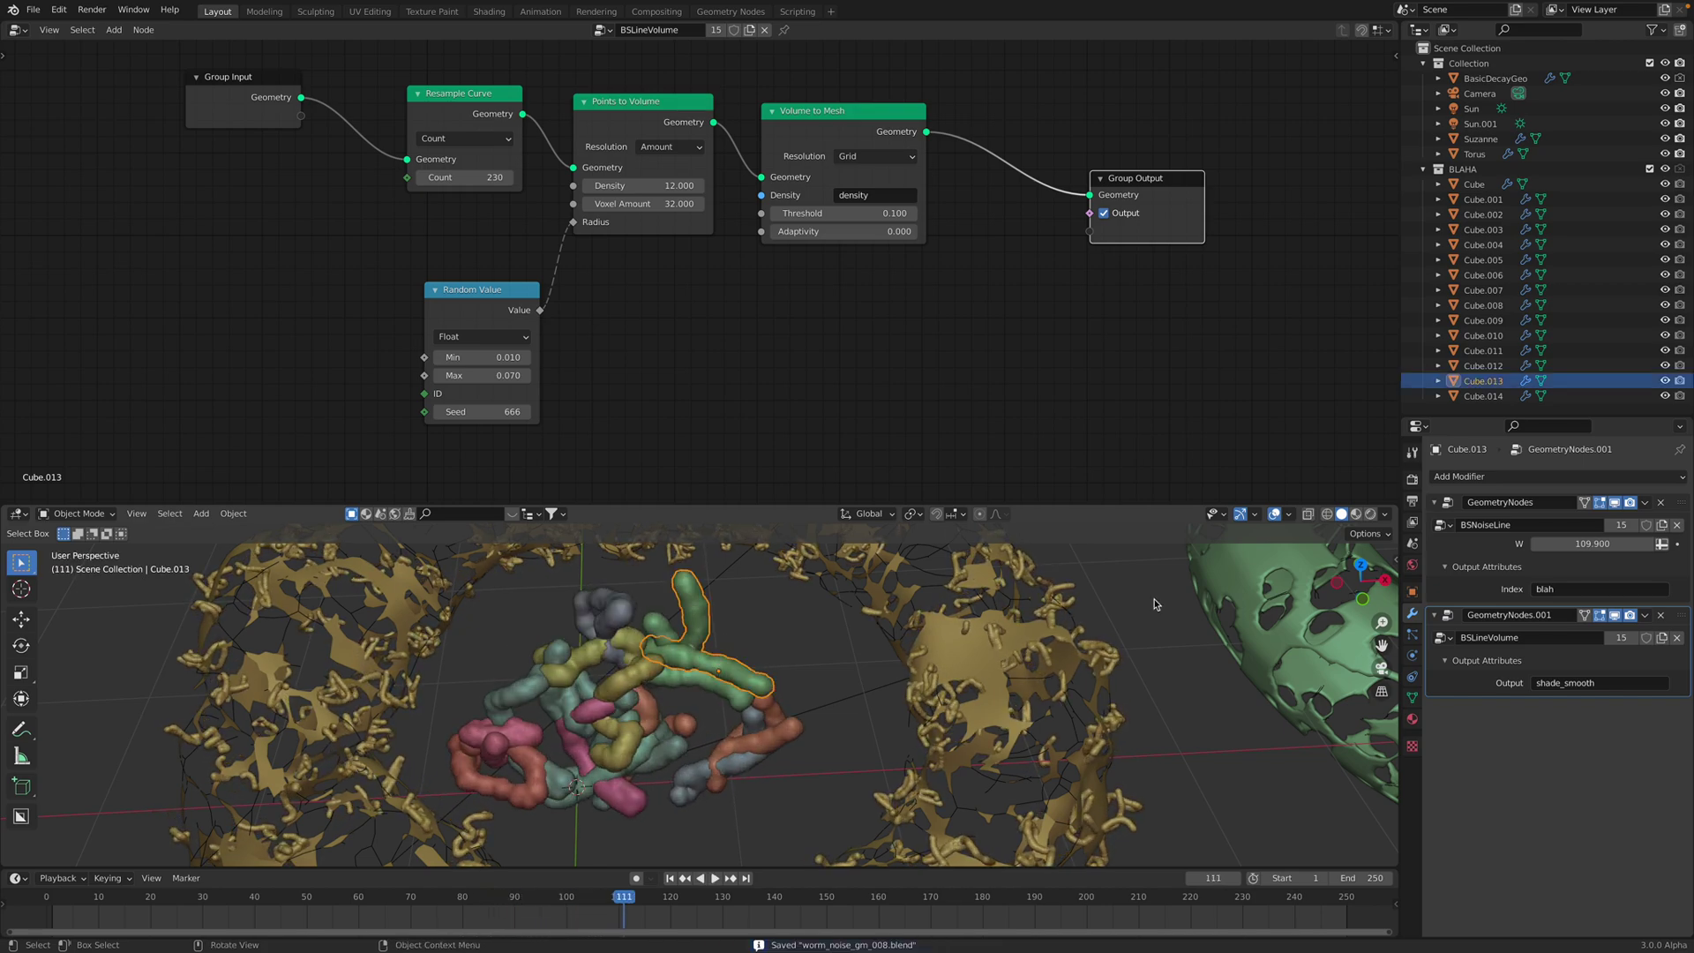
click(1632, 529)
scroll(672, 366, down, 5)
middle_drag(781, 335, 838, 325)
scroll(703, 333, up, 6)
drag(1048, 503, 1047, 588)
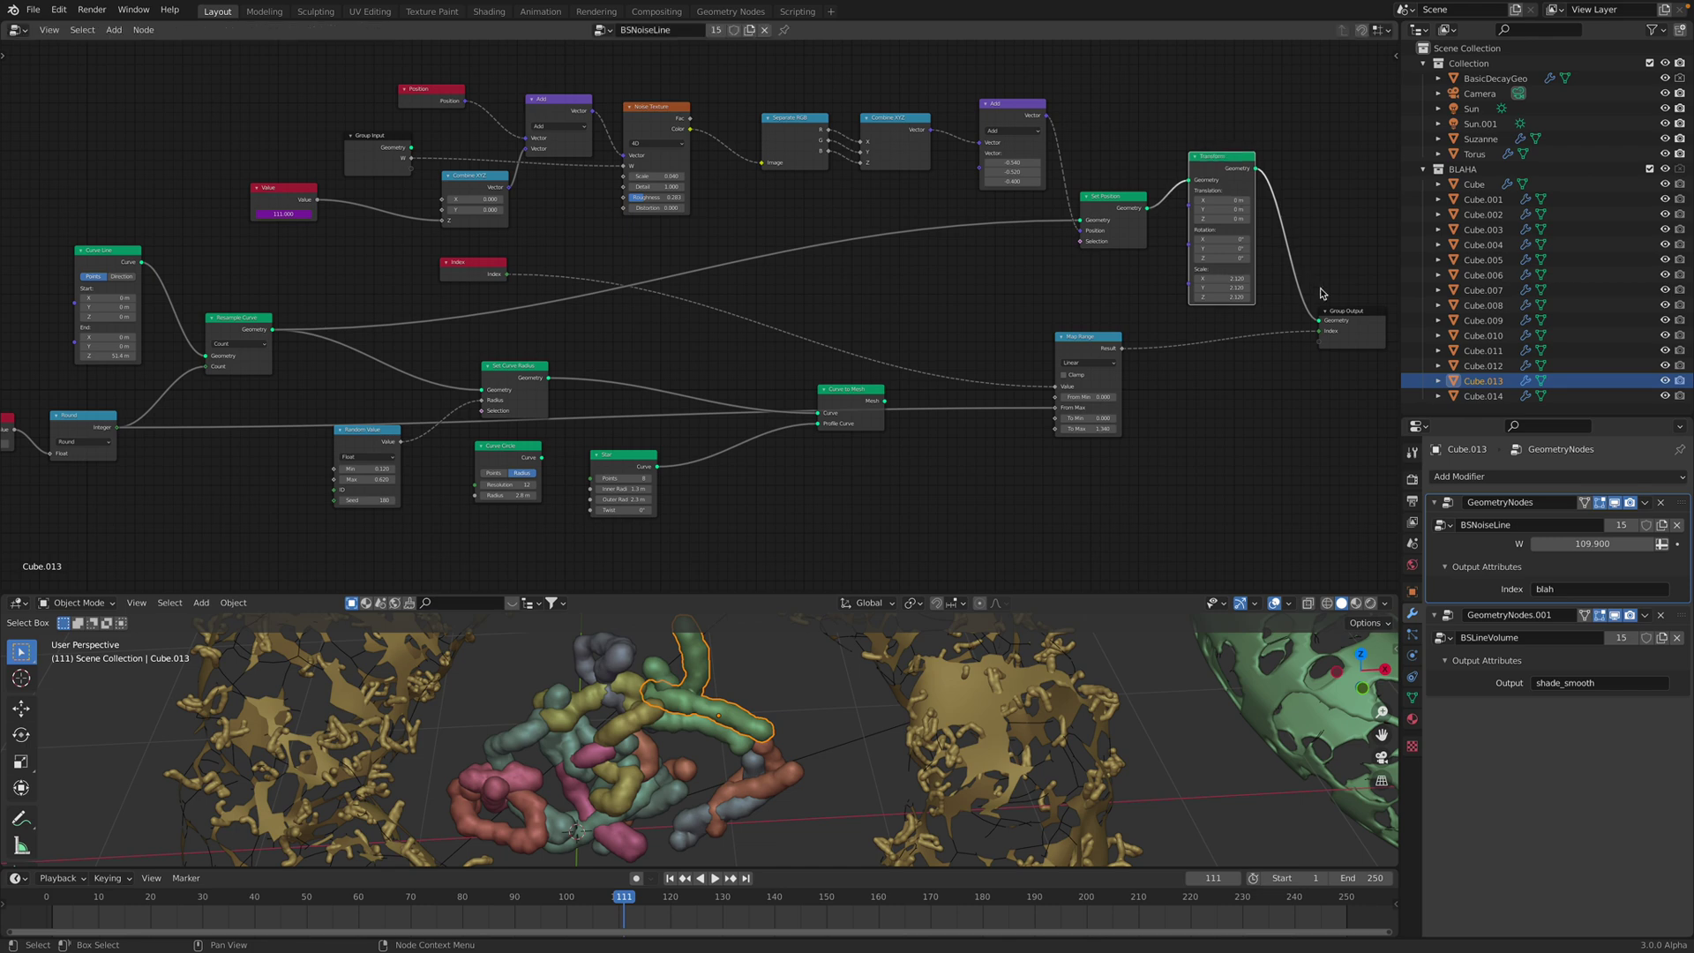
Set the Transform node's scale to 2 on X, Y and Z, and save the file
scroll(1229, 256, up, 1)
middle_drag(1233, 261, 1137, 245)
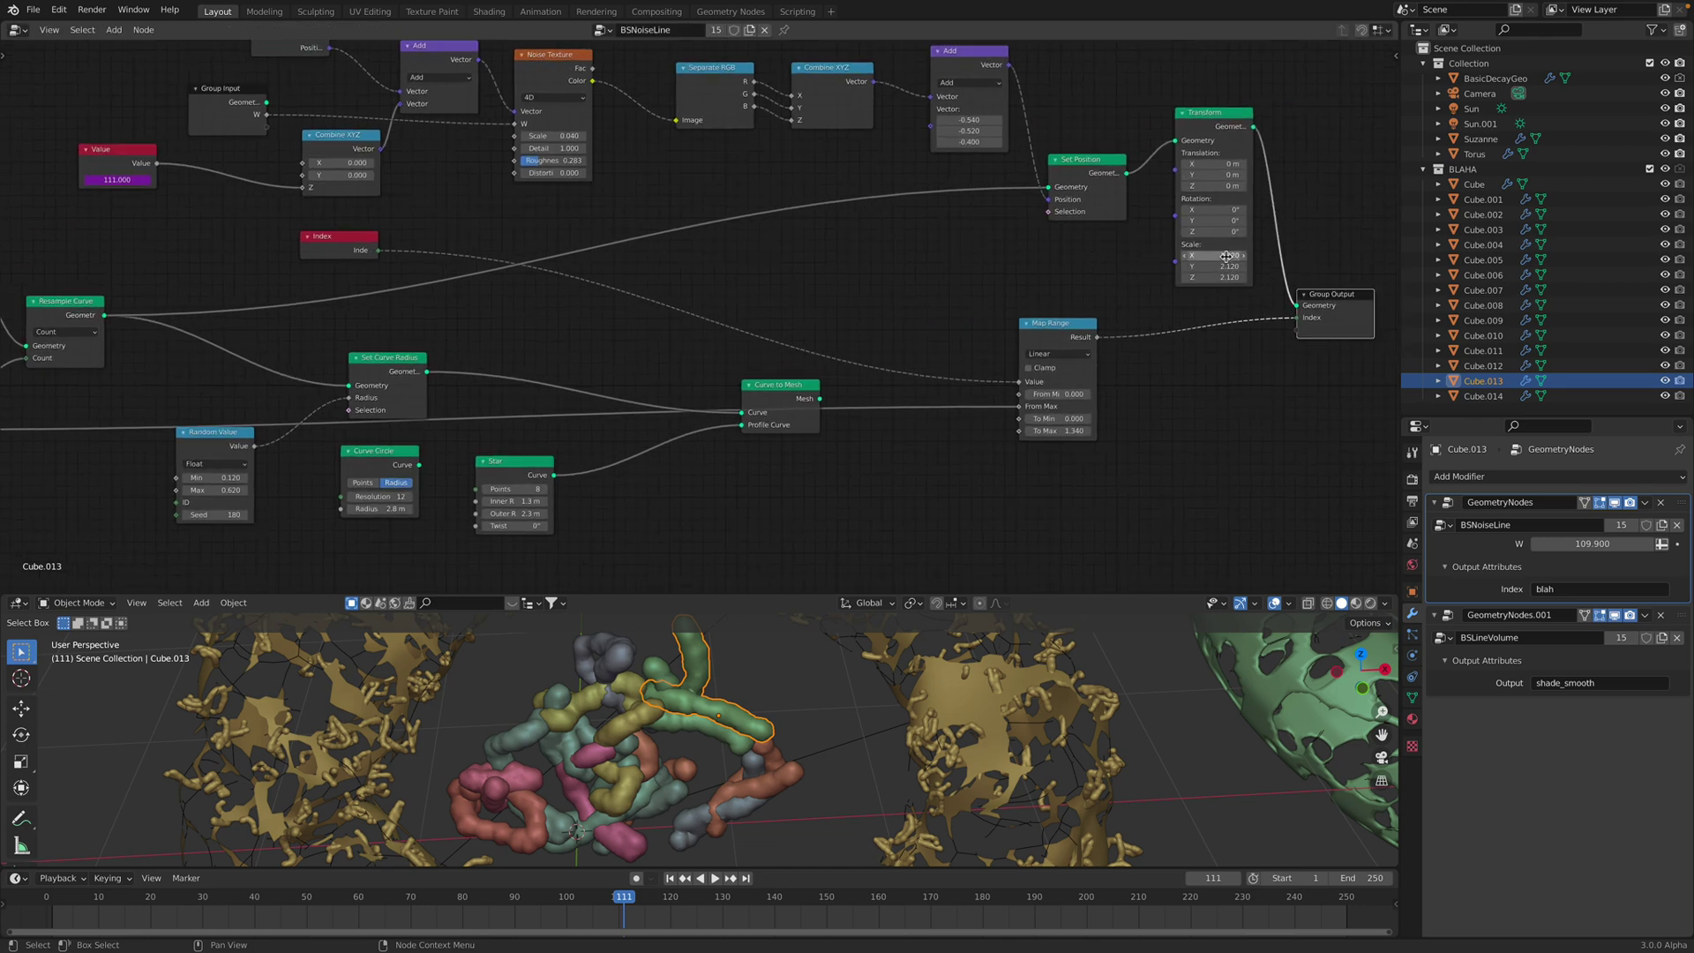
text(2)
key(Return)
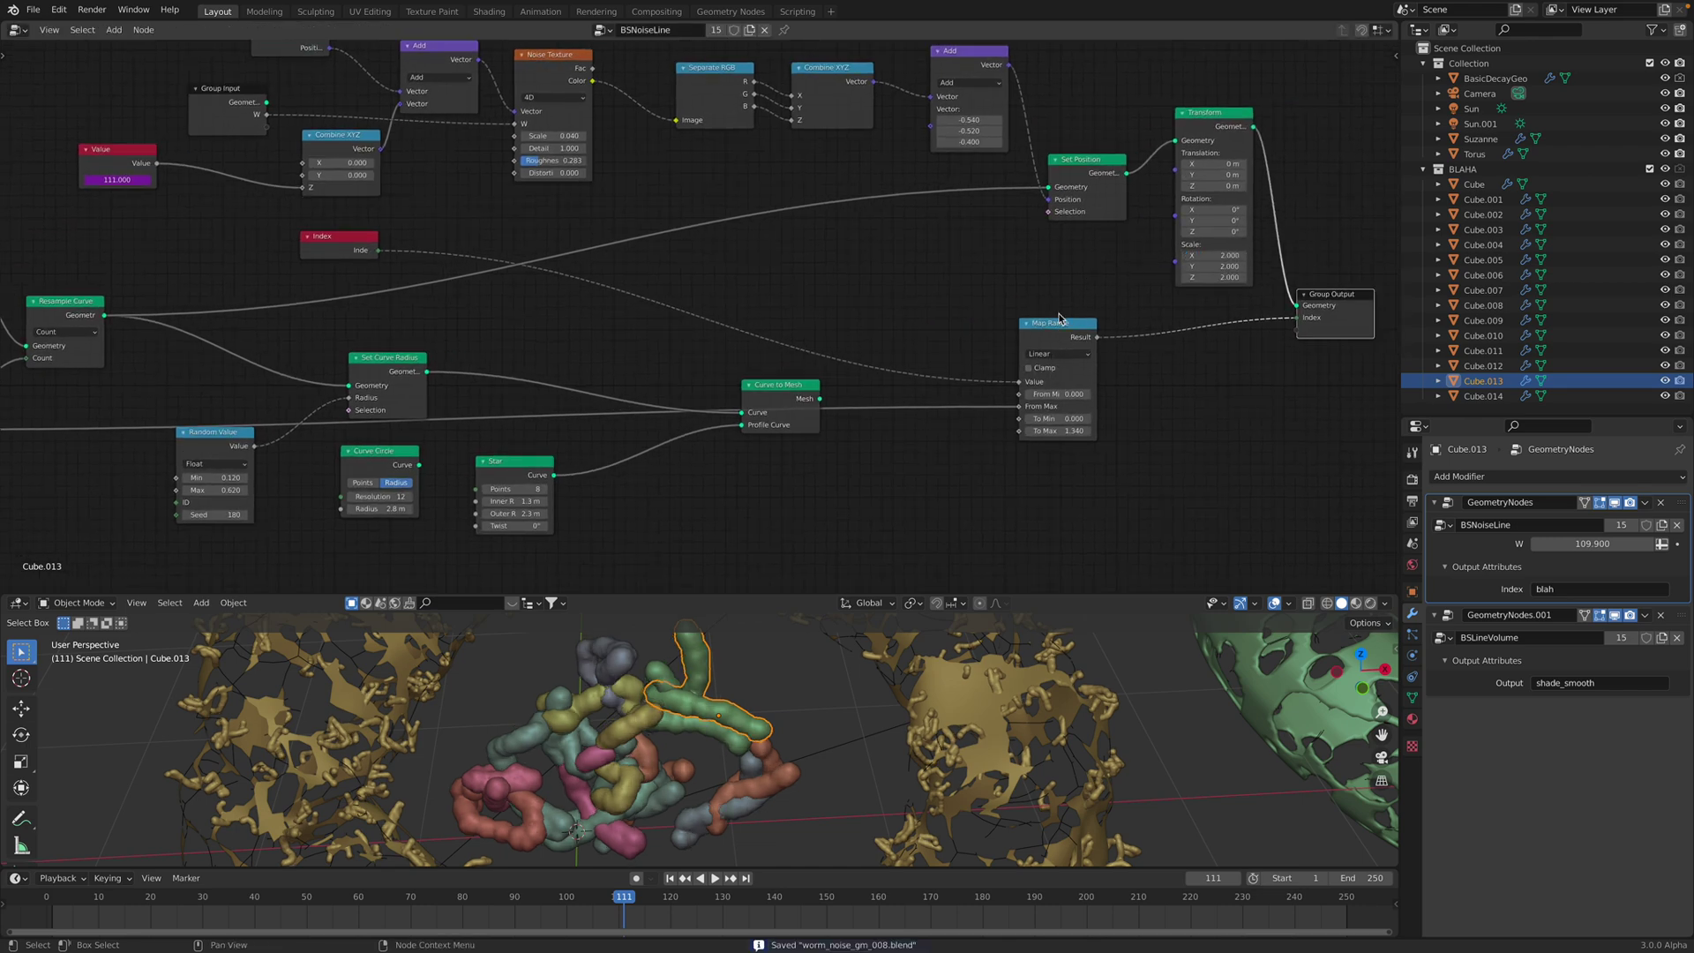
Move the Map Range node beneath the Transform node and bring the Group Output node closer to them
drag(1059, 321, 1186, 314)
scroll(1217, 312, down, 1)
middle_drag(1217, 312, 1054, 324)
drag(1128, 306, 1159, 287)
scroll(1125, 306, up, 2)
drag(1042, 340, 1070, 337)
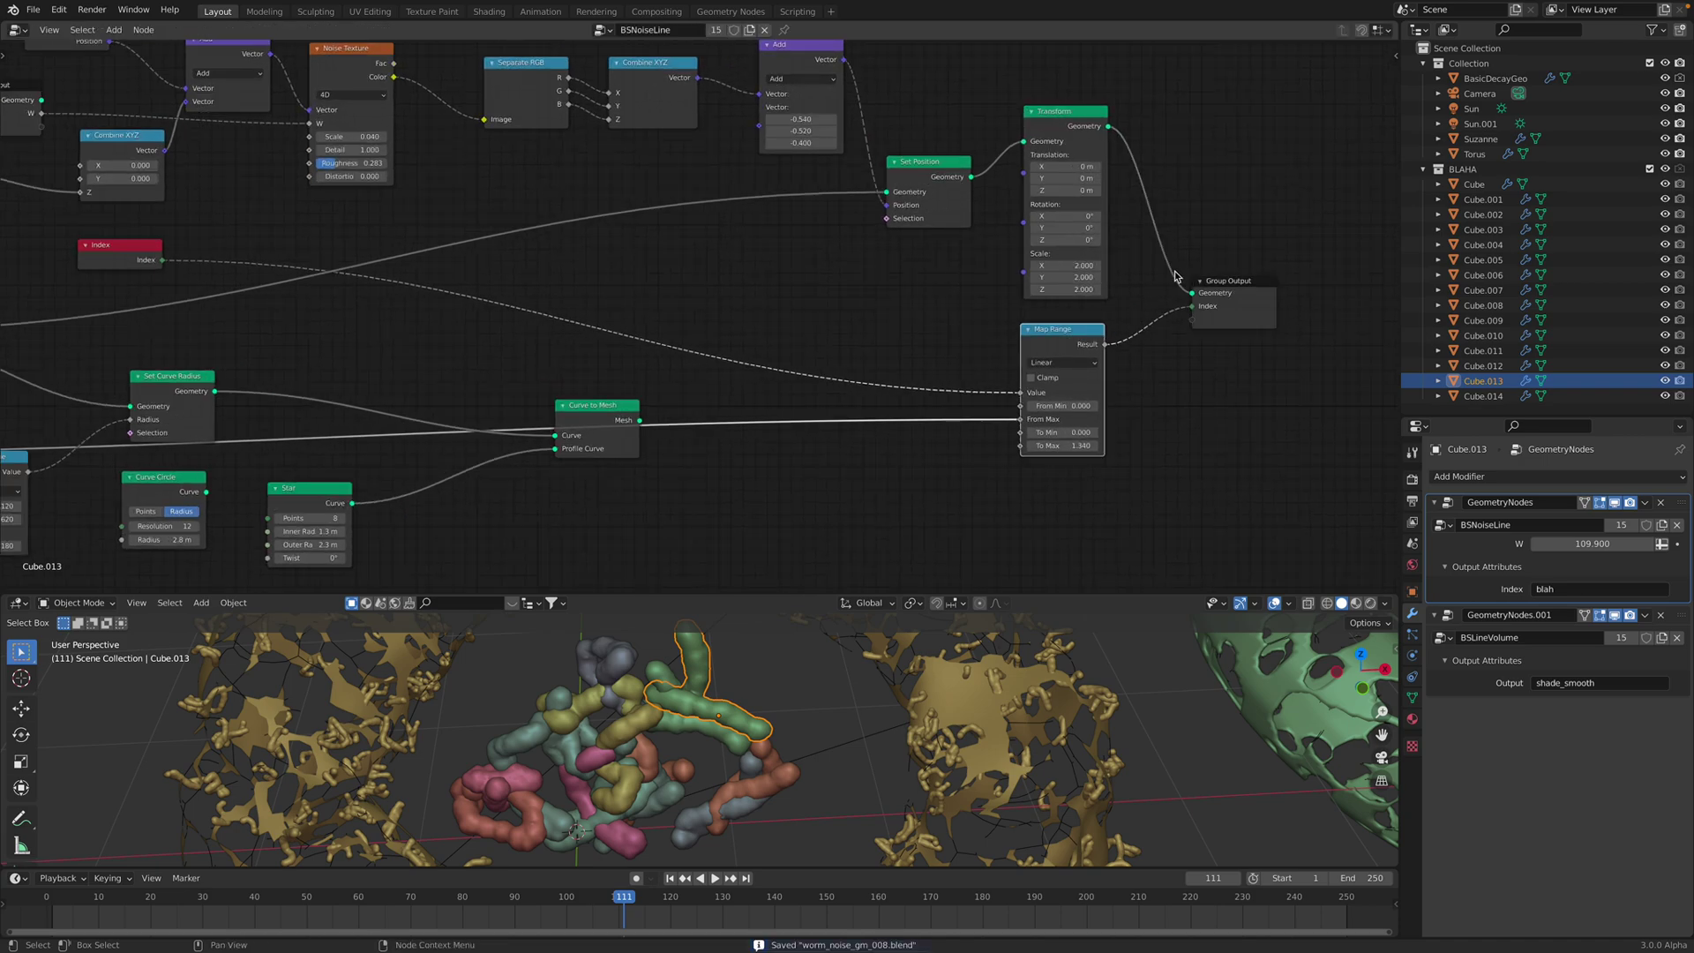
Move the Index node across the tree to sit just before the Map Range node it feeds
middle_drag(710, 308, 840, 326)
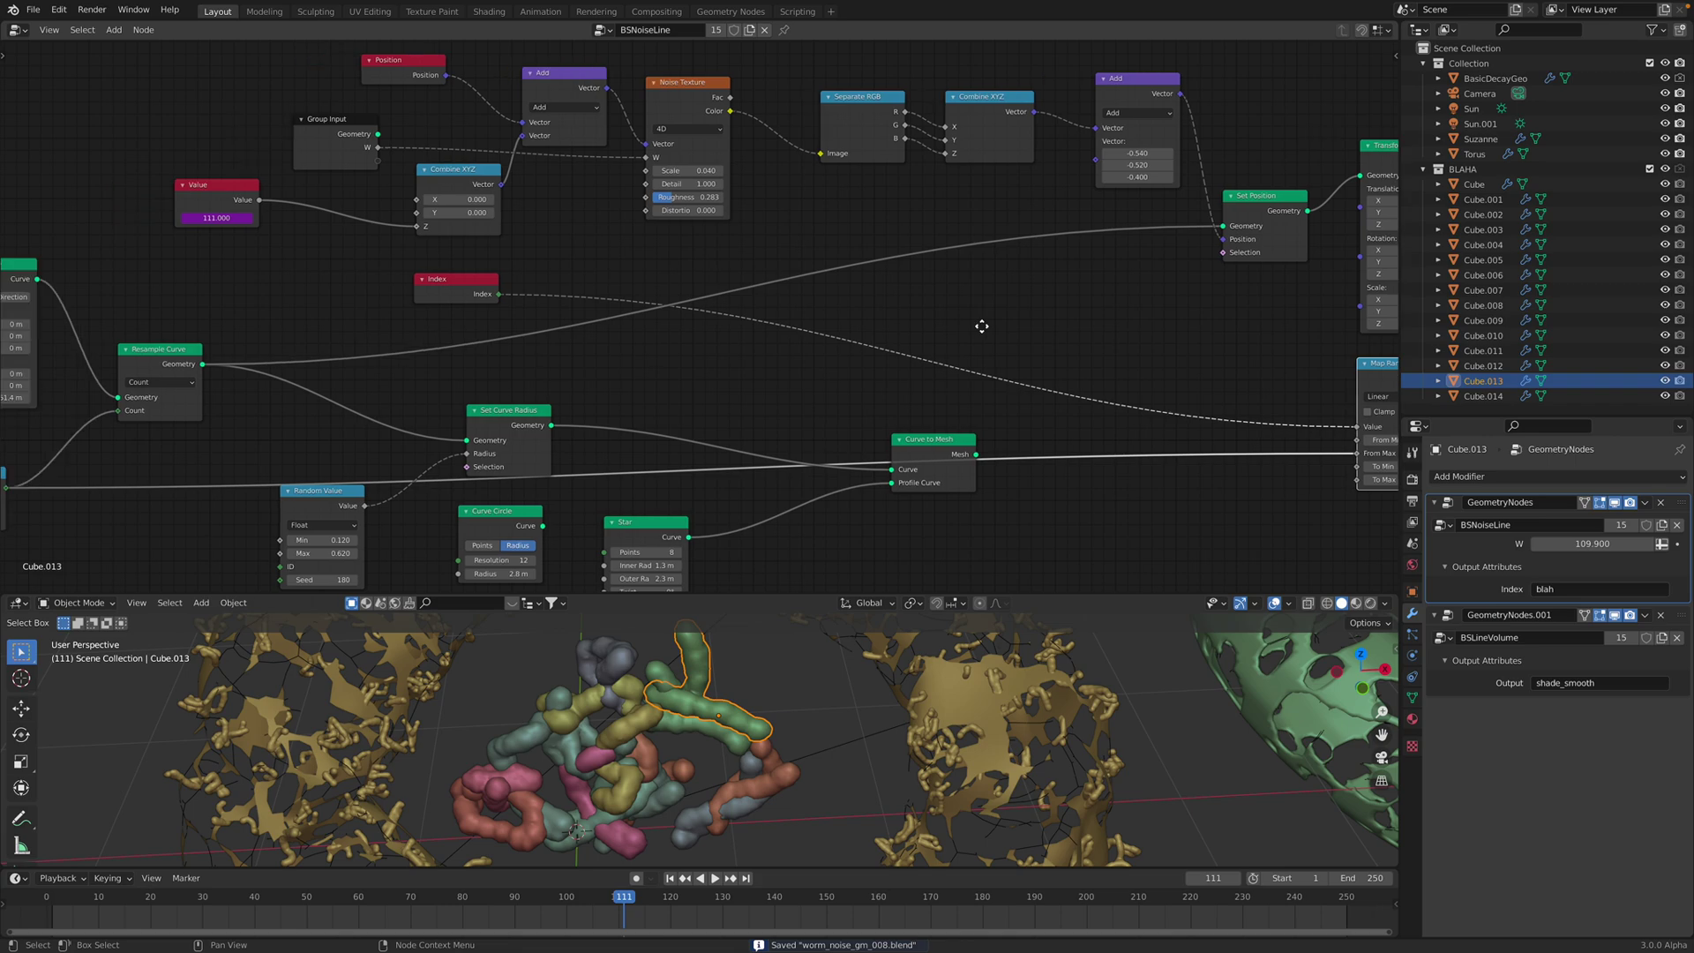
middle_drag(982, 327, 1064, 323)
drag(527, 276, 1044, 333)
middle_drag(1059, 336, 707, 291)
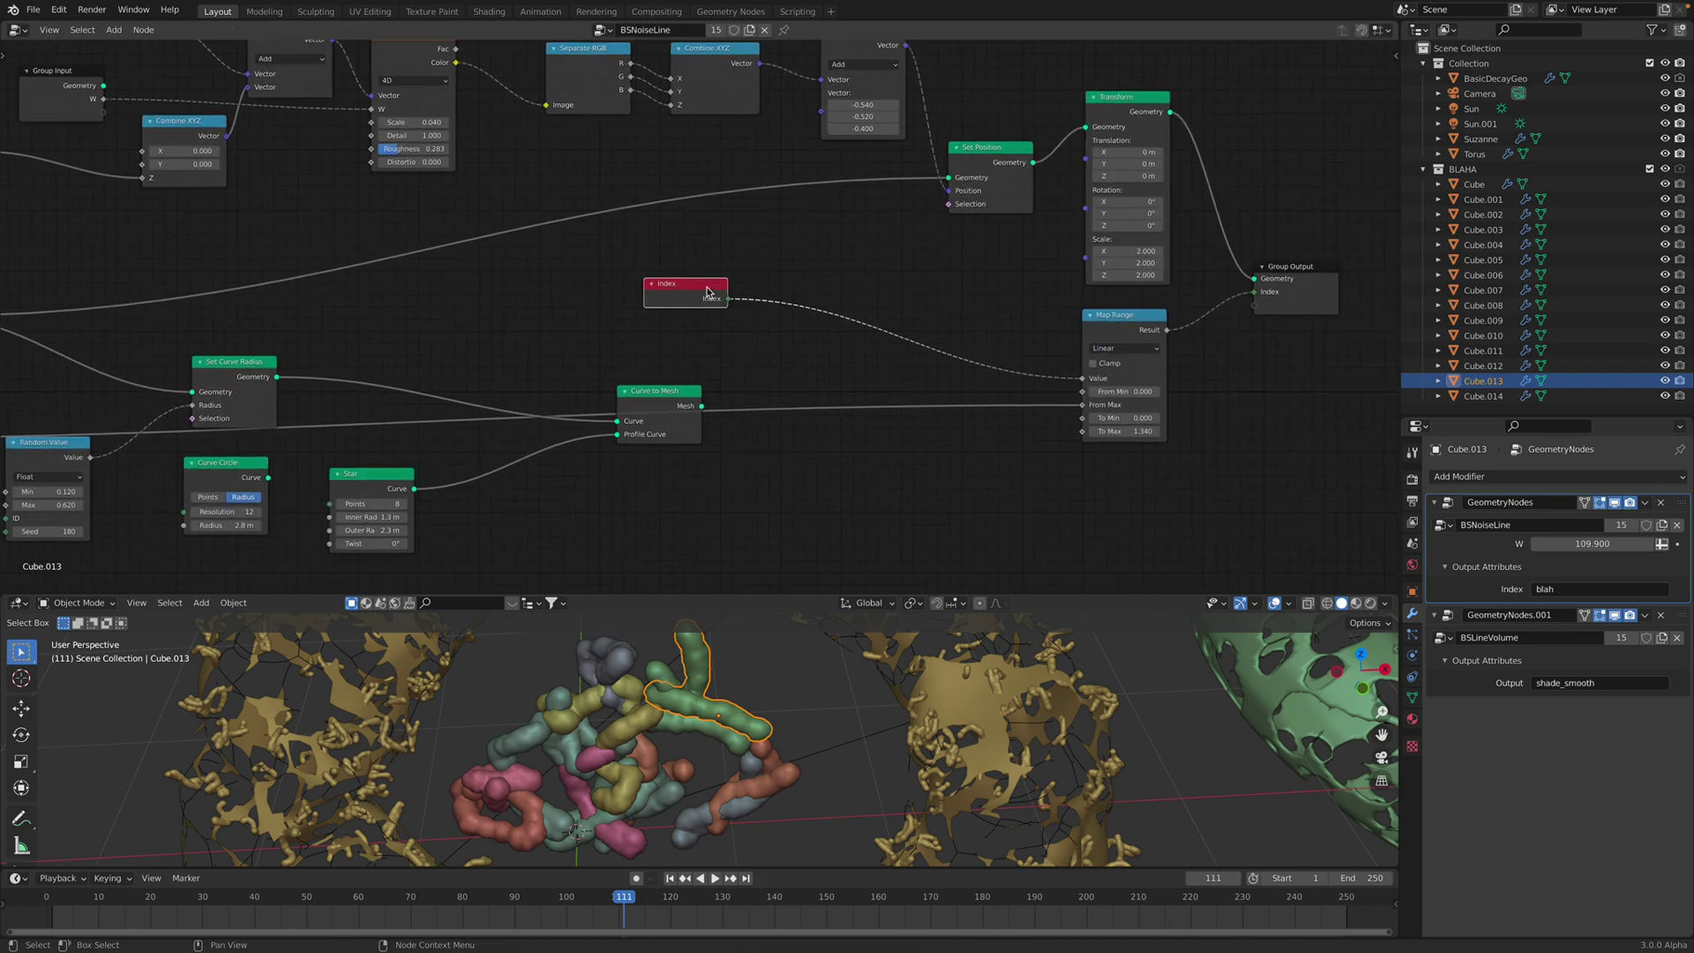
drag(707, 292, 976, 347)
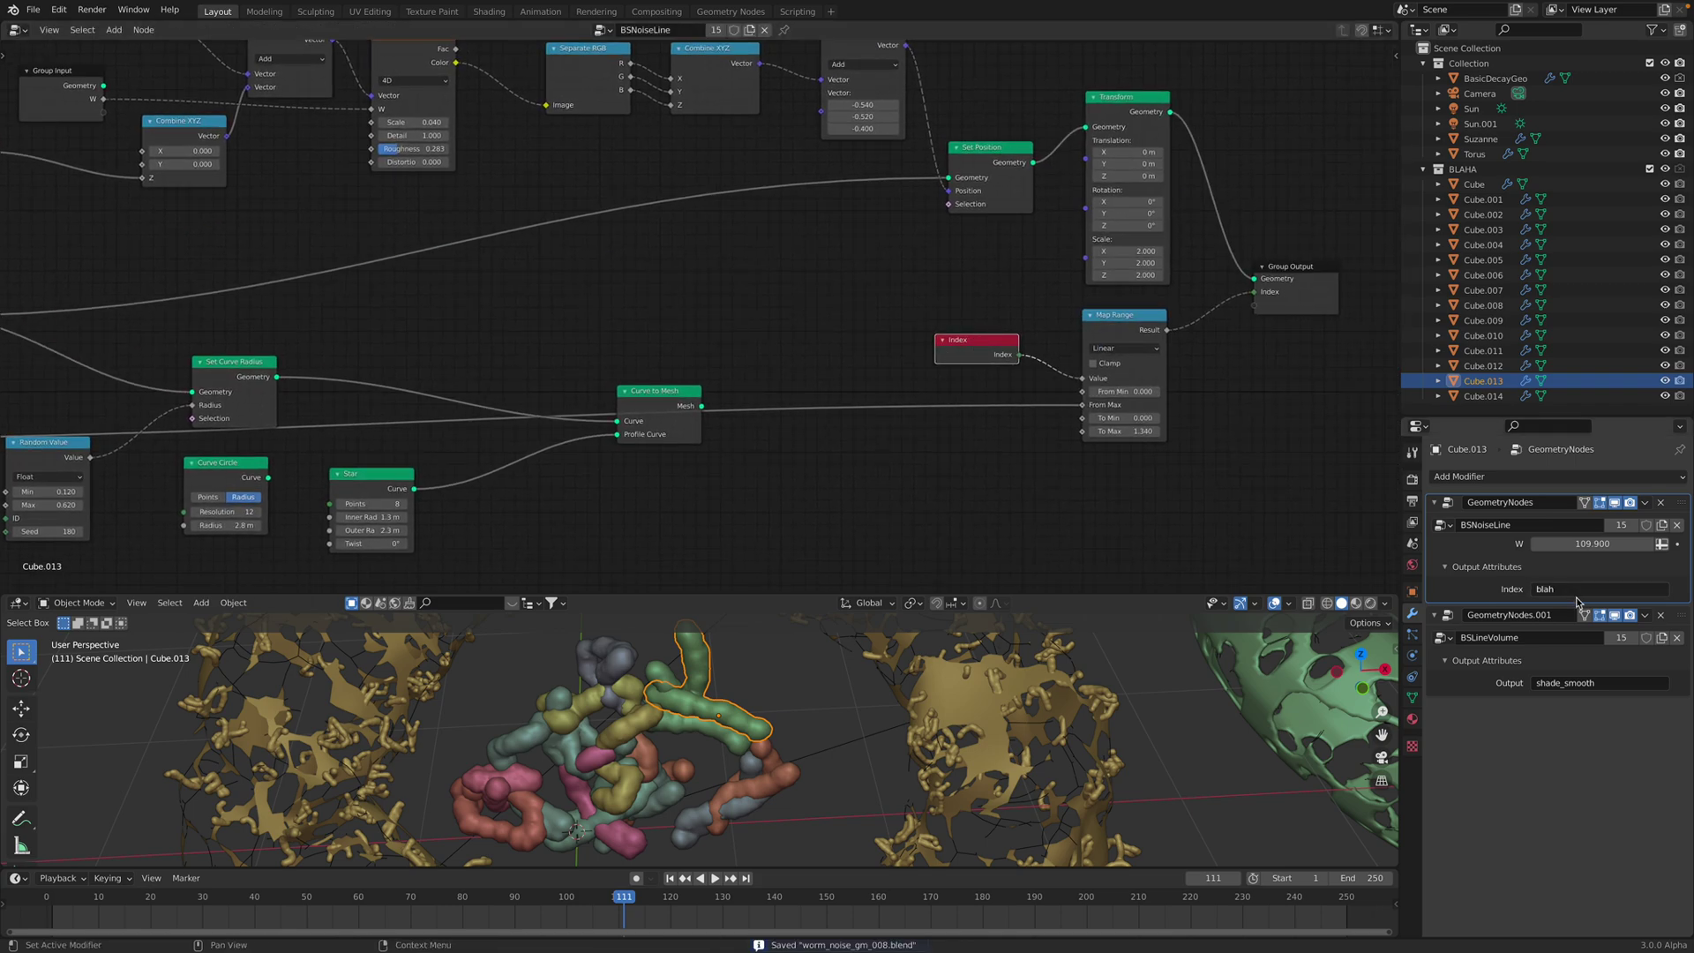
drag(990, 341, 1008, 343)
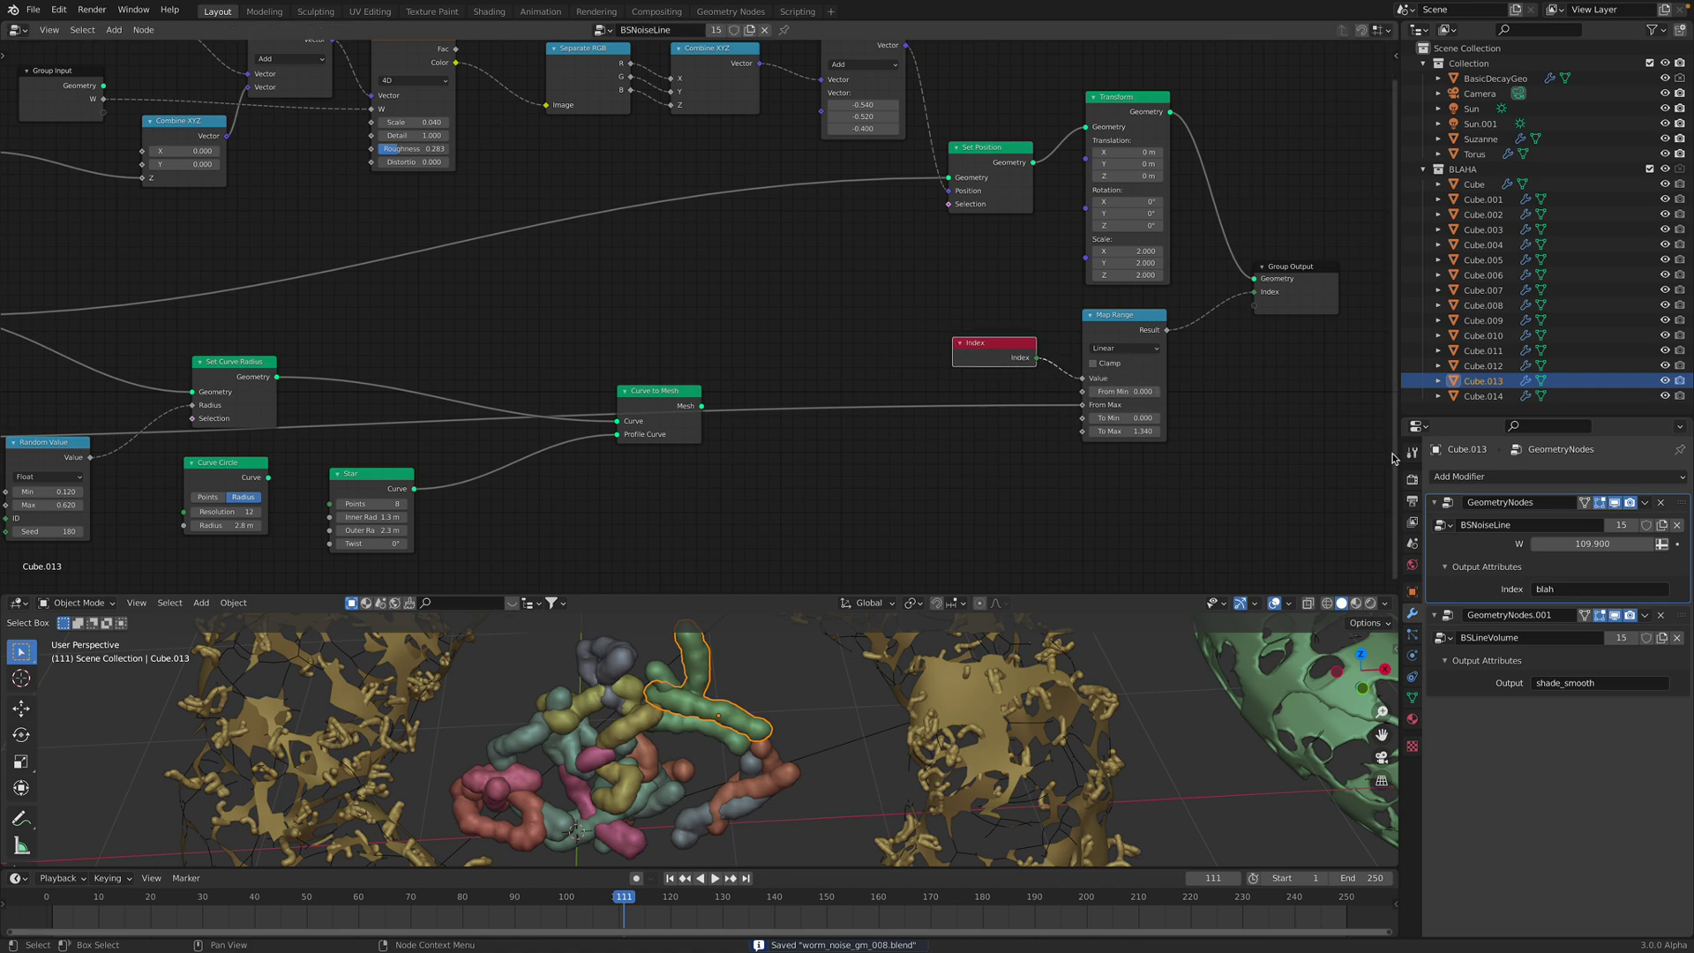
Move the Curve to Mesh node near the Index node and bring the Set Curve Radius node closer to Curve to Mesh
drag(657, 391, 839, 332)
middle_drag(528, 371, 766, 338)
scroll(766, 338, down, 1)
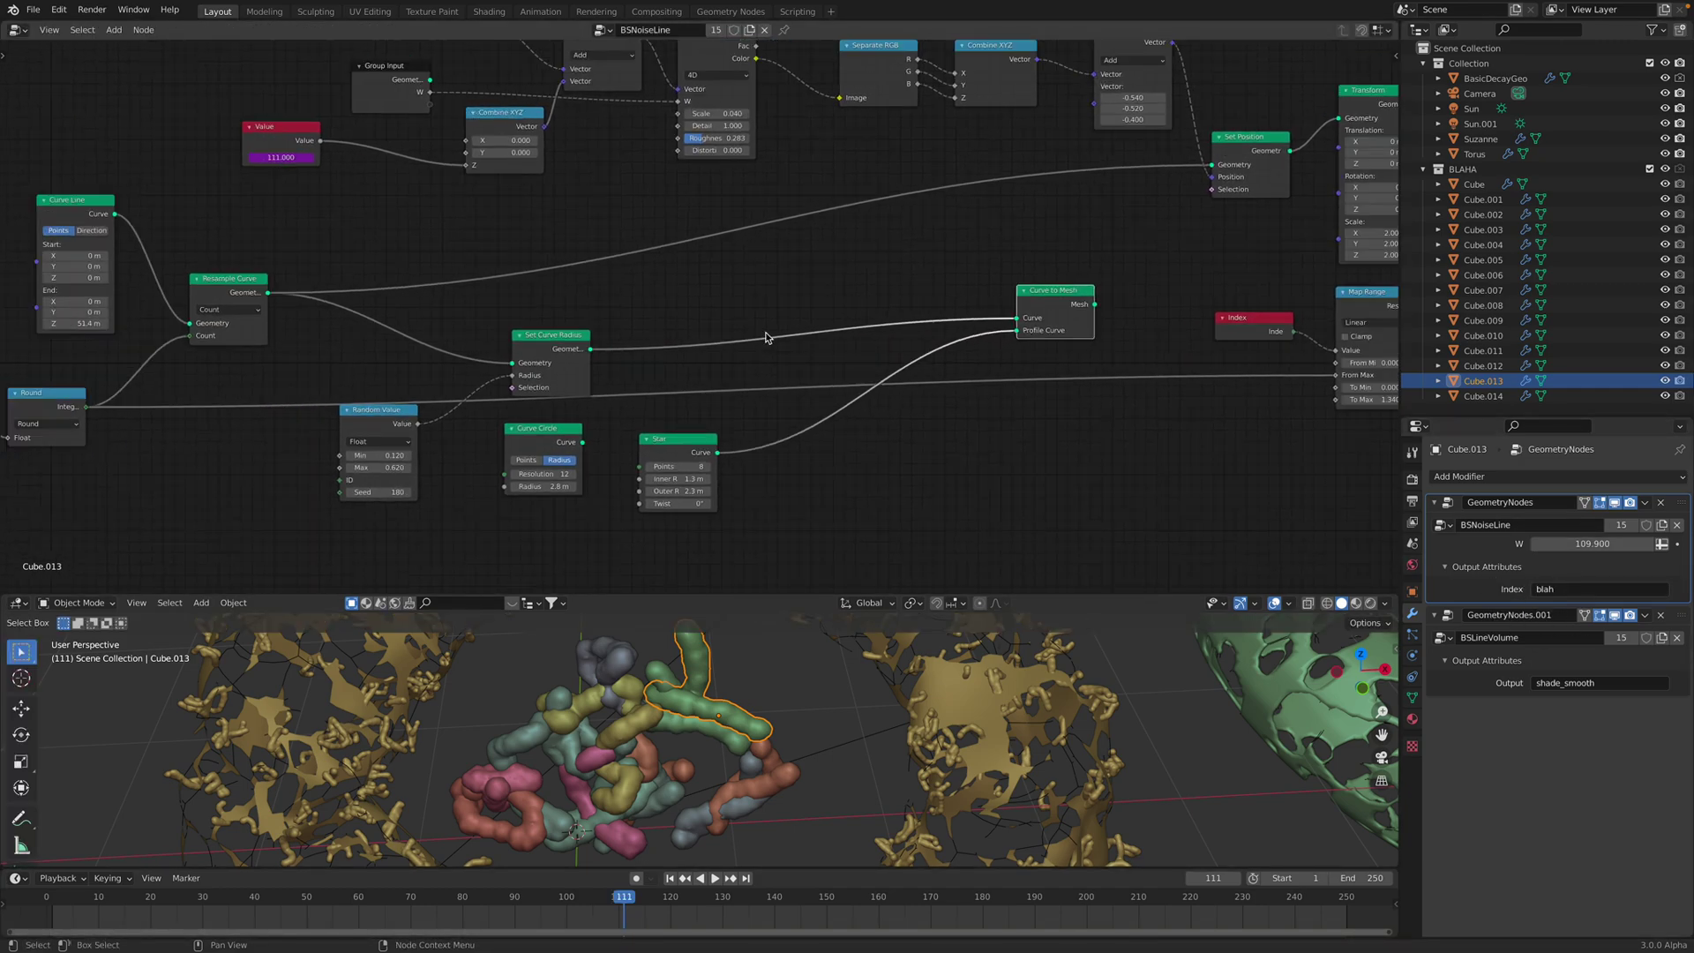
drag(570, 339, 631, 320)
middle_drag(790, 330, 753, 331)
drag(571, 321, 723, 308)
middle_drag(795, 318, 851, 330)
mouse_move(852, 331)
mouse_down()
mouse_move(876, 325)
mouse_move(826, 312)
mouse_up()
drag(1089, 316, 1106, 329)
middle_drag(784, 391, 901, 385)
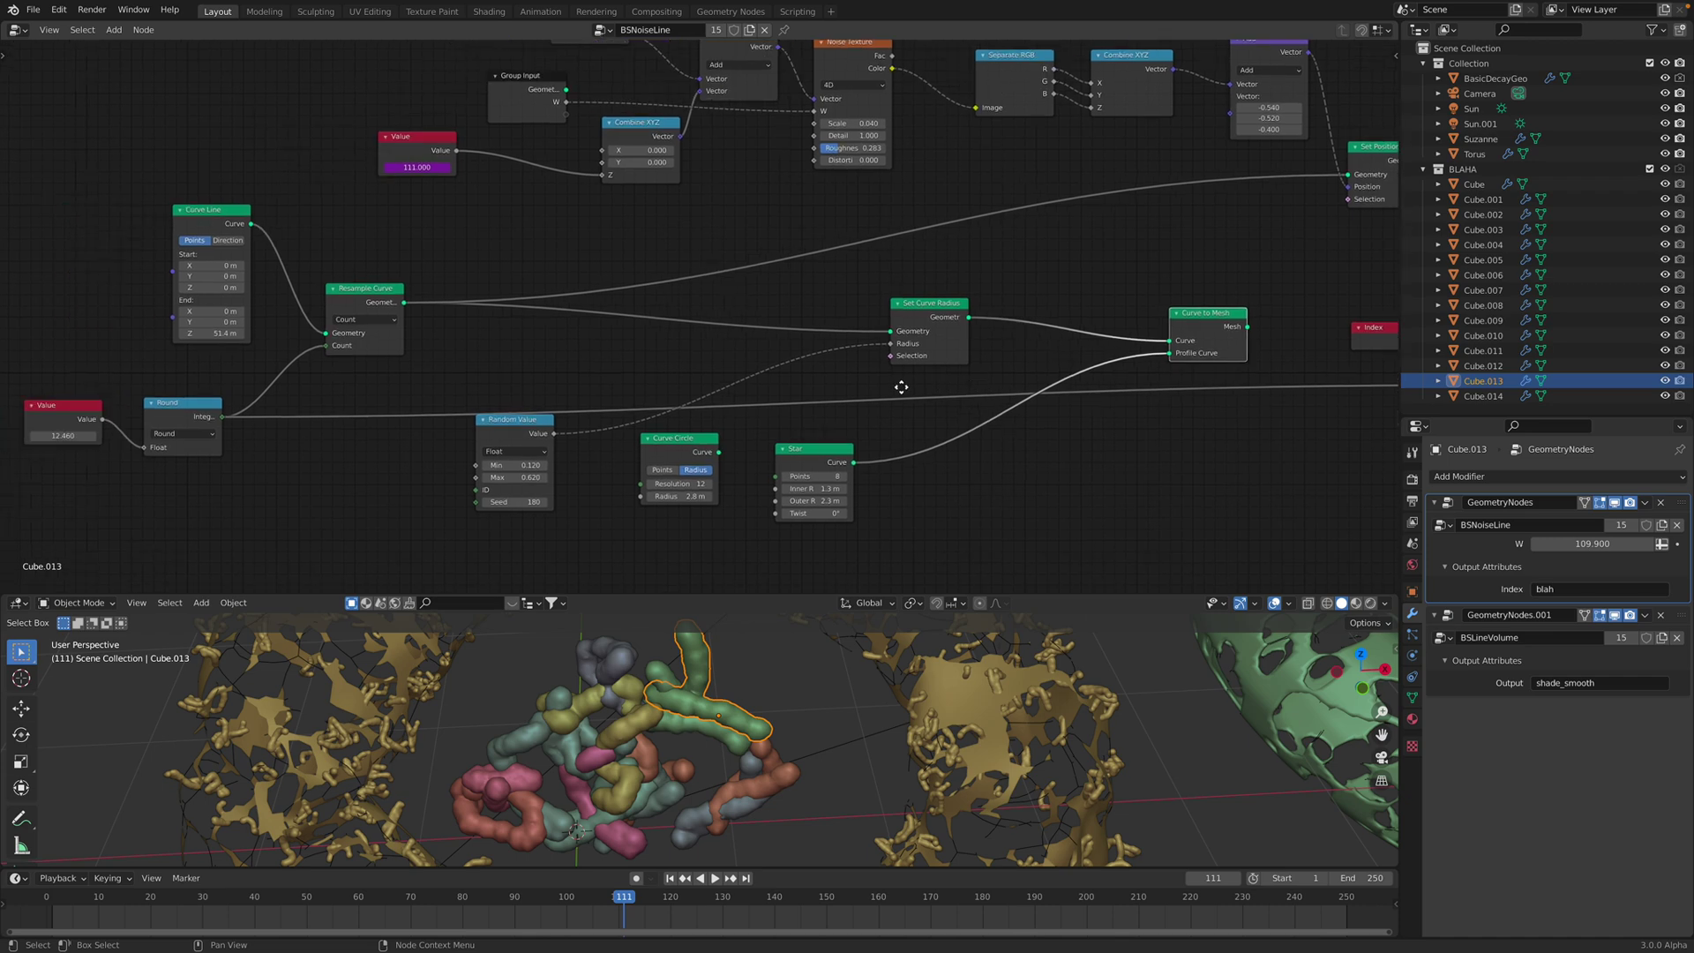
Move the Star node beneath the Curve to Mesh node and shift the Group Input node farther toward the start of the tree
drag(804, 458, 1060, 449)
scroll(895, 422, down, 2)
mouse_move(867, 410)
middle_down()
mouse_move(882, 415)
mouse_move(867, 426)
middle_up()
scroll(439, 261, up, 1)
middle_drag(593, 250, 399, 331)
drag(391, 209, 127, 156)
middle_drag(180, 173, 288, 198)
scroll(287, 199, up, 1)
drag(555, 169, 541, 143)
middle_drag(458, 254, 649, 193)
middle_drag(378, 355, 484, 289)
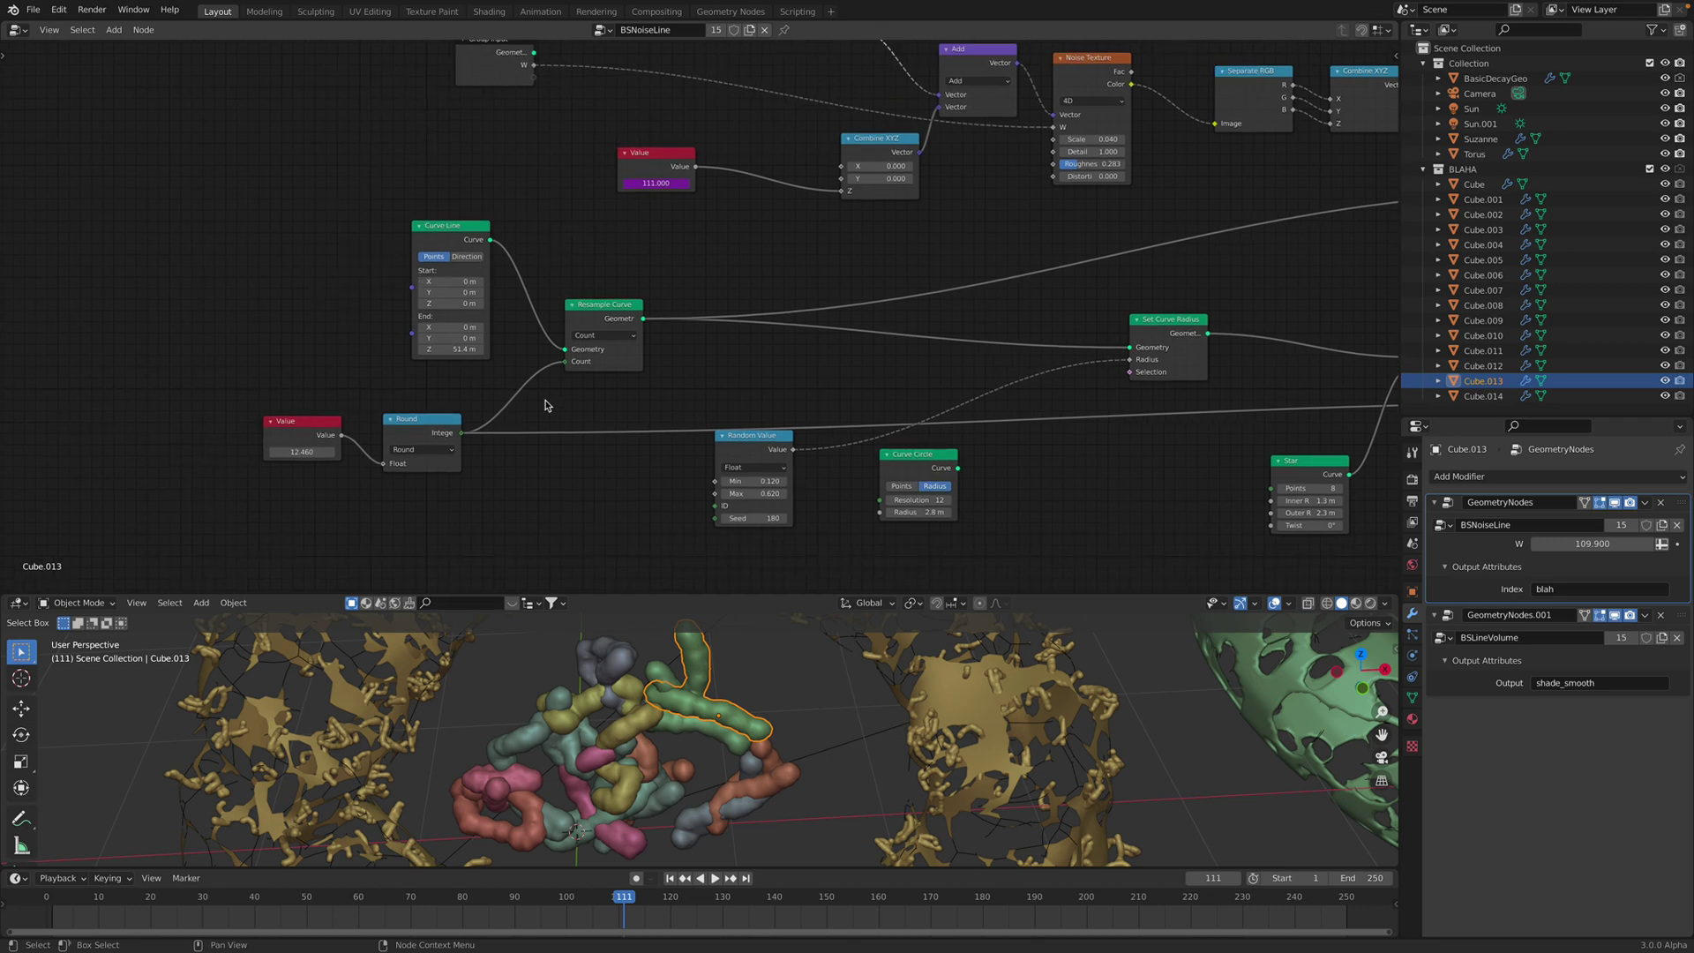
Move the Curve Line node clear of the Resample Curve node and set its End Z to 20 m
scroll(582, 389, up, 1)
drag(467, 240, 388, 196)
scroll(438, 219, up, 1)
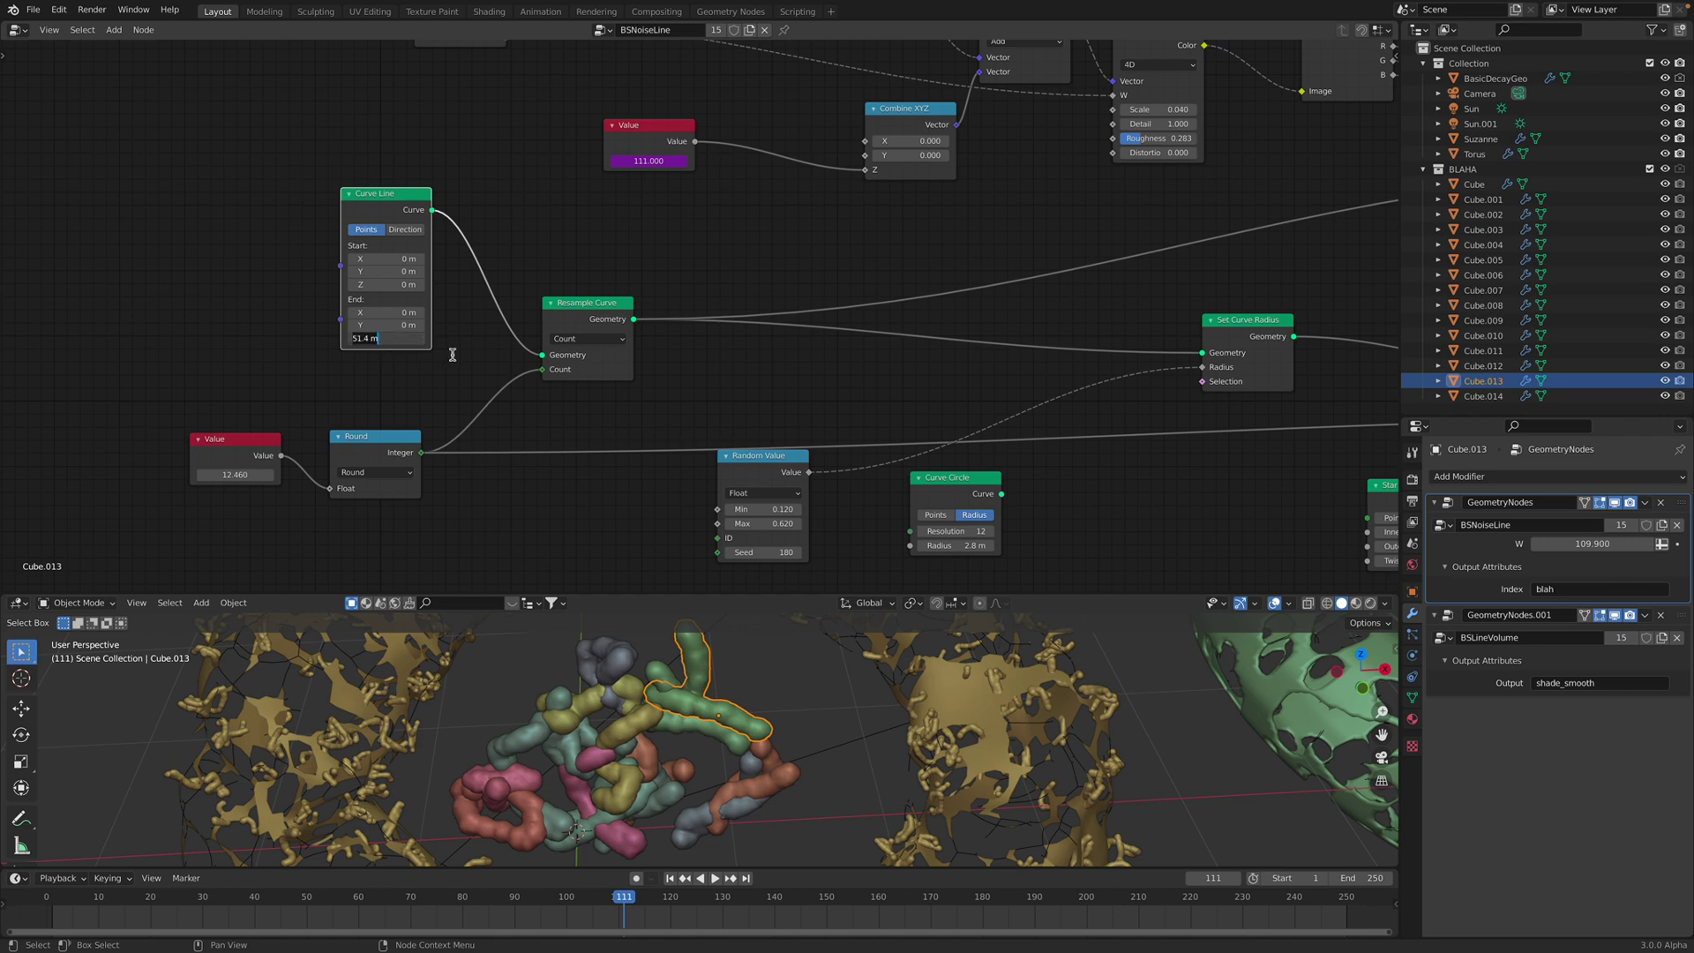
key(ctrl+a)
text(20)
key(Return)
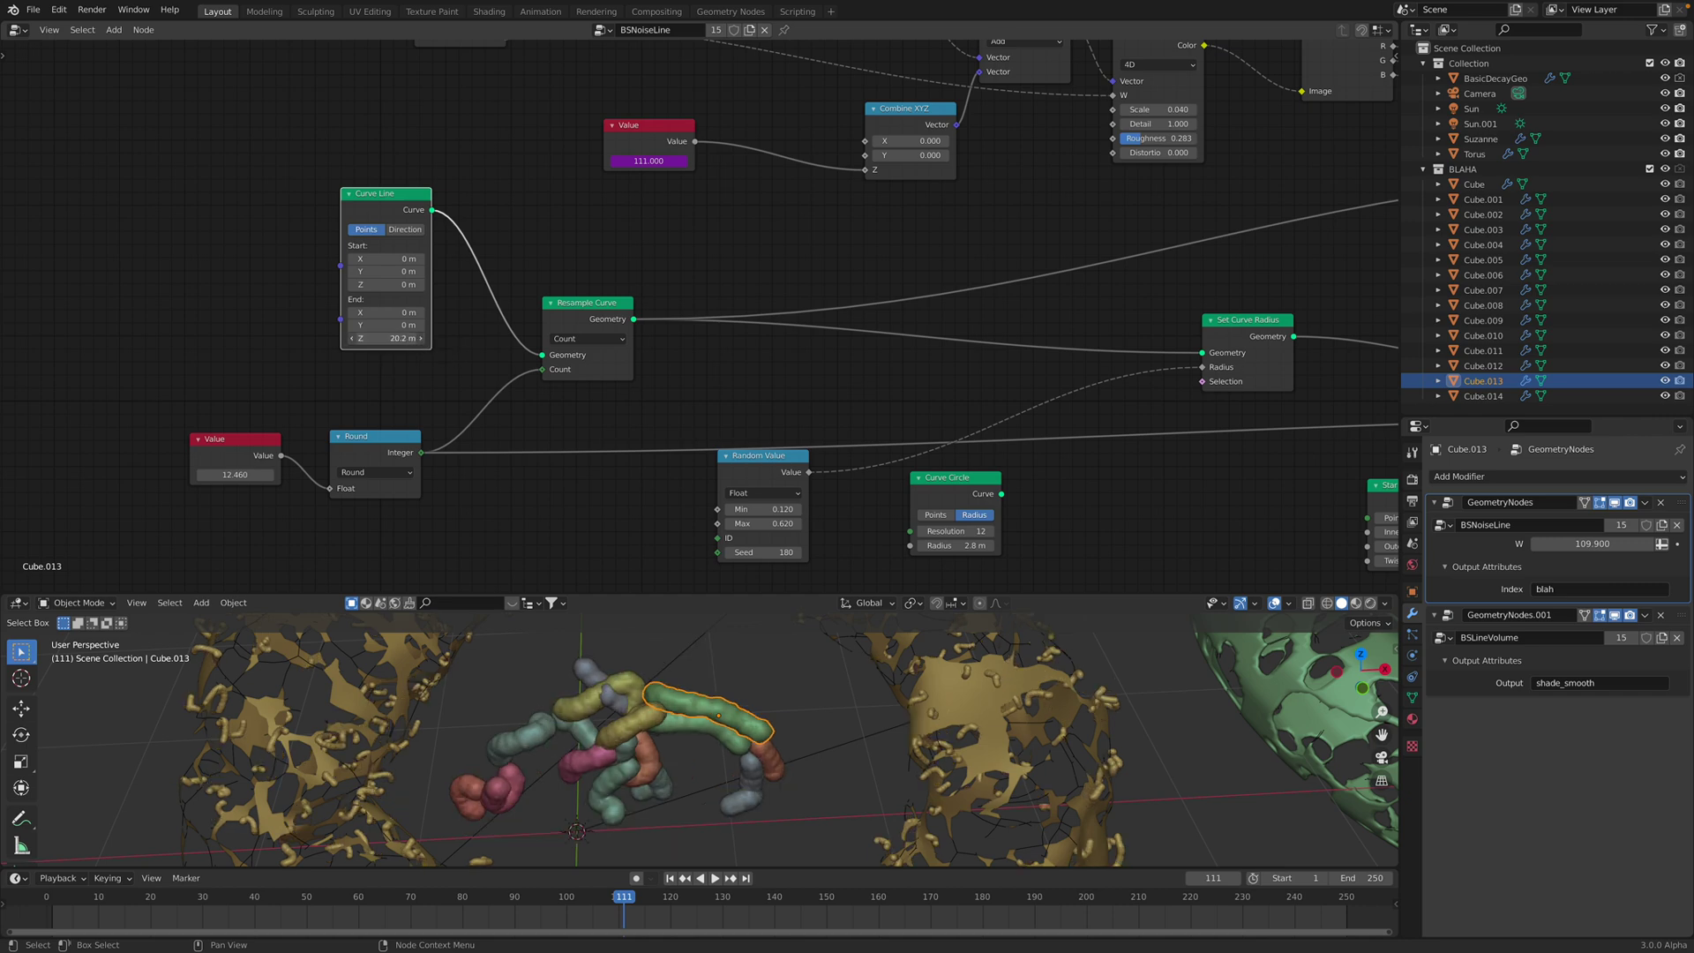
Vary the Curve Line's End Z, set it back to 20 m, and play the animation up to frame 137
drag(388, 338, 442, 338)
click(401, 340)
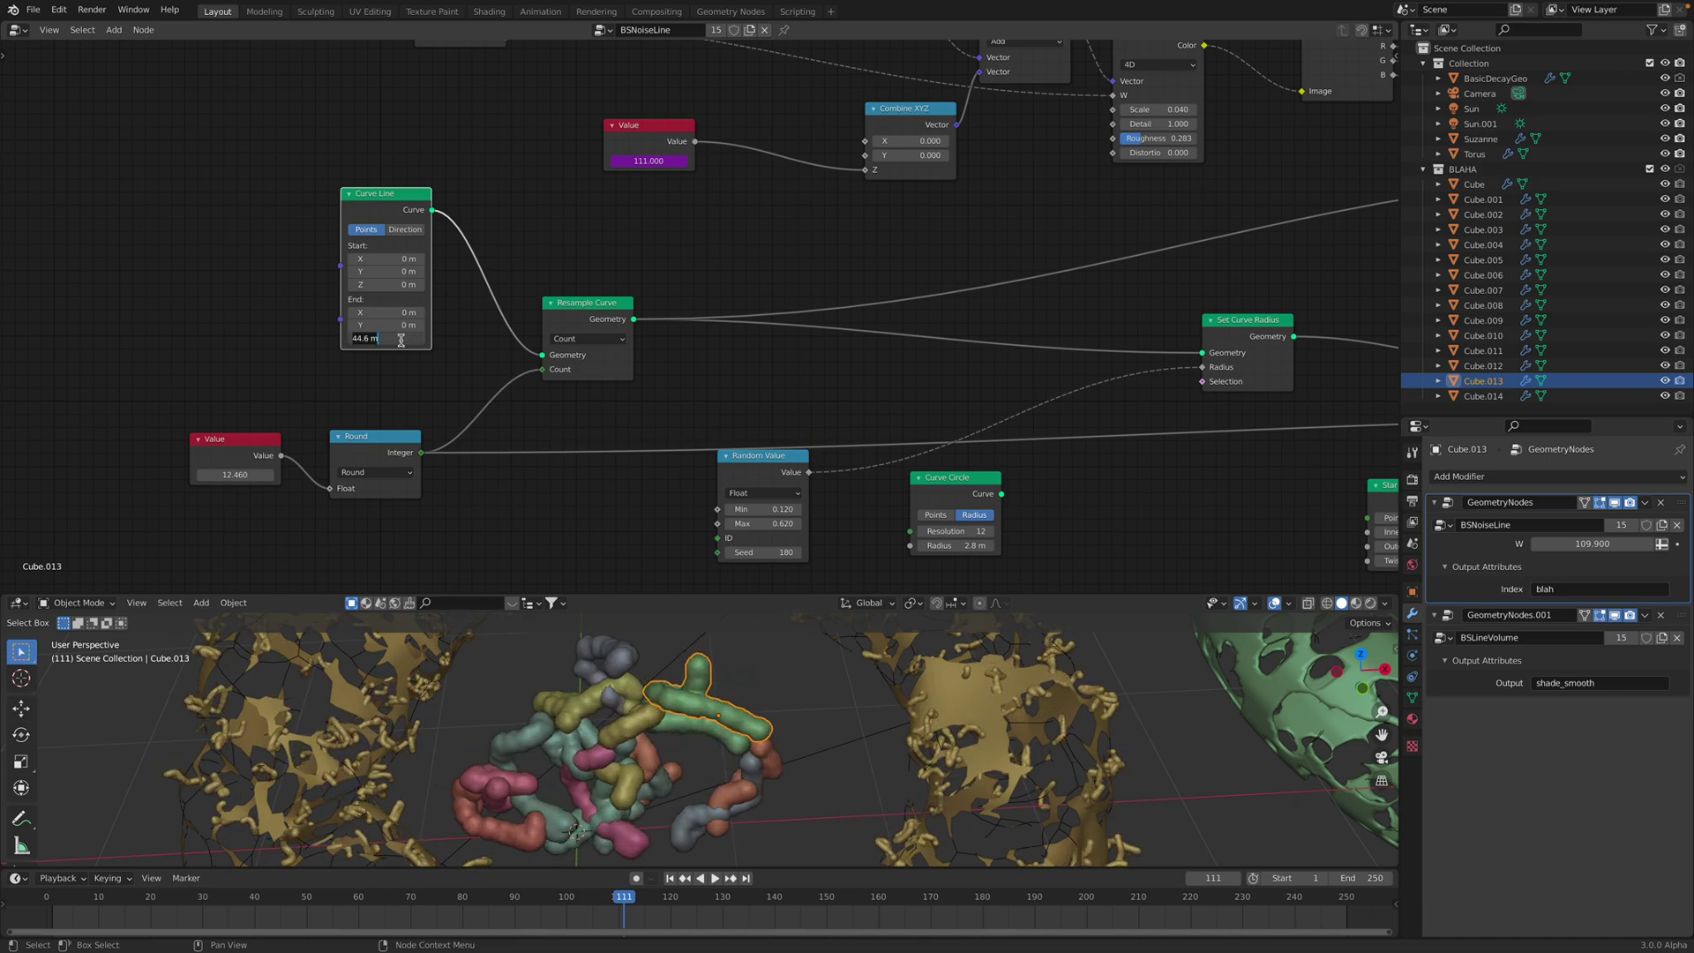
text(20)
key(Return)
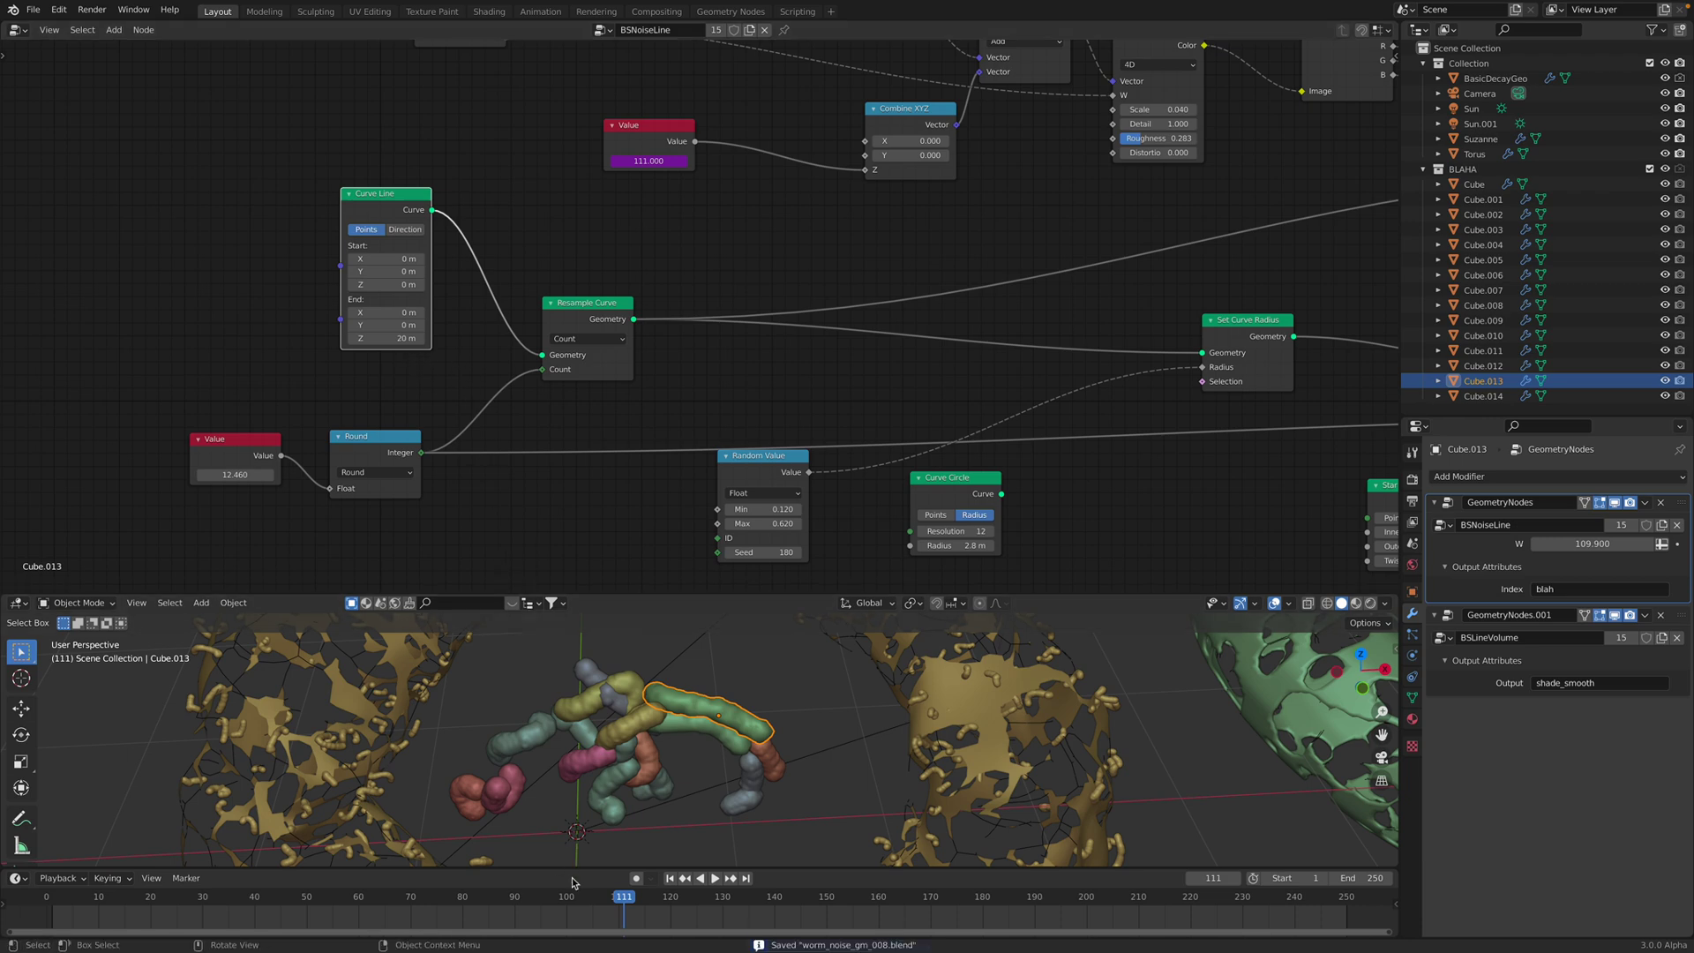
click(715, 878)
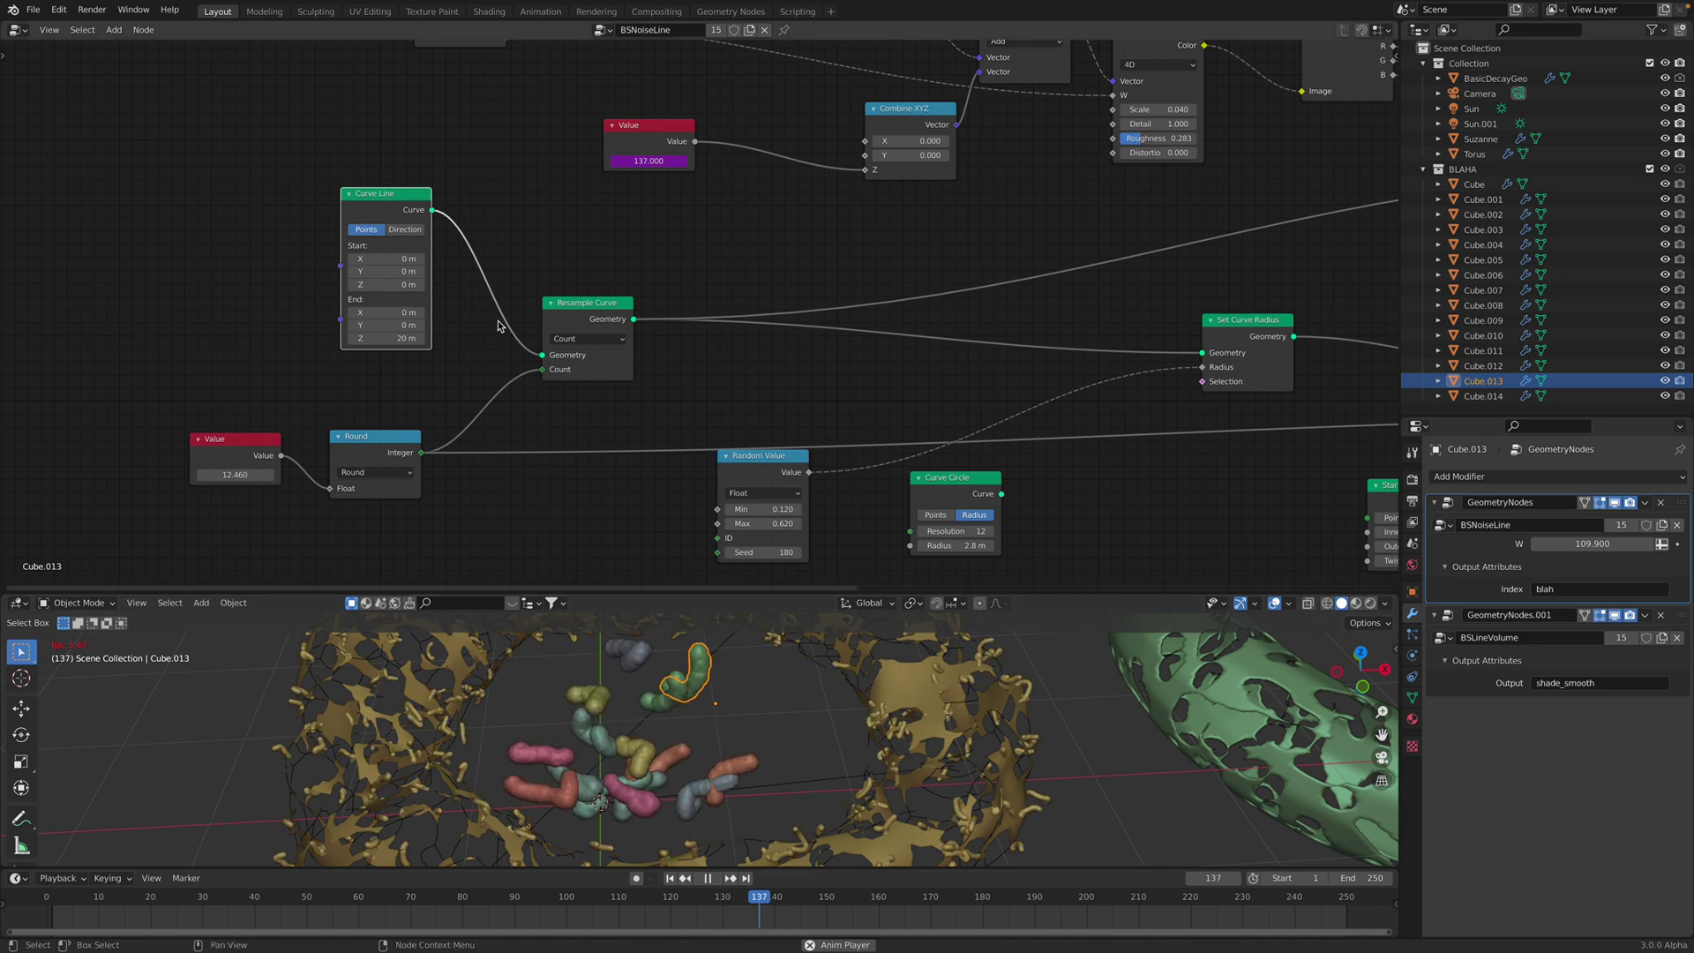
key(space)
Tidy the Curve Line, Resample Curve and Round nodes, and set the Value node feeding Round to 12
mouse_move(395, 195)
mouse_down()
mouse_move(413, 195)
mouse_move(378, 196)
mouse_up()
drag(589, 308, 586, 279)
drag(362, 452, 386, 432)
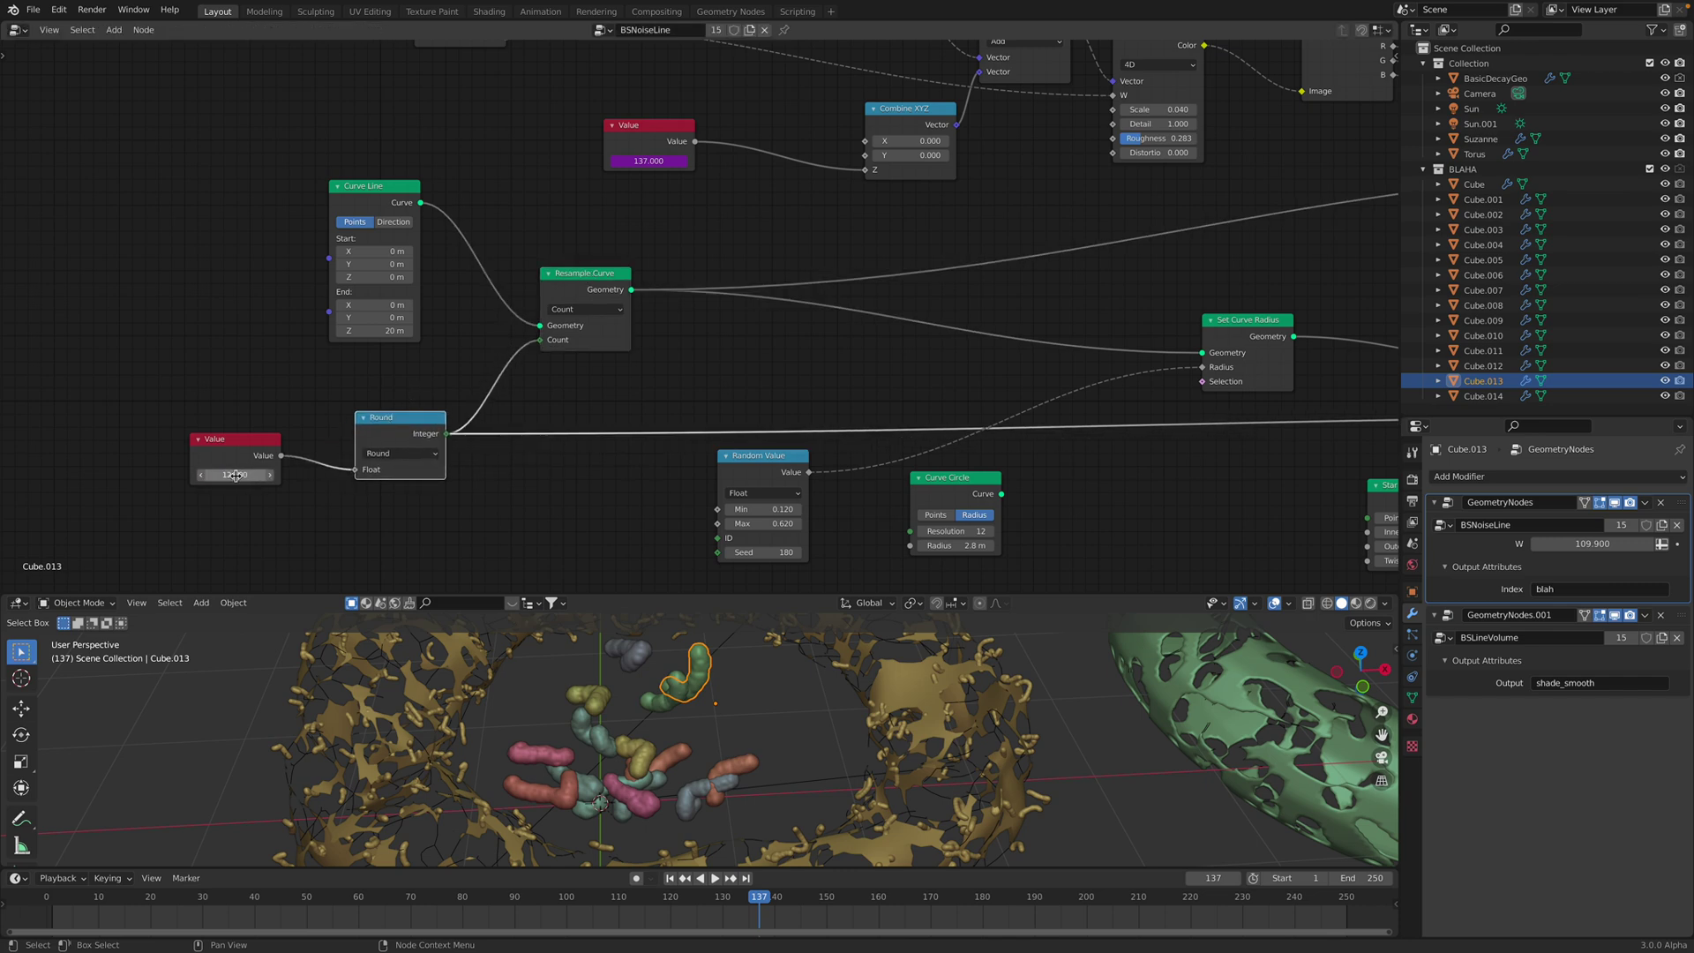
drag(244, 450, 249, 436)
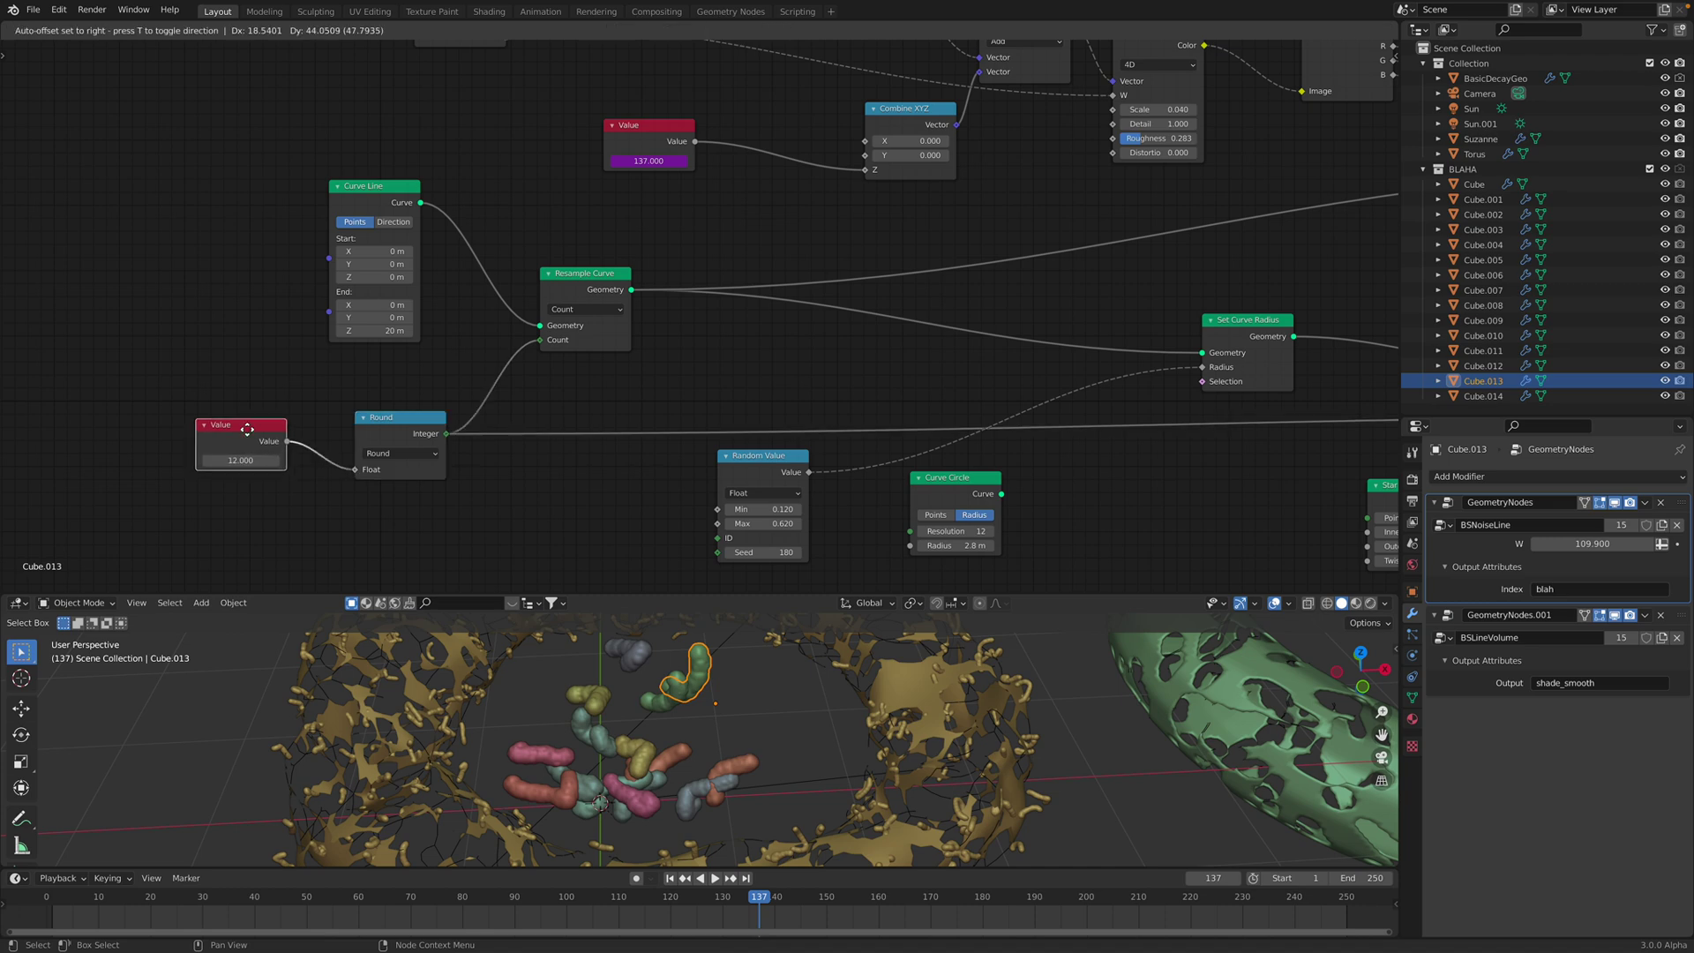
drag(376, 431, 369, 407)
middle_drag(456, 439, 356, 441)
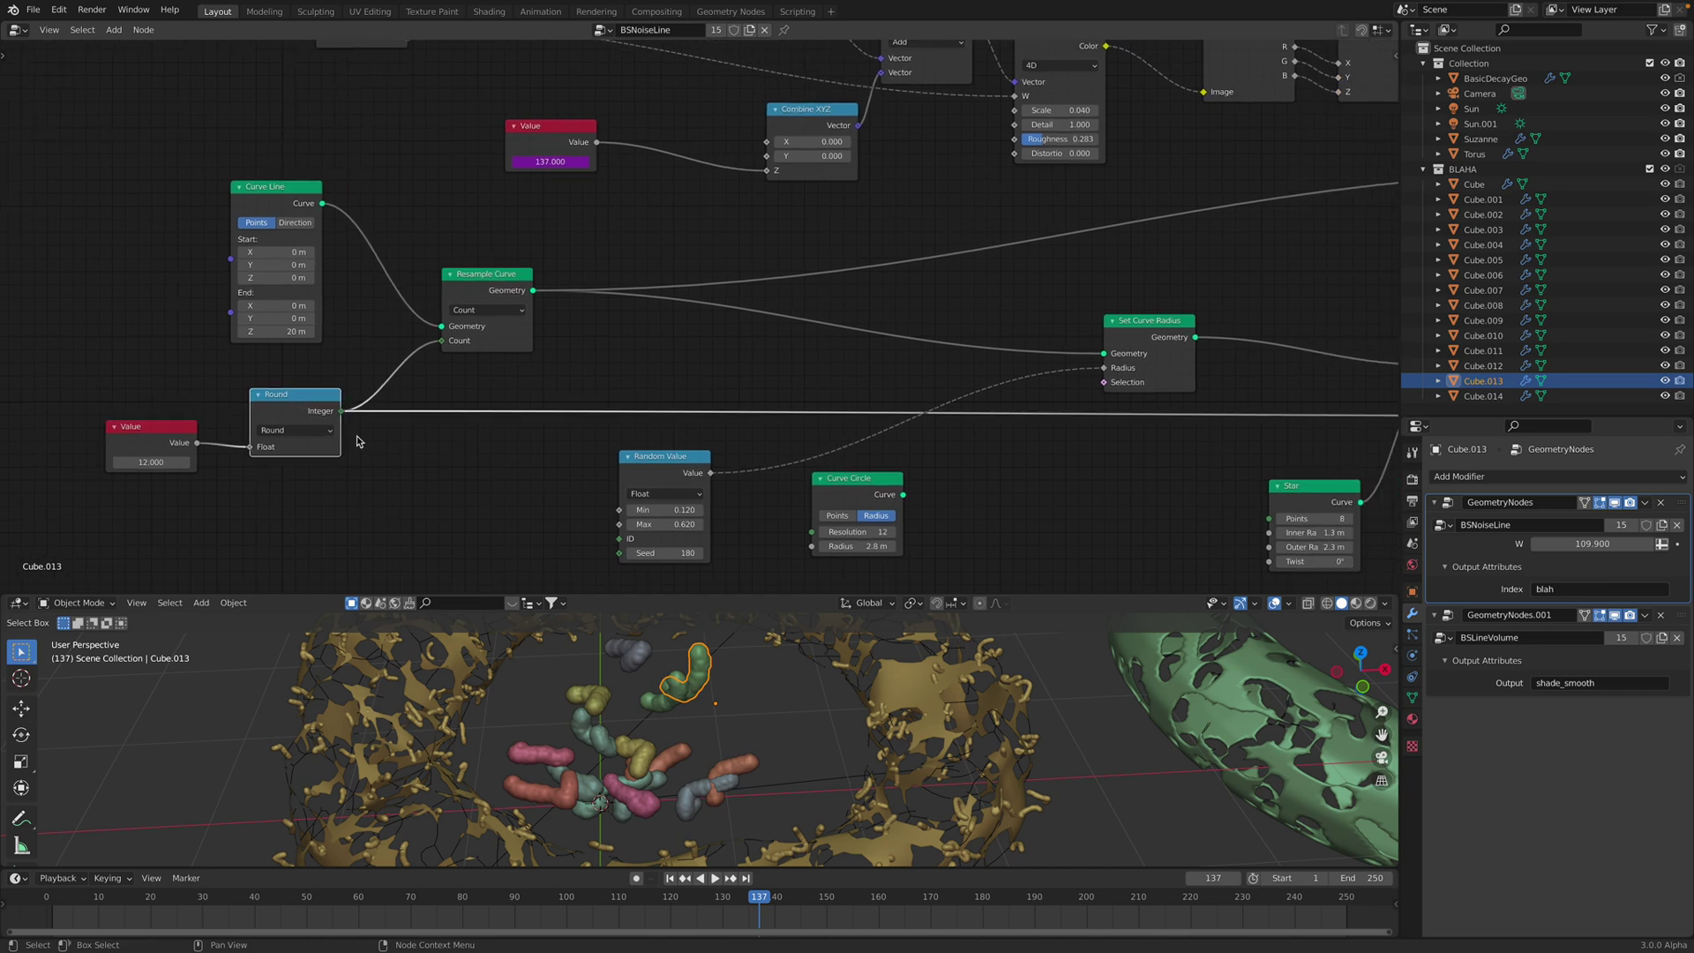
Follow the resampled curve's link through the tree, nudging the Resample Curve and Set Position nodes slightly
middle_drag(499, 284, 388, 297)
drag(383, 292, 388, 295)
middle_drag(477, 327, 318, 257)
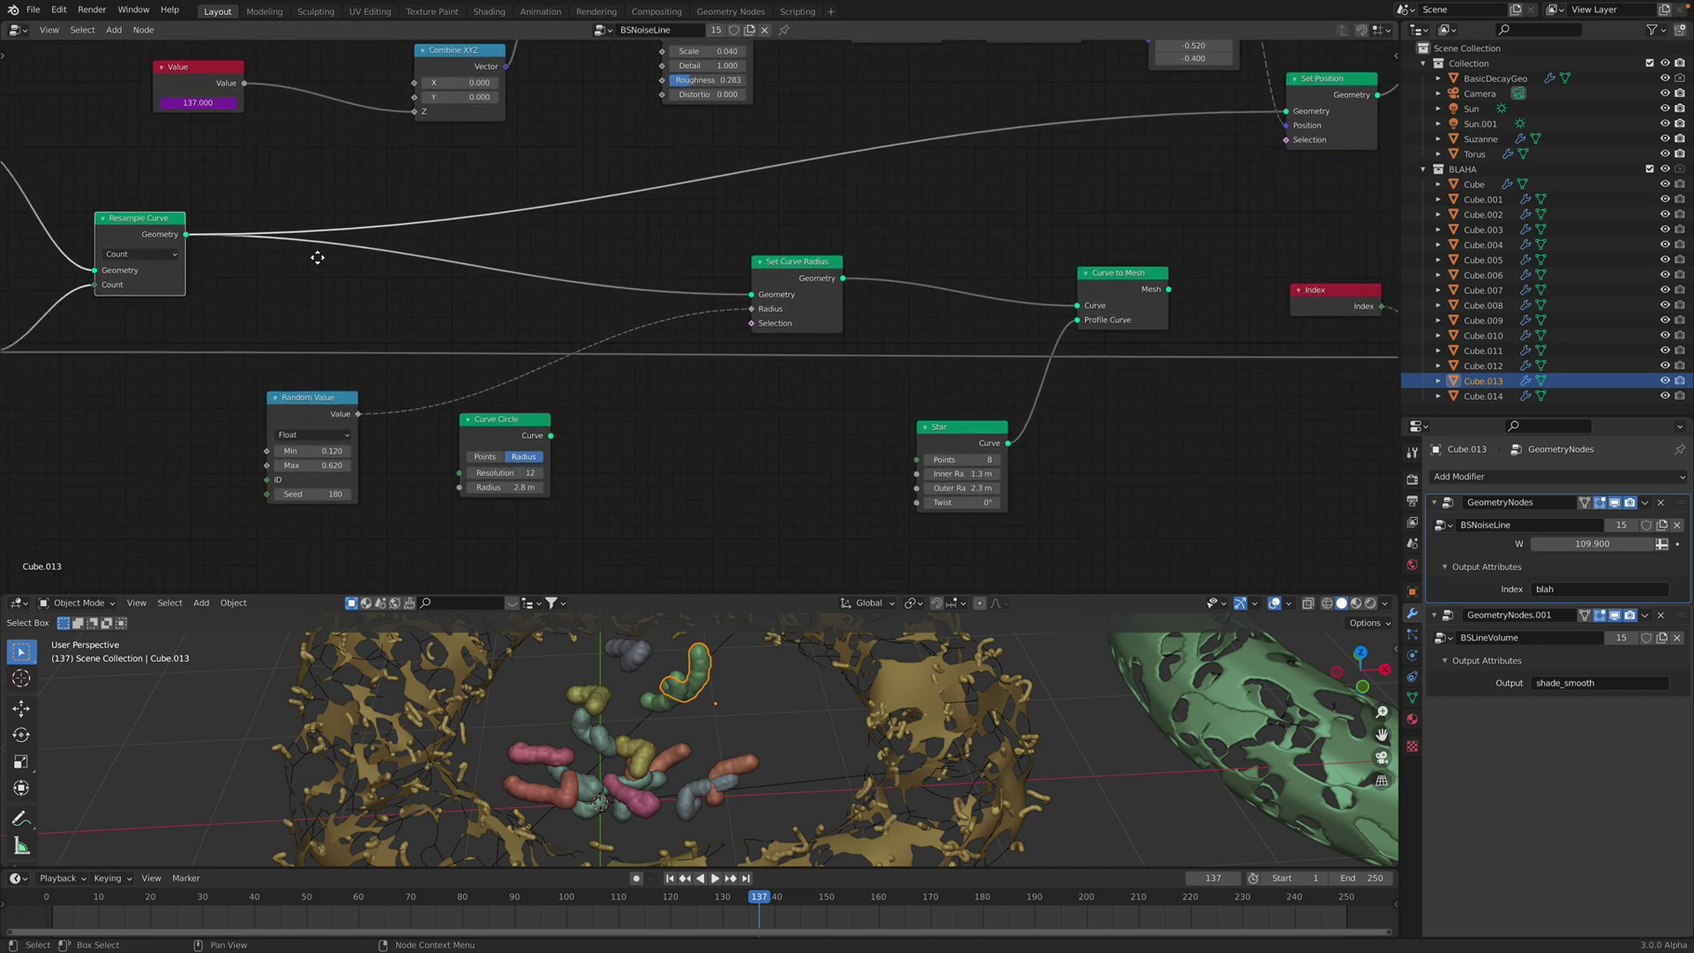
mouse_move(617, 284)
middle_down()
mouse_move(511, 295)
mouse_move(407, 344)
mouse_move(345, 402)
middle_up()
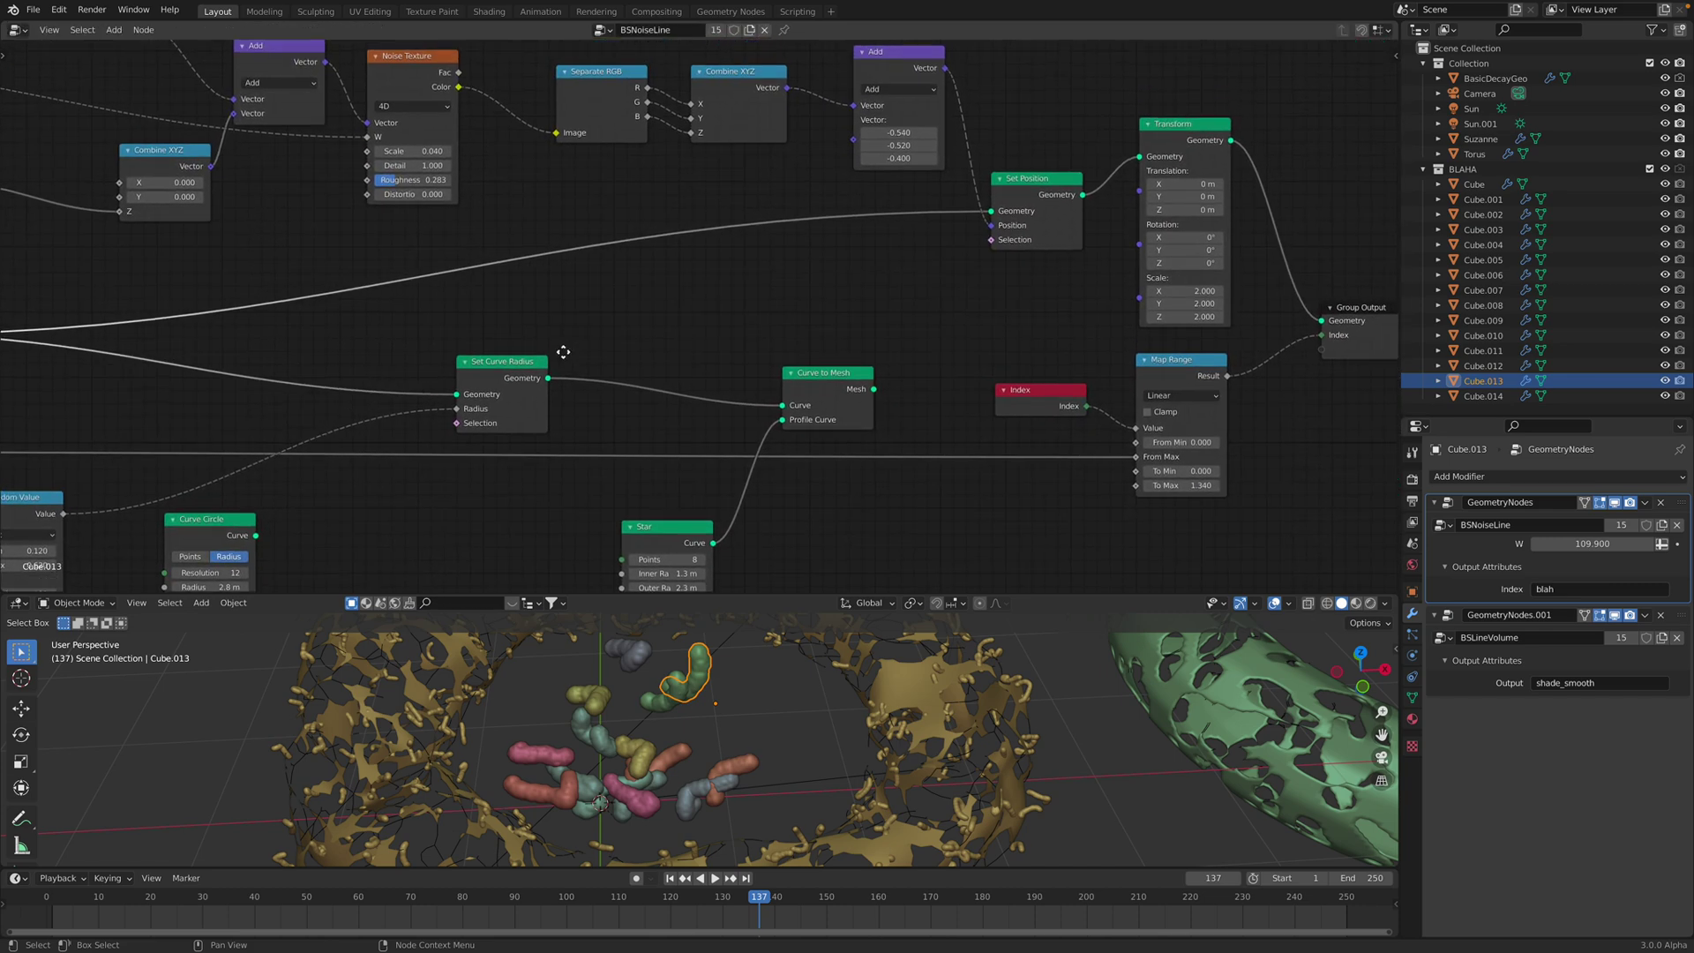
middle_drag(564, 352, 571, 382)
drag(1021, 227, 1025, 221)
scroll(909, 265, down, 2)
middle_drag(910, 265, 1100, 256)
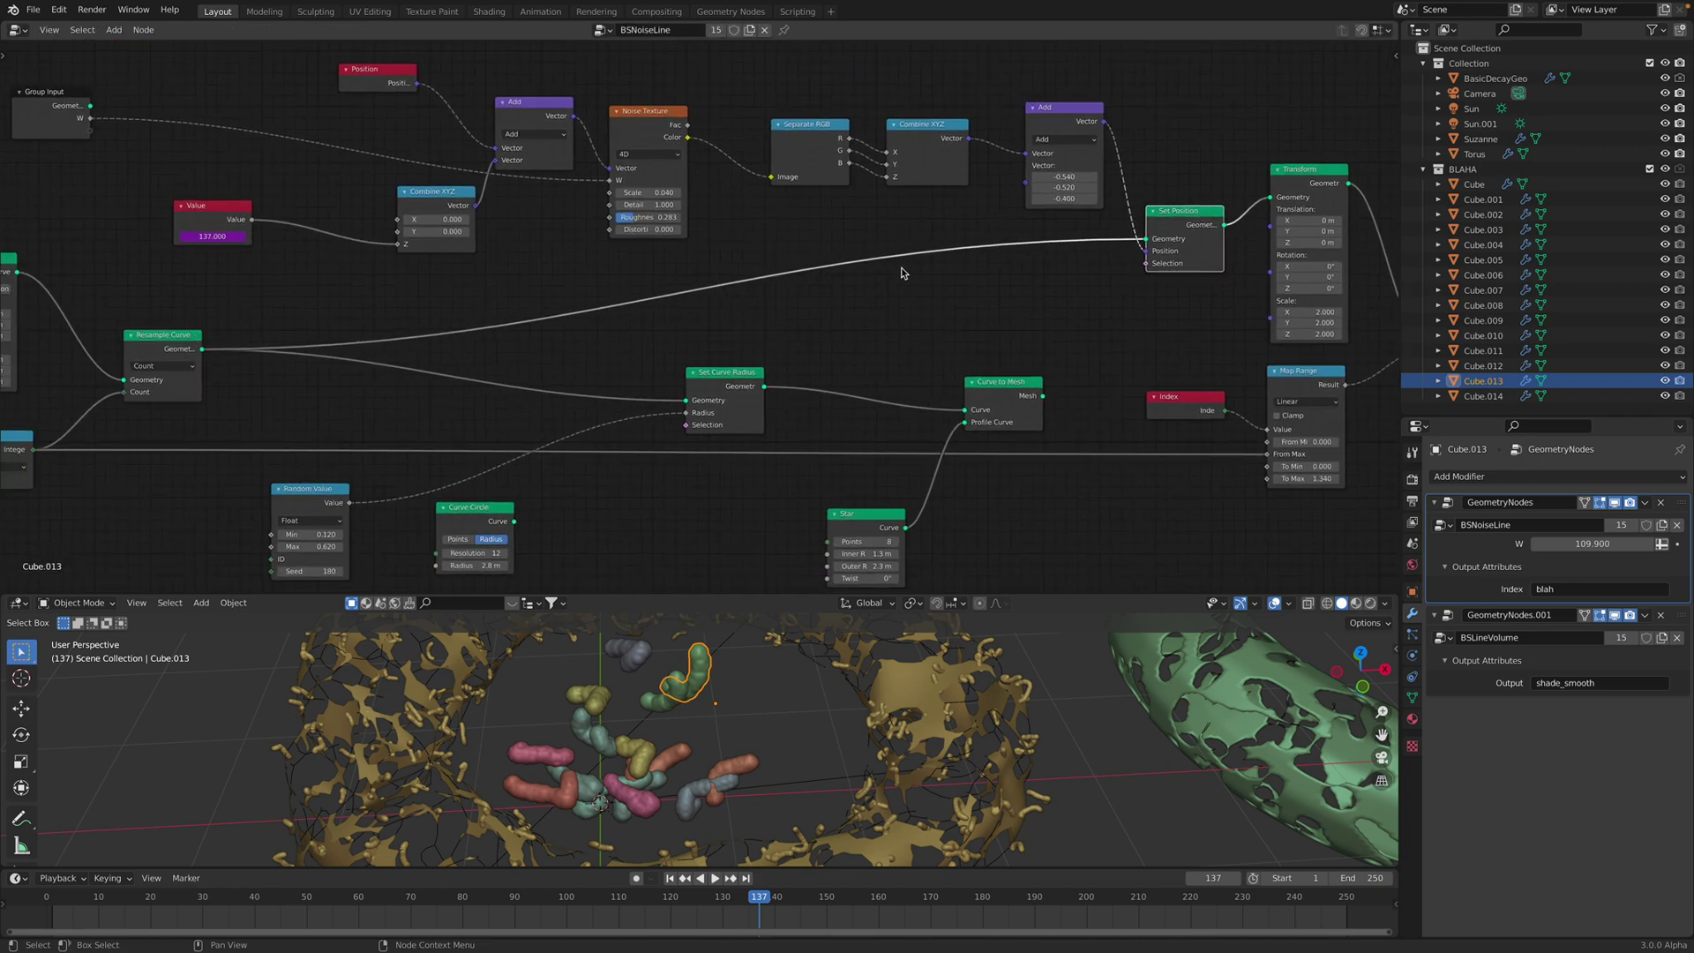
Move the Separate RGB, Combine XYZ and final Add nodes closer to the Noise Texture node and nudge the Noise Texture
scroll(1083, 147, up, 1)
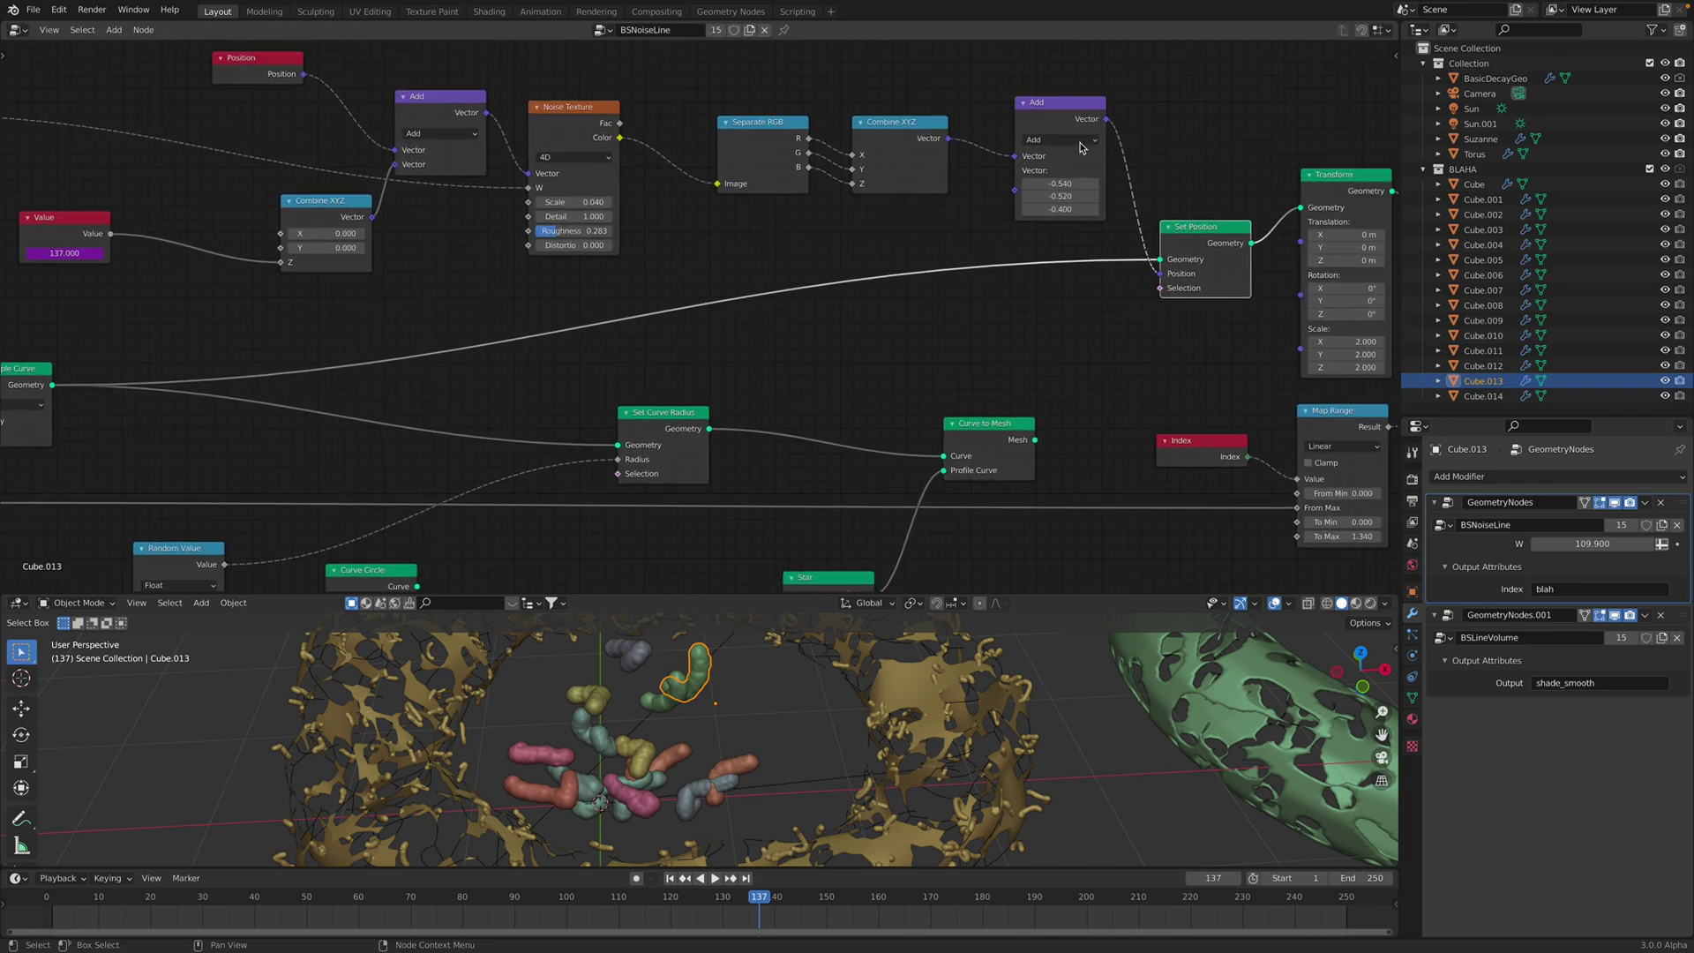
drag(1052, 106, 1015, 99)
drag(792, 123, 761, 97)
drag(900, 139, 864, 123)
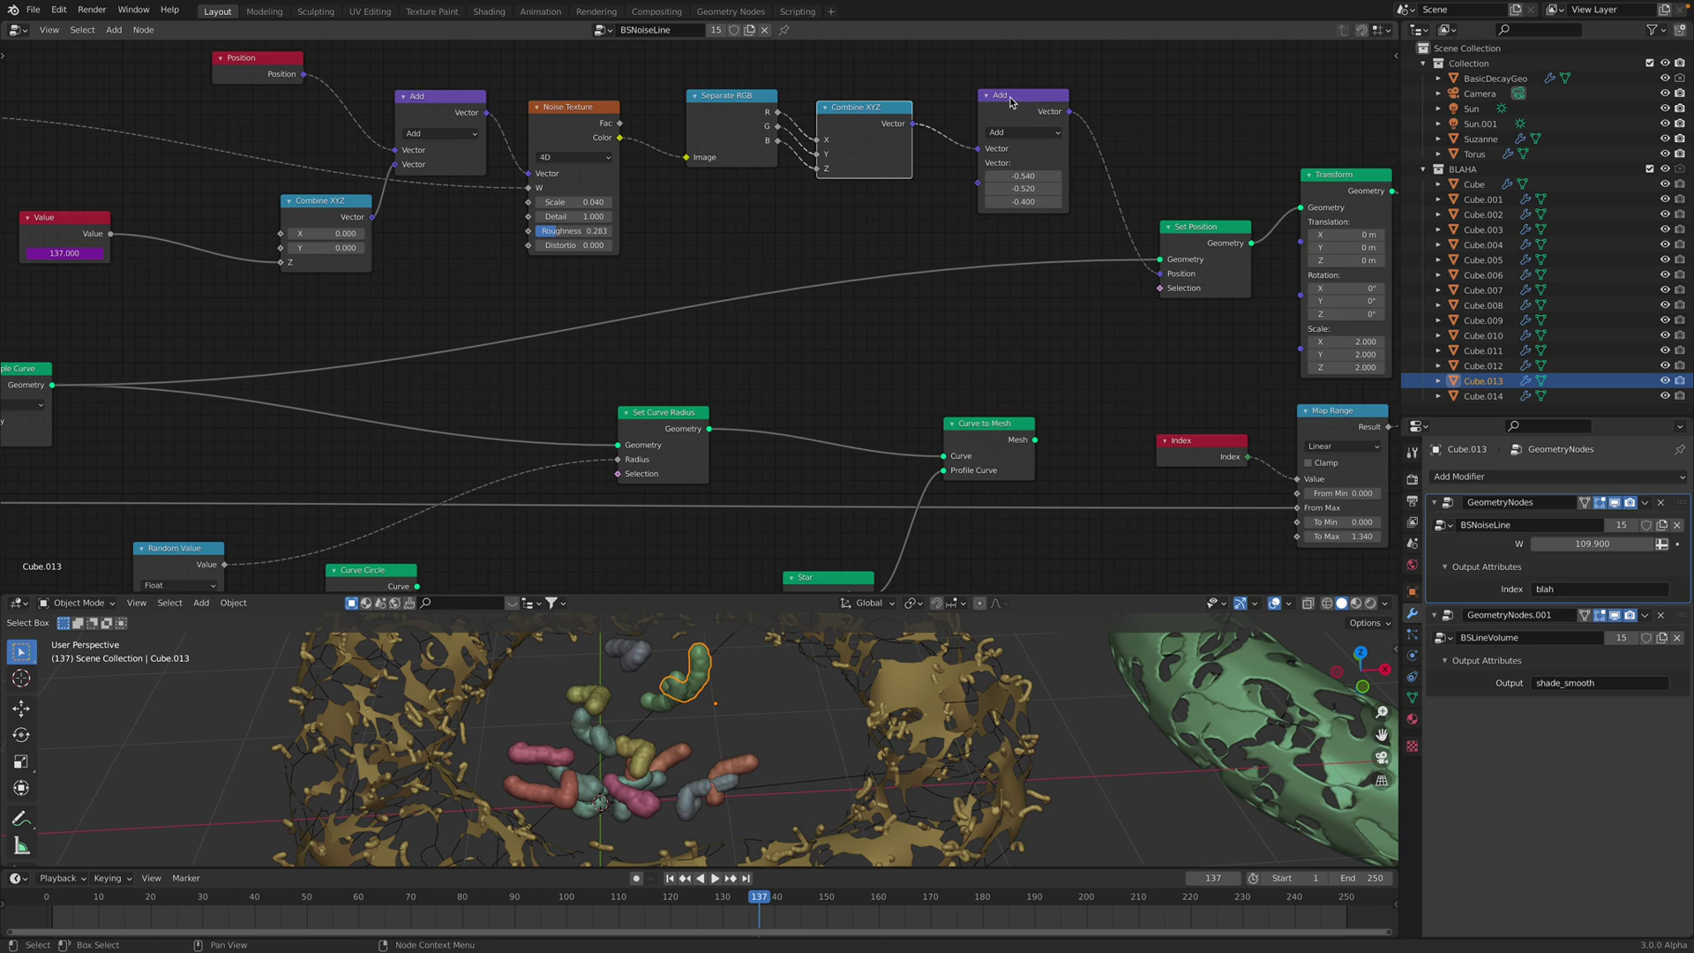
drag(1010, 102, 986, 104)
middle_drag(709, 136, 759, 153)
drag(630, 132, 646, 114)
middle_drag(587, 118, 612, 130)
Arrange the Position, Value, Combine XYZ and first Add nodes compactly in front of the Noise Texture node
drag(497, 130, 489, 96)
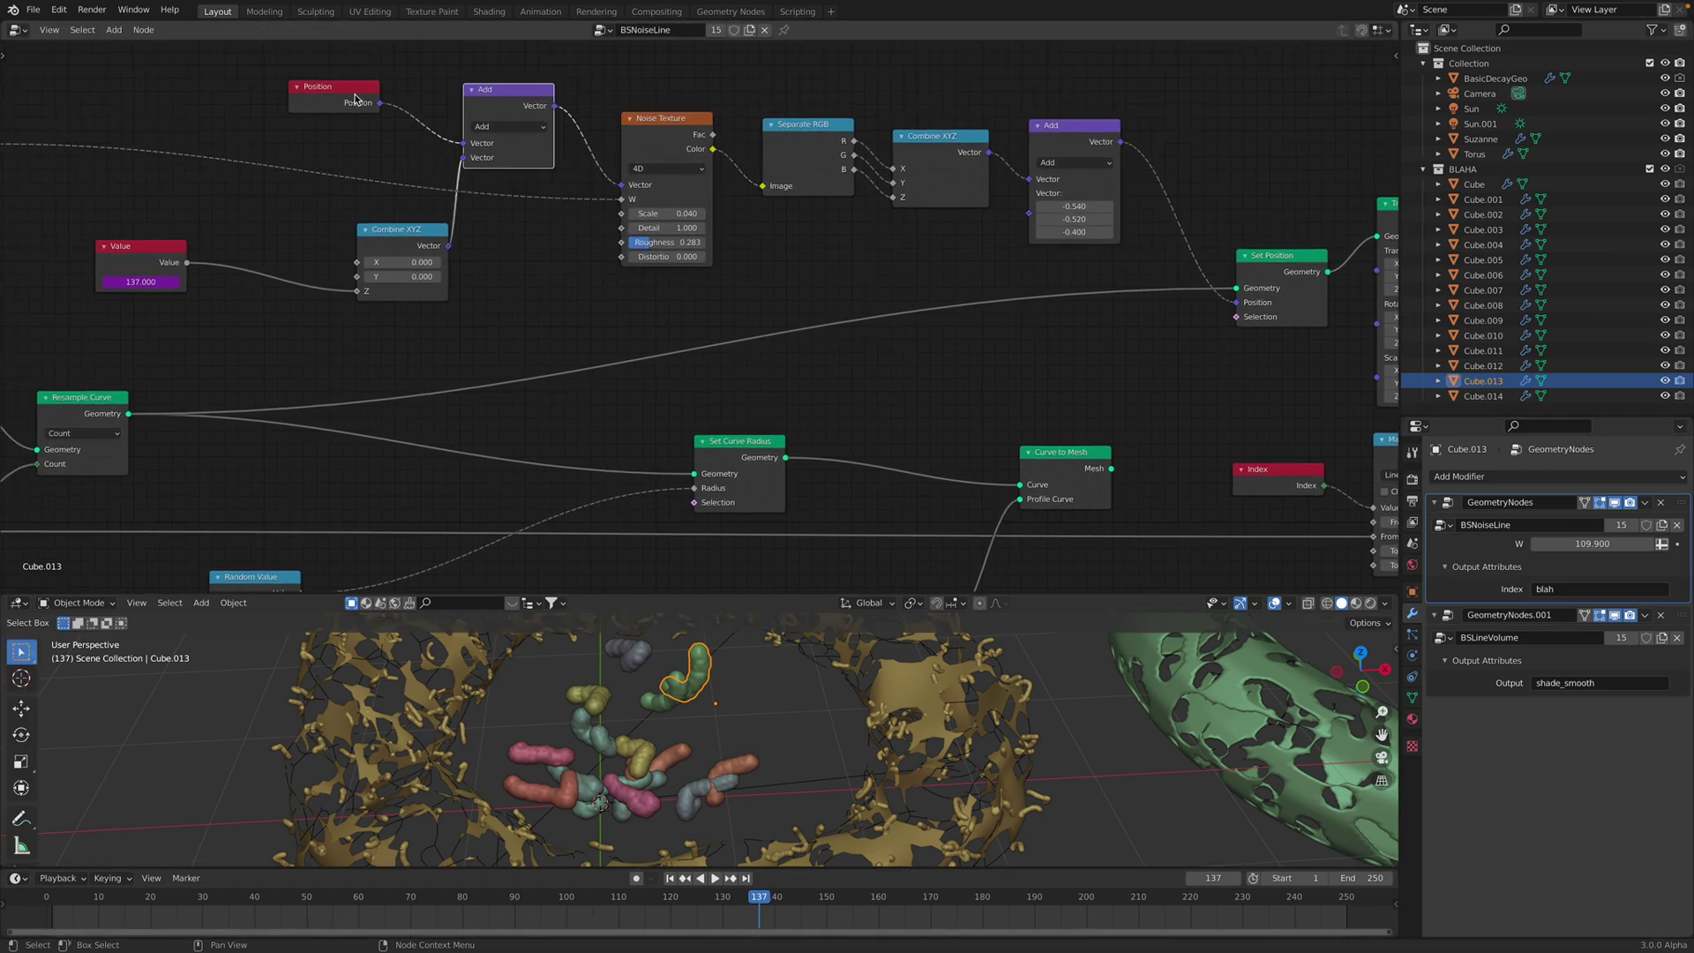
drag(356, 99, 351, 90)
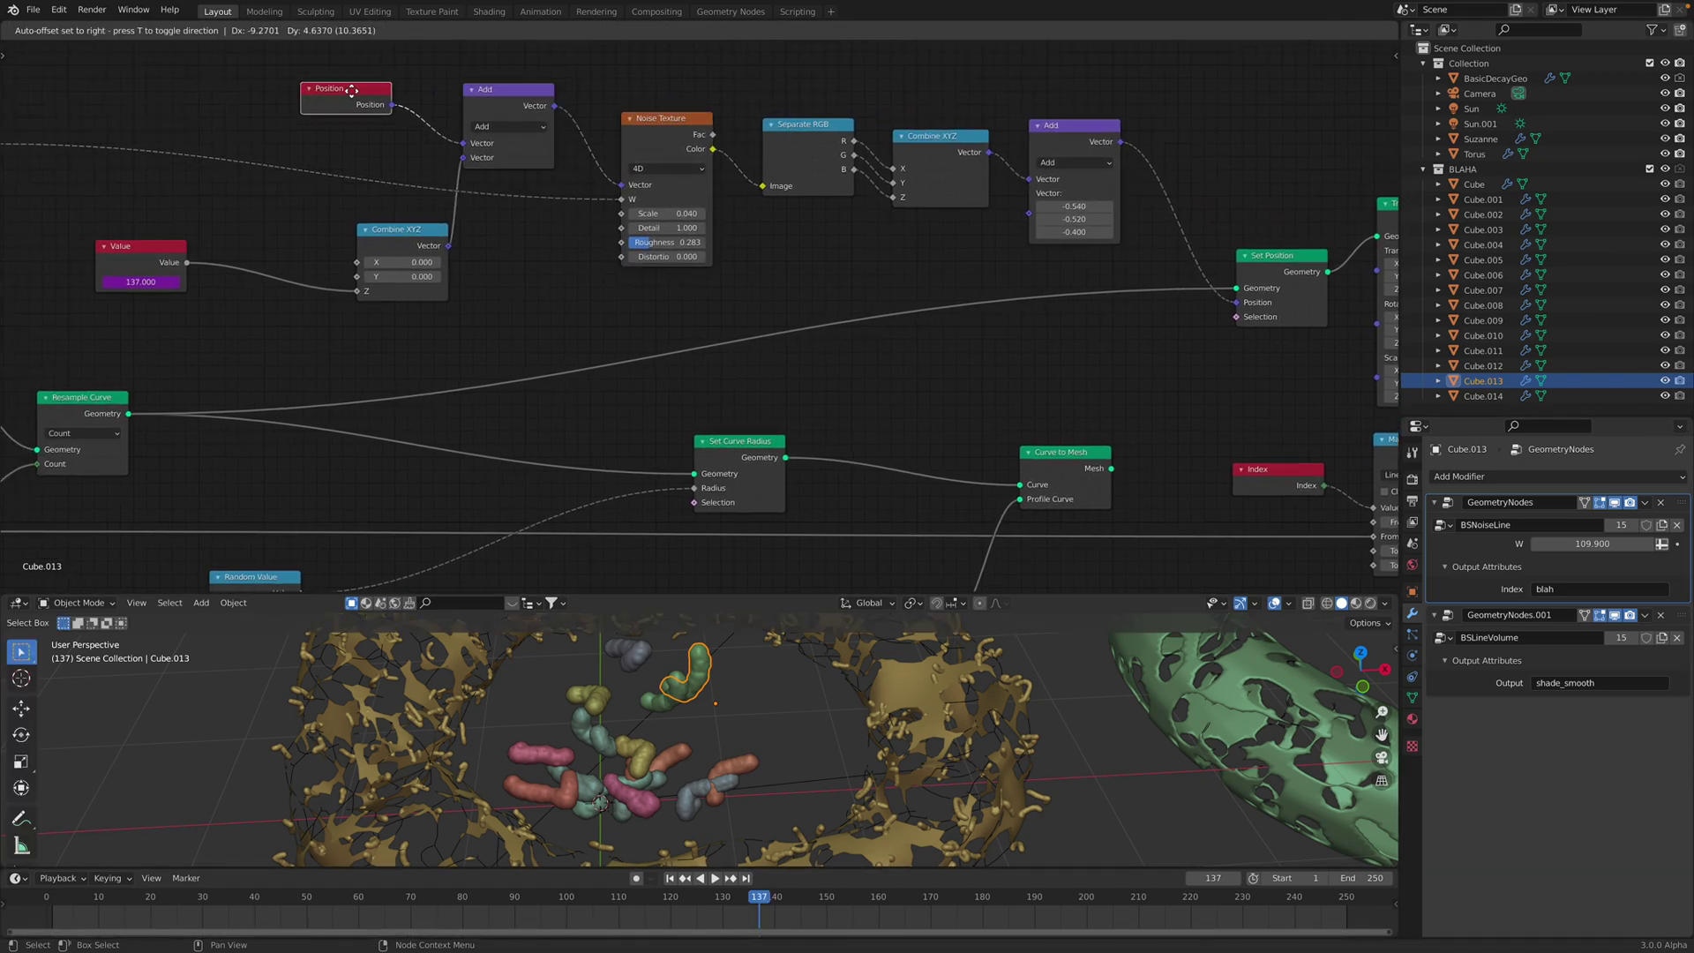
drag(405, 232, 353, 214)
drag(145, 264, 231, 250)
drag(349, 93, 343, 98)
drag(499, 92, 496, 99)
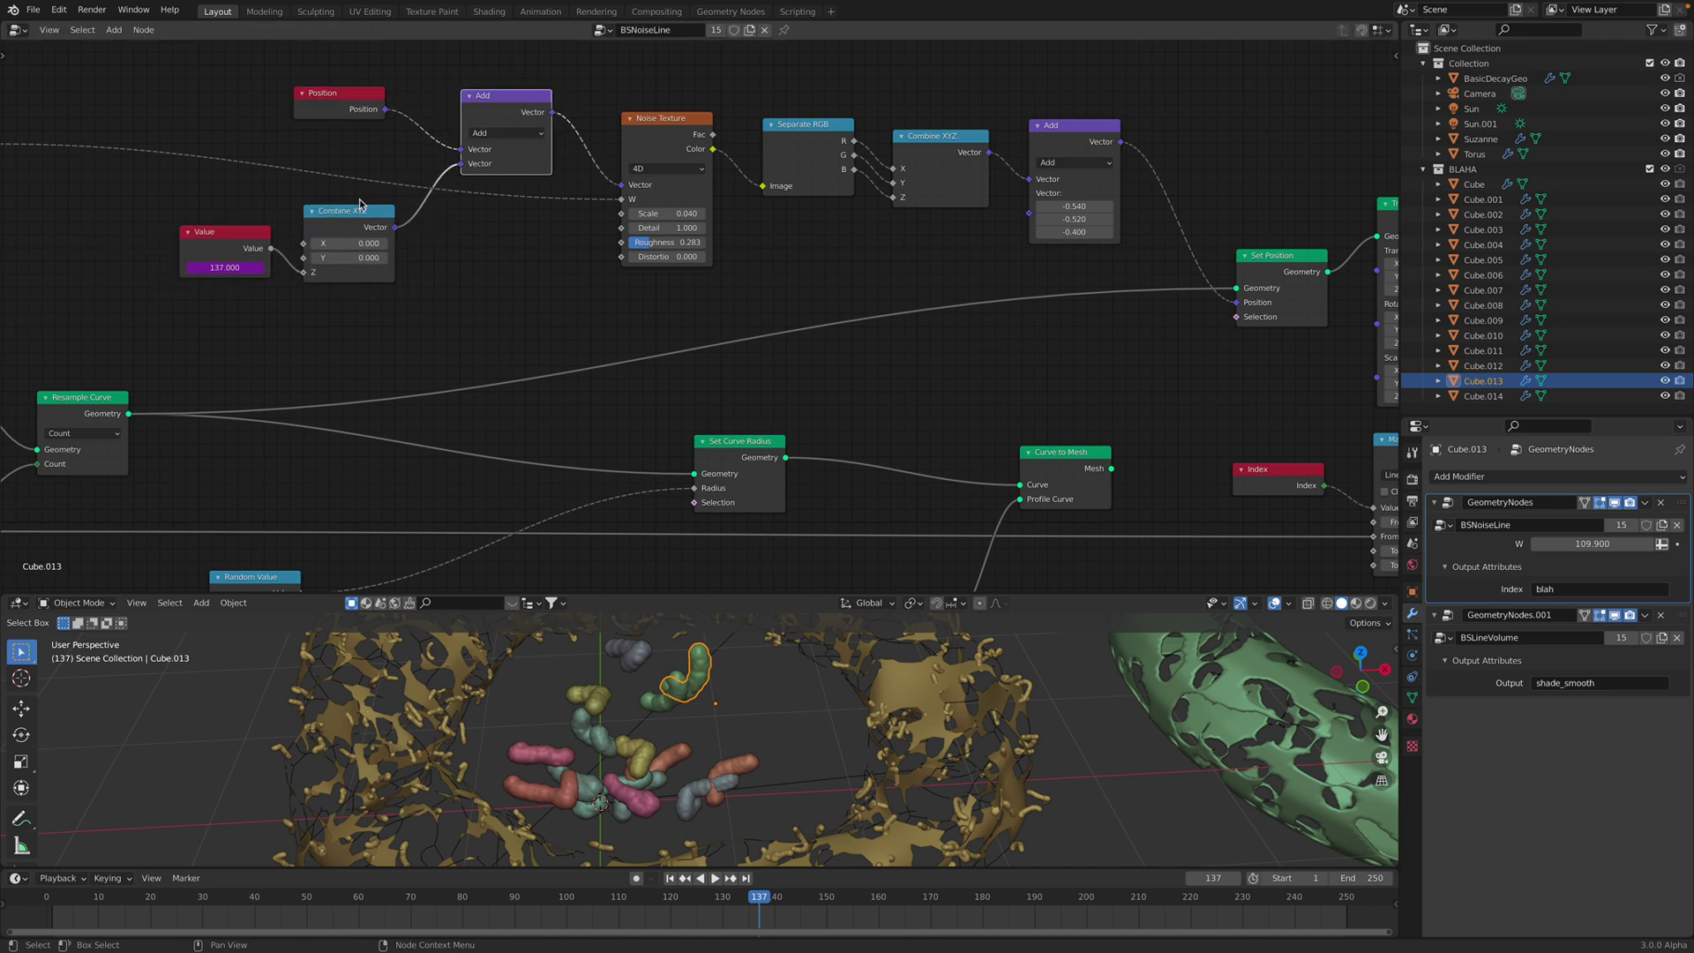
drag(359, 204, 362, 191)
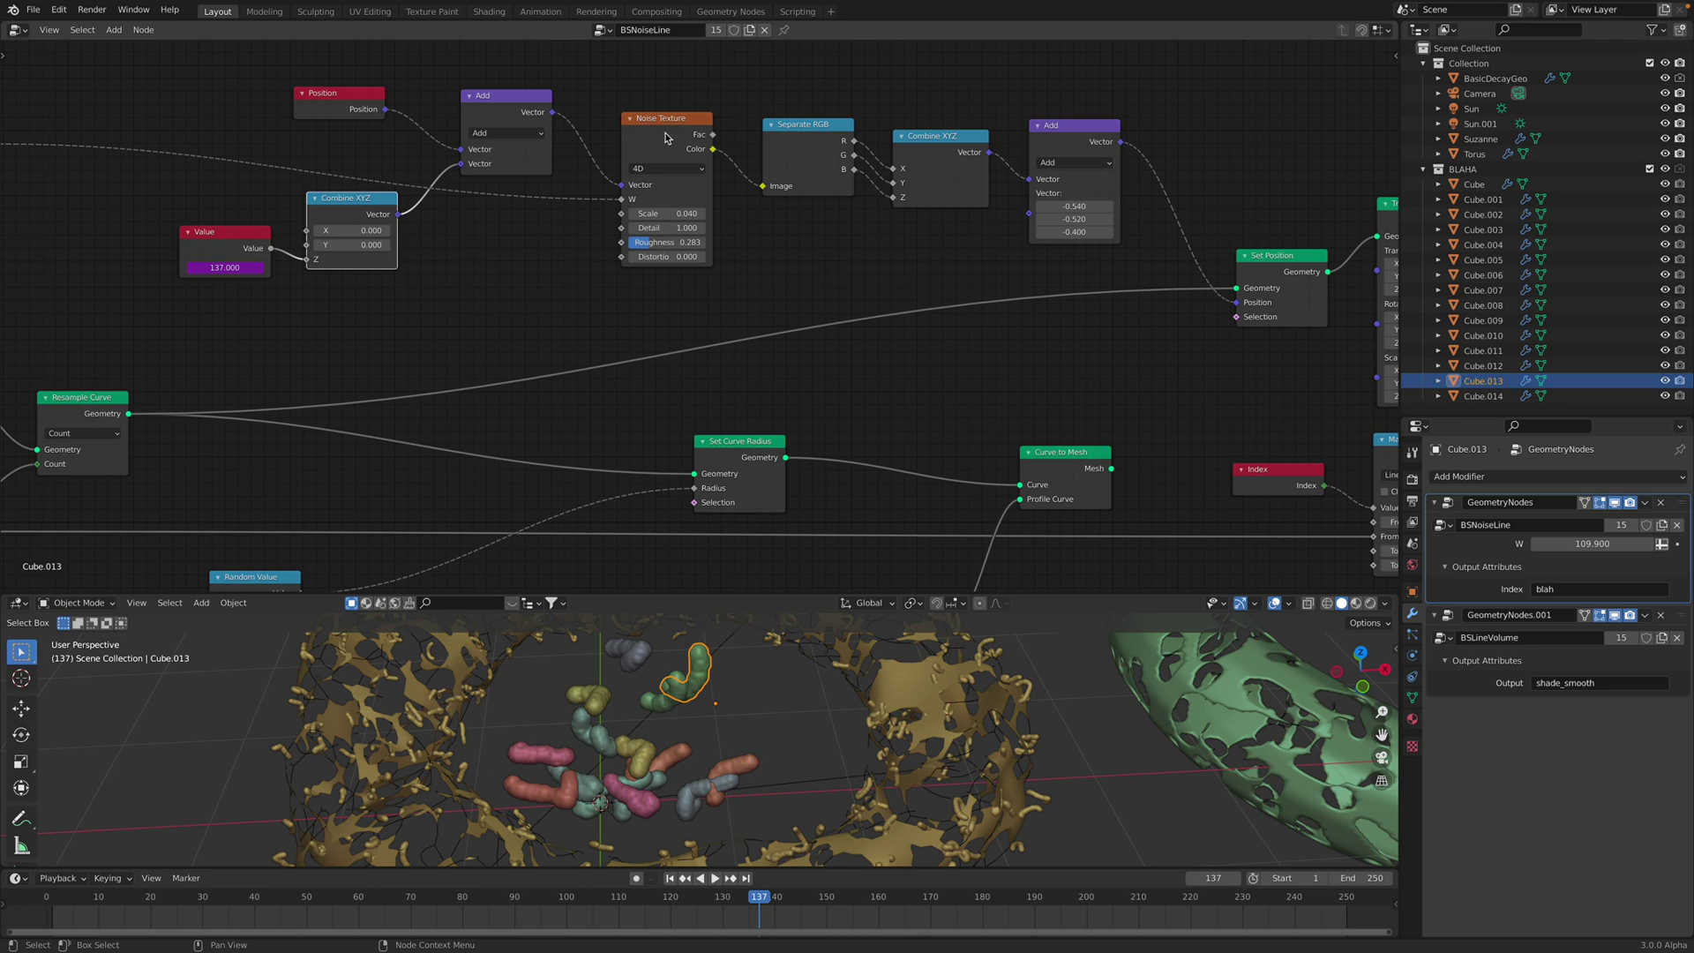
drag(666, 137, 655, 147)
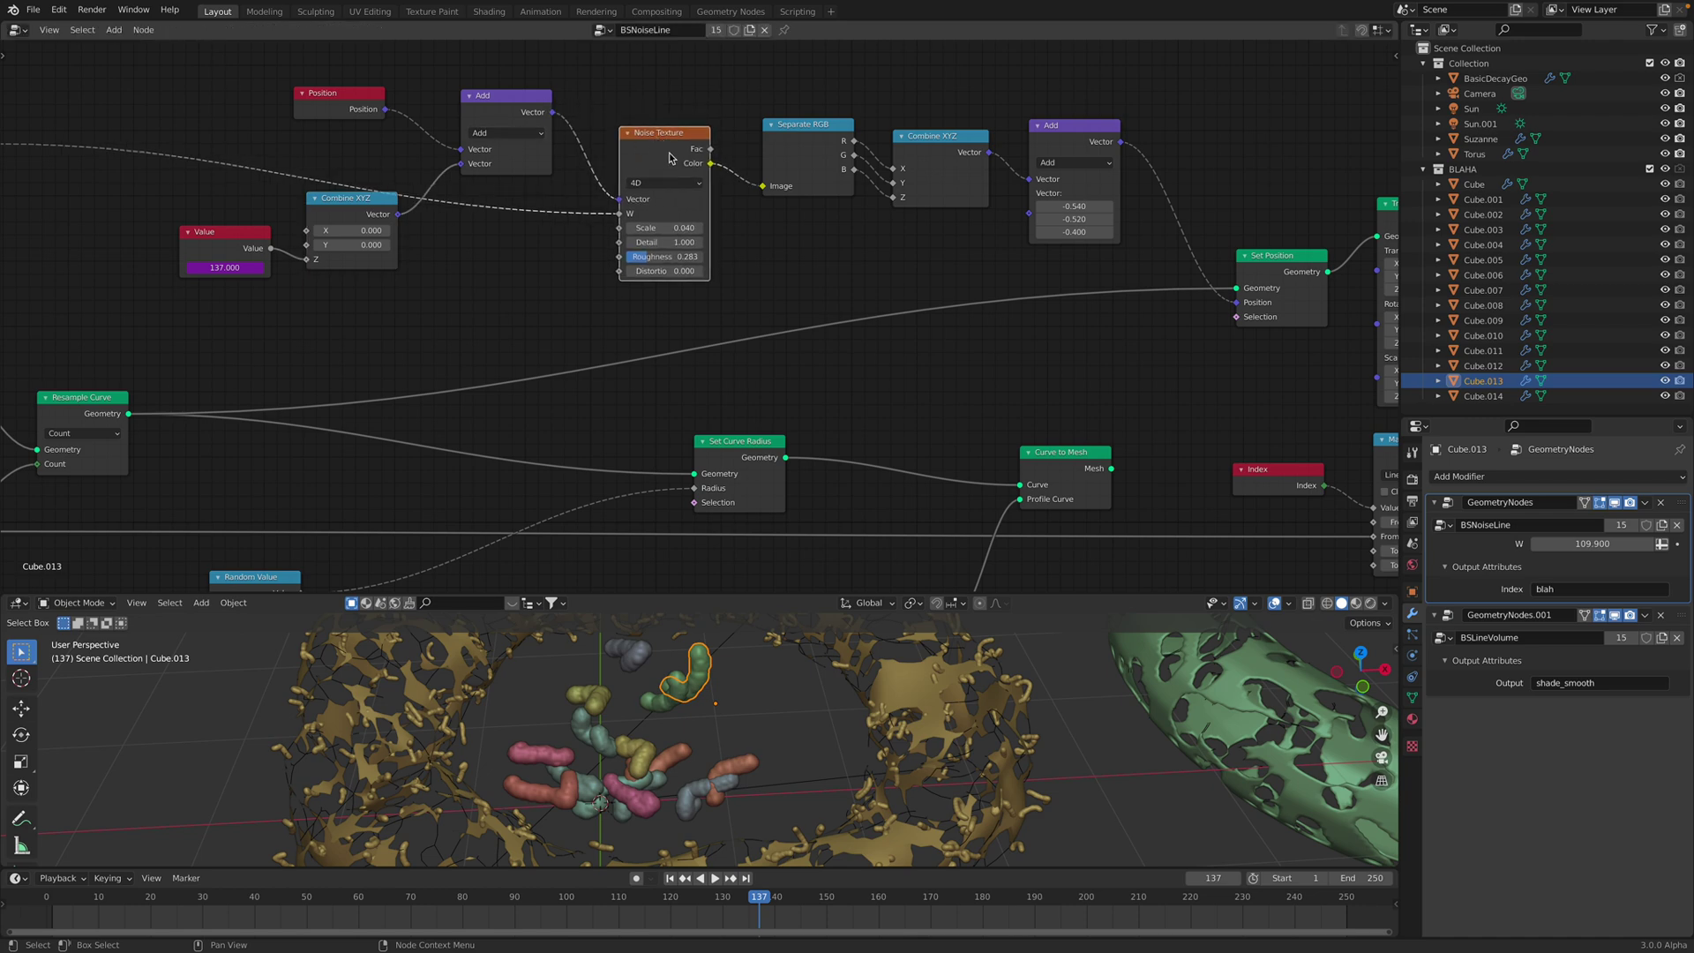
Bring the Group Input node closer to the Position node and zoom in on the noise section of the tree
middle_drag(671, 158, 845, 148)
scroll(867, 146, down, 1)
drag(181, 142, 293, 143)
middle_drag(618, 149, 570, 173)
scroll(570, 173, up, 4)
drag(803, 127, 800, 123)
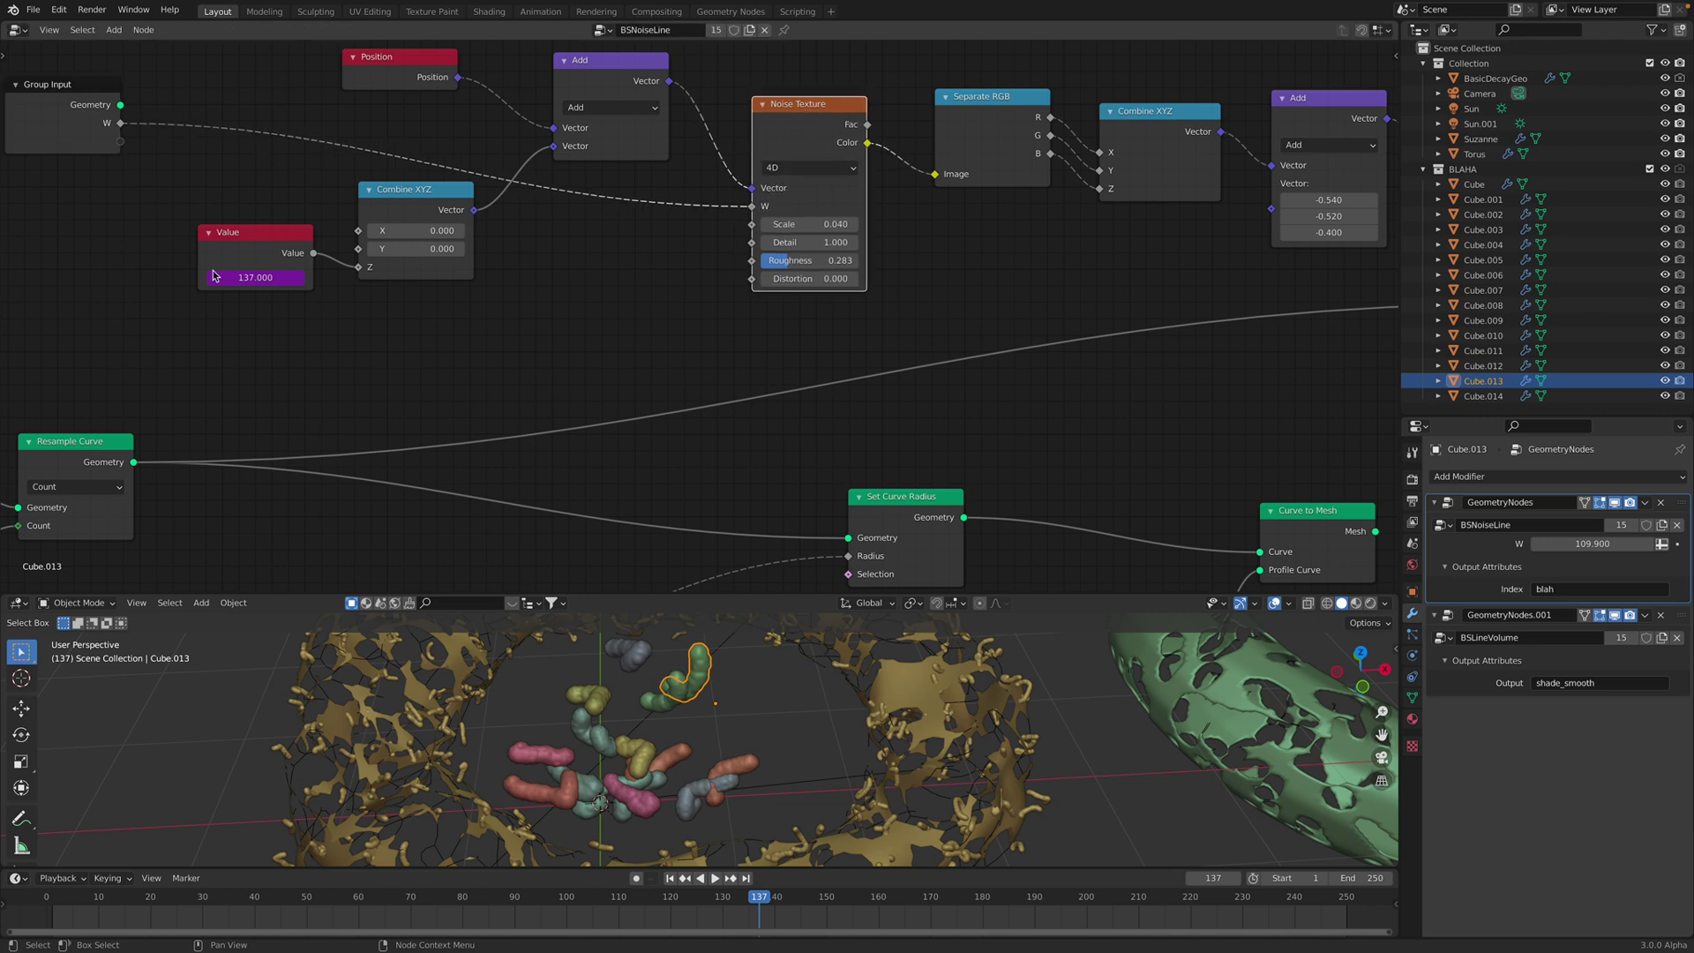
Set the W value of the Cube.013 worm to 116.4 and play the animation up to frame 147
click(606, 699)
click(675, 746)
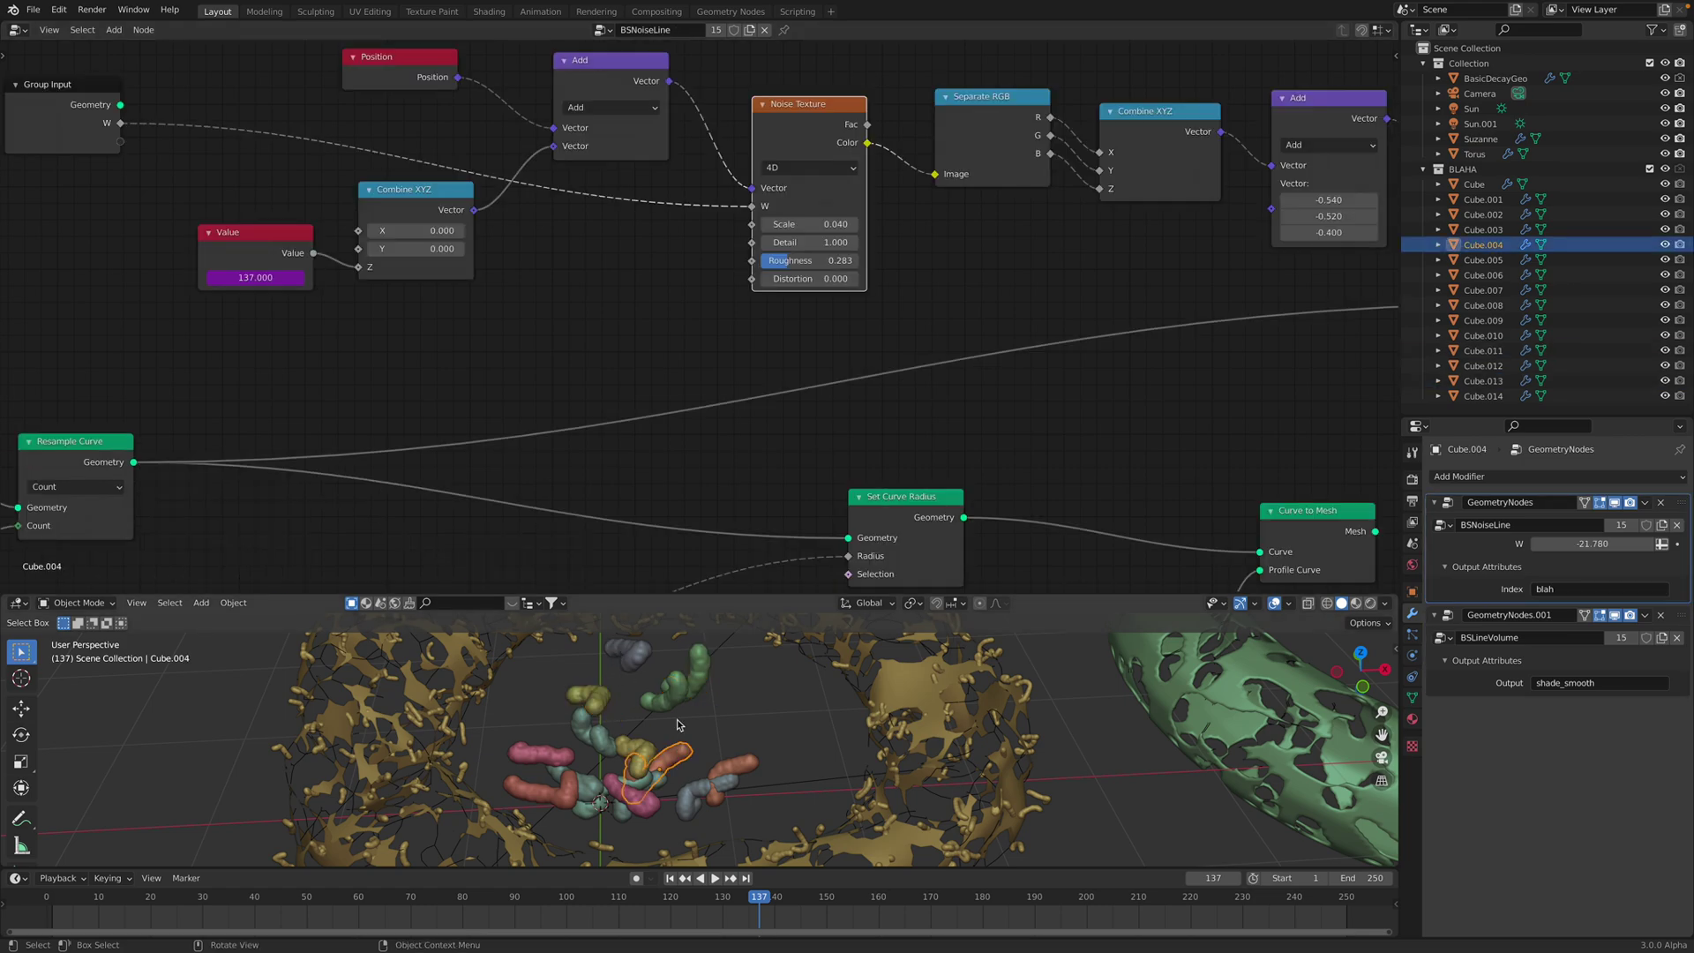
click(694, 682)
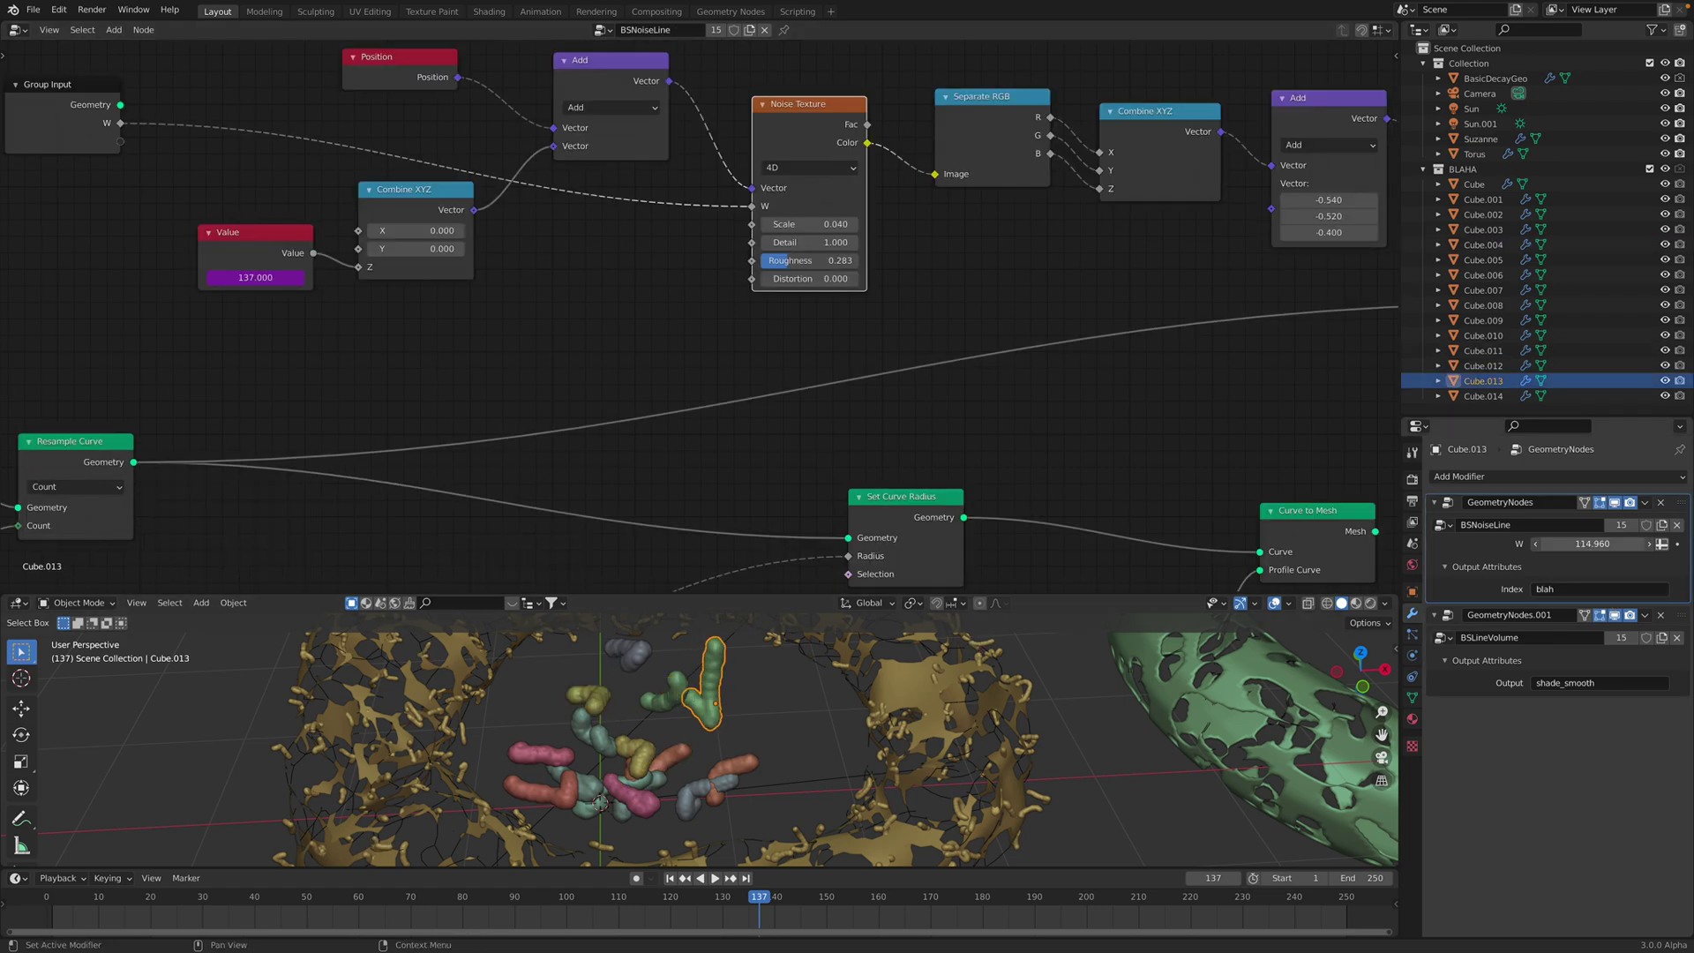
click(751, 753)
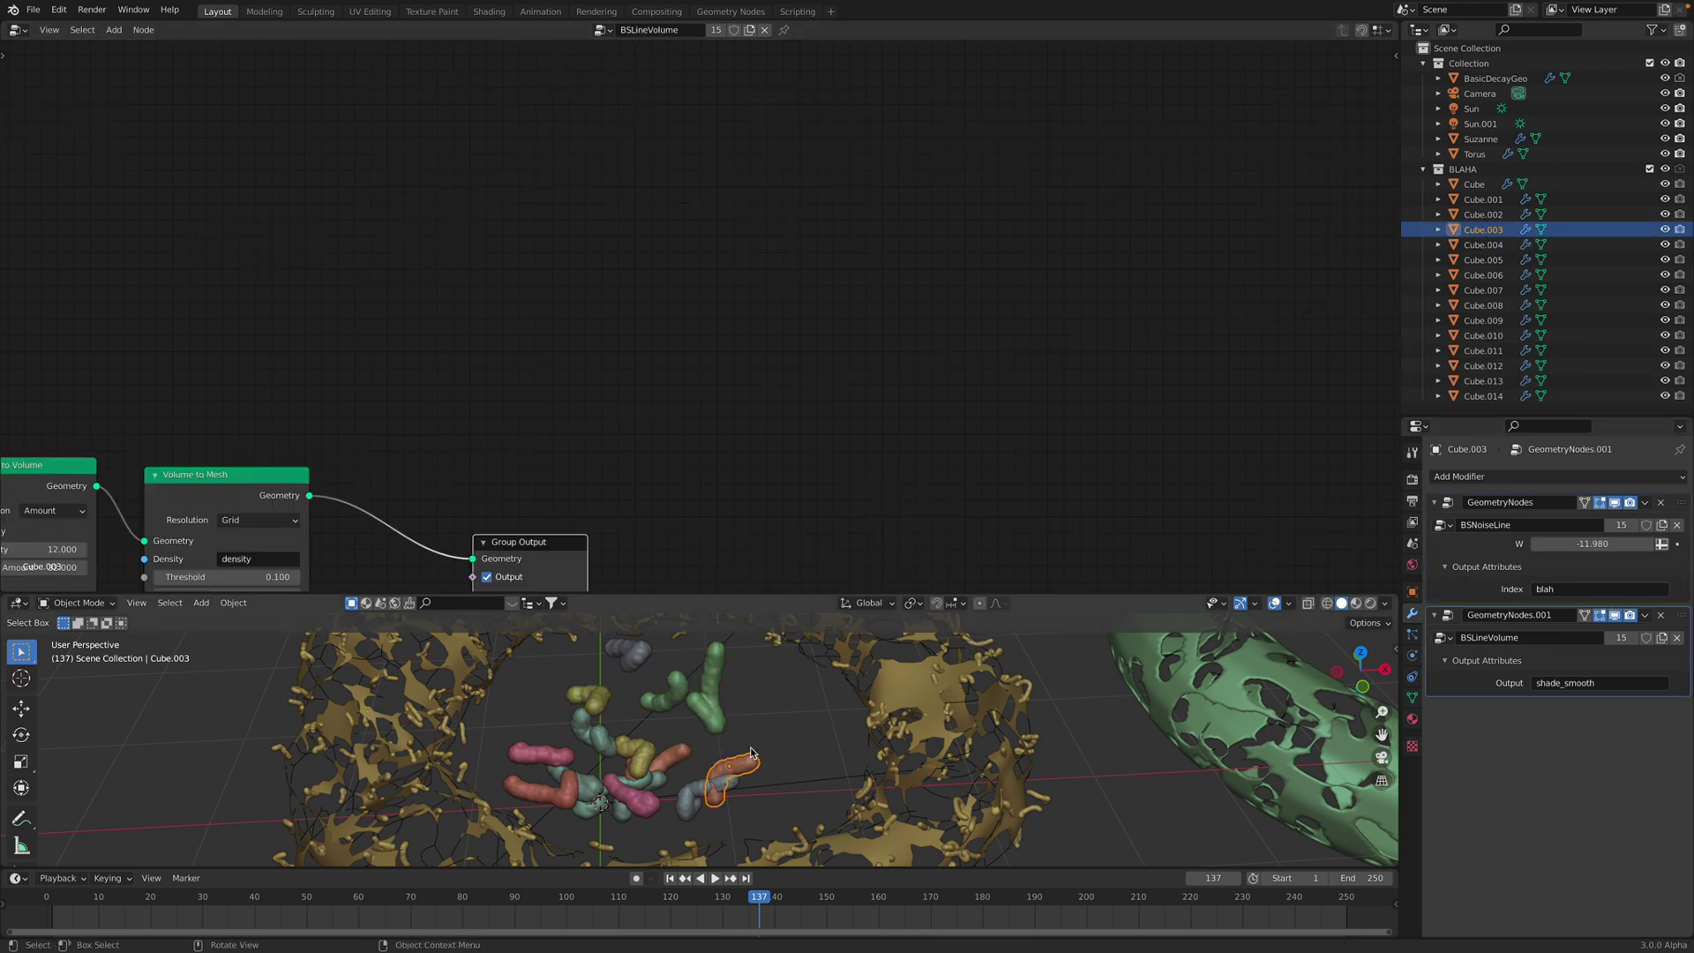
click(722, 706)
key(space)
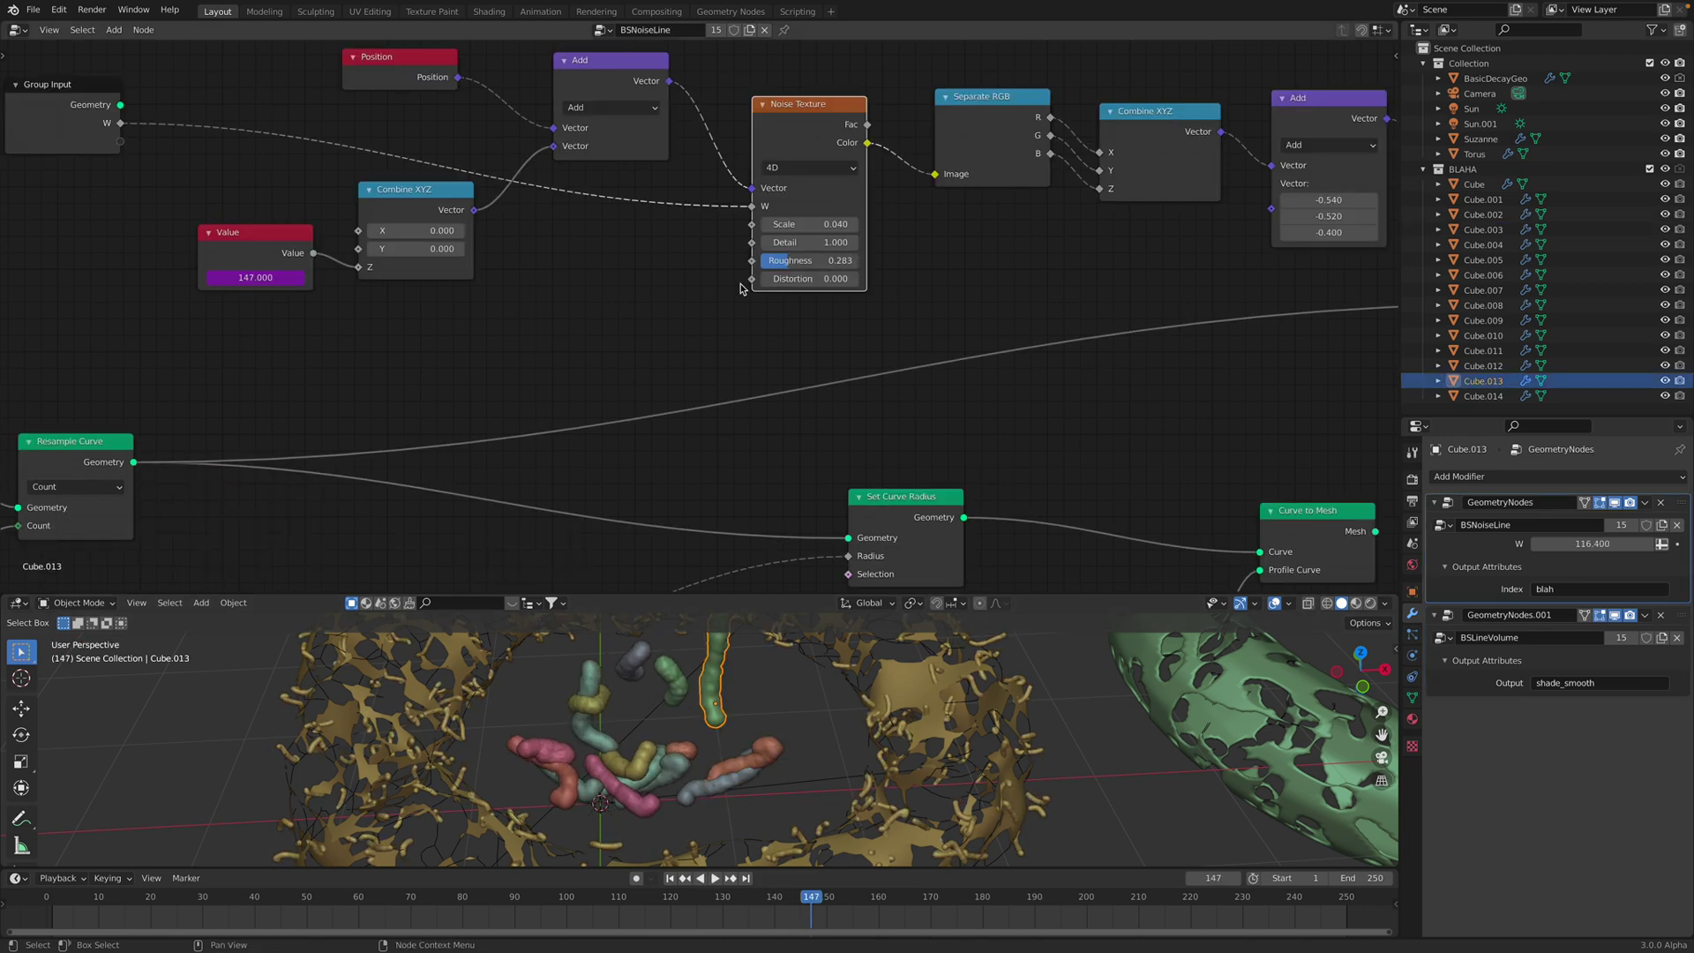
Nudge the Separate RGB node and the Add node that offsets the noise vector before Set Position
middle_drag(960, 162, 561, 230)
drag(599, 190, 578, 185)
middle_drag(733, 188, 580, 171)
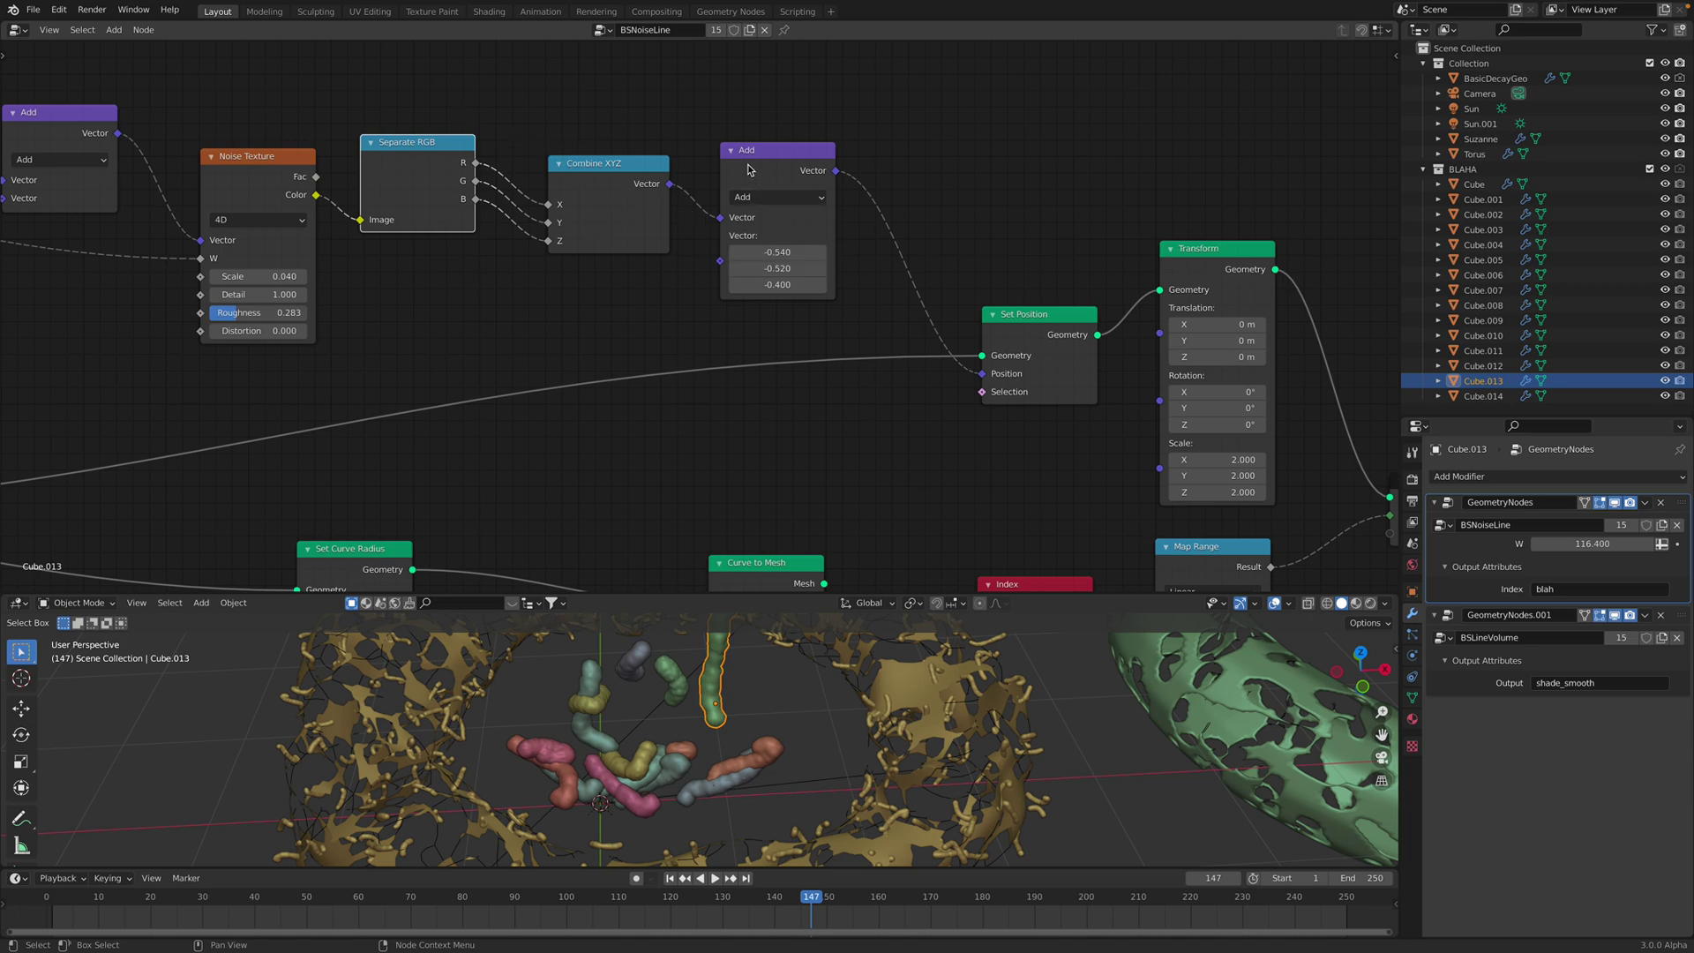
drag(765, 172, 783, 173)
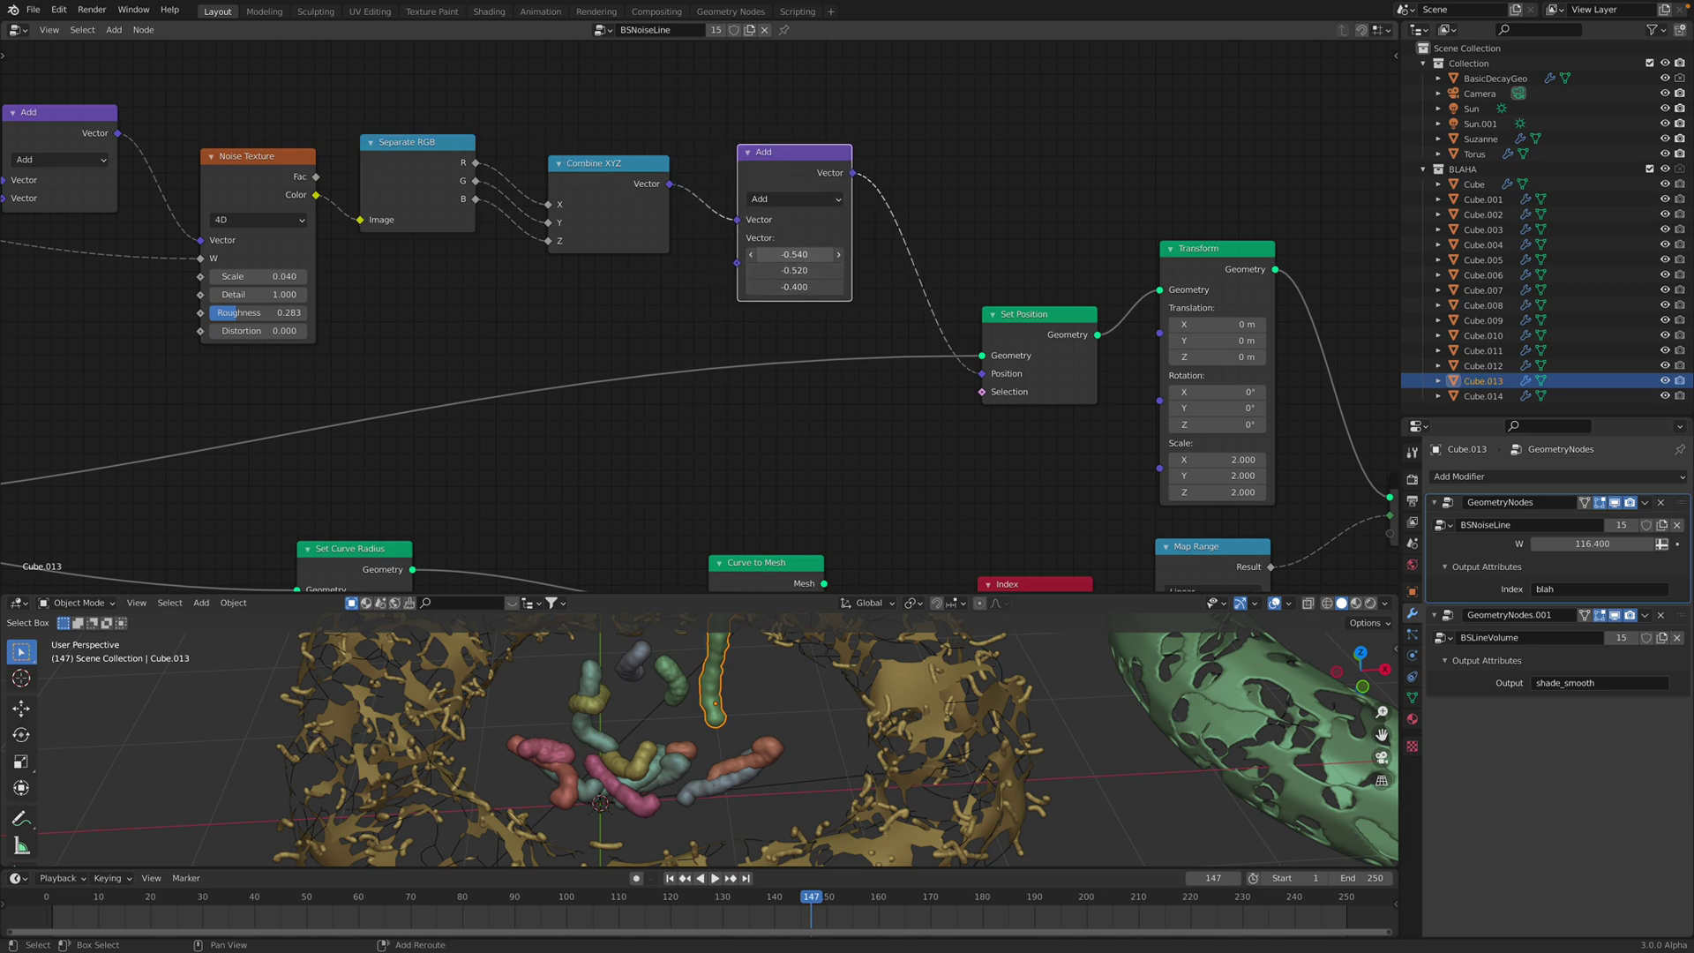
Set the Add node's offset before Set Position to -0.440, -0.420, -0.300 and move the Set Position node closer to it
drag(795, 254, 829, 254)
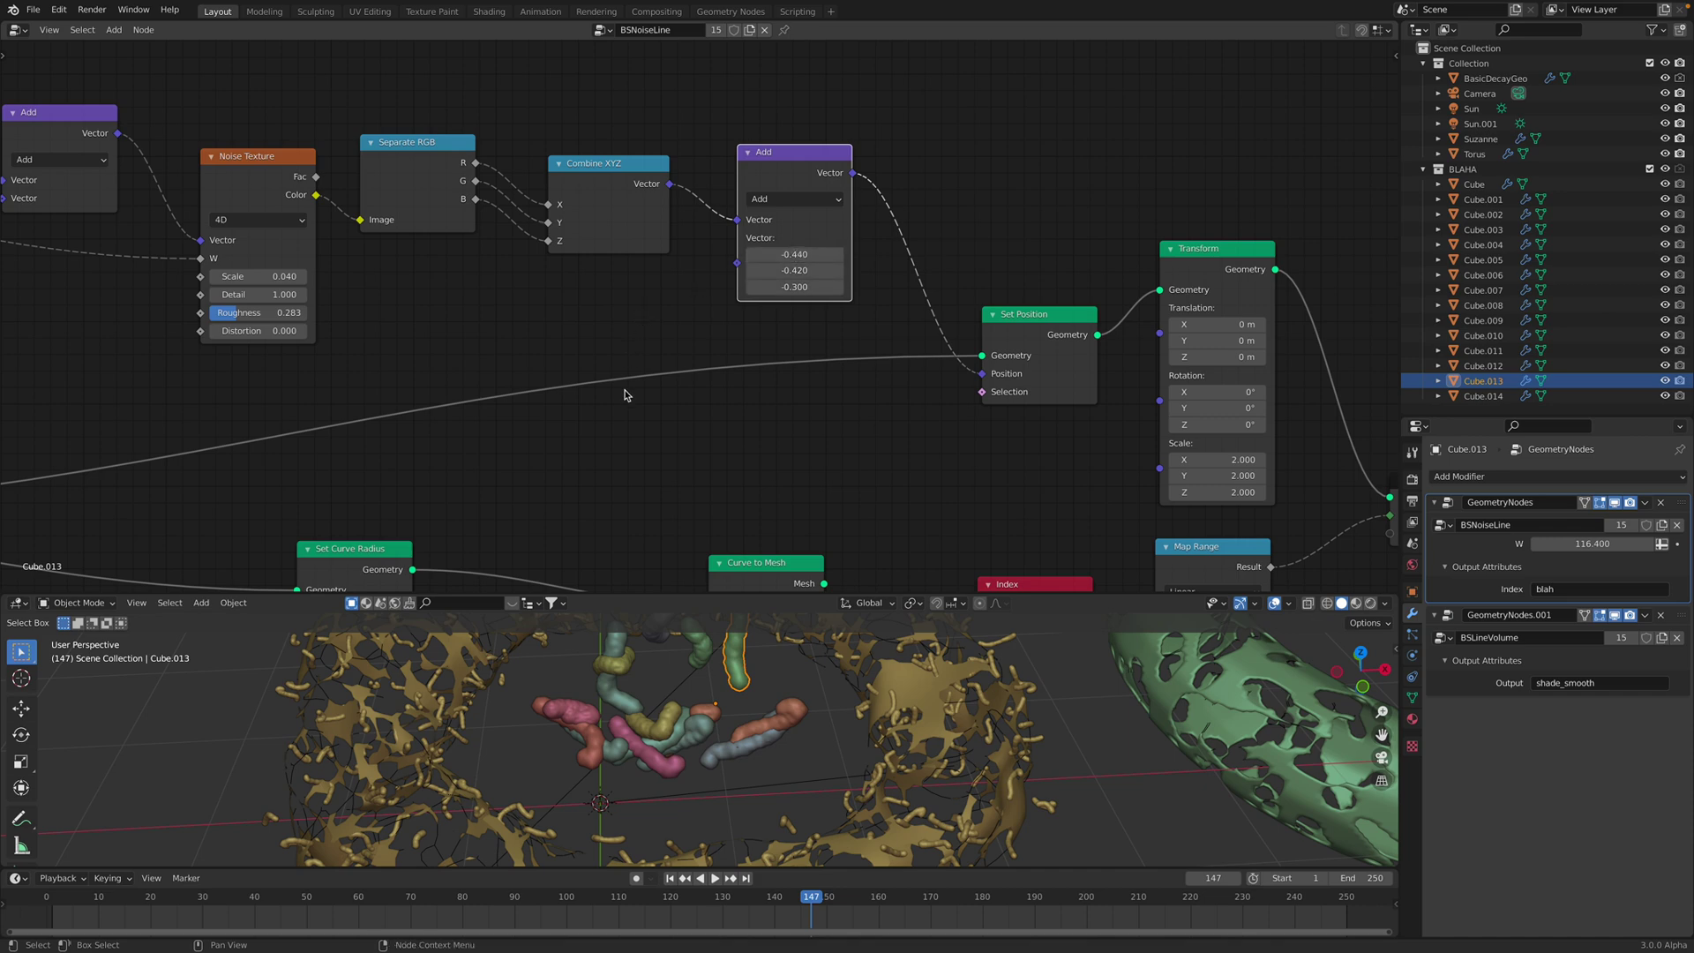
scroll(672, 696, down, 1)
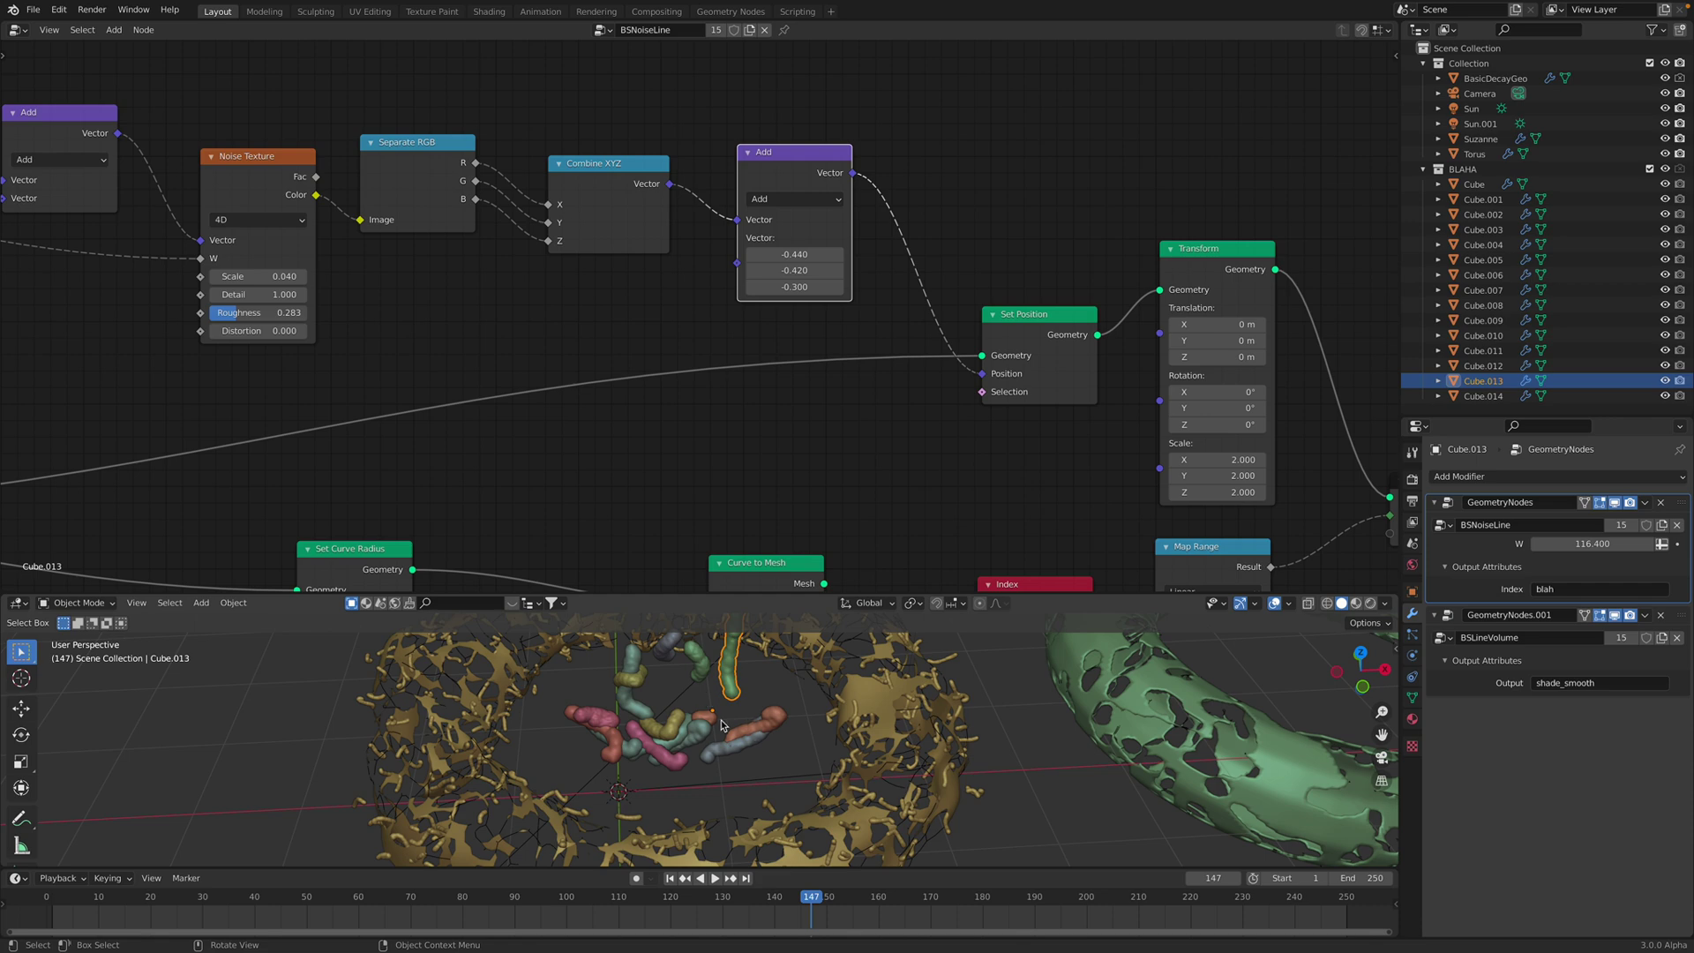
middle_drag(1030, 348, 893, 351)
drag(893, 352, 874, 343)
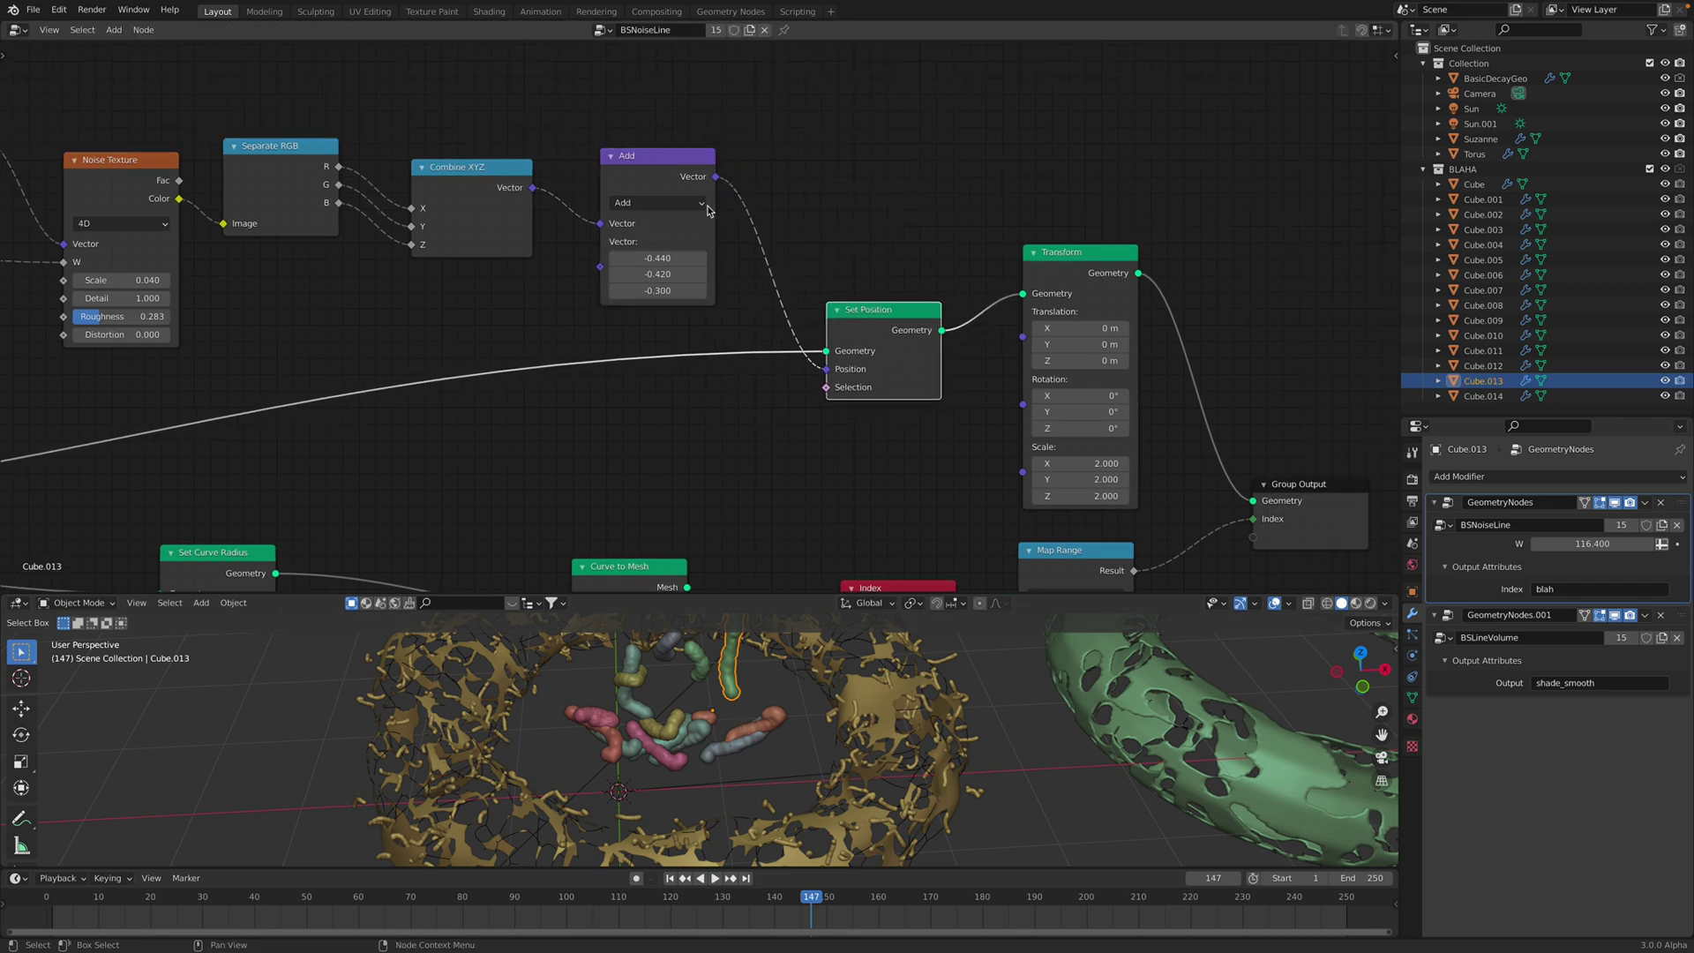
Try uniform scales of 1.380 and 1.480 in the Transform node, ending back at 2.000 on all axes
mouse_move(815, 344)
middle_down()
mouse_move(890, 316)
mouse_move(799, 372)
middle_up()
scroll(891, 316, down, 1)
scroll(765, 250, up, 1)
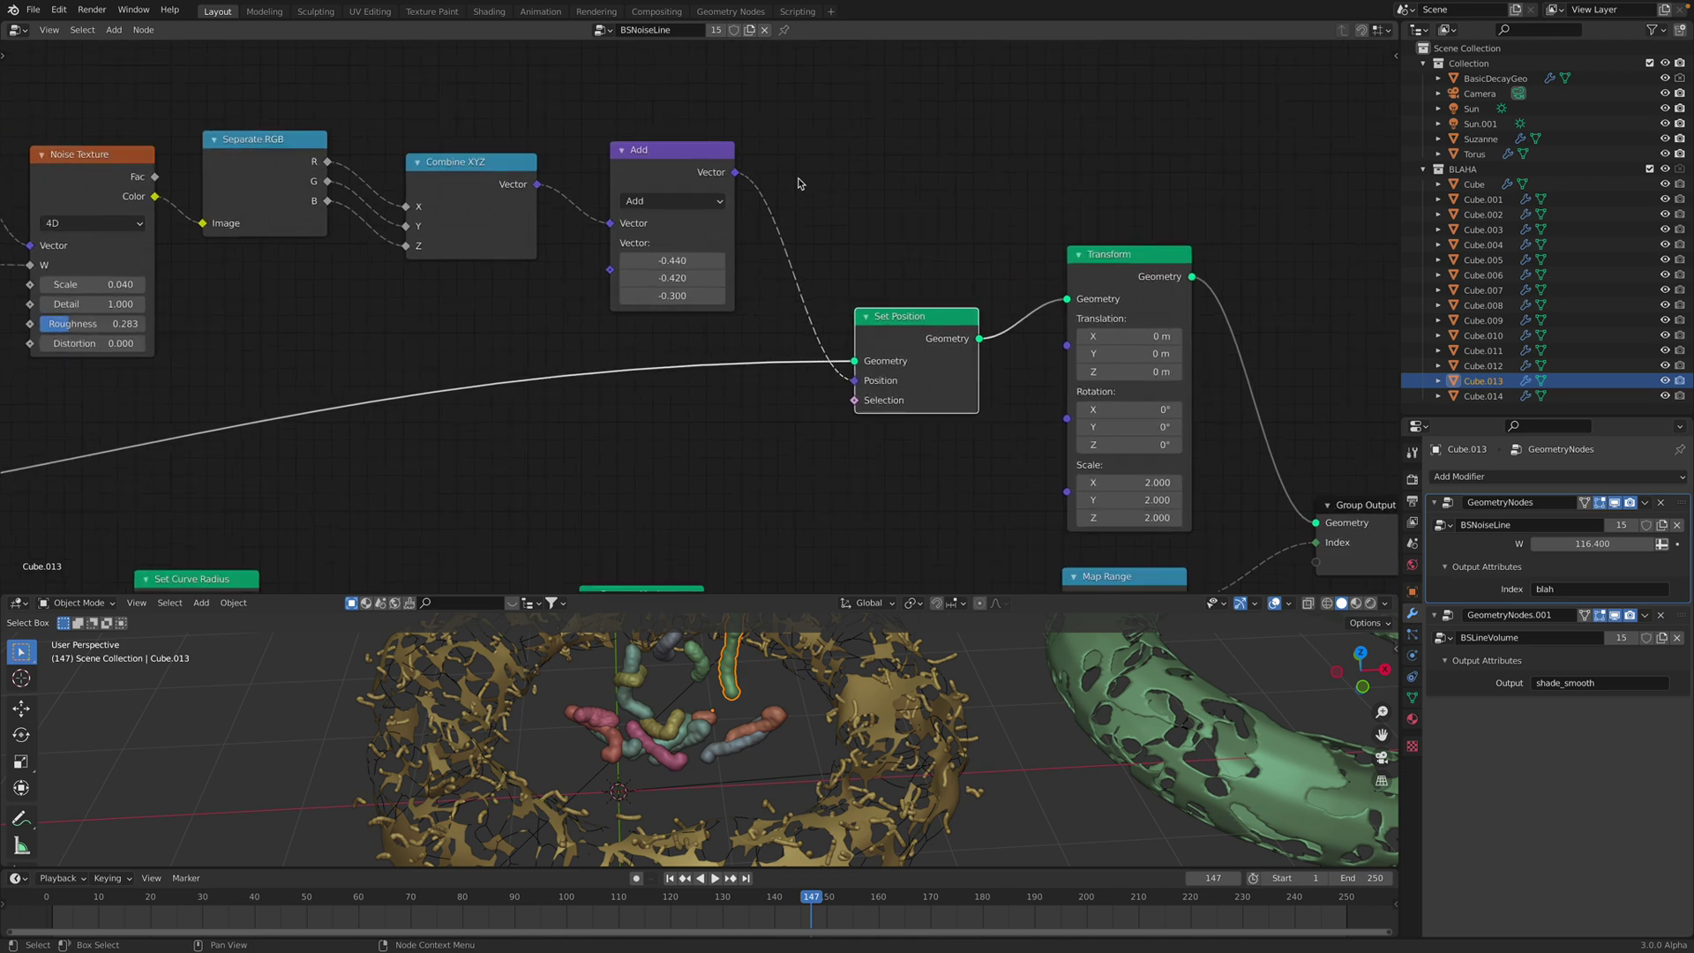
middle_drag(900, 358, 504, 306)
middle_drag(729, 421, 702, 347)
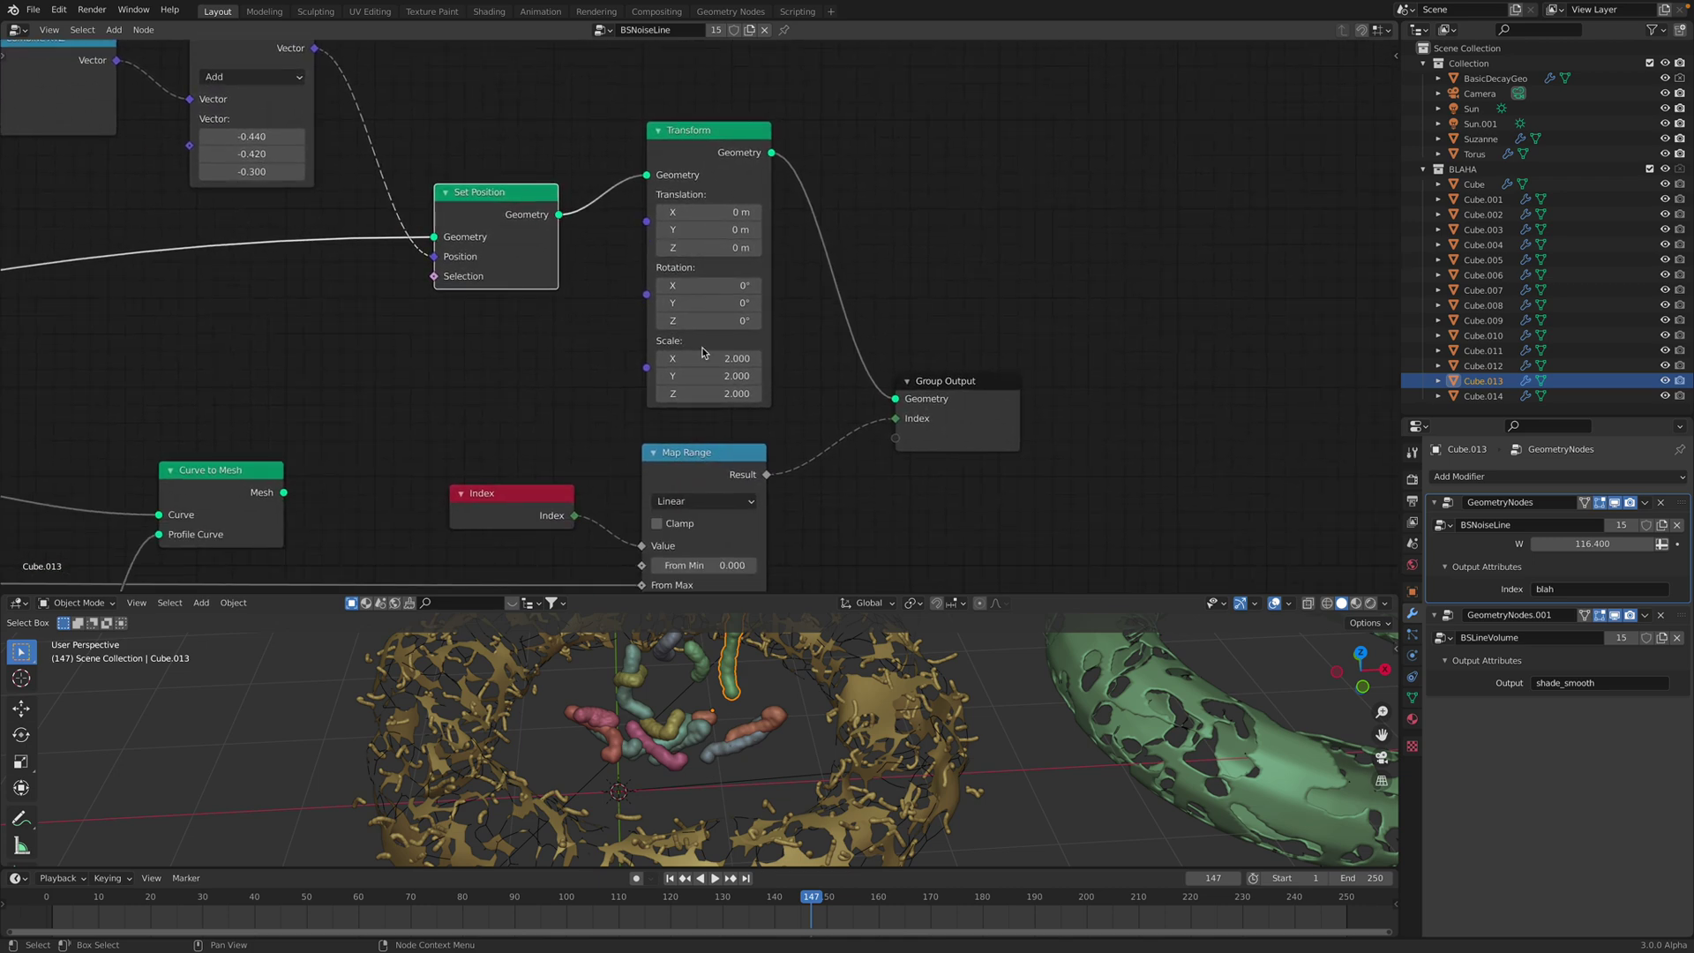
mouse_move(703, 357)
shift+mouse_down()
mouse_move(703, 393)
mouse_move(699, 358)
mouse_move(669, 358)
mouse_move(695, 359)
shift+mouse_up()
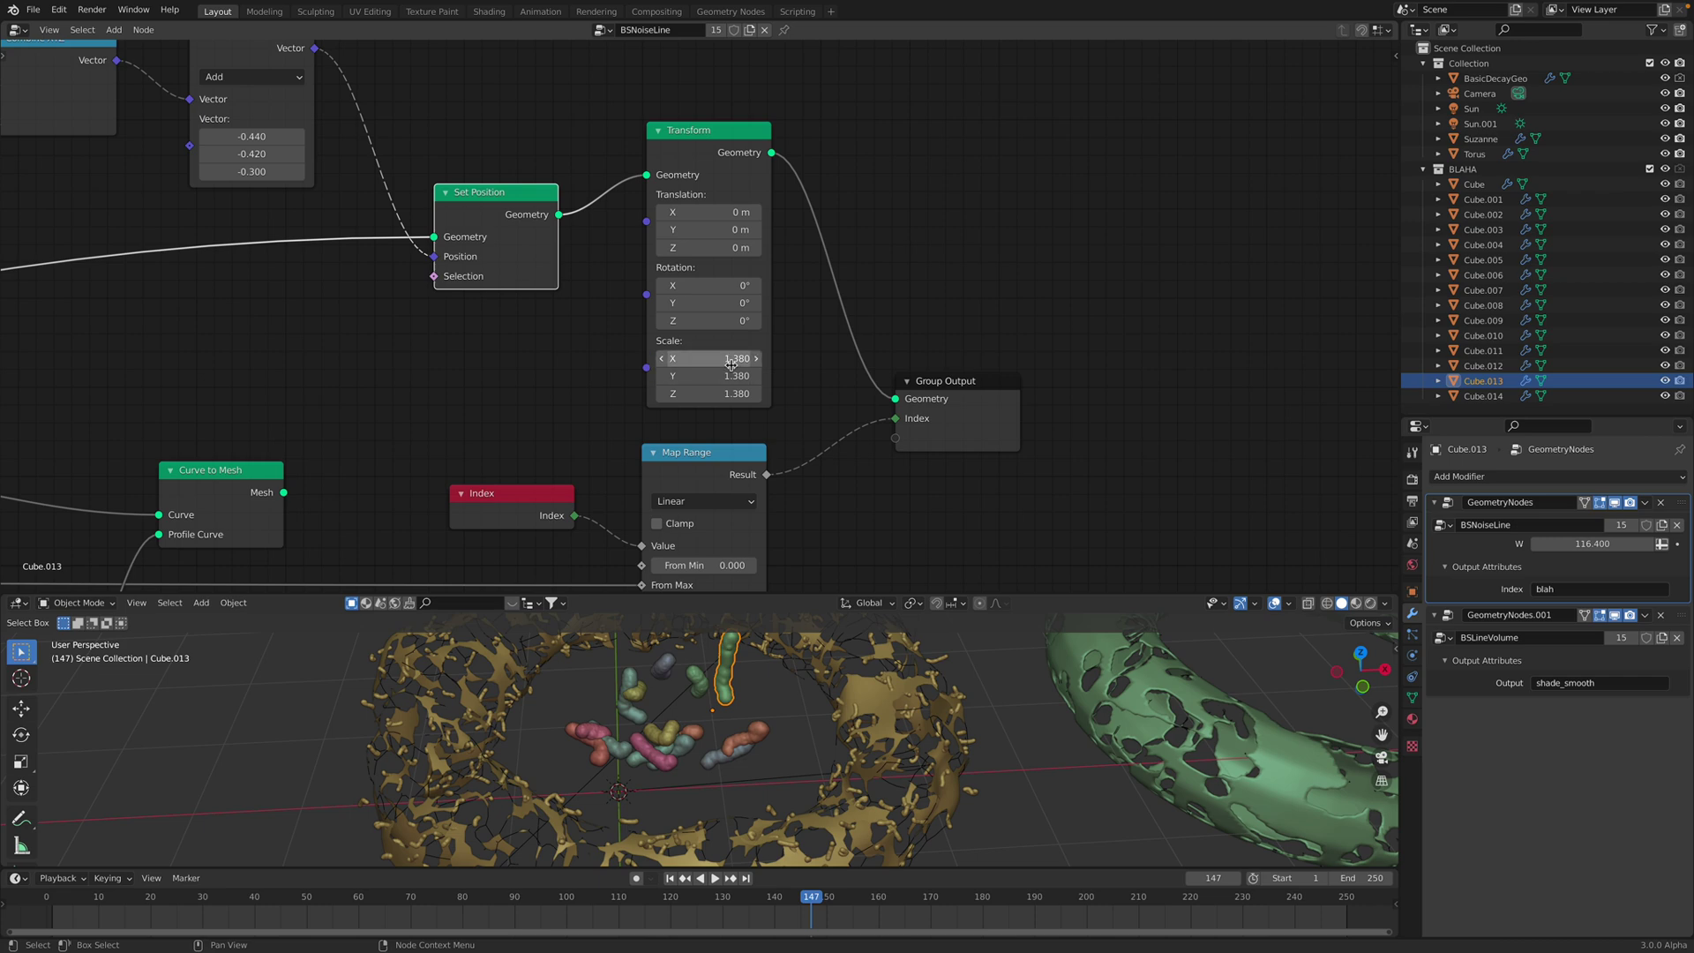
middle_drag(731, 362, 726, 309)
drag(733, 310, 743, 310)
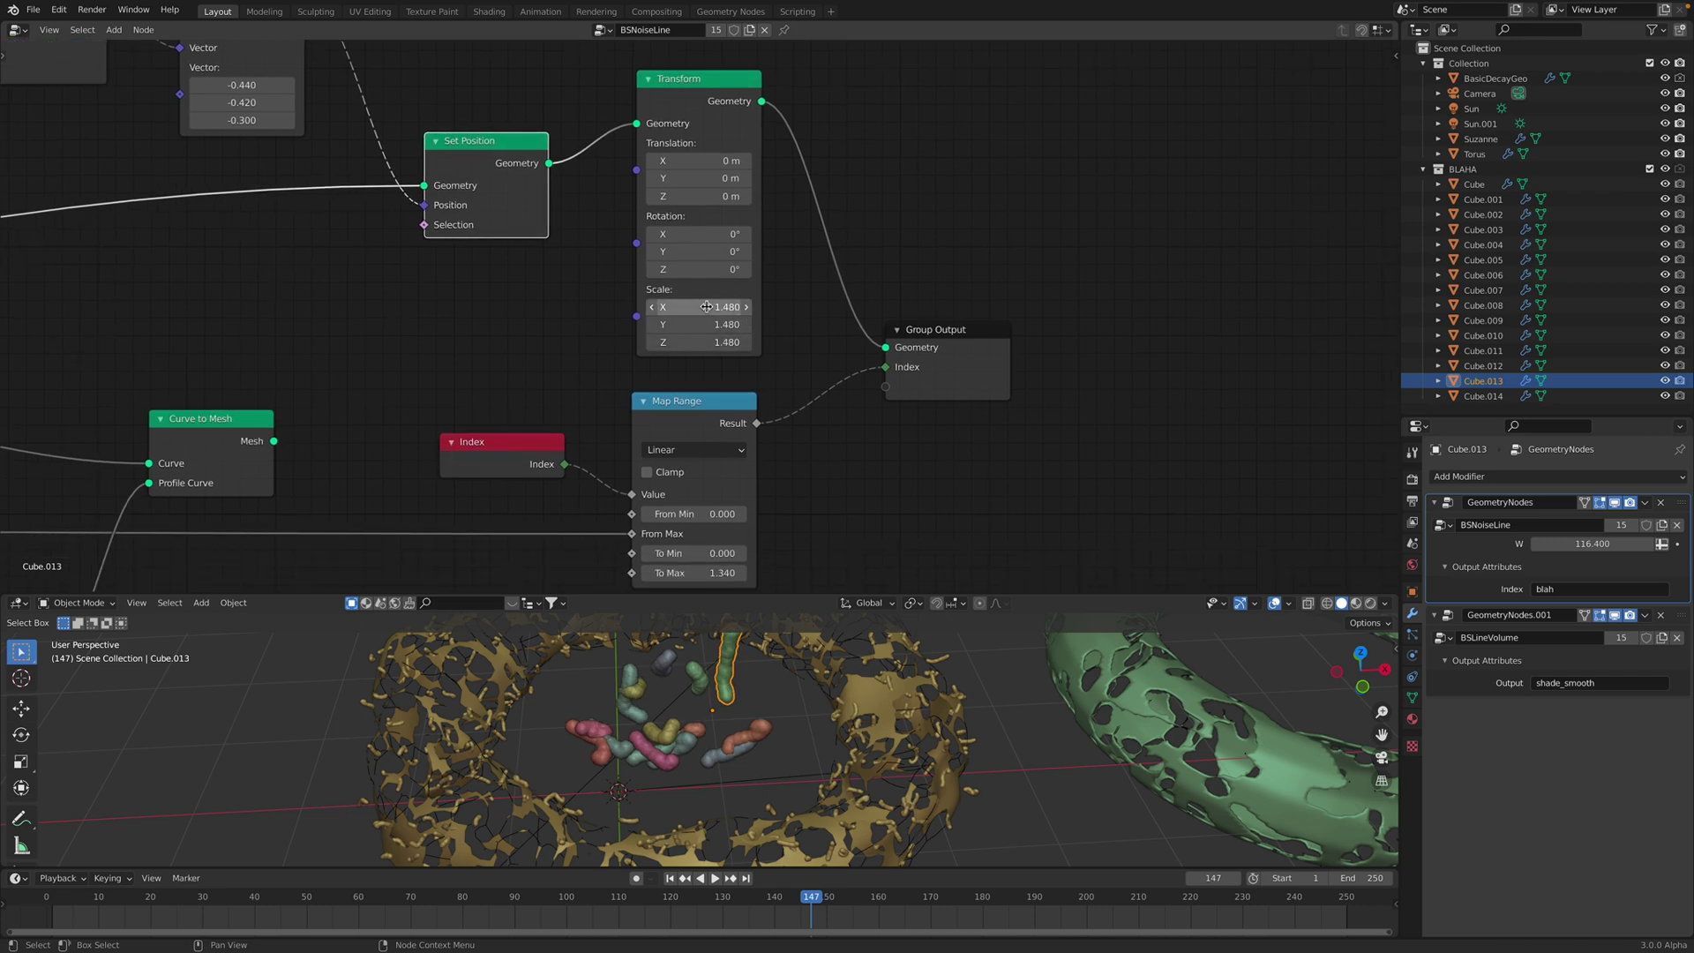
key(Return)
Save the file and space the Group Output and Index nodes farther away from the Transform and Map Range nodes
key(ctrl+s)
drag(945, 332, 1011, 323)
scroll(1010, 323, down, 1)
middle_drag(831, 387, 852, 331)
middle_drag(602, 360, 804, 317)
scroll(779, 346, down, 1)
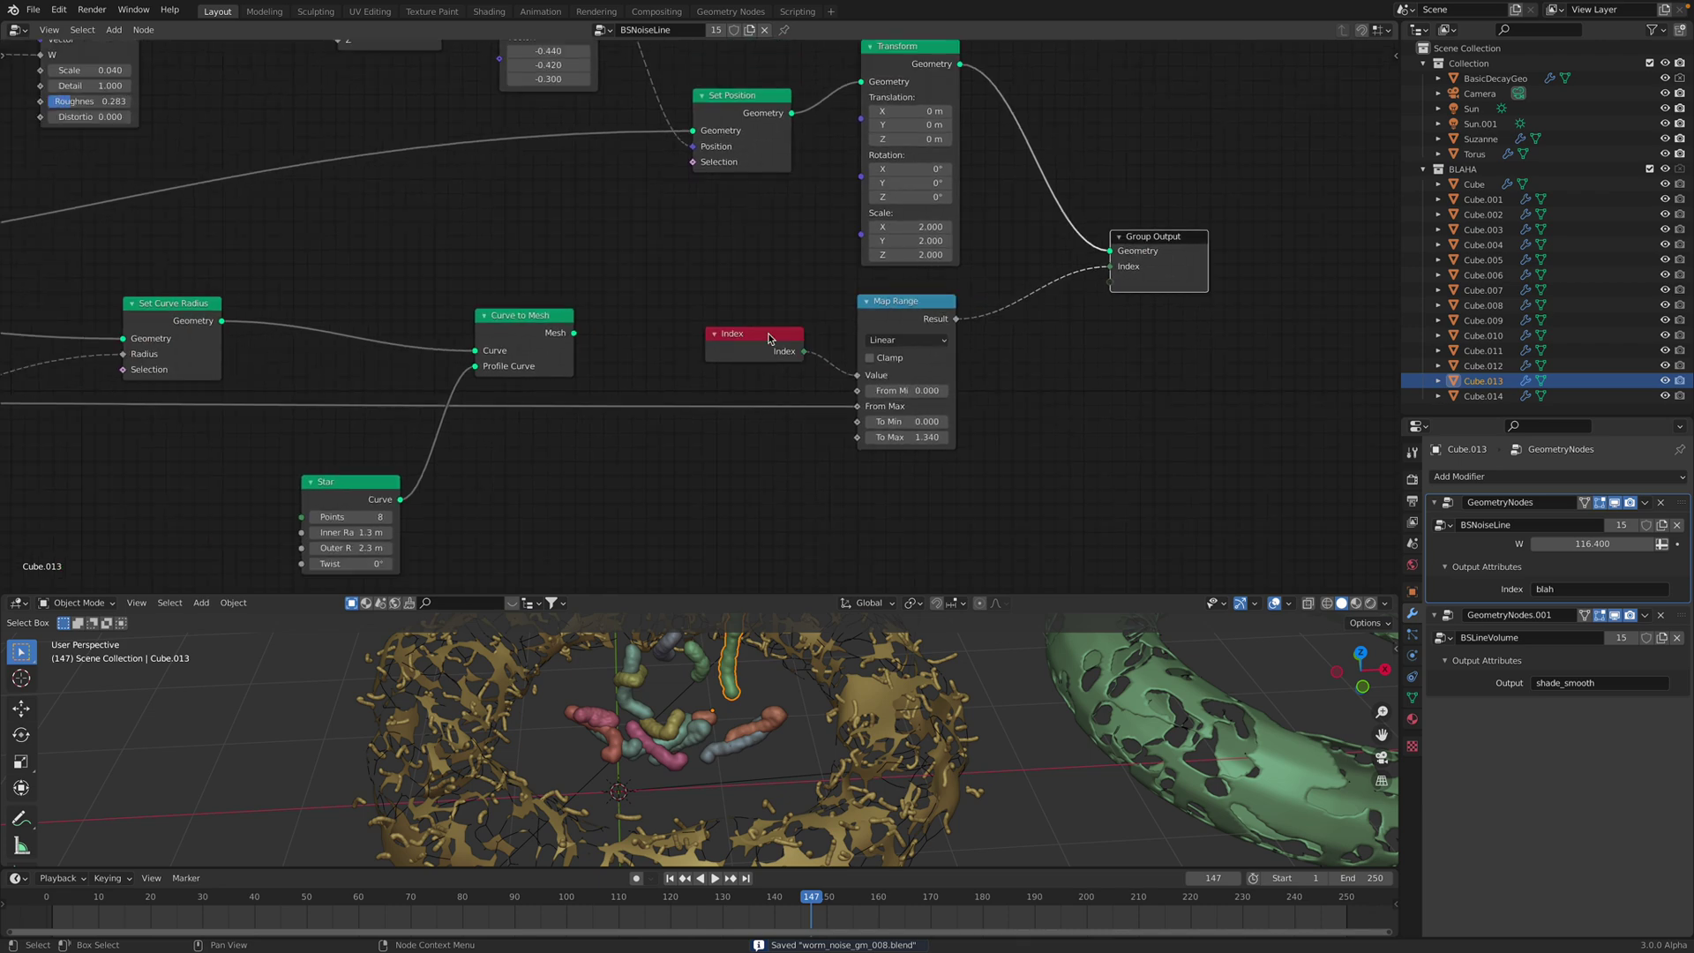
drag(770, 333, 732, 325)
Play the animation up to frame 152 and enlarge the 3D viewport at the expense of the node editor
middle_drag(584, 404, 897, 360)
middle_drag(425, 369, 714, 362)
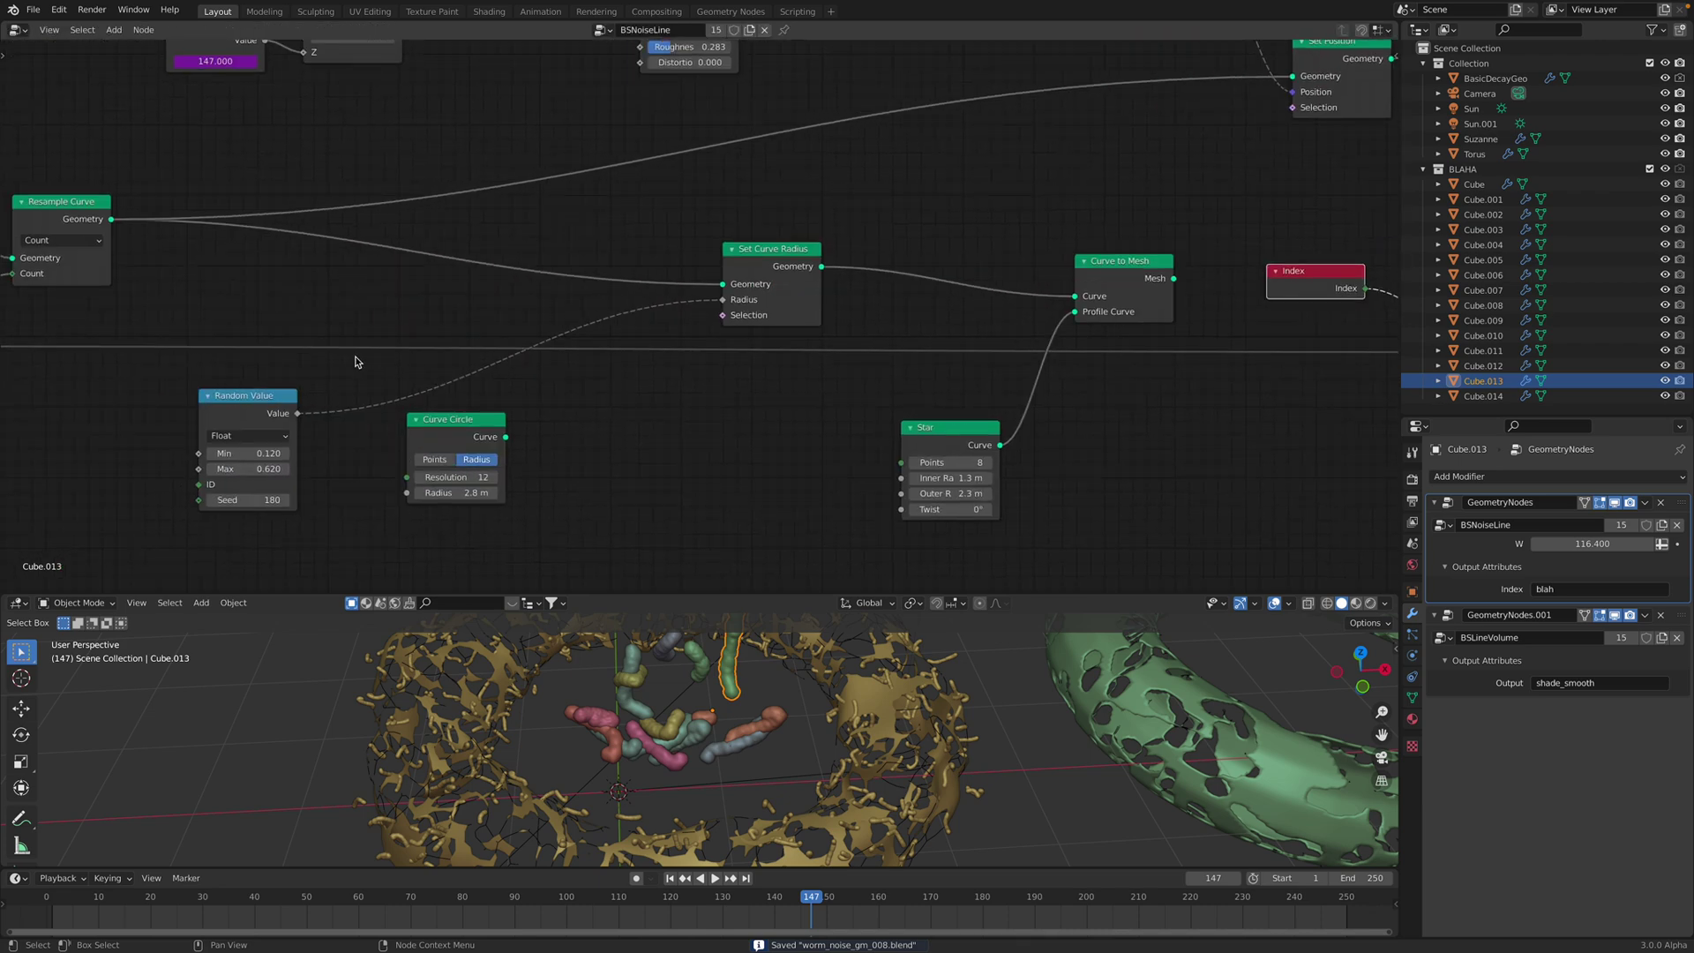
scroll(355, 363, down, 3)
scroll(560, 309, down, 4)
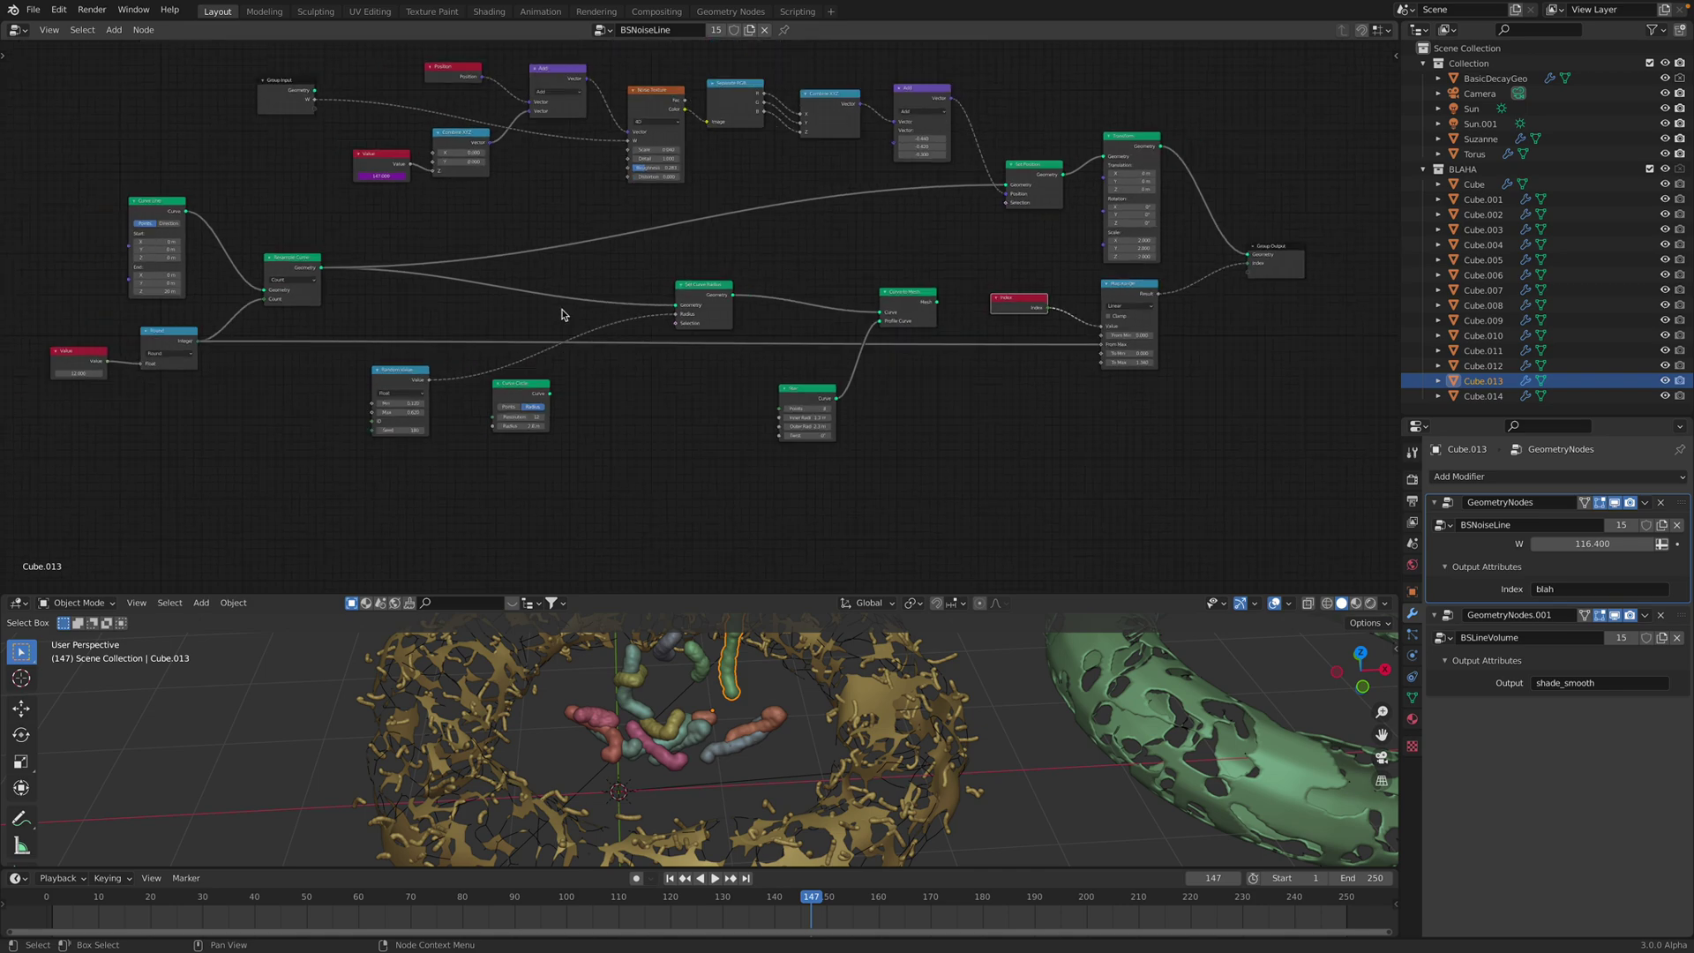
scroll(564, 314, up, 2)
middle_drag(693, 712, 670, 710)
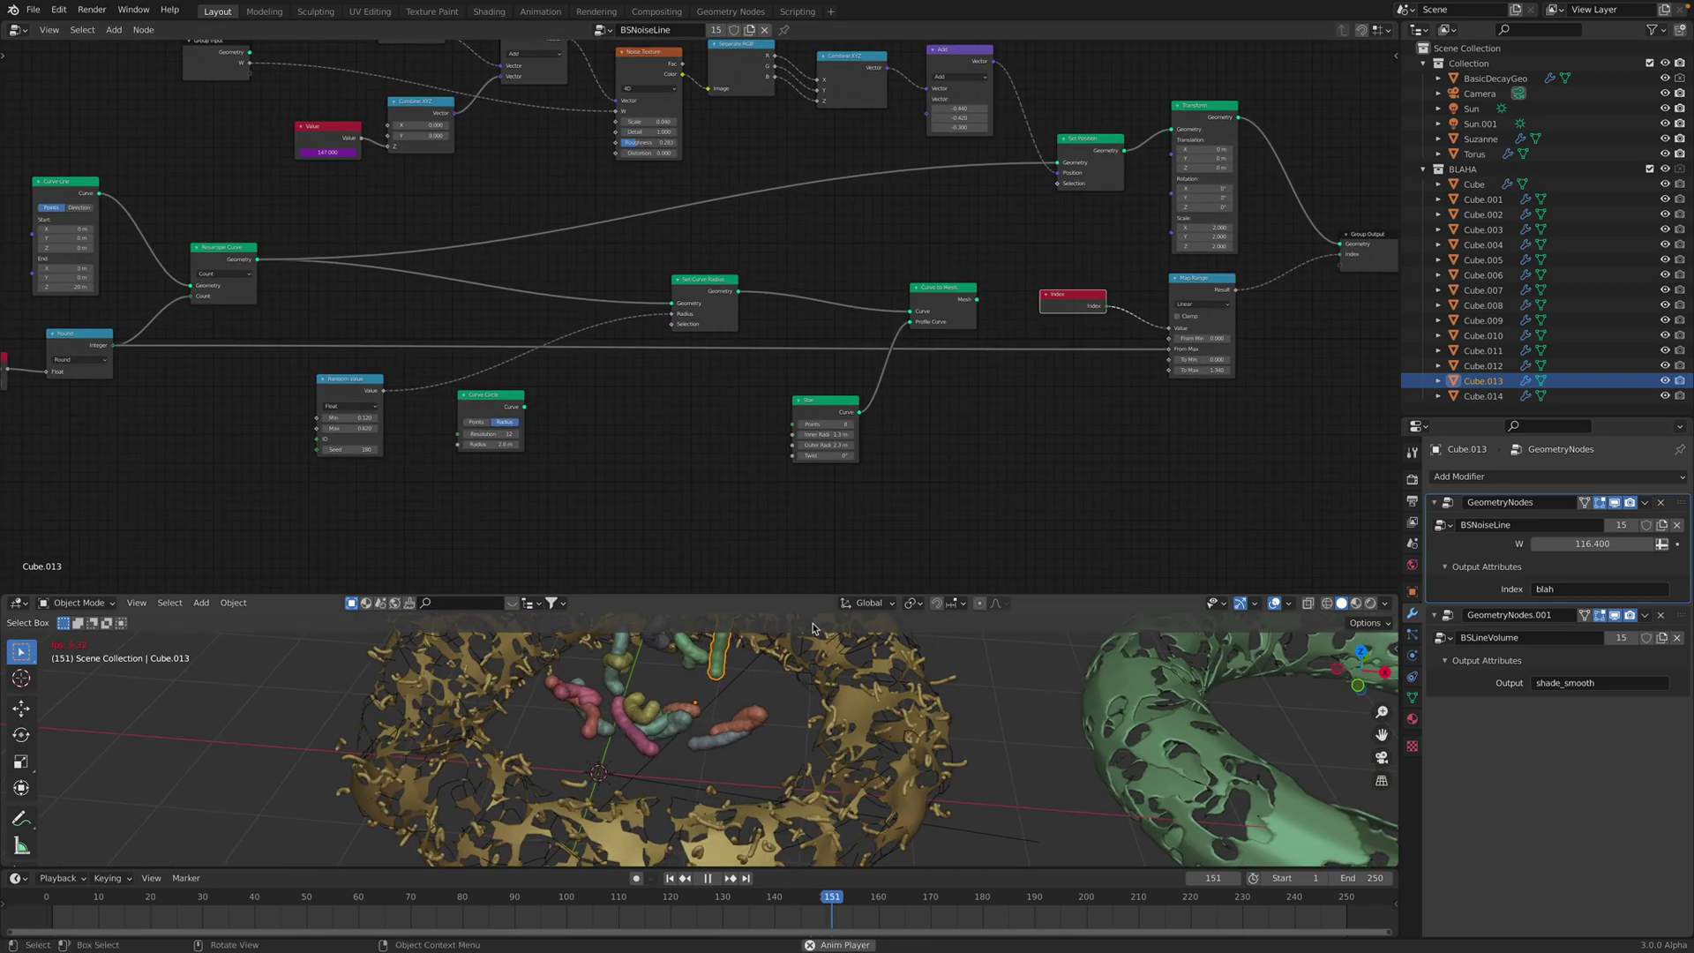
key(space)
drag(816, 594, 808, 374)
scroll(759, 532, up, 3)
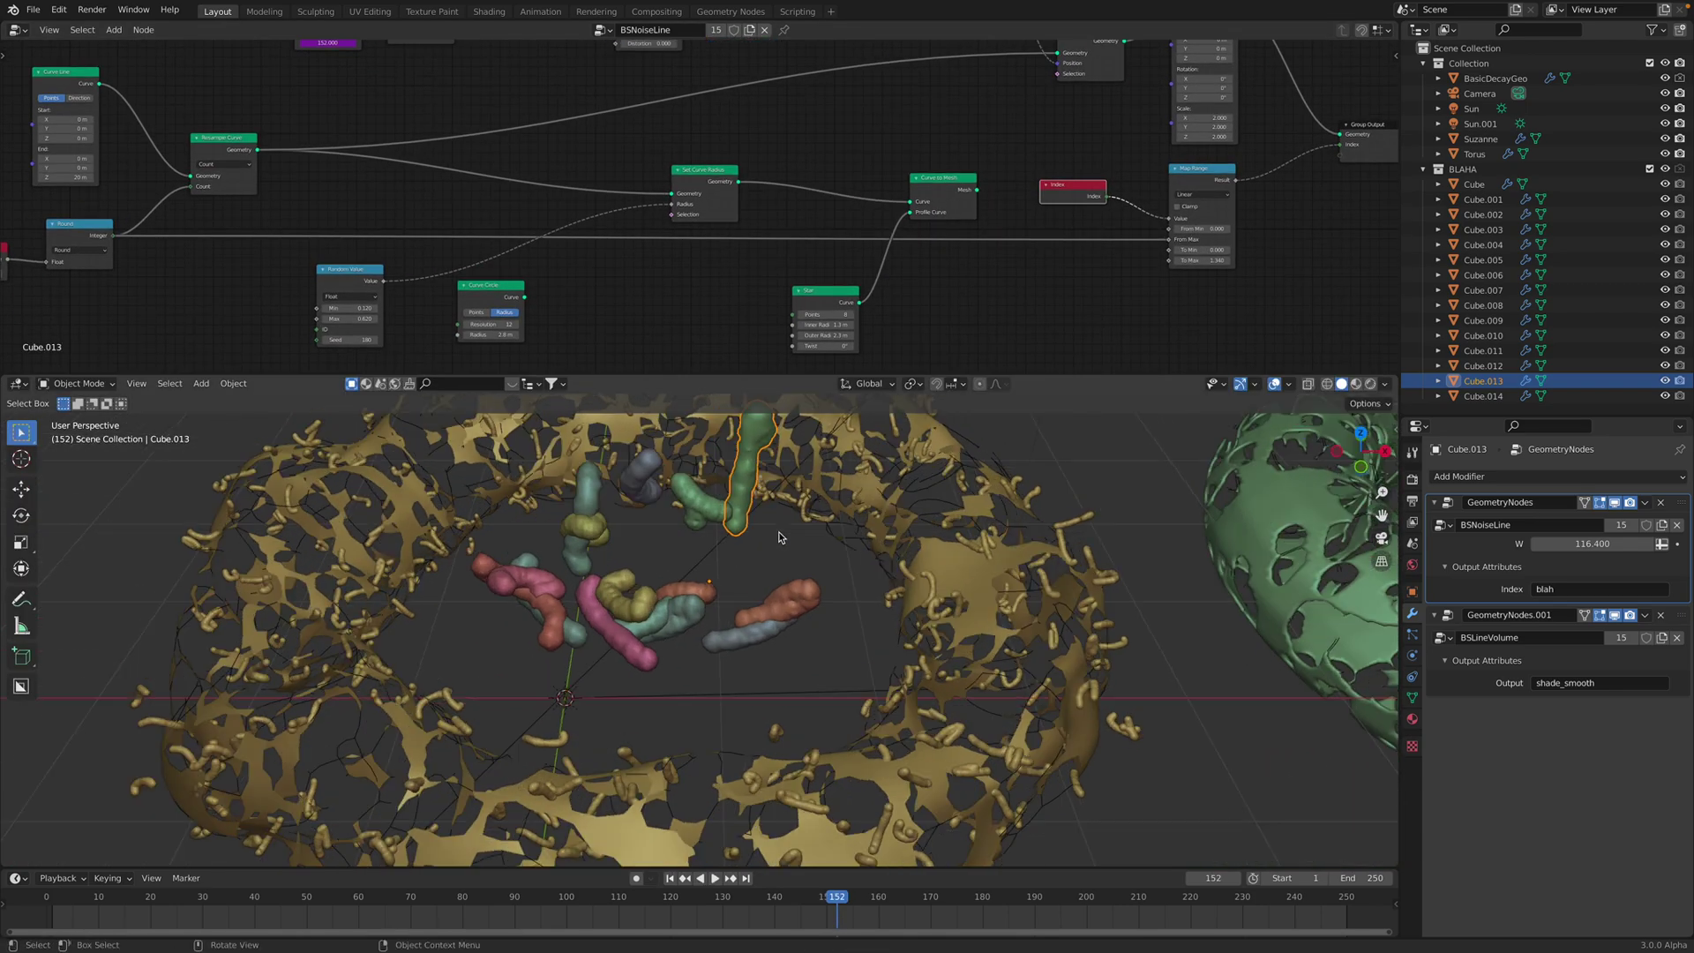
Route the Value node into the X and Y inputs of Combine XYZ in turn during playback, and reconnect it to Z
middle_drag(531, 89, 632, 298)
scroll(529, 223, up, 10)
middle_drag(284, 280, 425, 267)
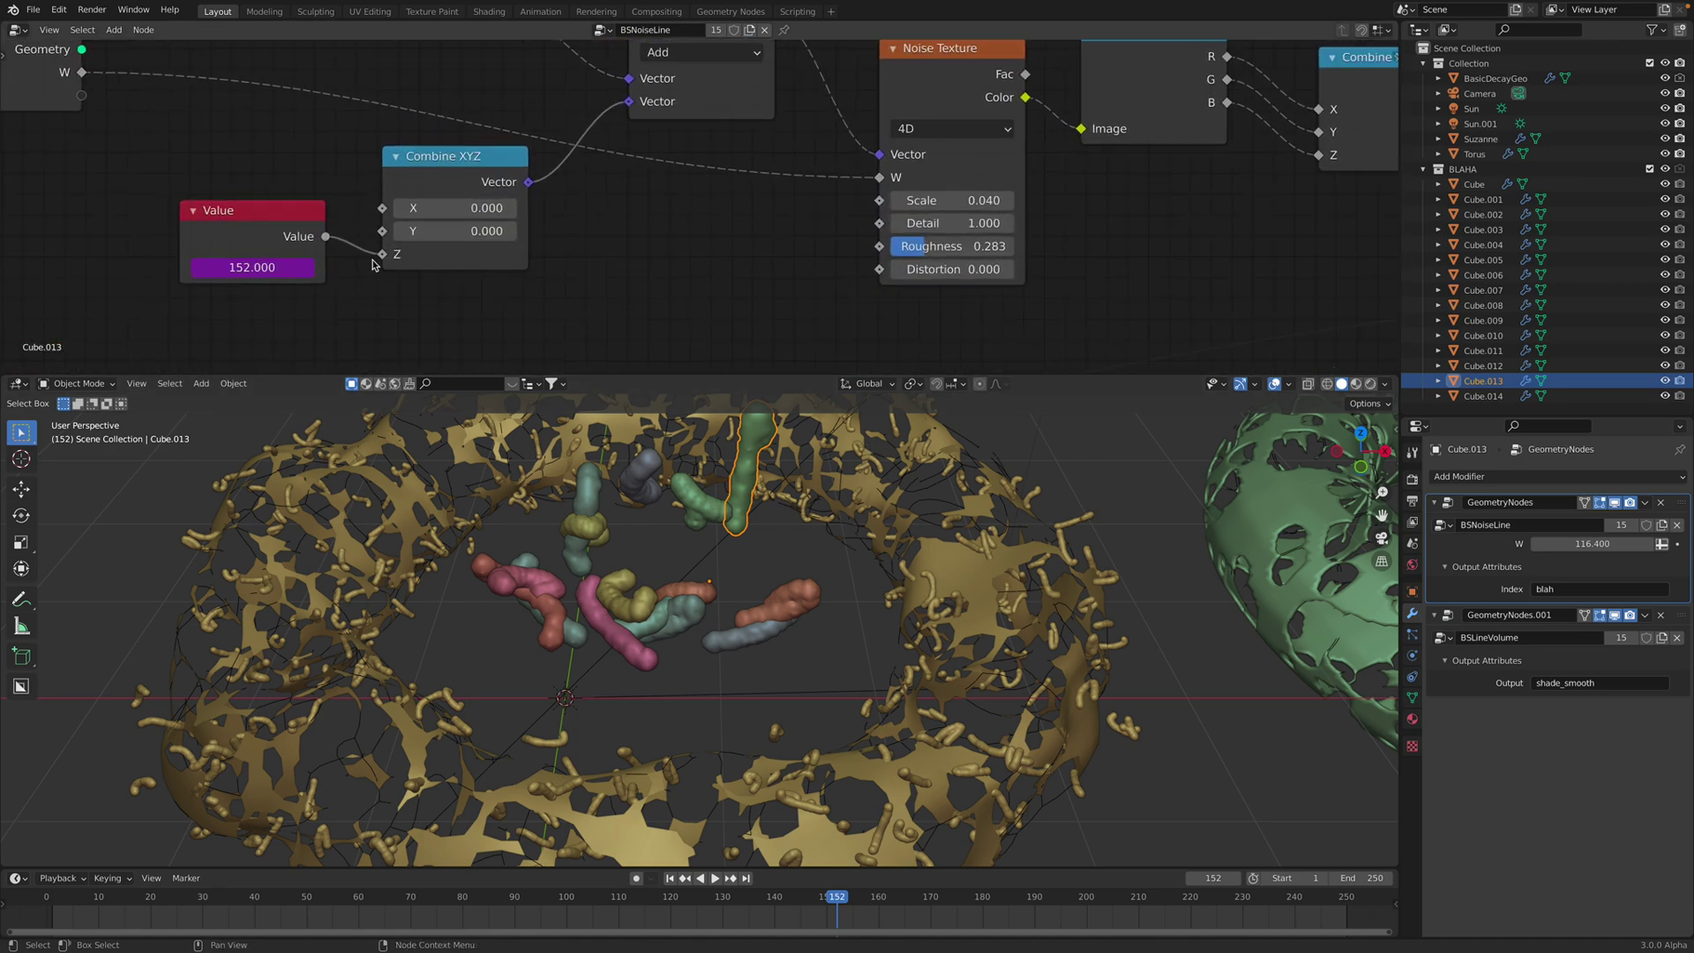
drag(381, 256, 382, 209)
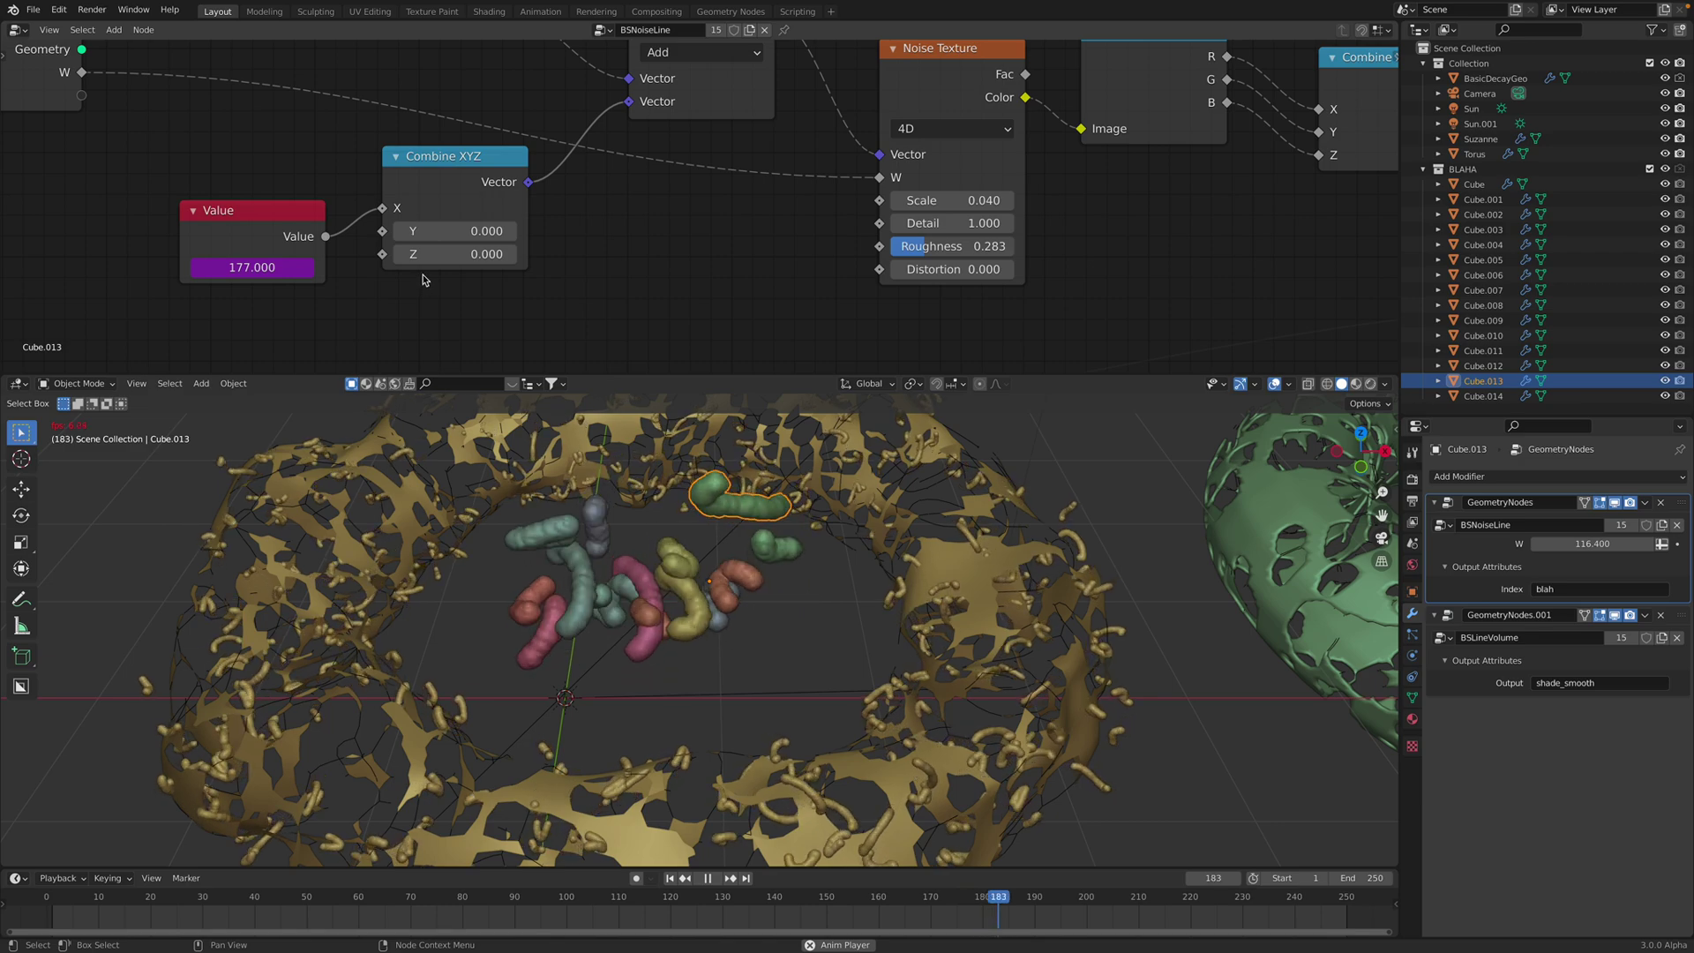
drag(382, 208, 382, 231)
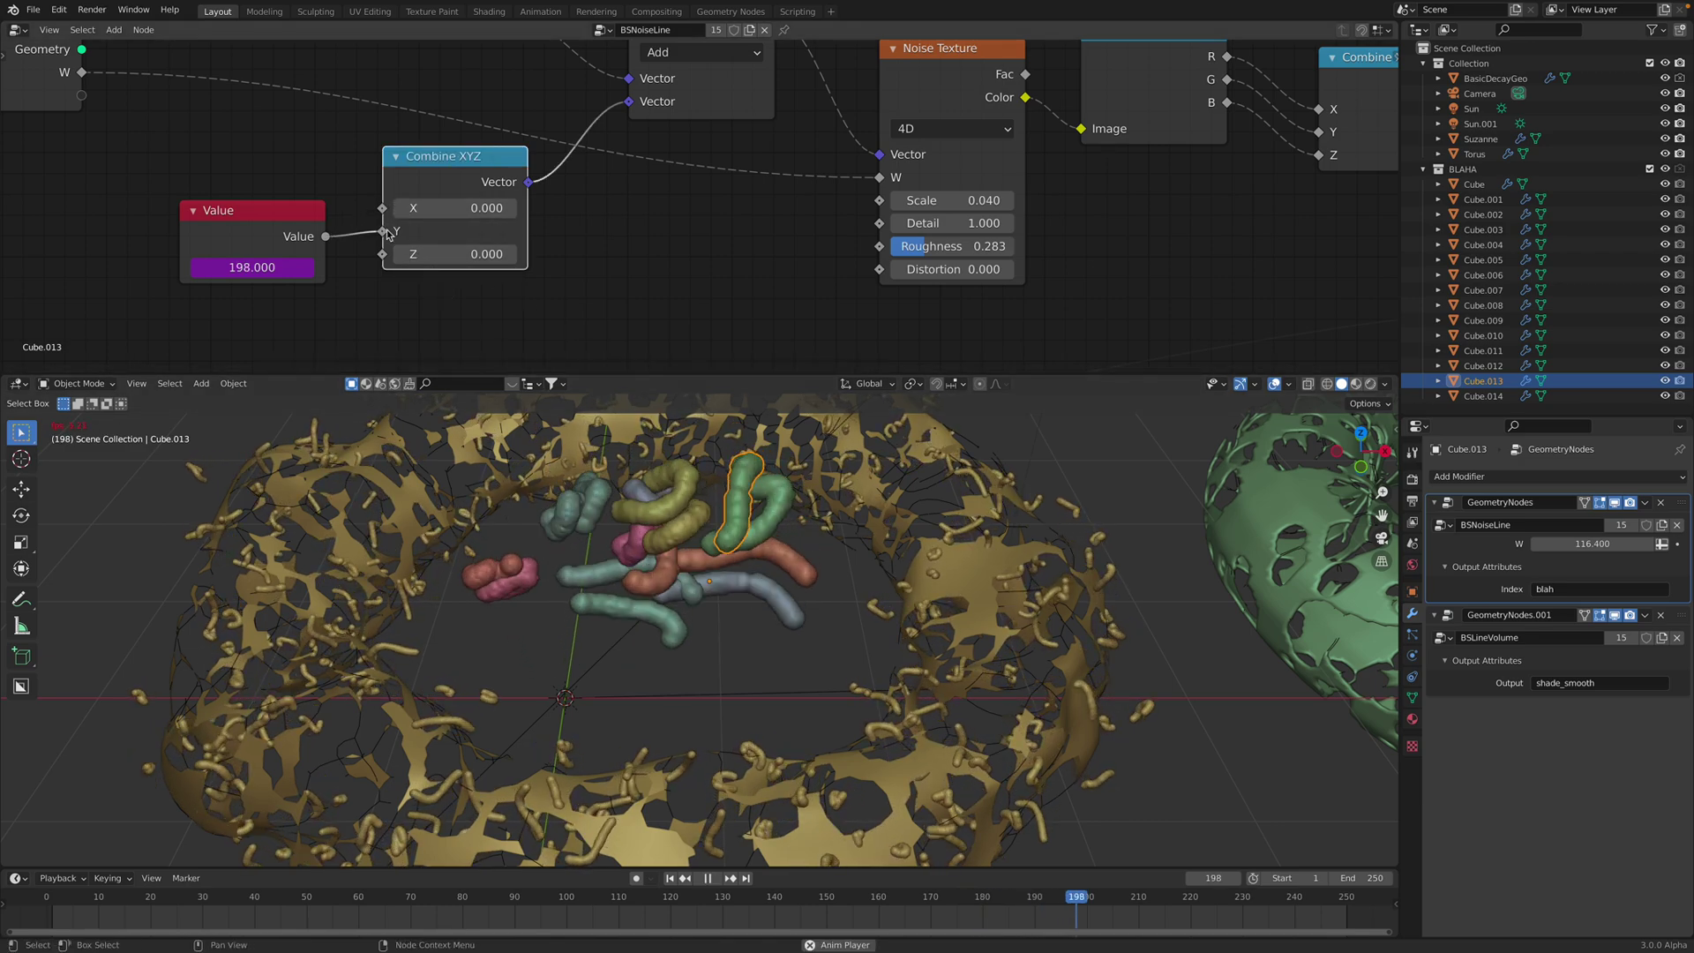
key(space)
mouse_move(382, 231)
mouse_down()
mouse_move(359, 225)
mouse_move(382, 254)
mouse_up()
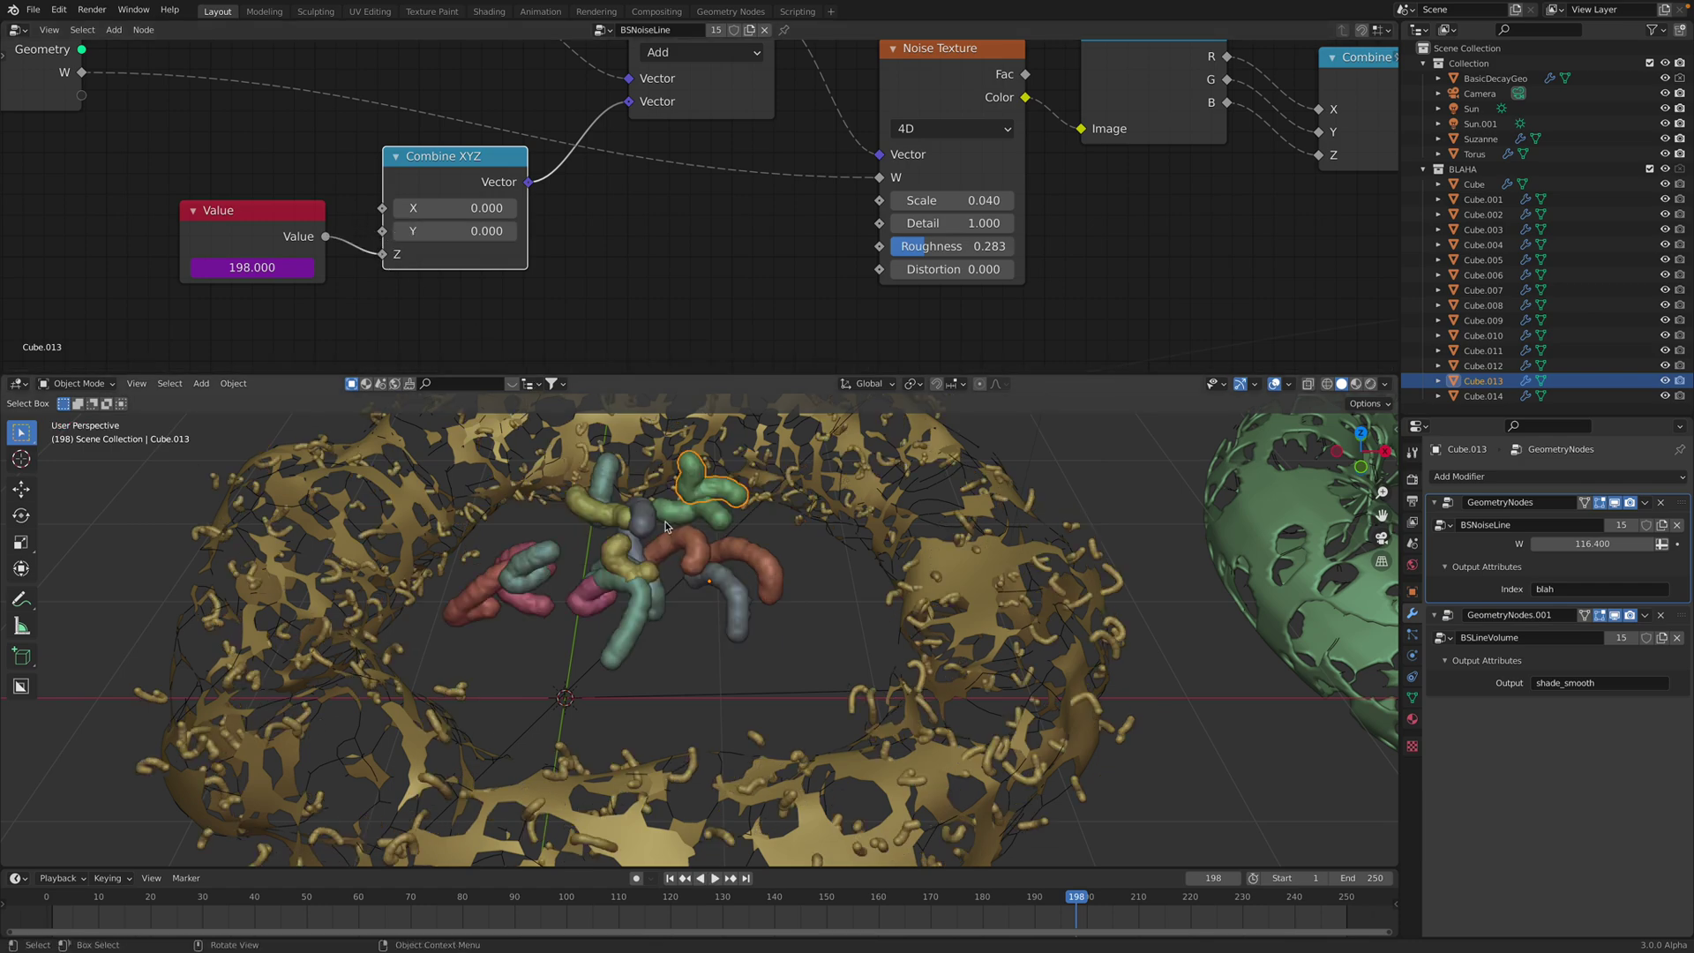
Play the worm animation up to frame 240, stop it and save the file
scroll(598, 517, down, 5)
key(space)
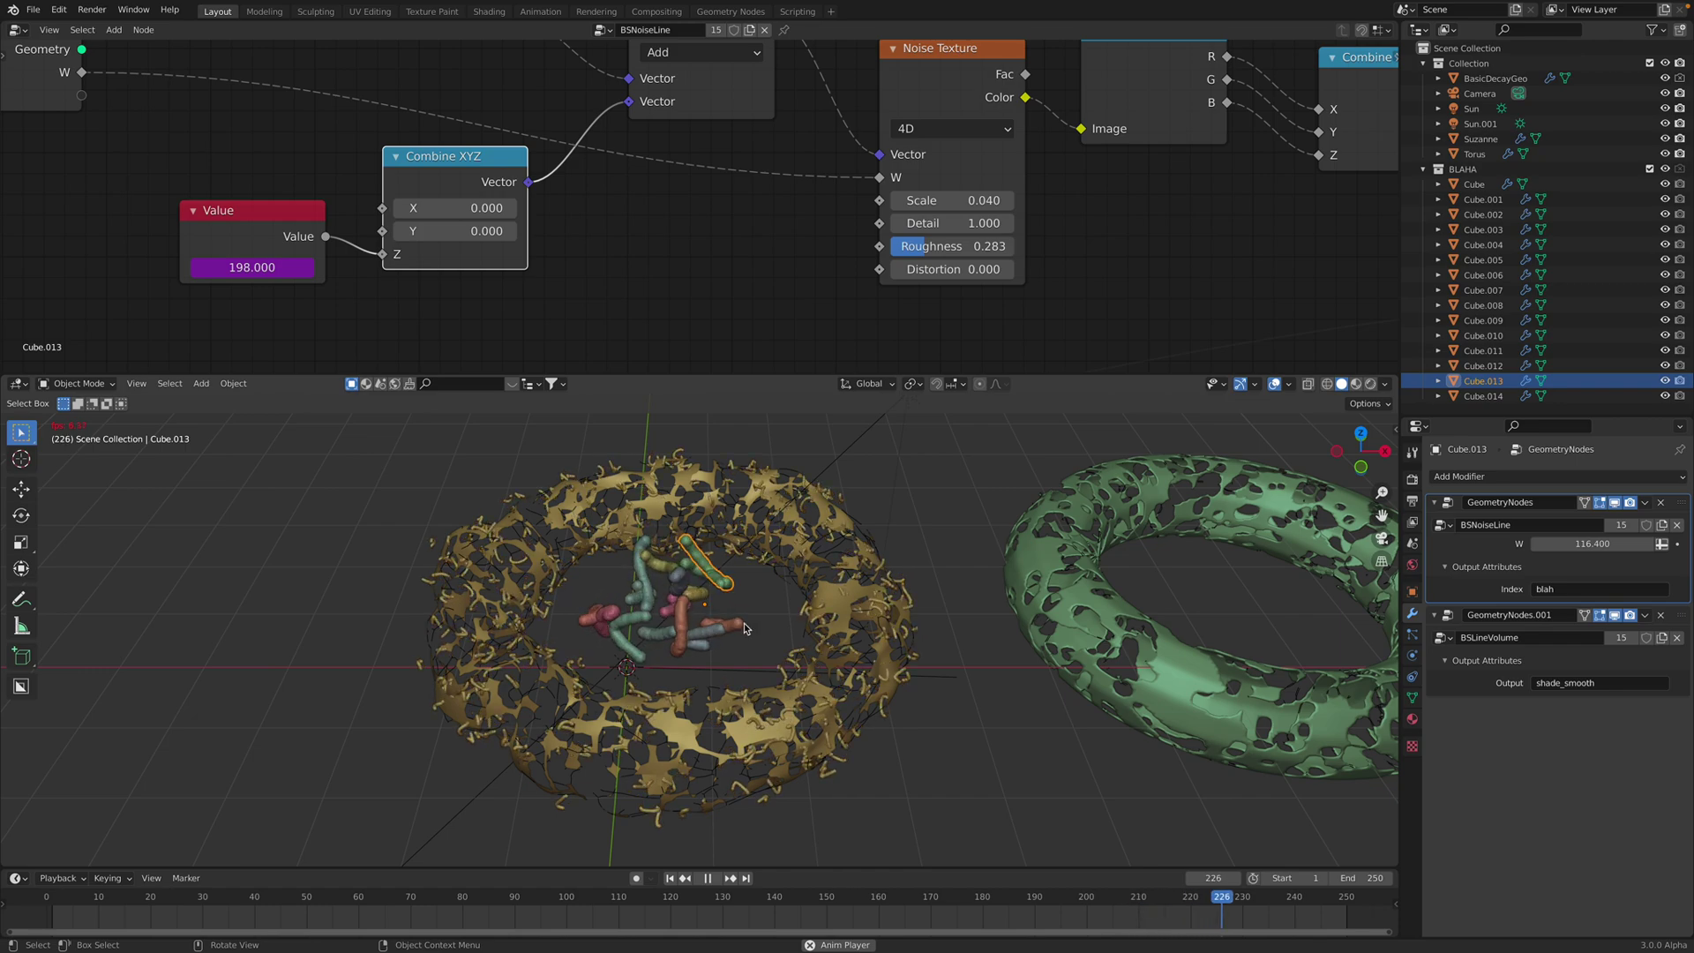
scroll(749, 640, up, 3)
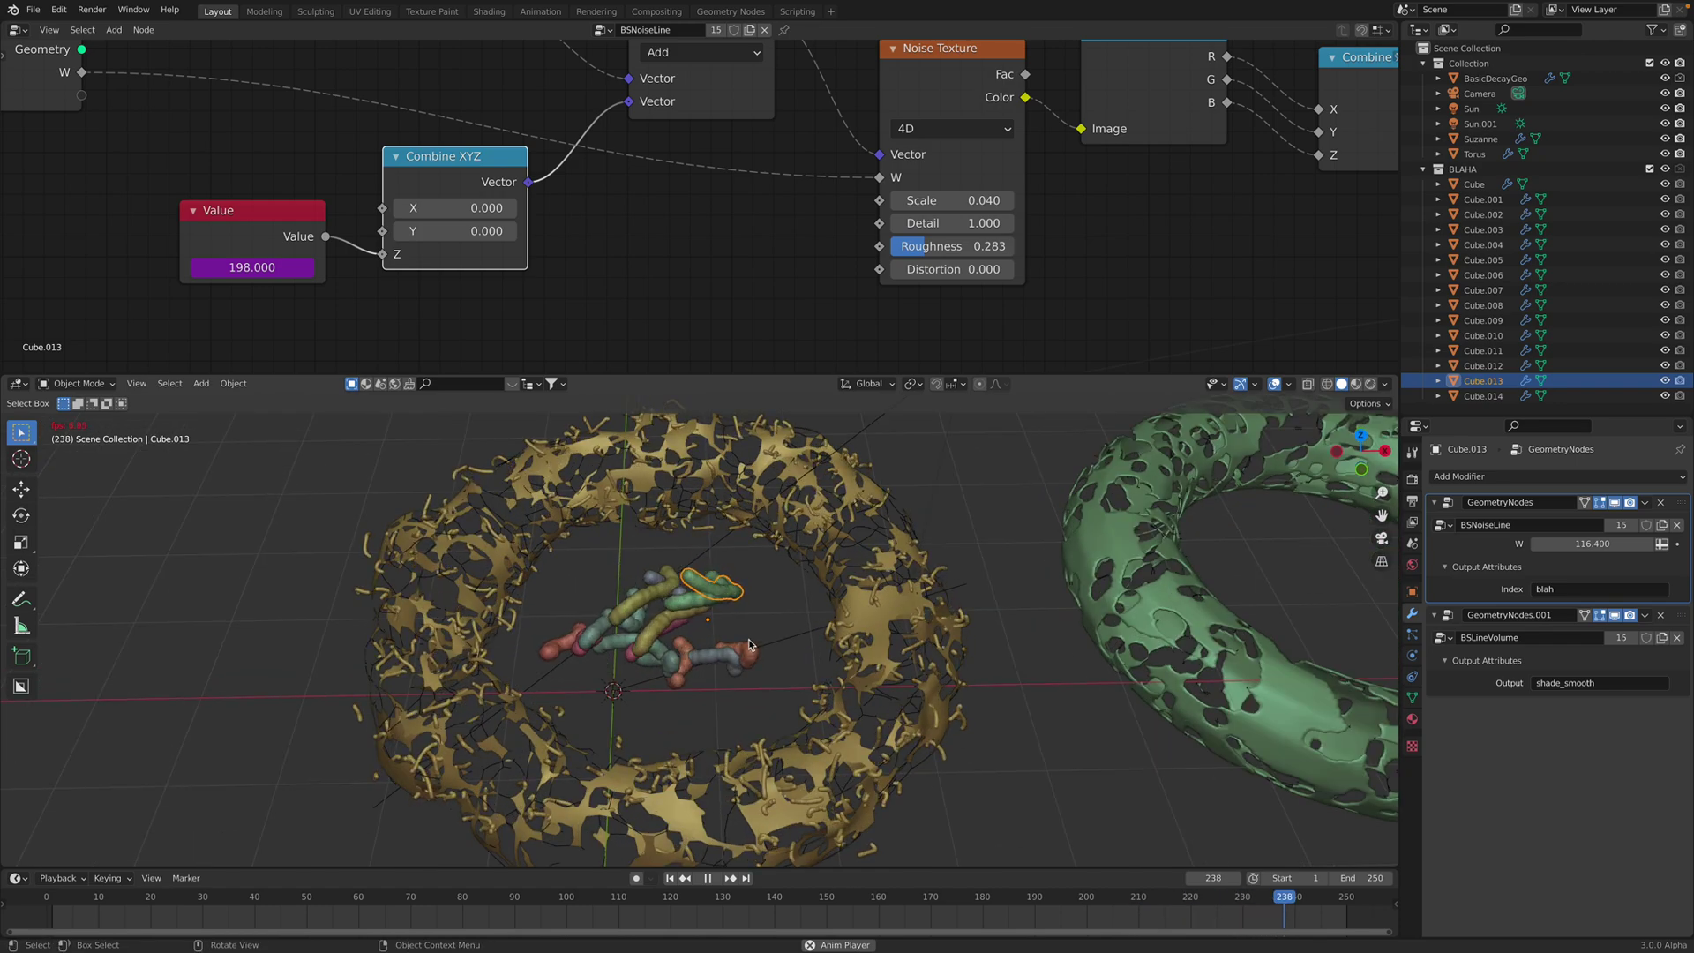
key(space)
middle_drag(756, 638, 759, 626)
key(ctrl+s)
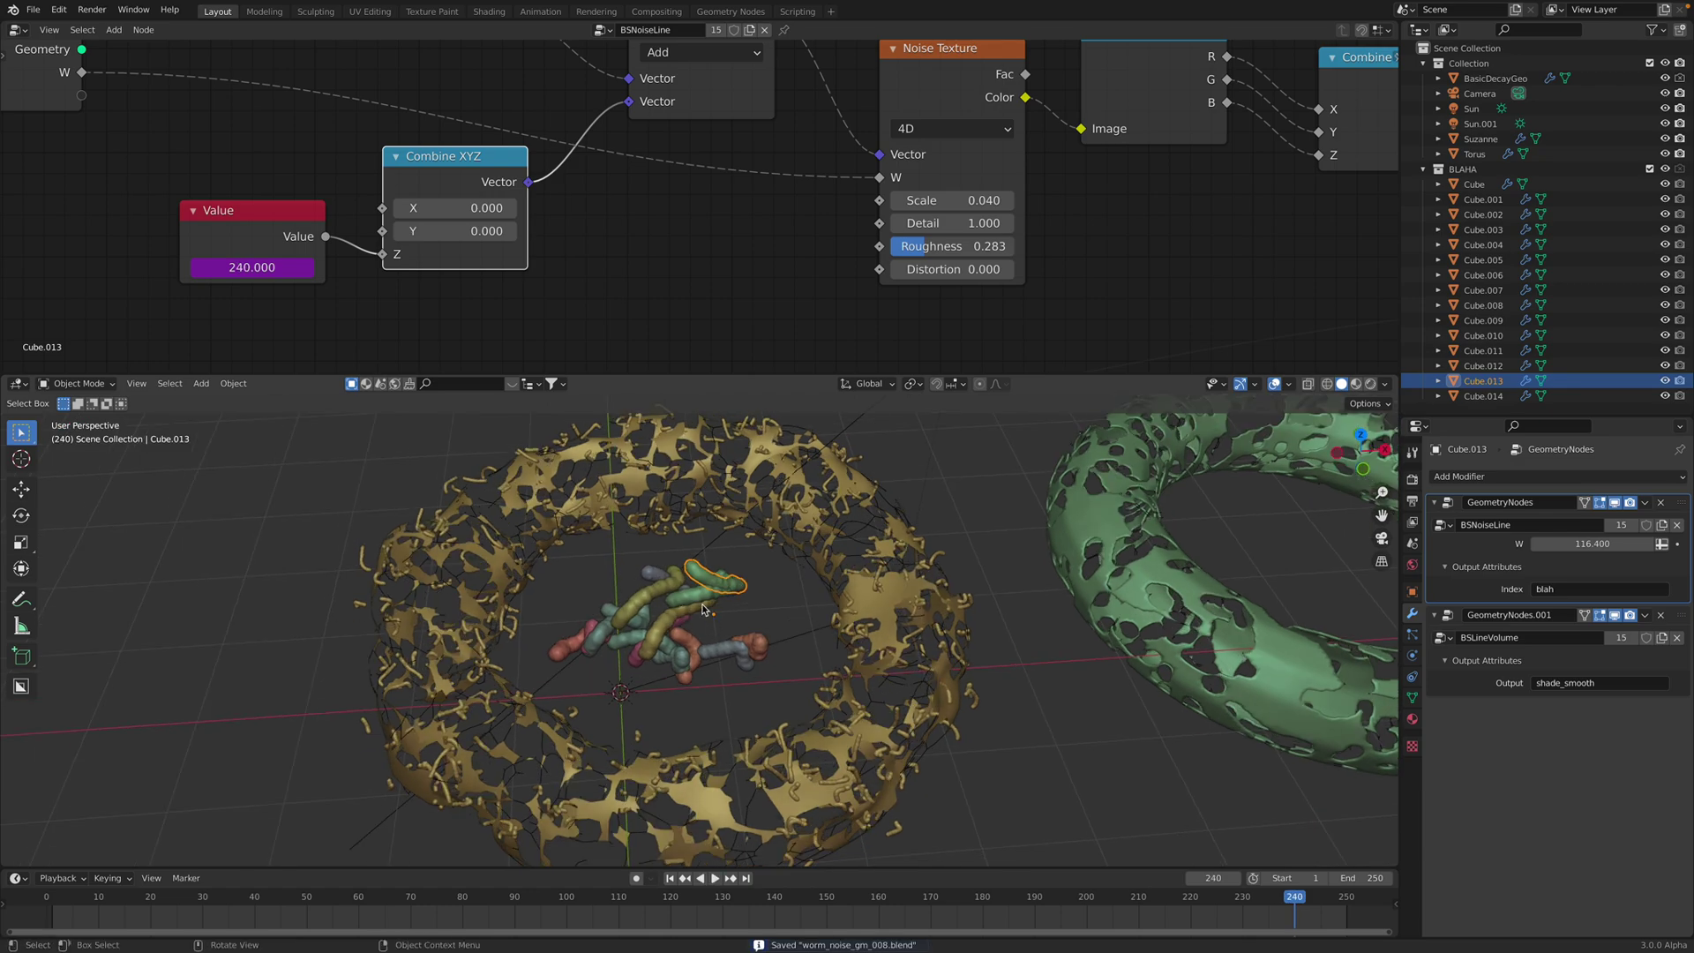
Set the W value of the Cube.011 worm to 216.280 and save the file
scroll(703, 609, up, 2)
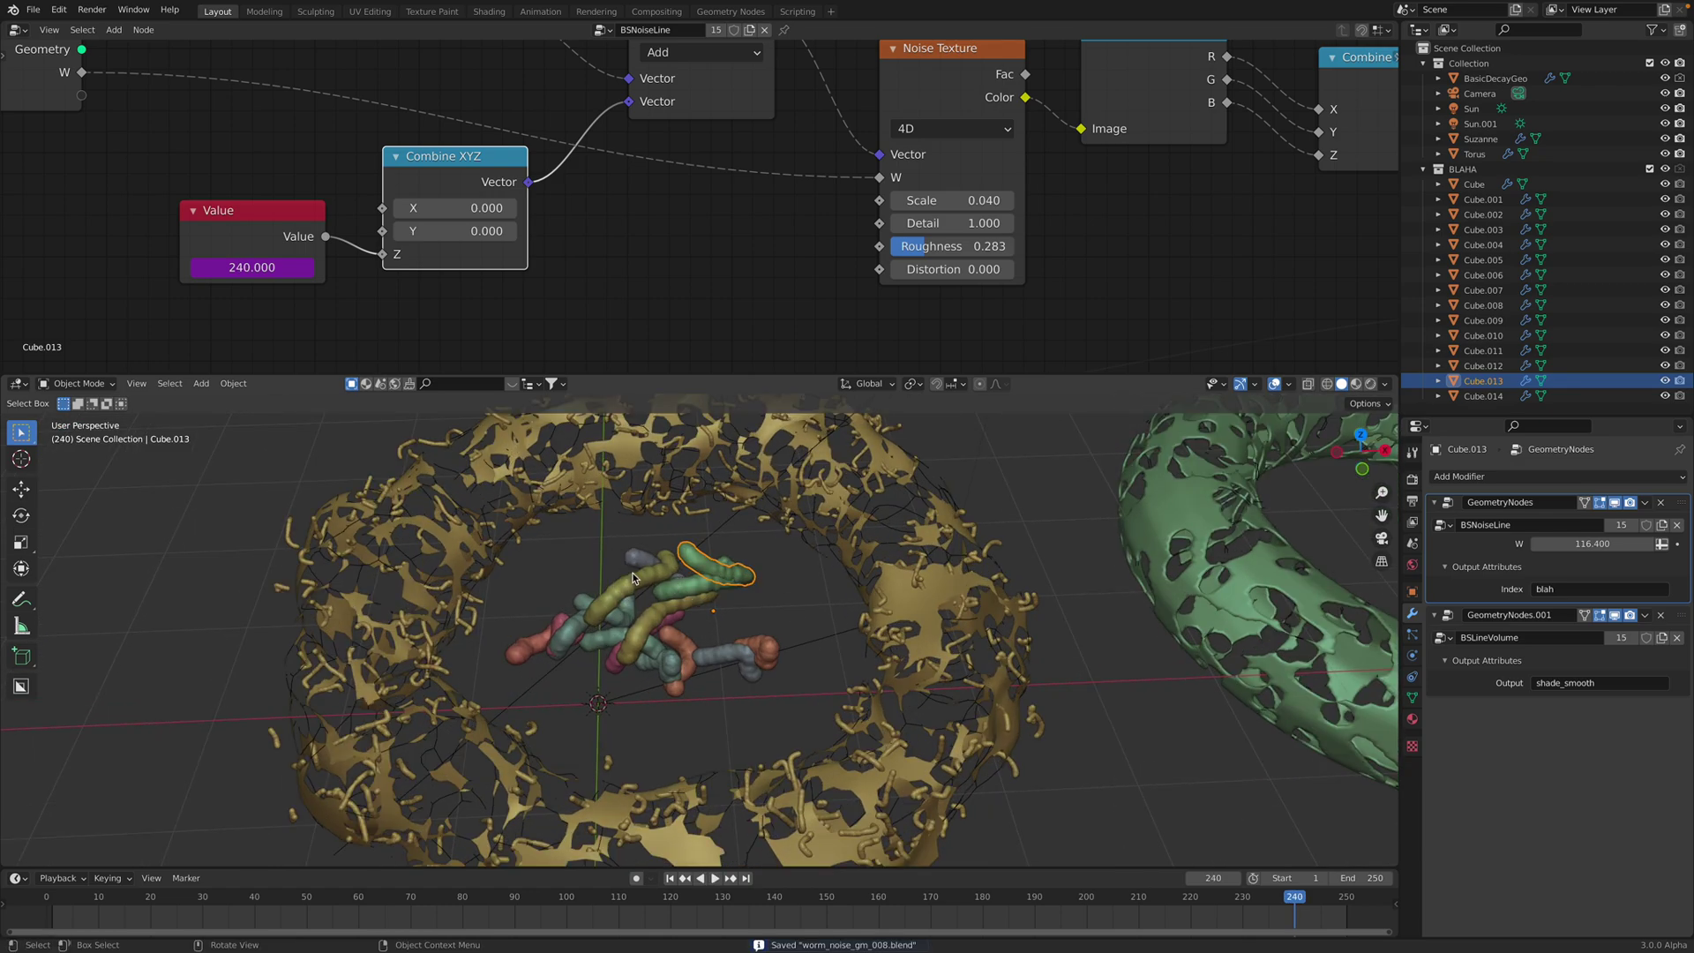
click(633, 578)
mouse_move(1593, 544)
mouse_down()
mouse_move(1663, 543)
mouse_move(1599, 544)
mouse_up()
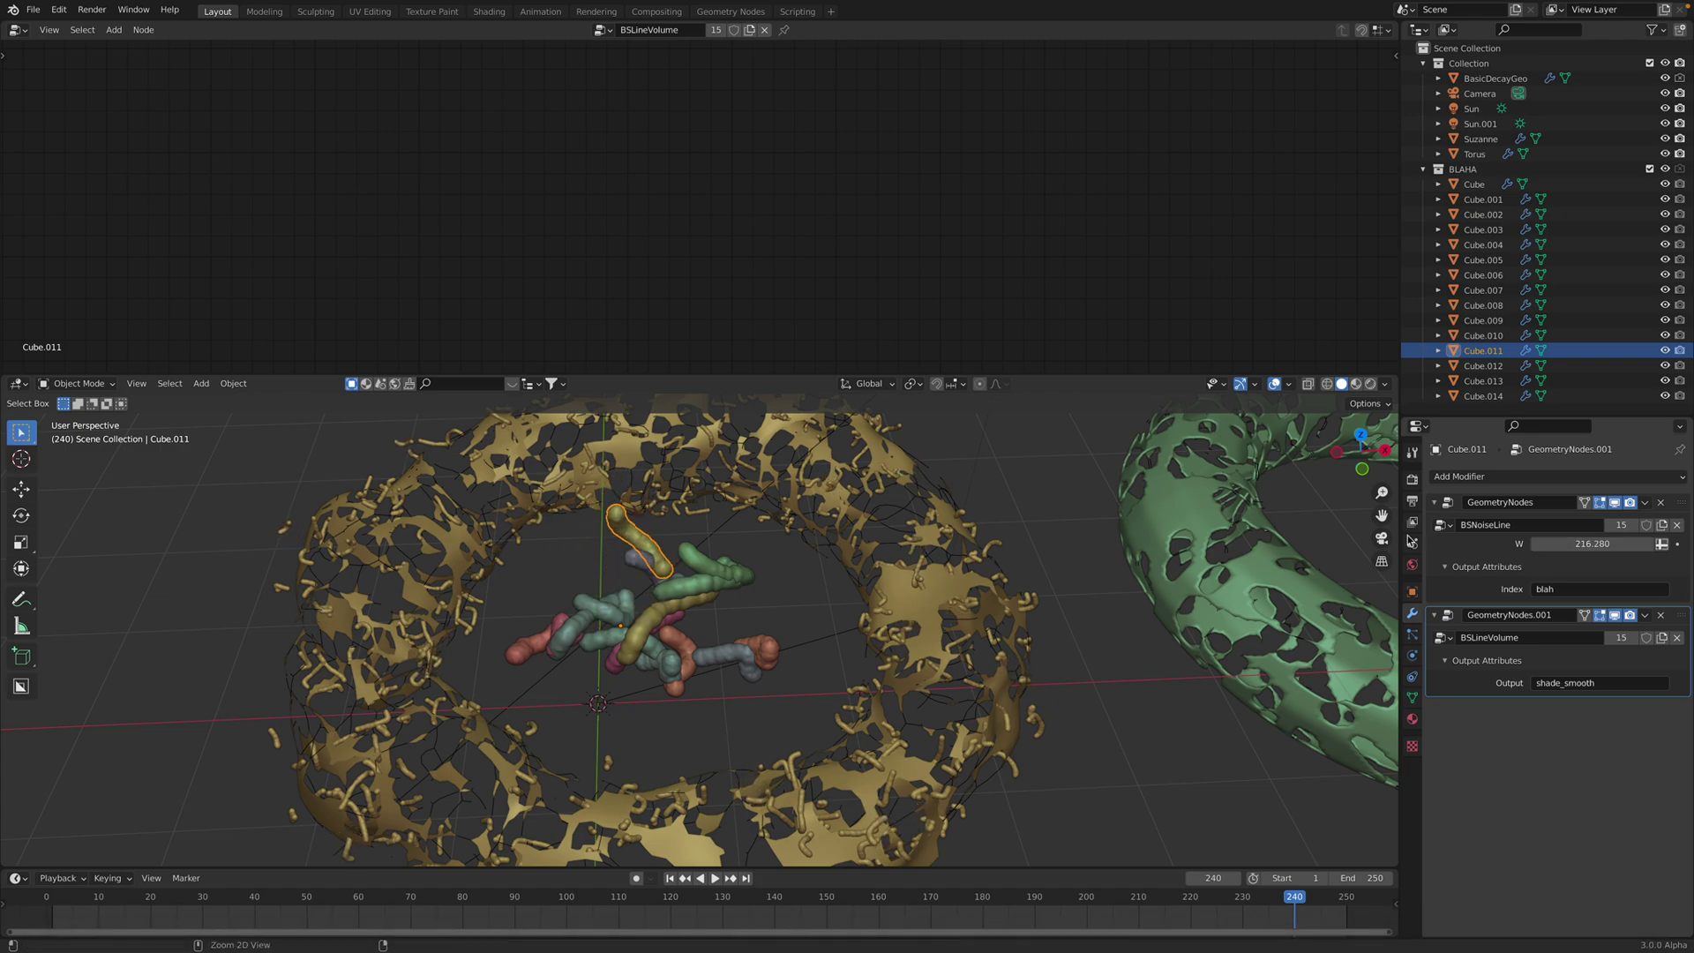
key(ctrl+s)
middle_drag(838, 544, 821, 536)
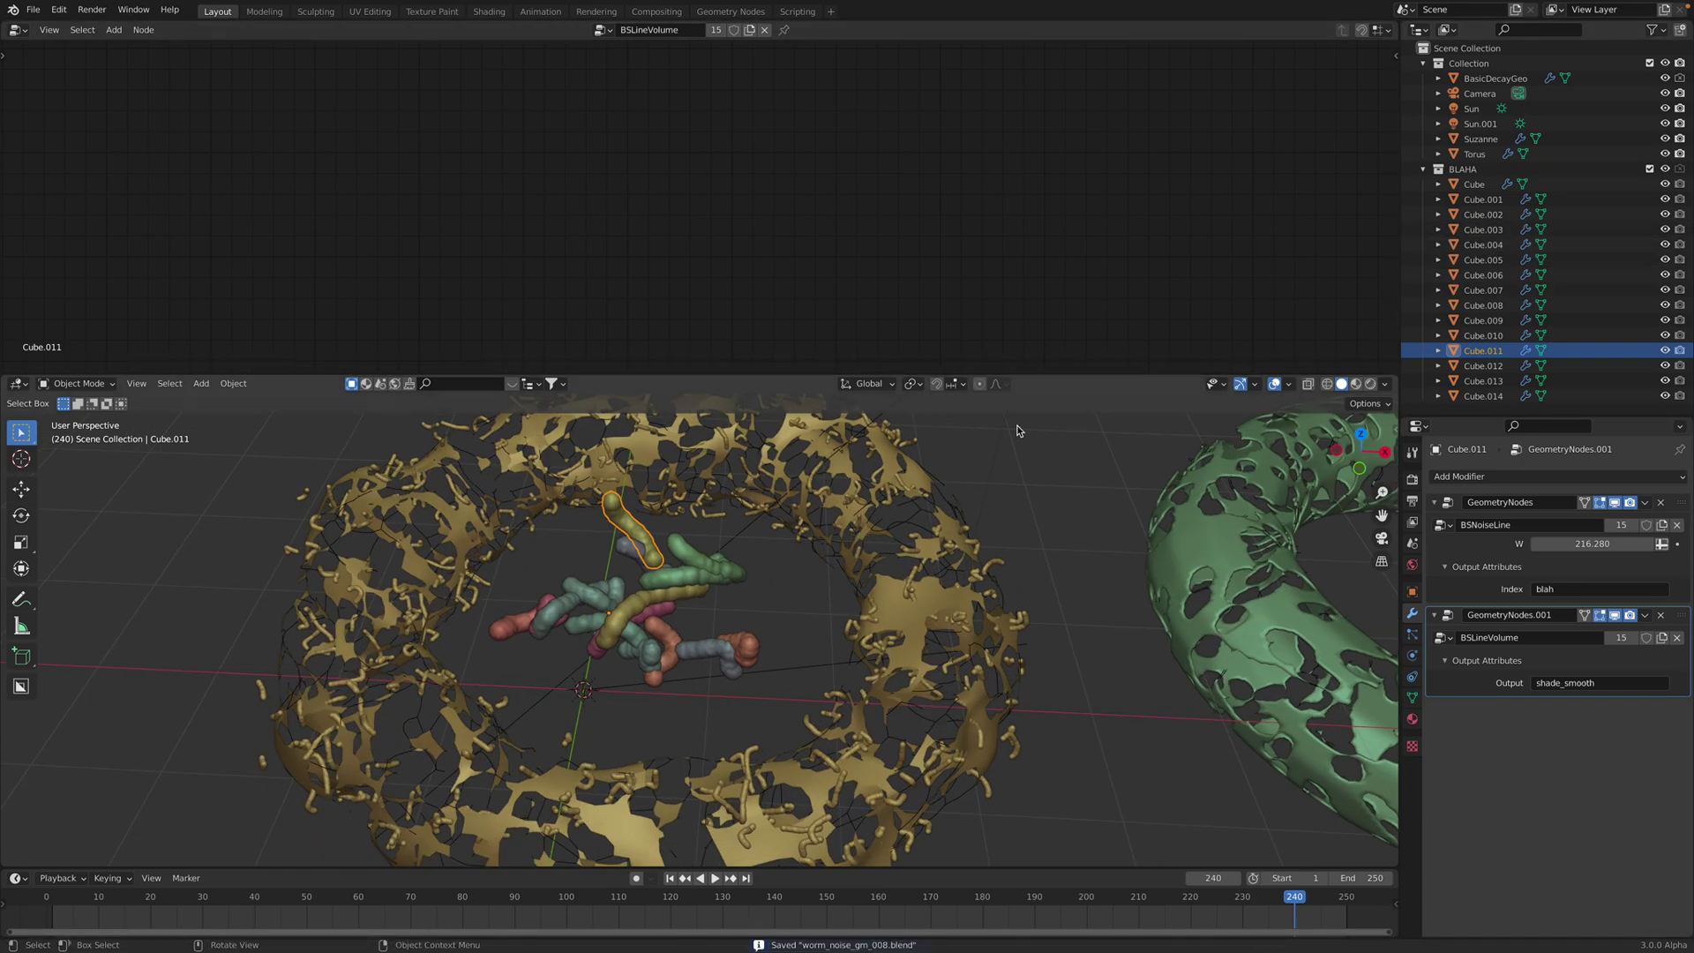
Select worms one after another in the BLAHA collection to compare their W values and shapes
click(1469, 185)
click(1470, 214)
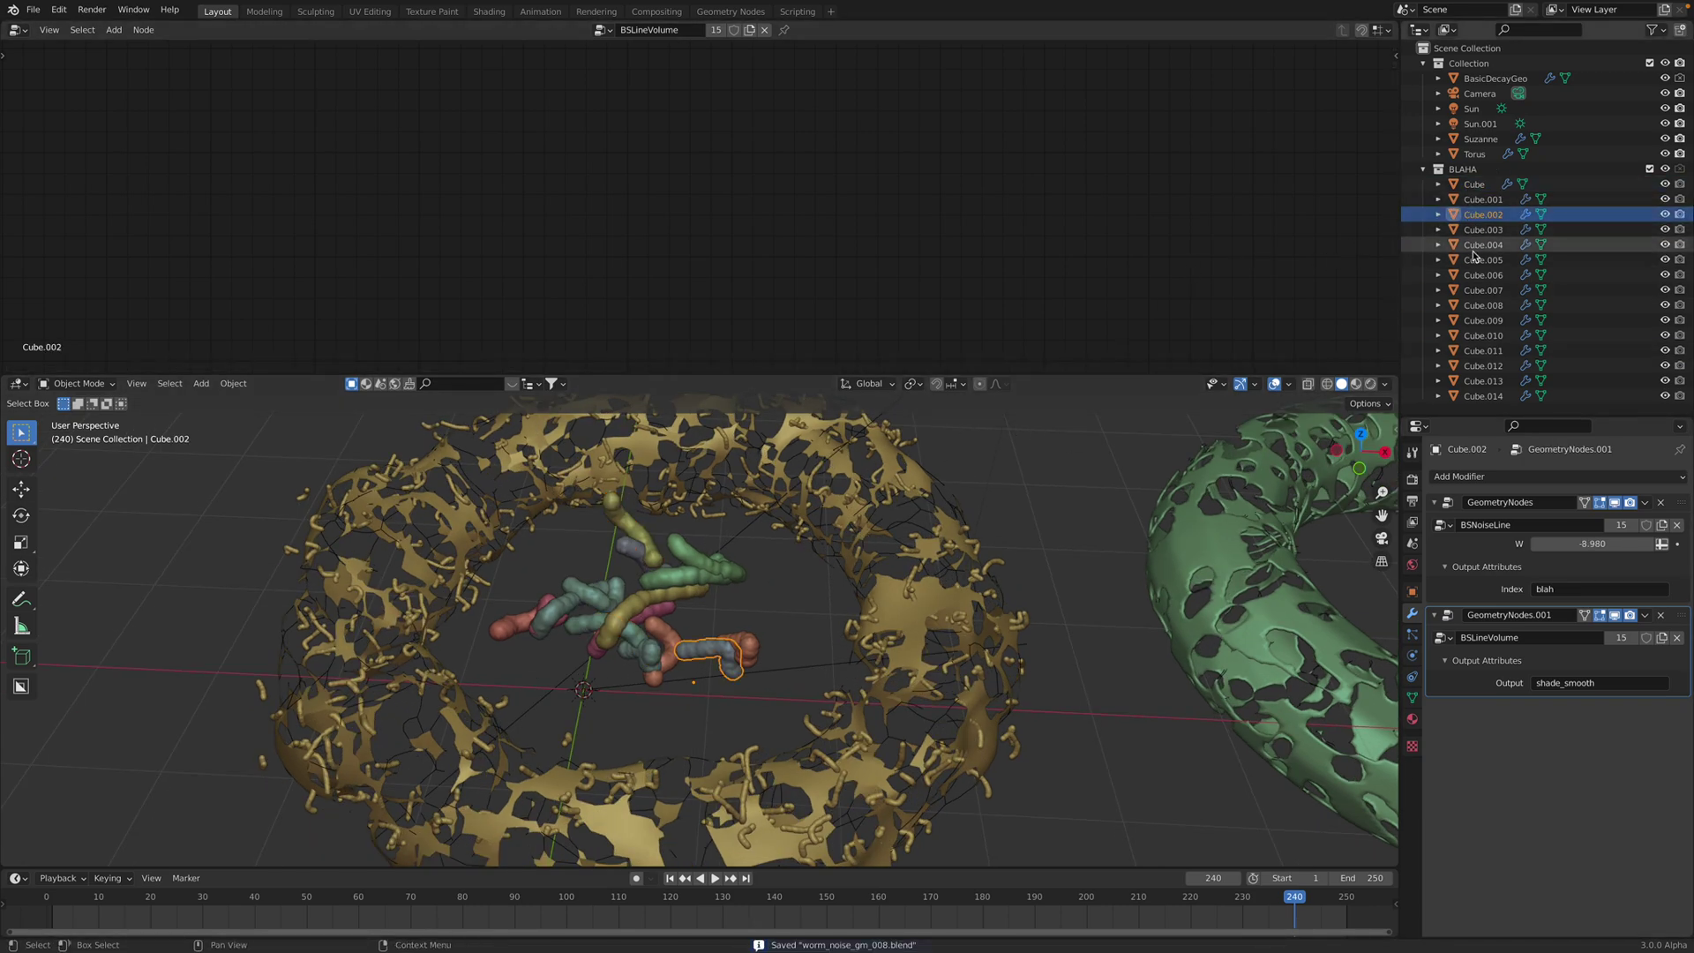
click(1474, 249)
click(1475, 279)
click(1477, 290)
click(1487, 324)
click(1486, 351)
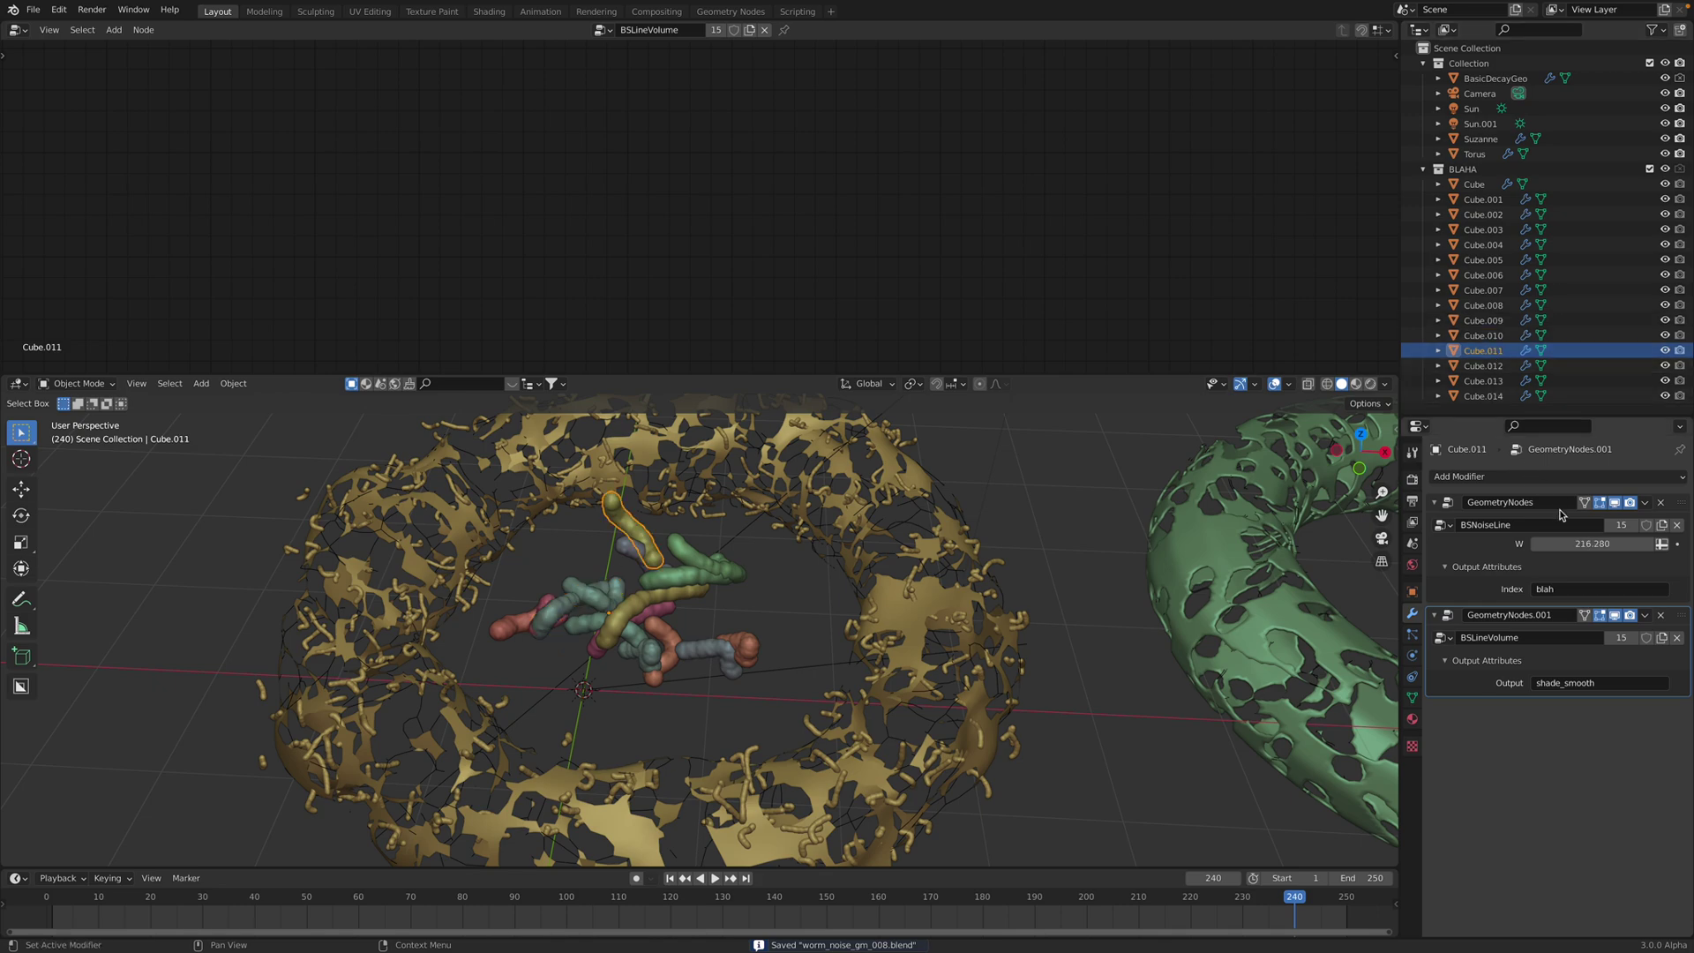
click(1496, 381)
click(1506, 365)
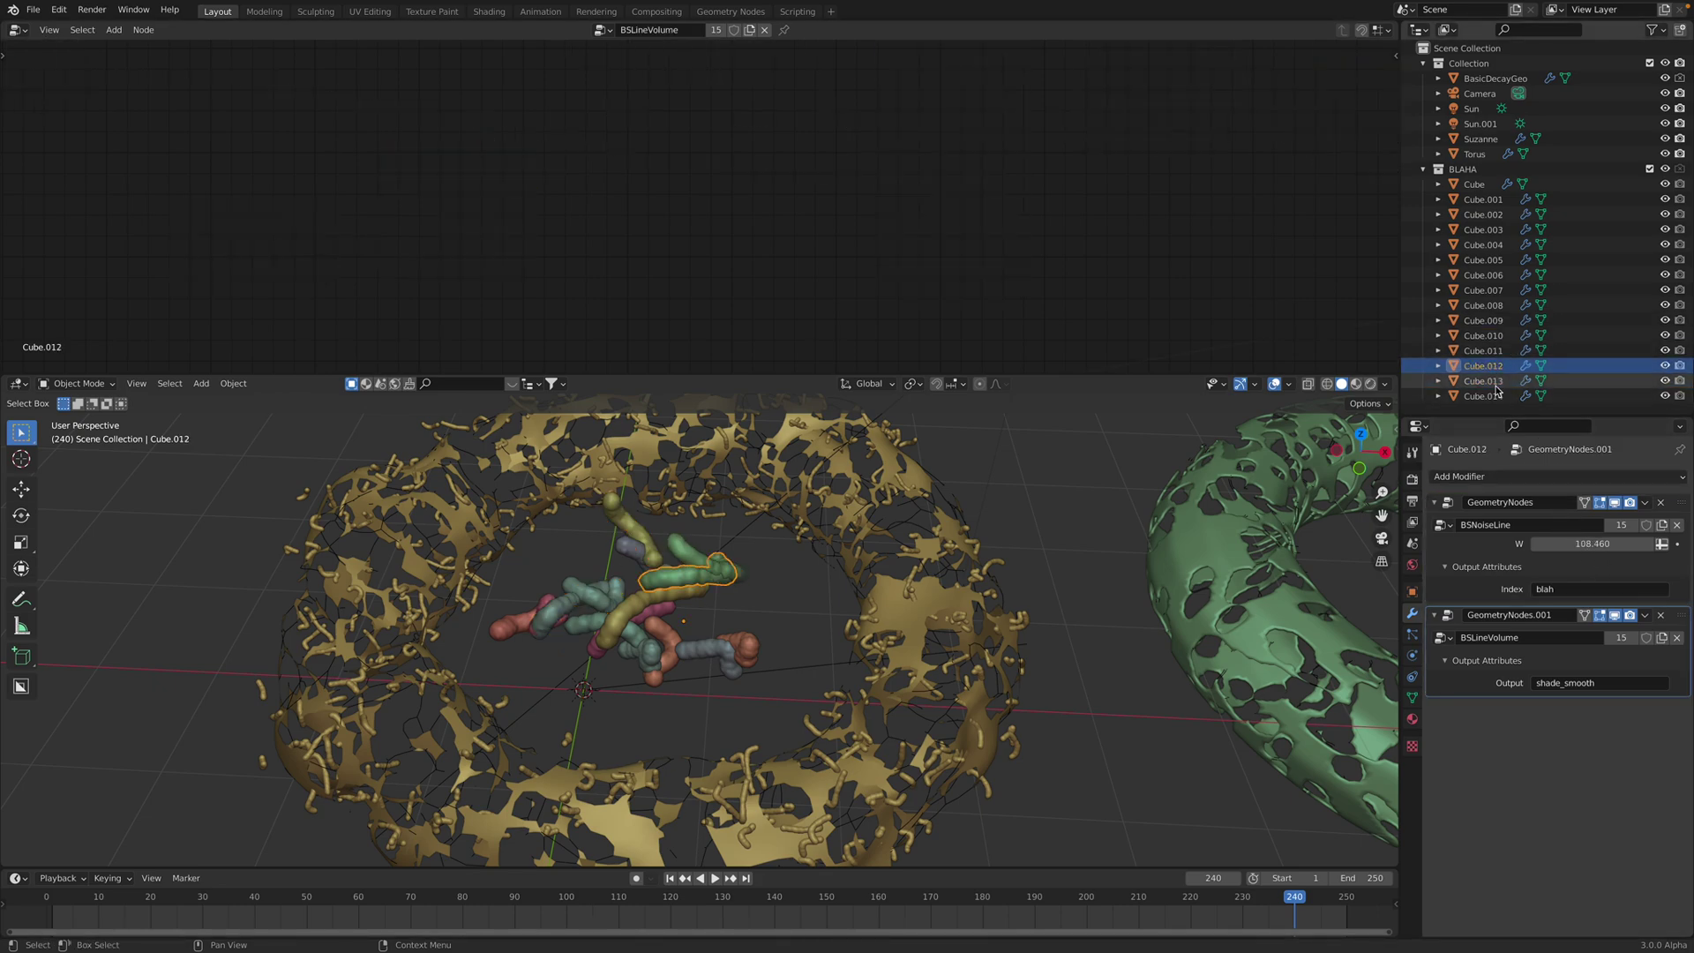
click(1498, 395)
click(1495, 365)
click(1486, 320)
Increase the W value of the Cube.008 worm, and hide and collapse the BLAHA collection
click(1485, 306)
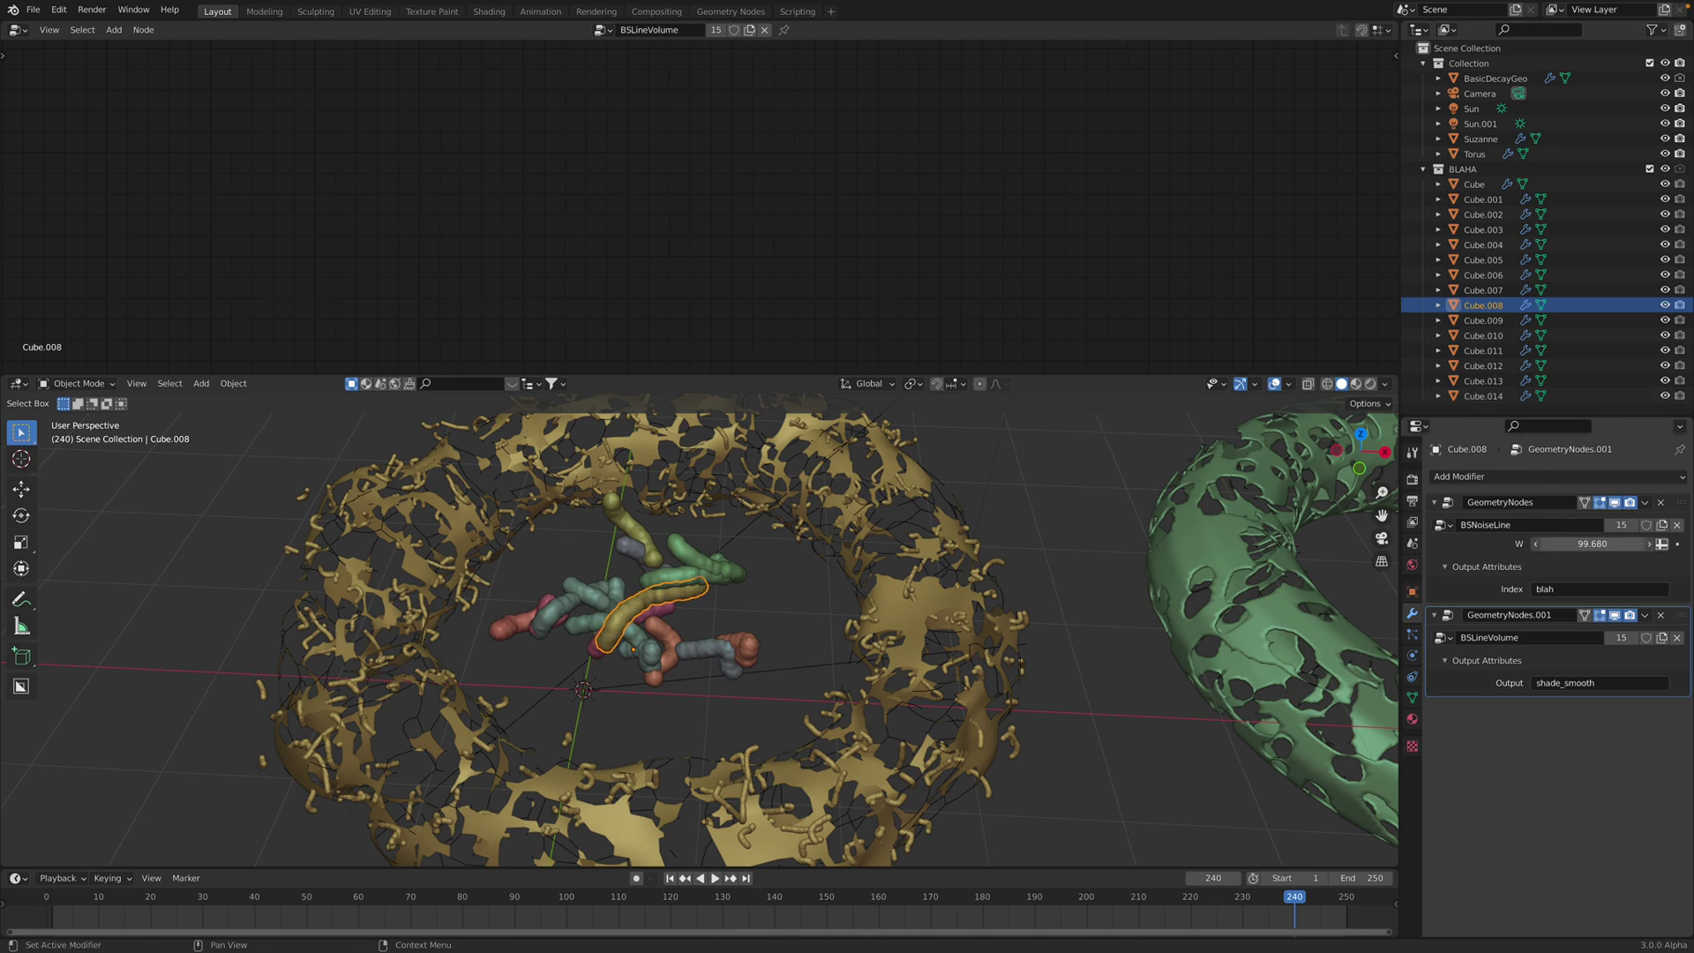
drag(1593, 544, 1632, 543)
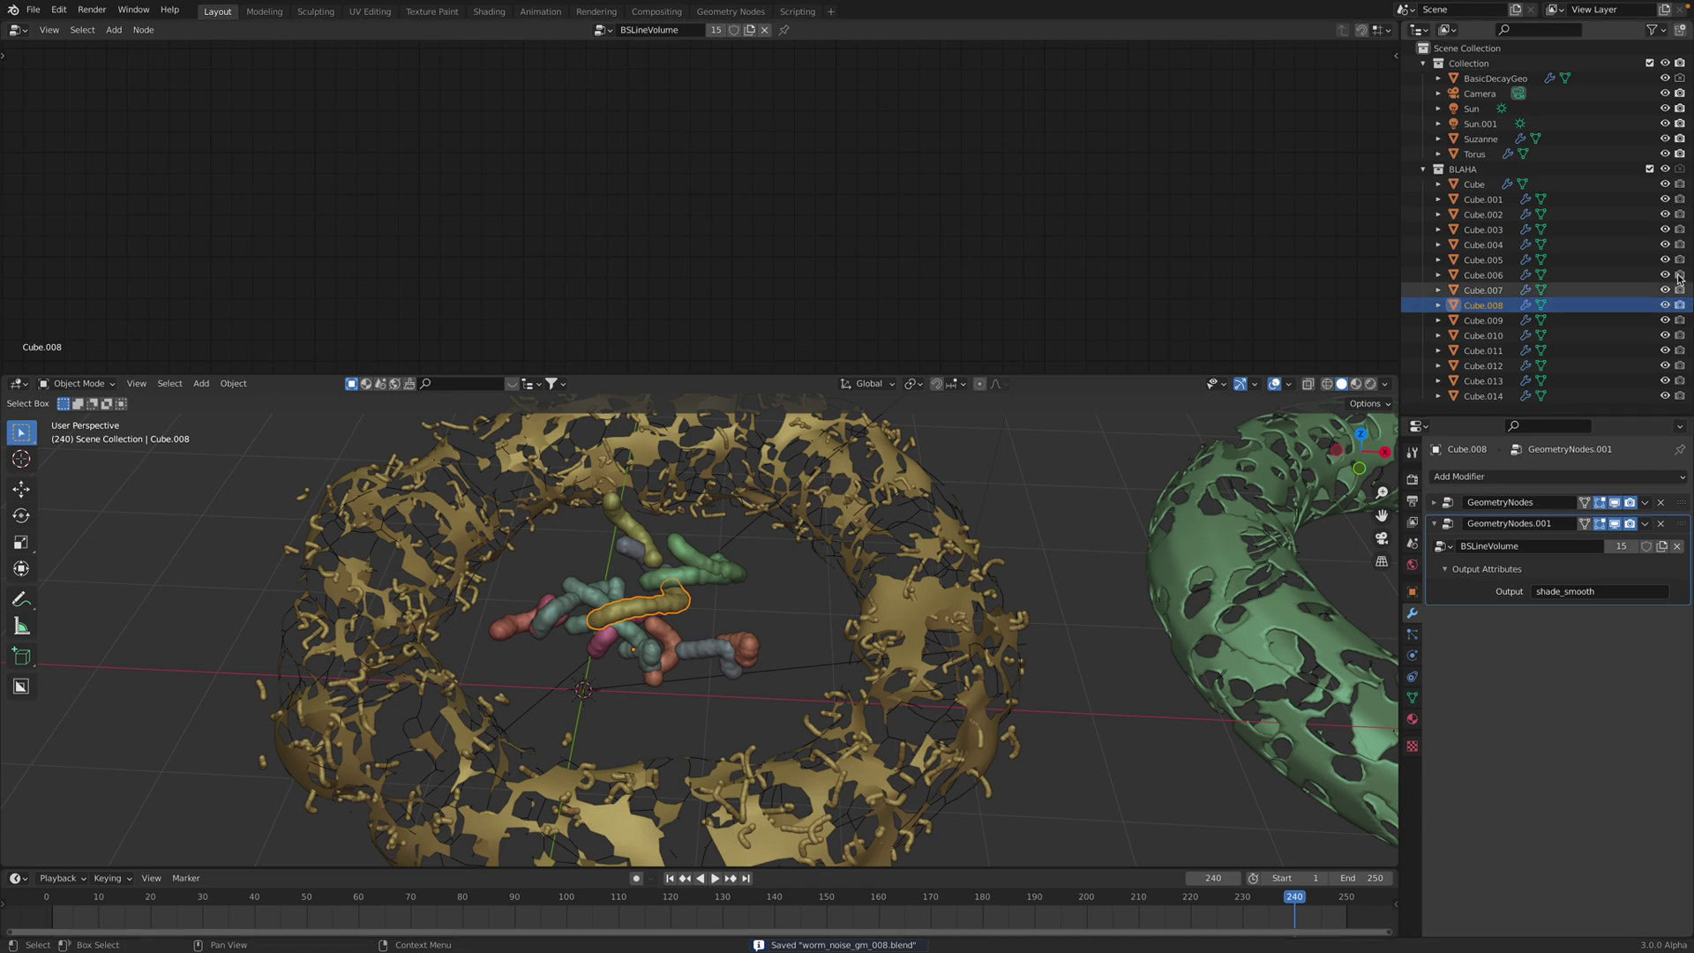
click(1665, 169)
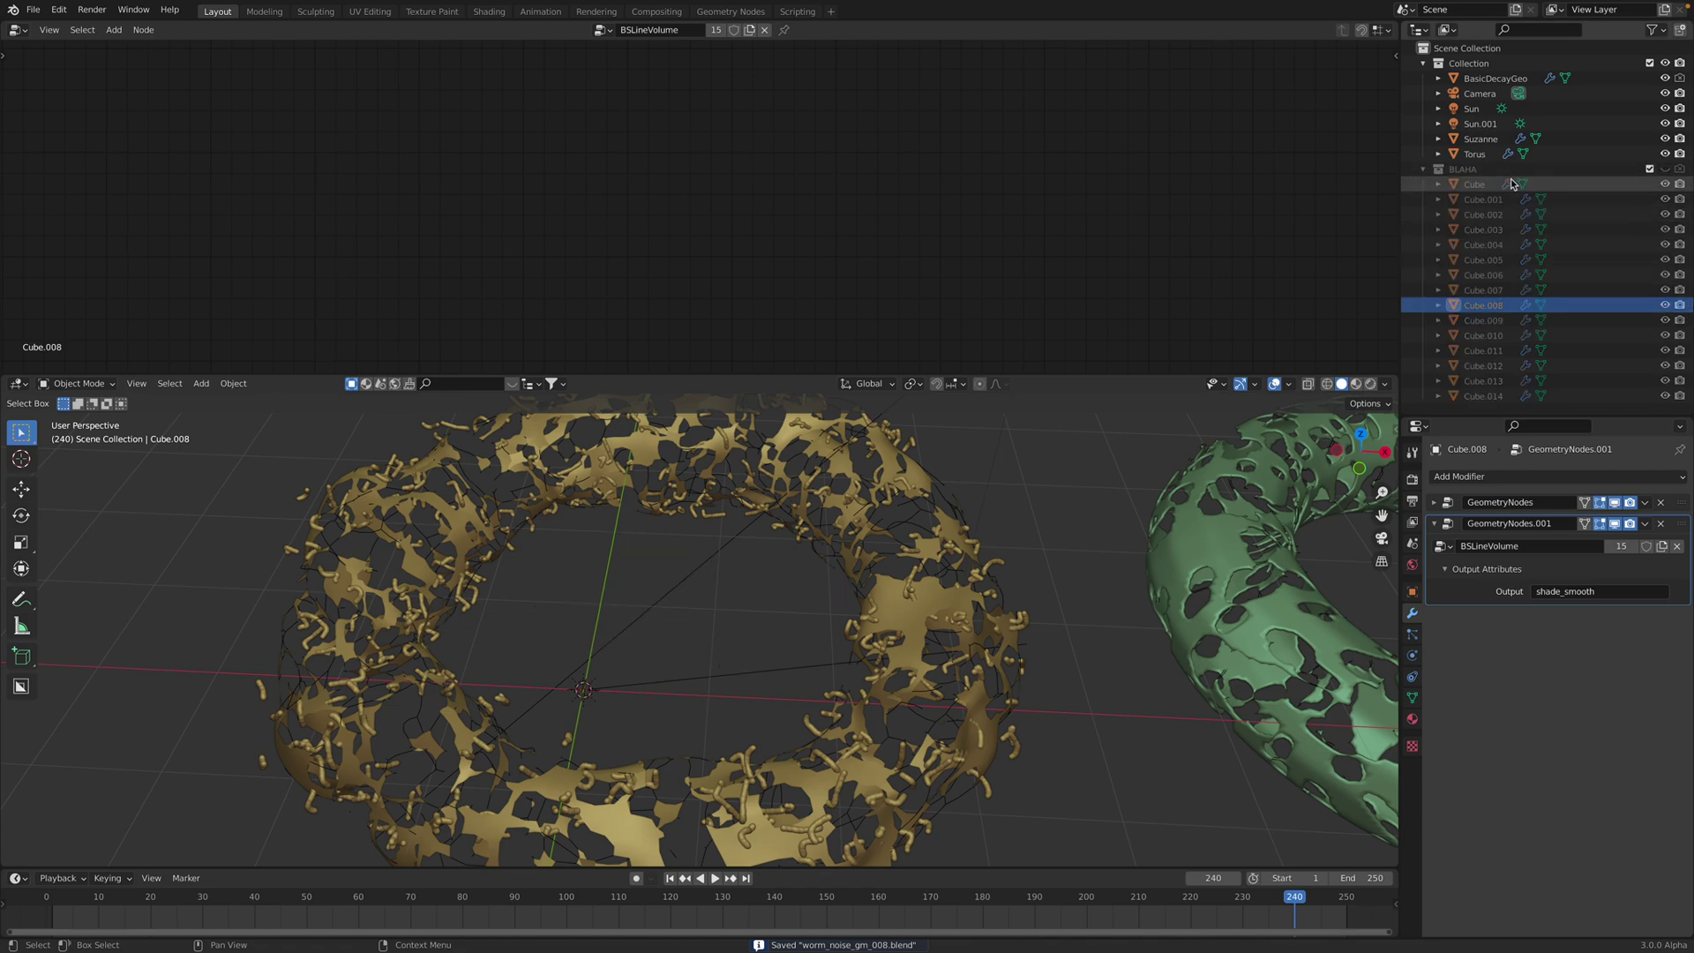
click(1424, 169)
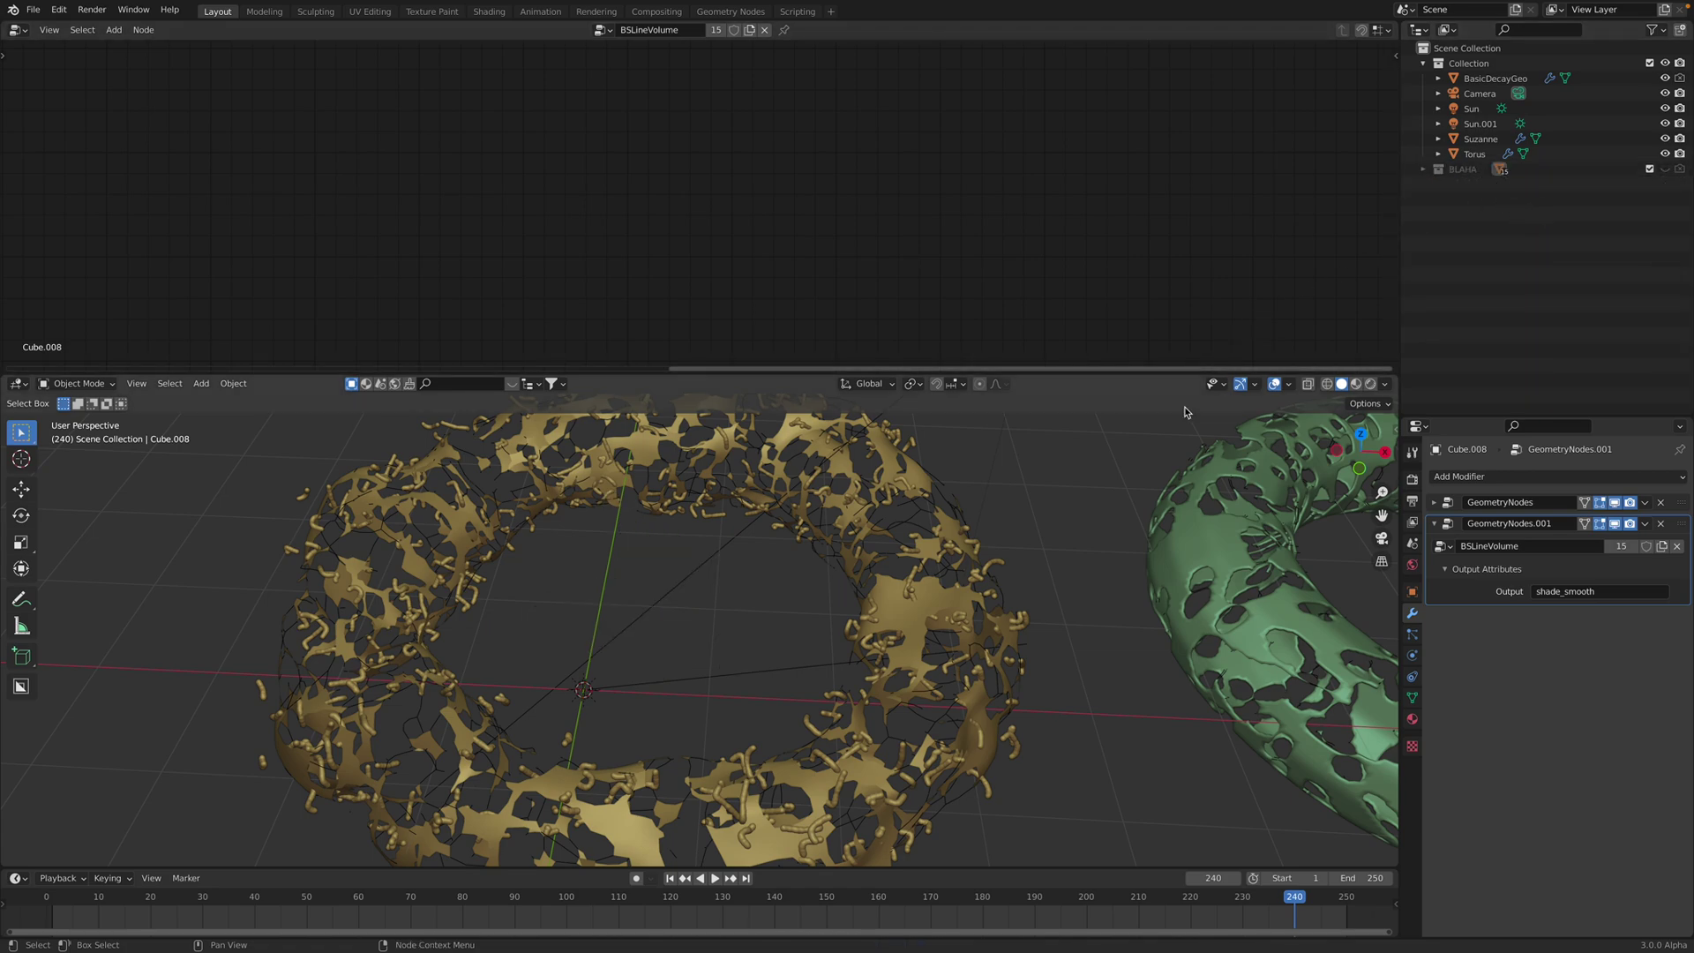
Set the Repeat of the gold torus's Smooth modifier to 0 and deselect the torus
scroll(855, 608, down, 3)
click(858, 590)
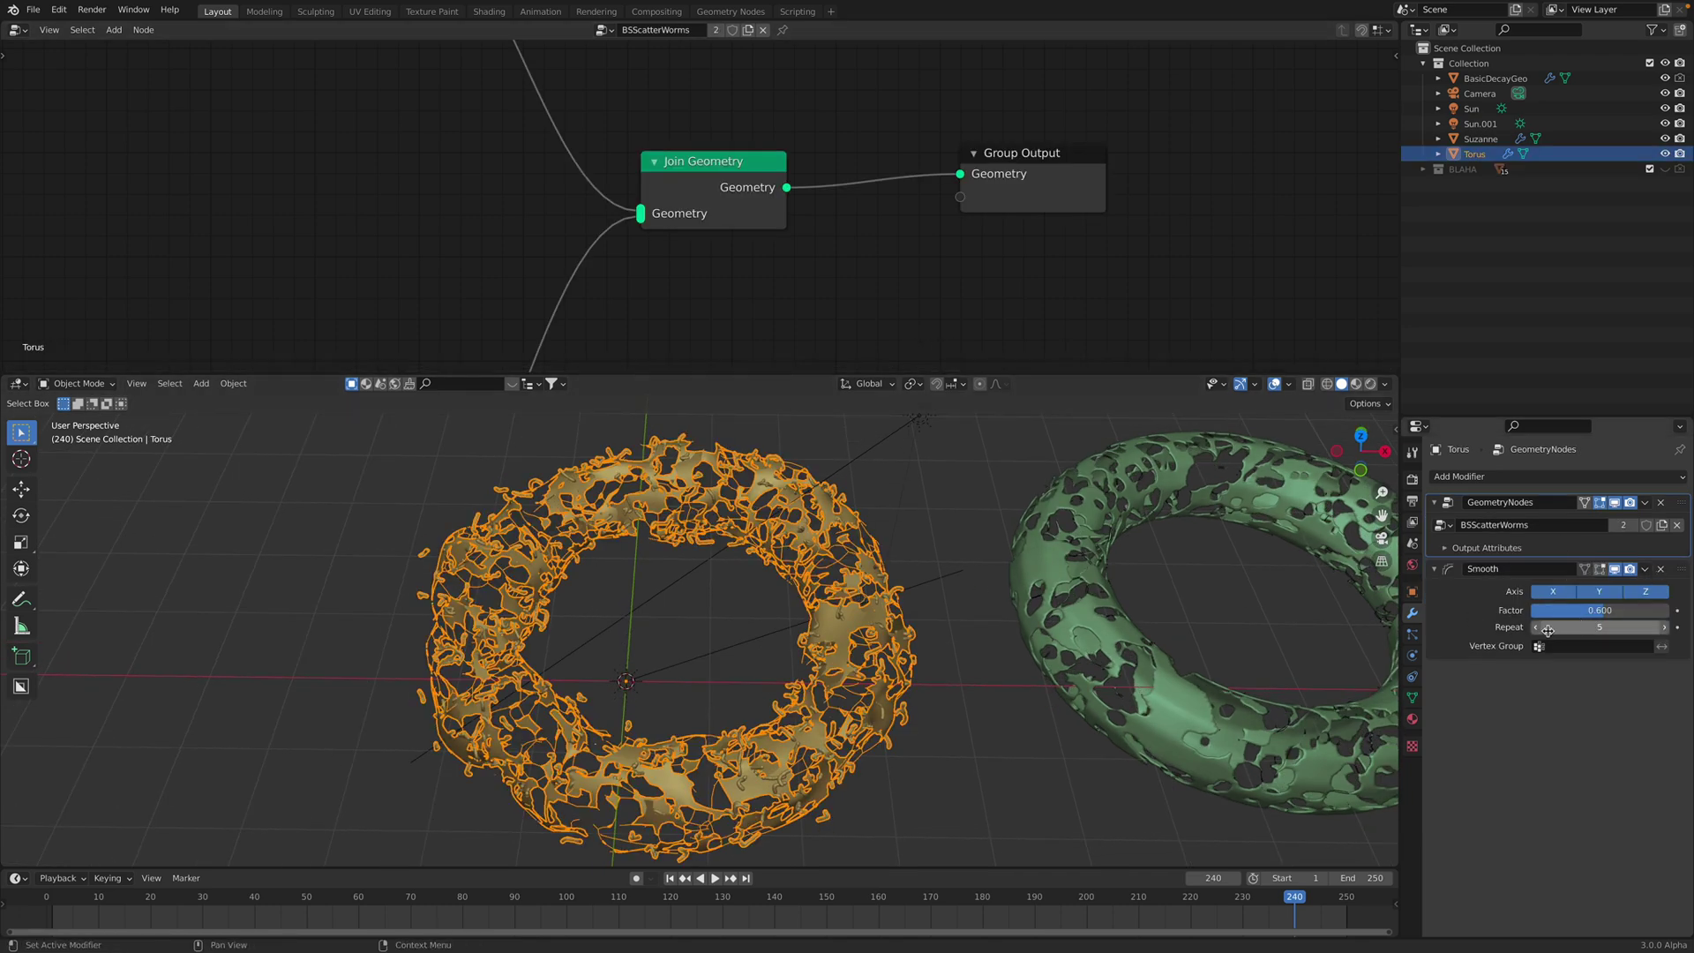
drag(1546, 629, 1500, 629)
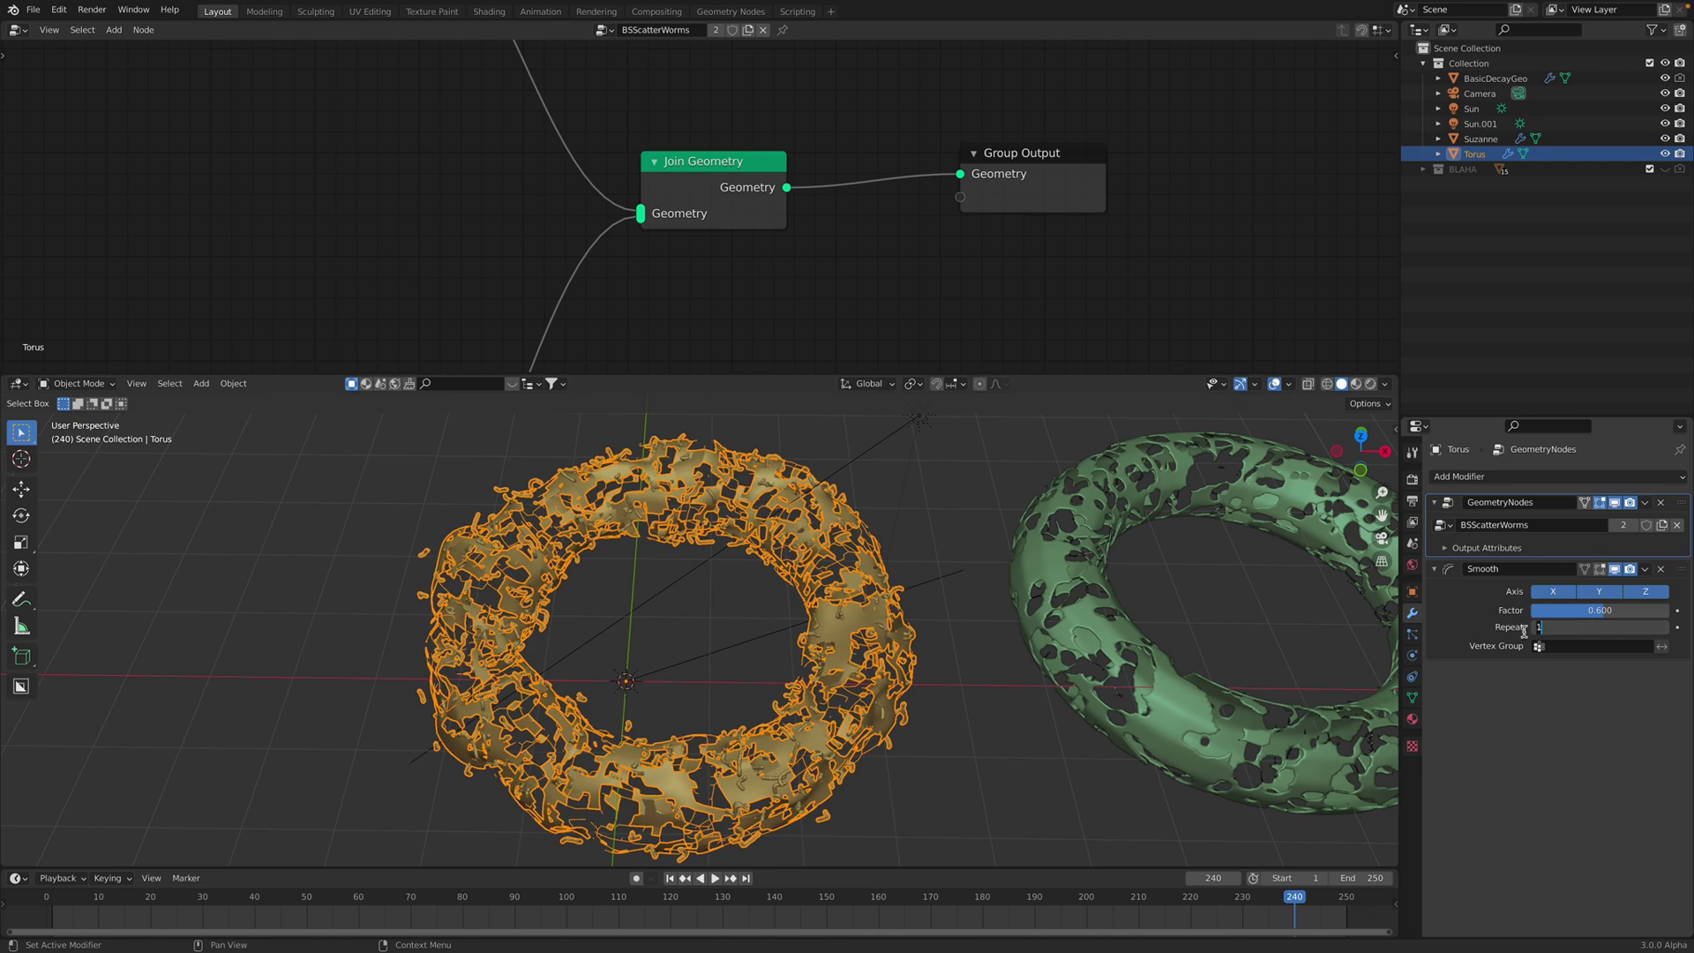
text(0)
key(Return)
click(879, 494)
Examine the edges of the decayed patches and the scattered worms on the unsmoothed torus from several angles
scroll(904, 635, up, 1)
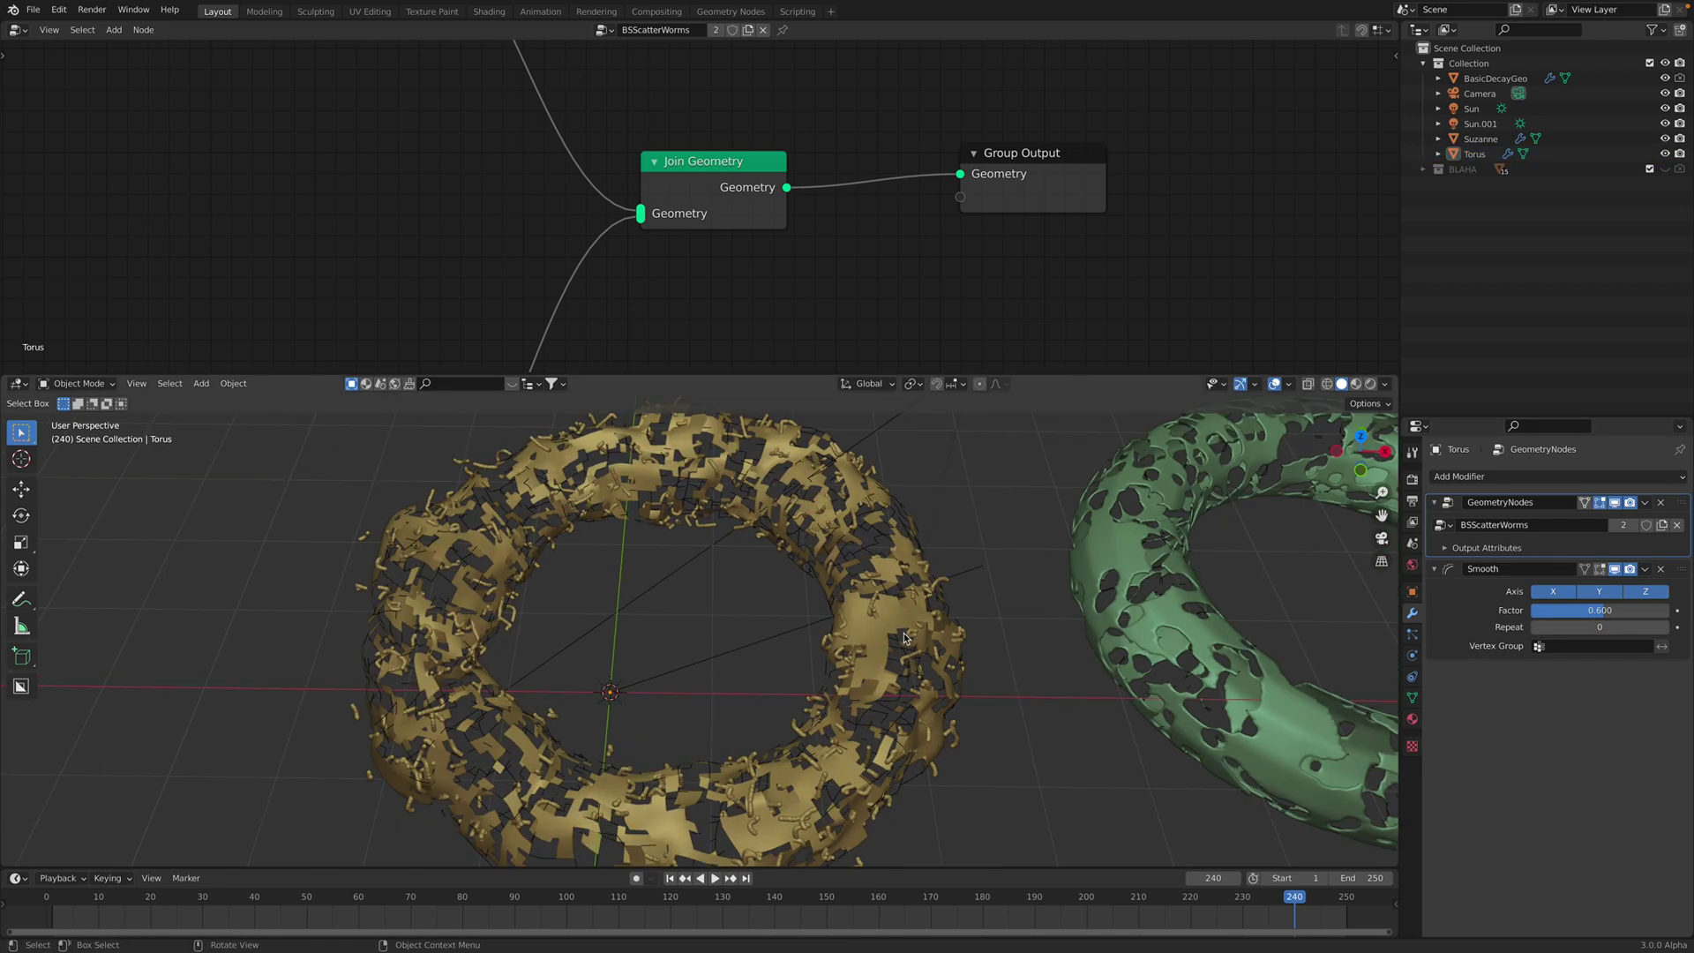
mouse_move(902, 526)
middle_down()
mouse_move(895, 589)
mouse_move(897, 557)
middle_up()
scroll(897, 558, up, 1)
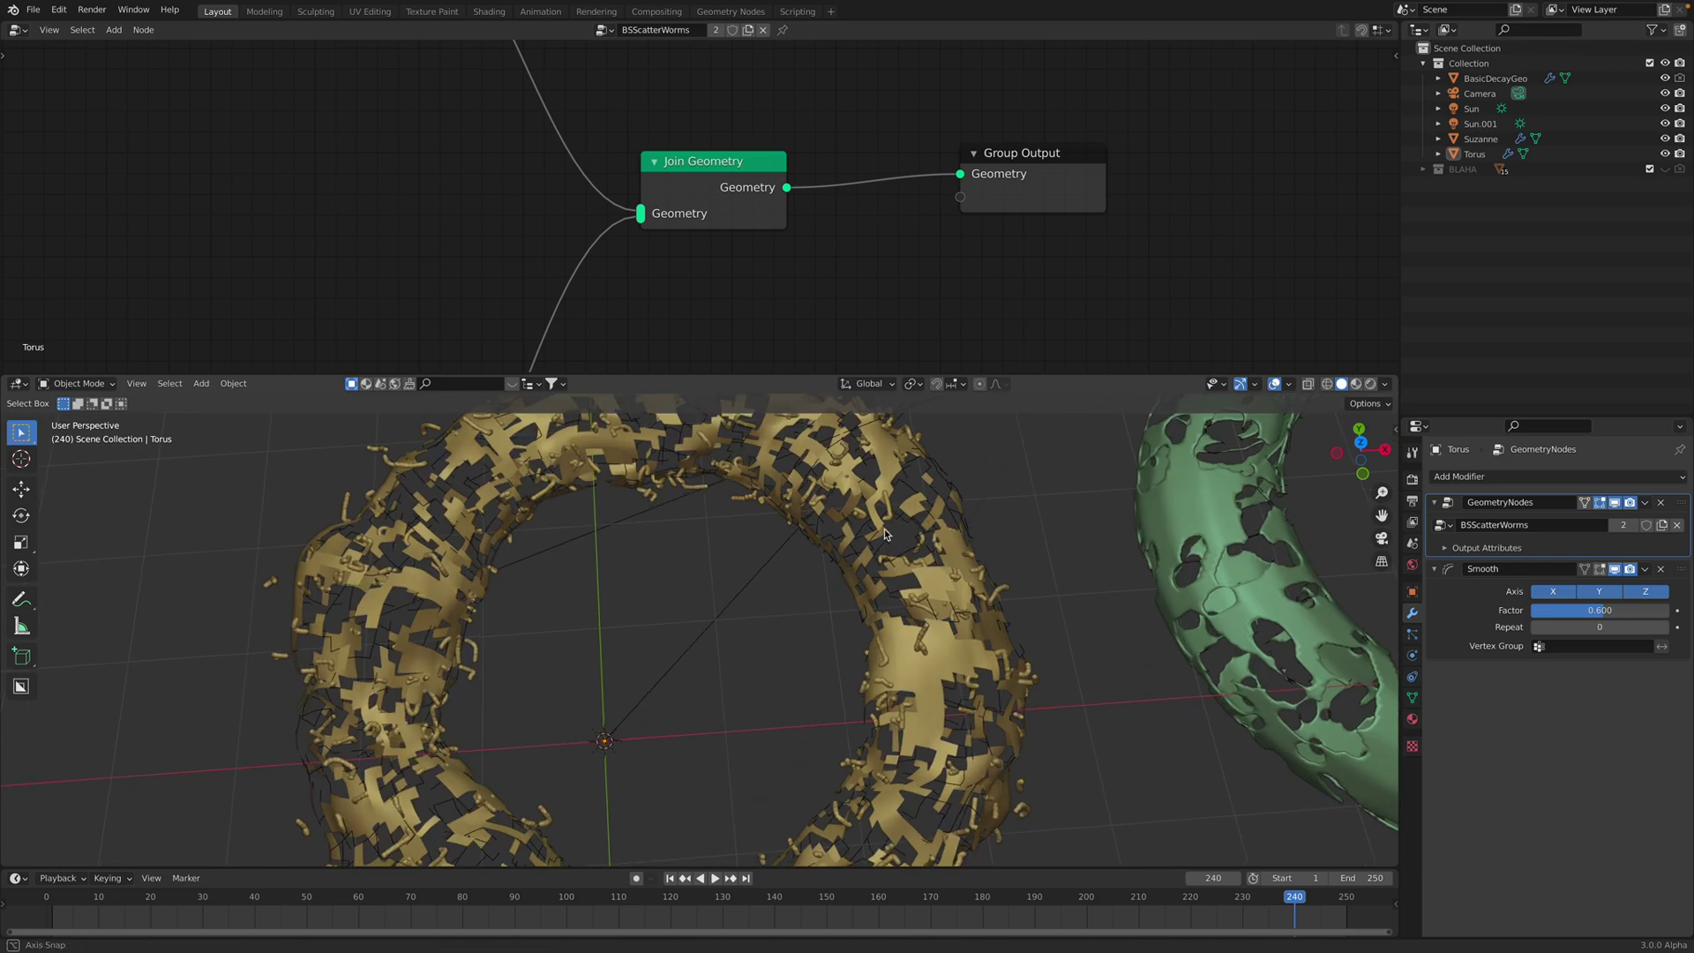
click(902, 491)
middle_drag(1039, 533, 898, 463)
click(1046, 484)
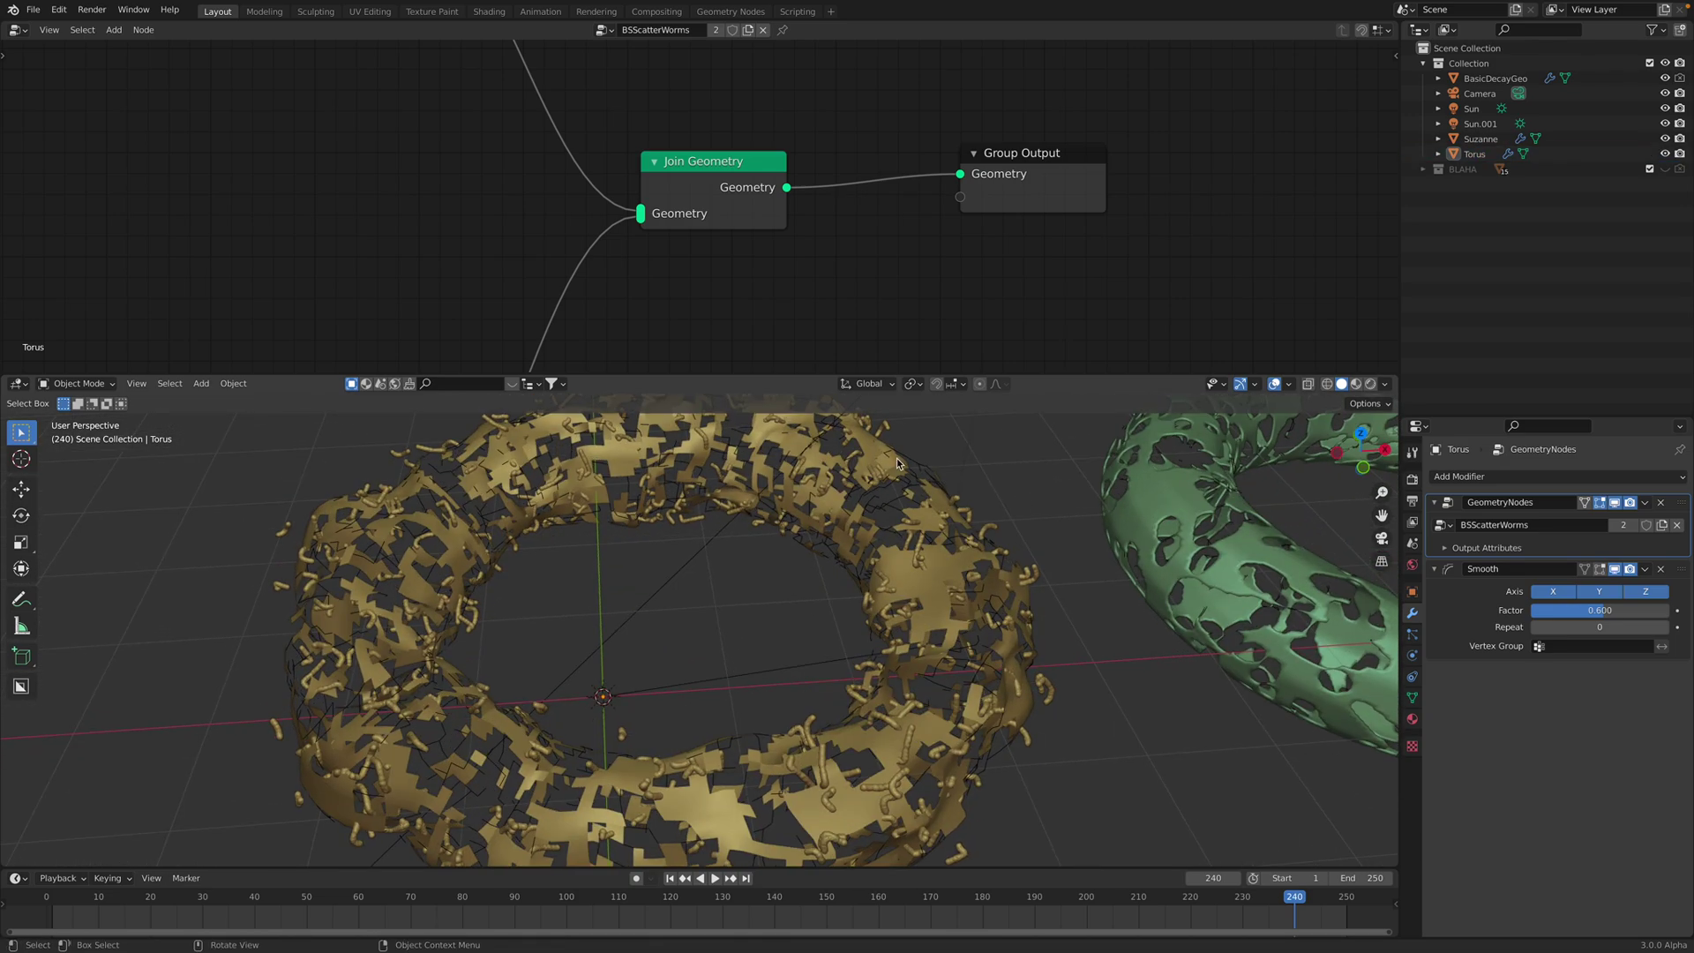
click(897, 461)
scroll(975, 562, up, 4)
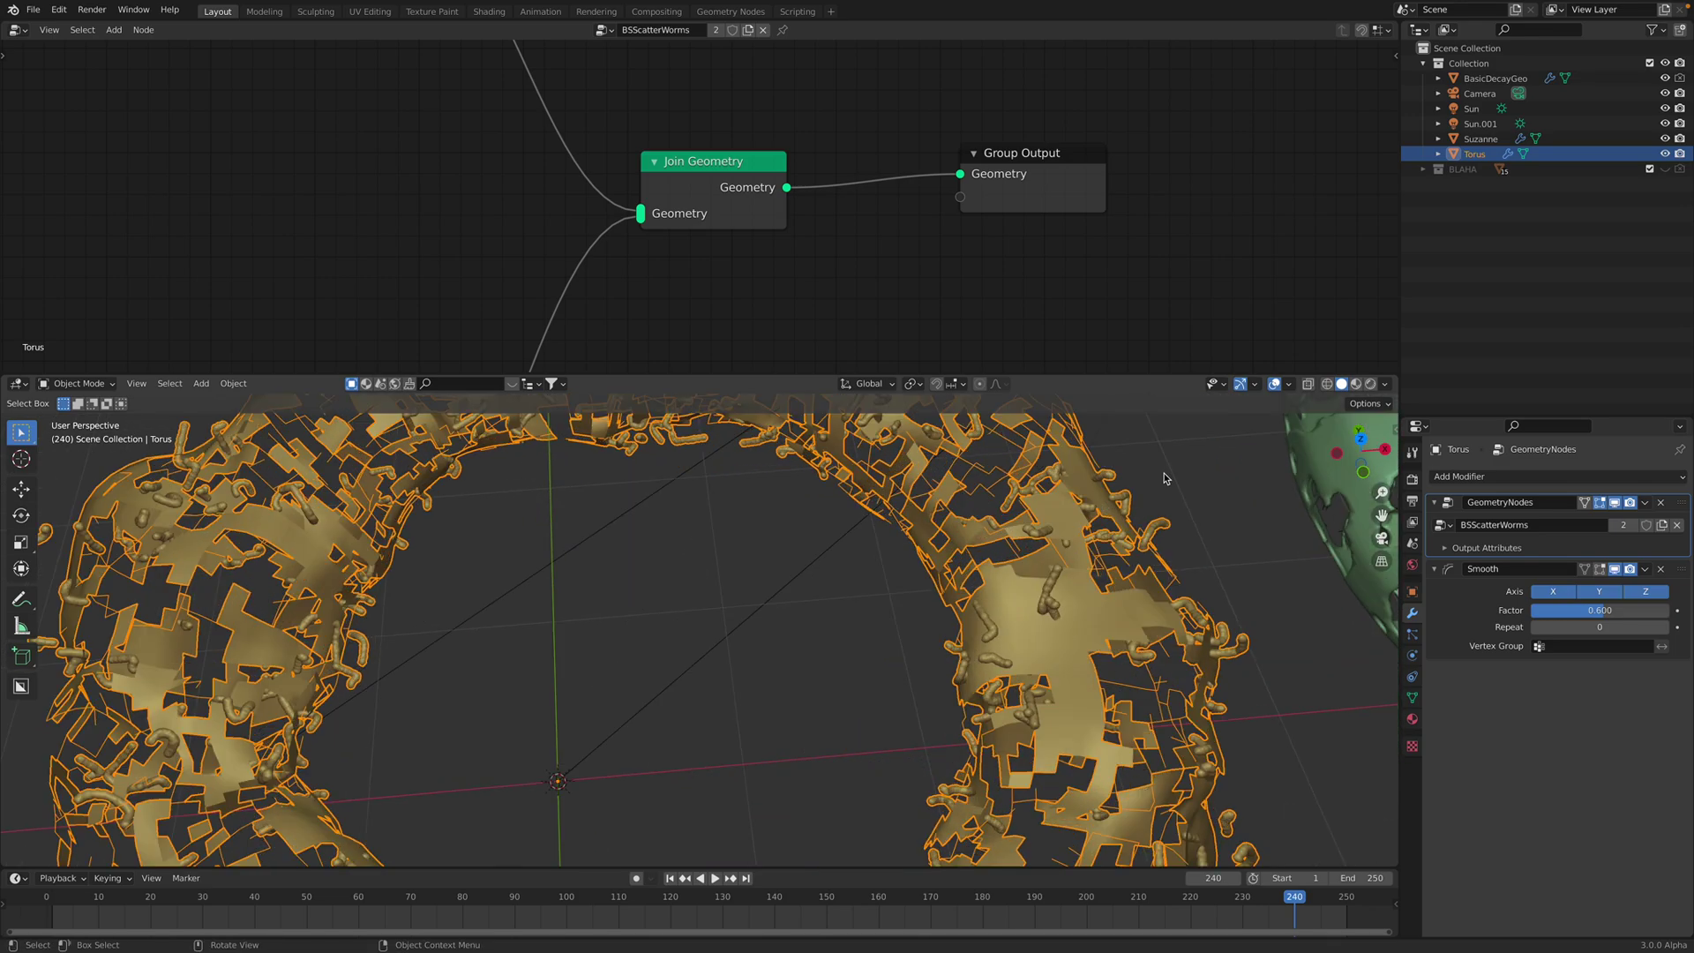
Enlarge the 3D viewport and briefly play the torus animation in rendered shading
click(1165, 478)
drag(1169, 377, 1147, 209)
middle_drag(1033, 370, 936, 511)
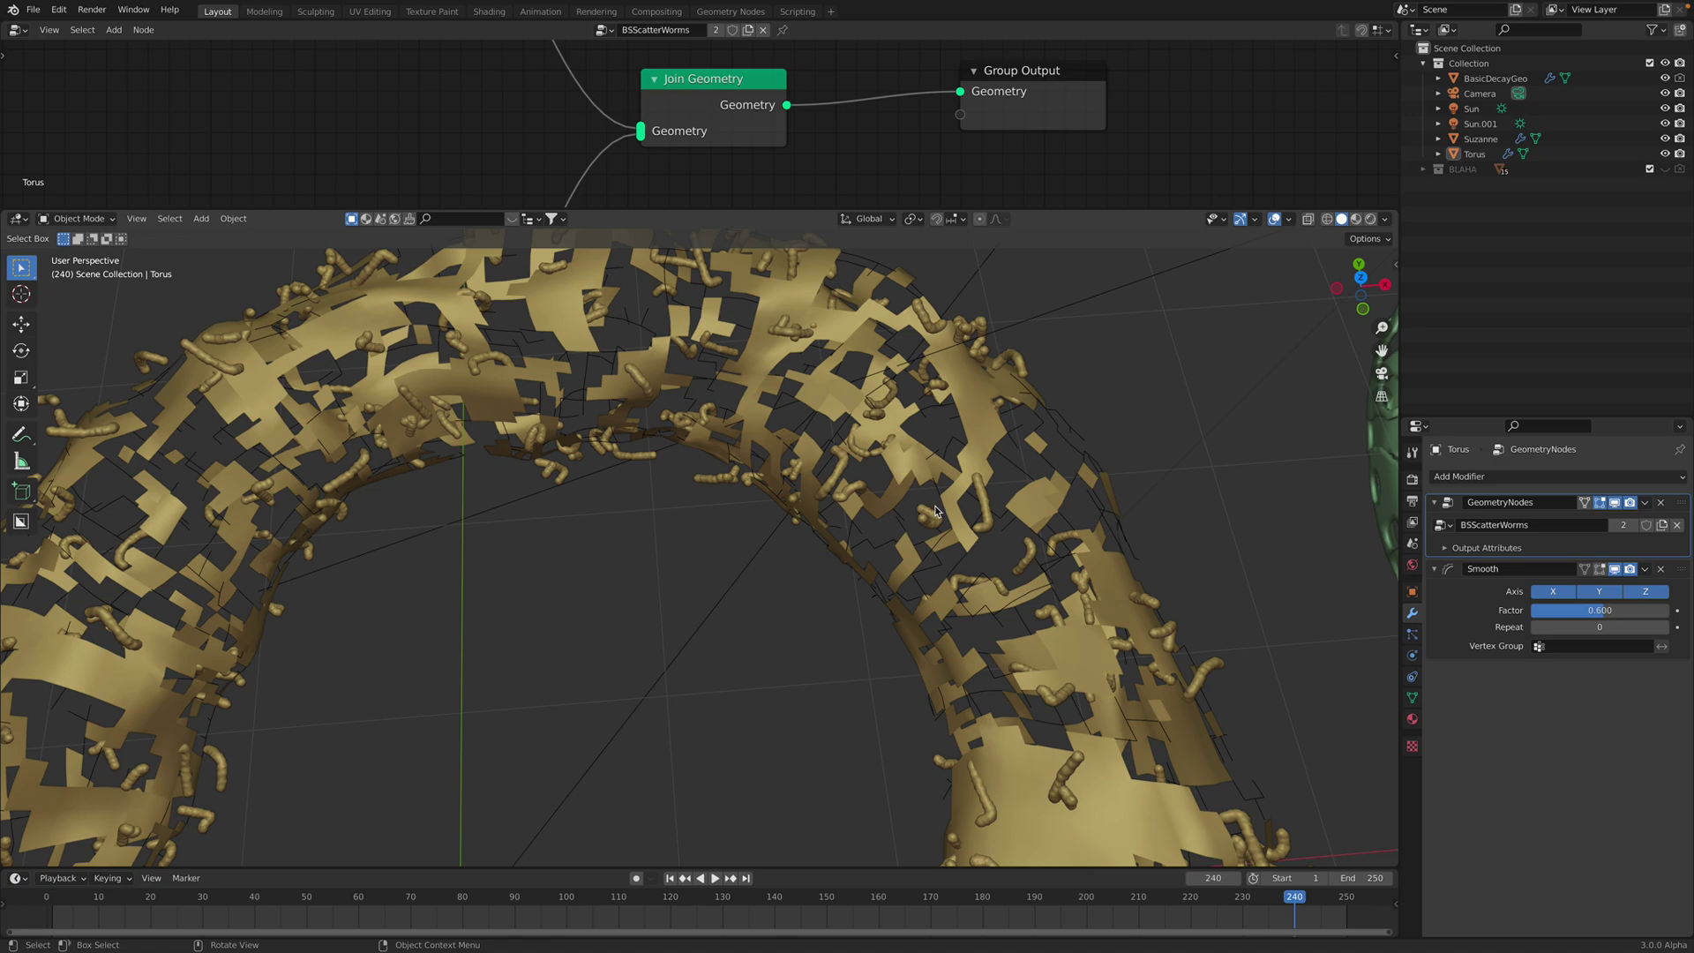
click(1370, 219)
middle_drag(971, 432, 978, 459)
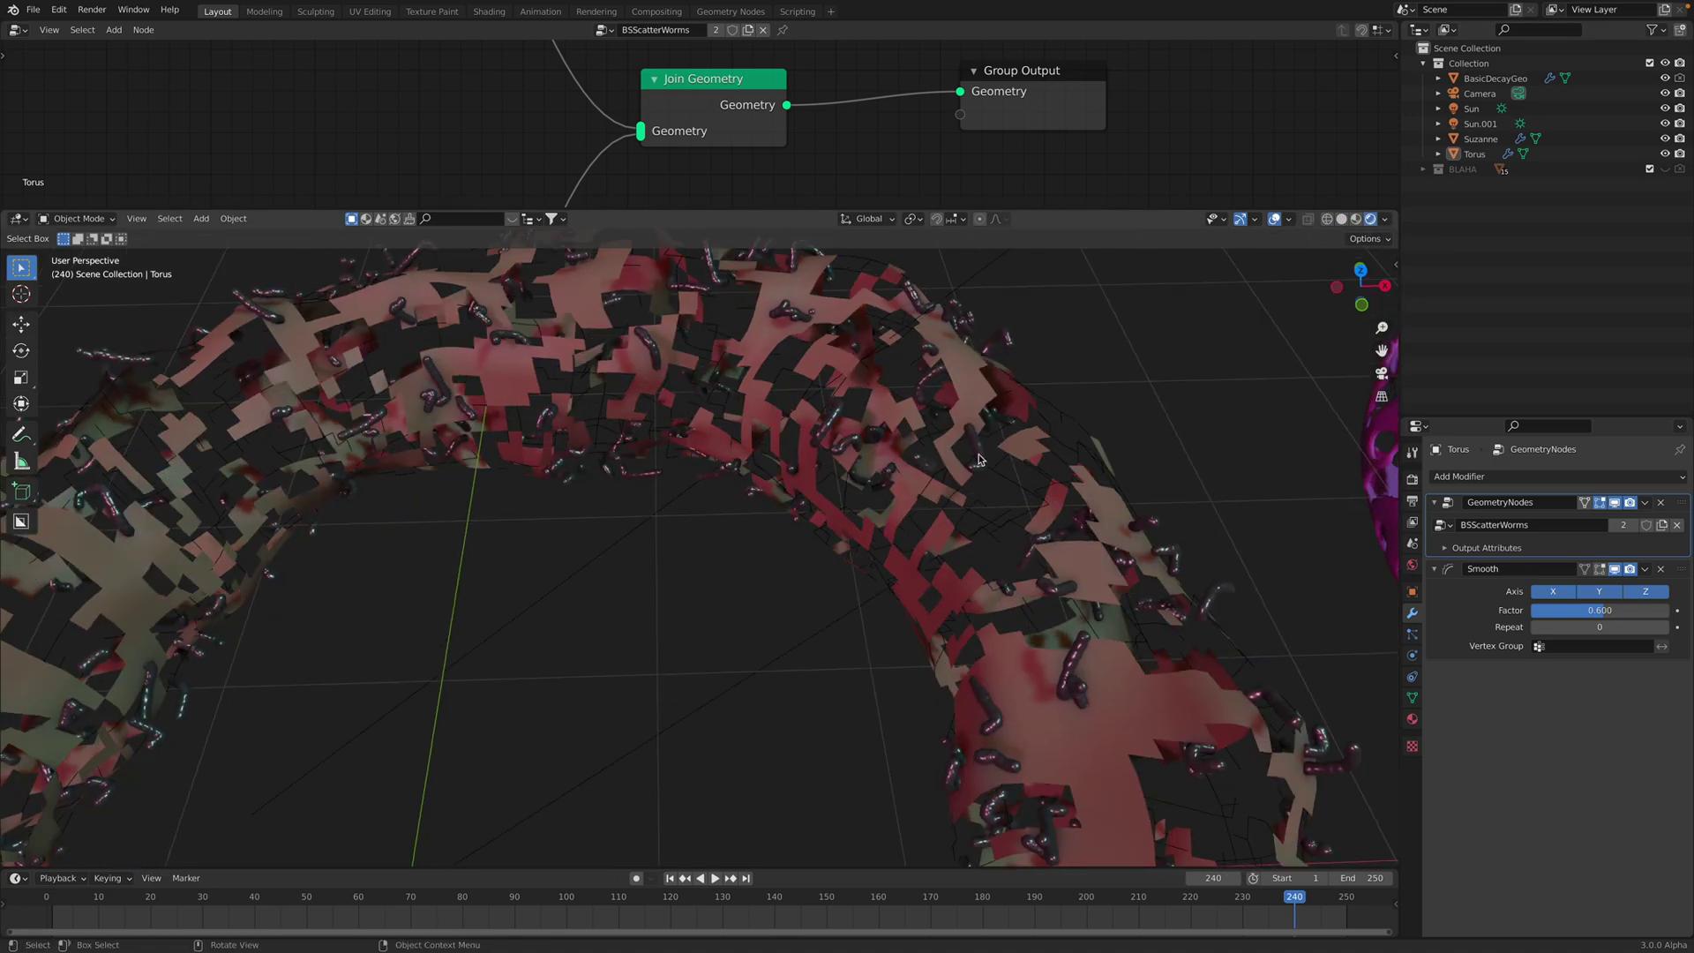
key(space)
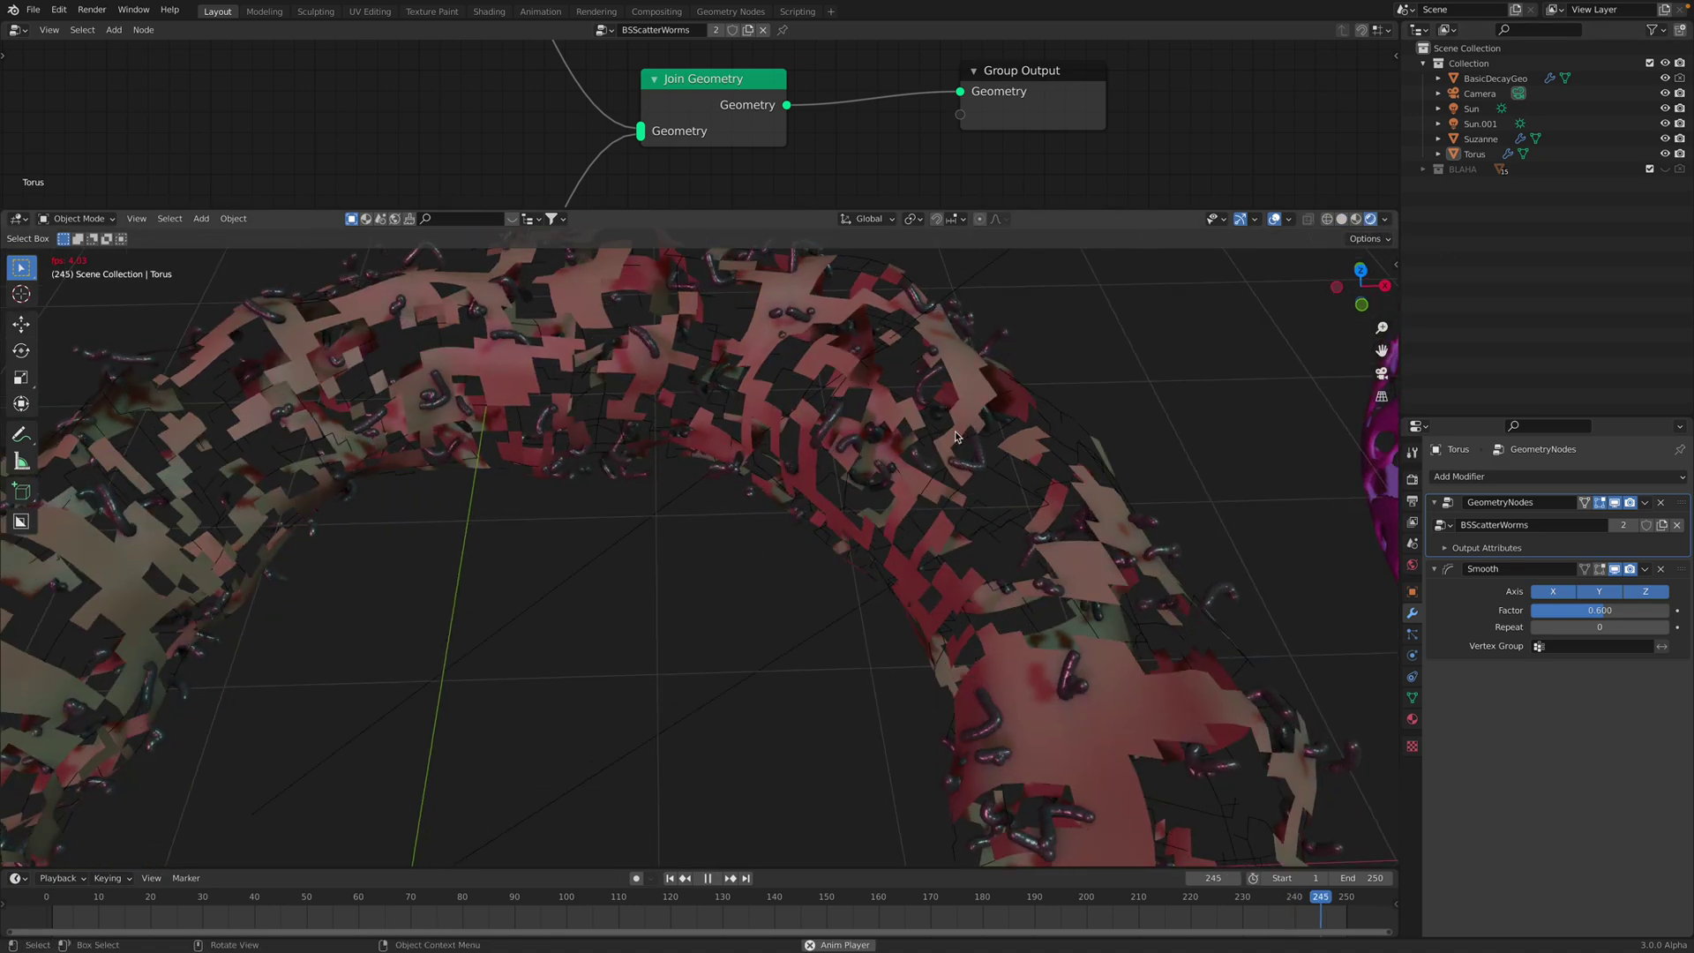
key(space)
click(1023, 417)
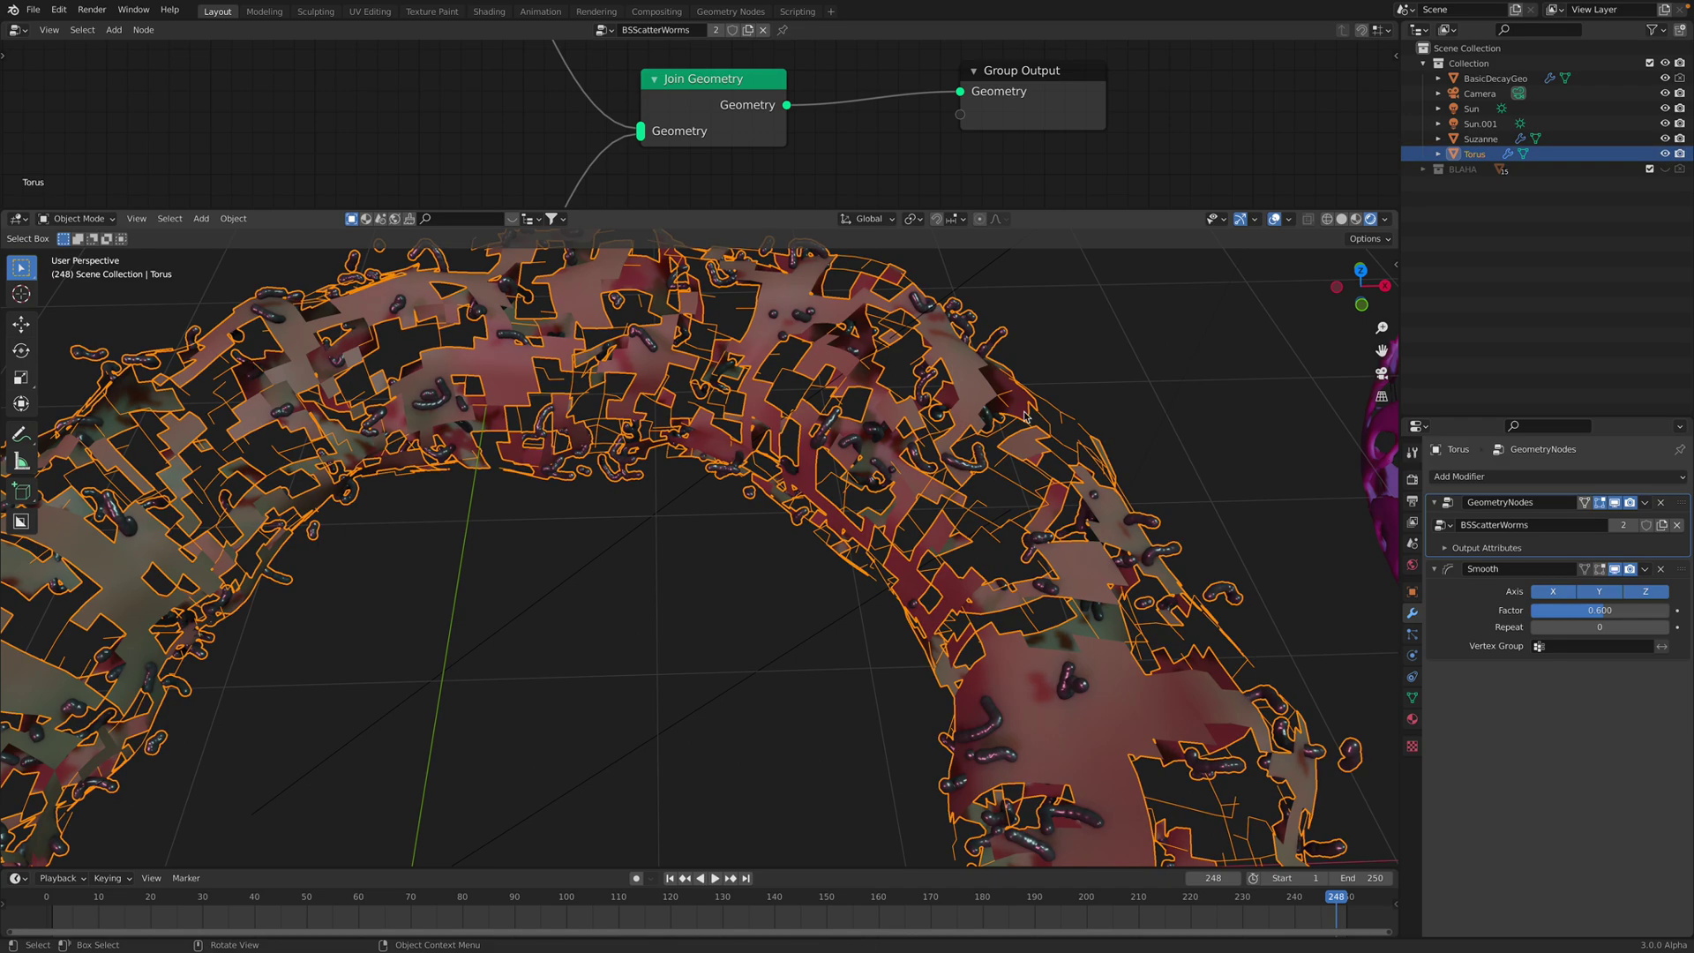
Return the viewport to solid shading, deselect the torus and save the file
click(1342, 219)
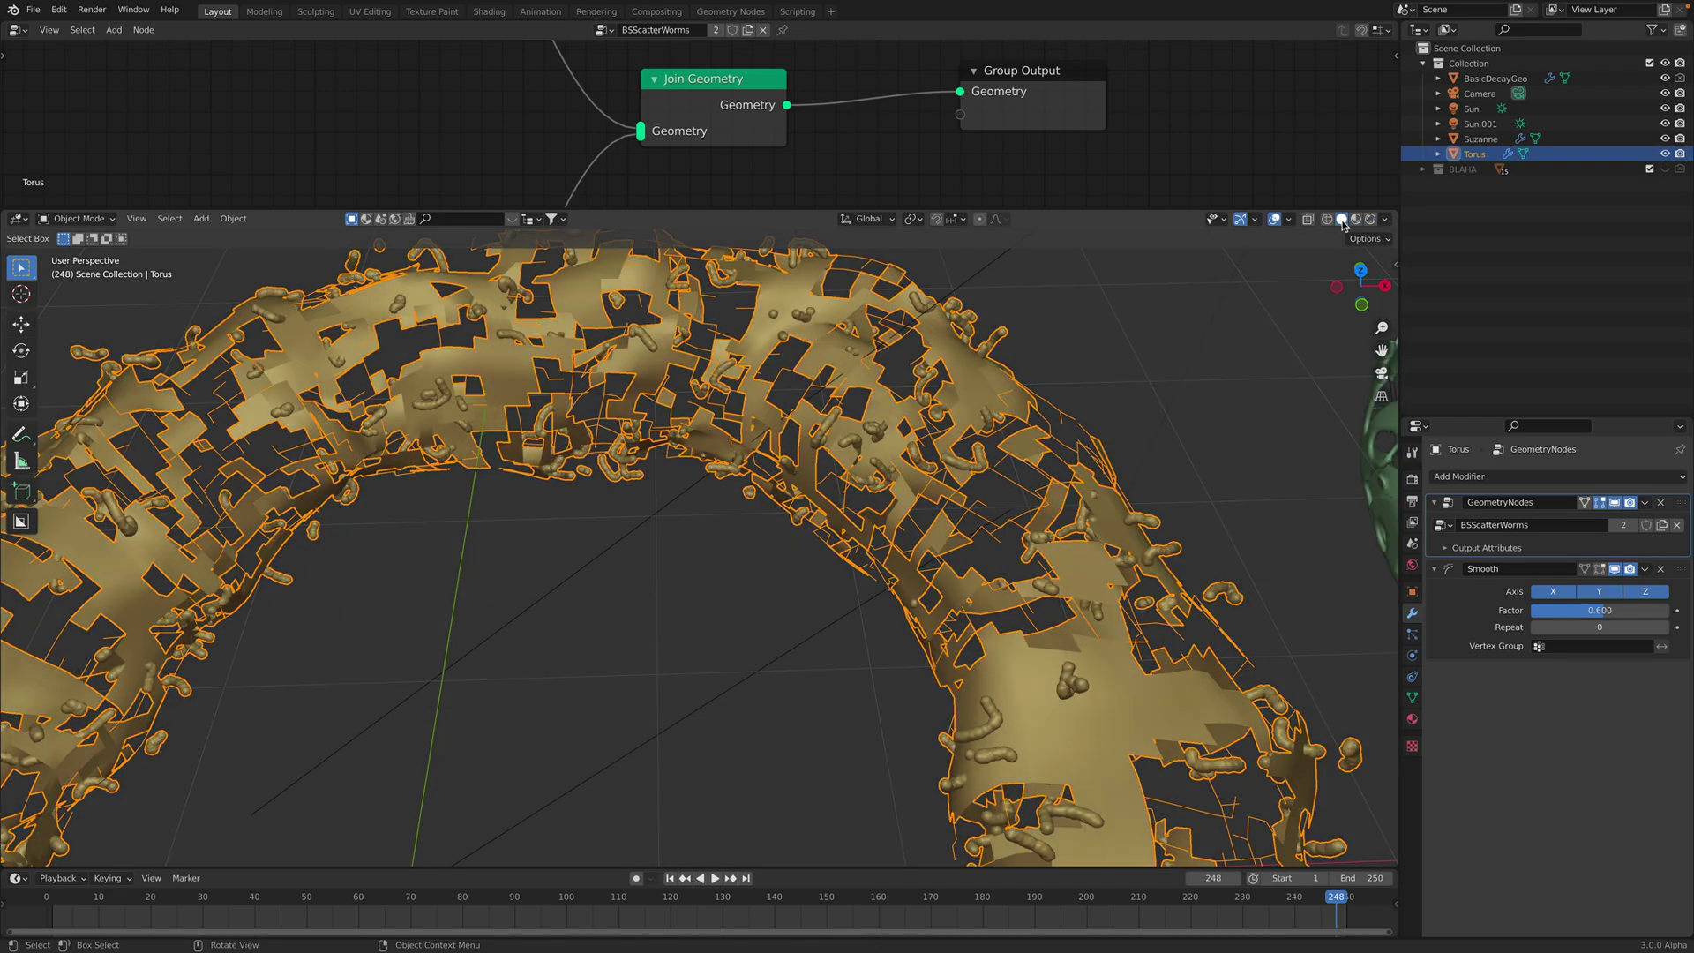
click(1025, 335)
scroll(980, 423, down, 2)
mouse_move(922, 521)
shift+middle_down()
mouse_move(1018, 466)
mouse_move(966, 509)
mouse_move(1001, 388)
mouse_move(987, 533)
mouse_move(919, 495)
shift+middle_up()
key(ctrl+s)
scroll(965, 501, down, 1)
scroll(964, 499, up, 1)
click(1029, 430)
click(1073, 379)
key(ctrl+s)
Go to frame 63 and delete the Smooth modifier from the Suzanne head
scroll(1013, 486, down, 4)
drag(661, 899, 374, 900)
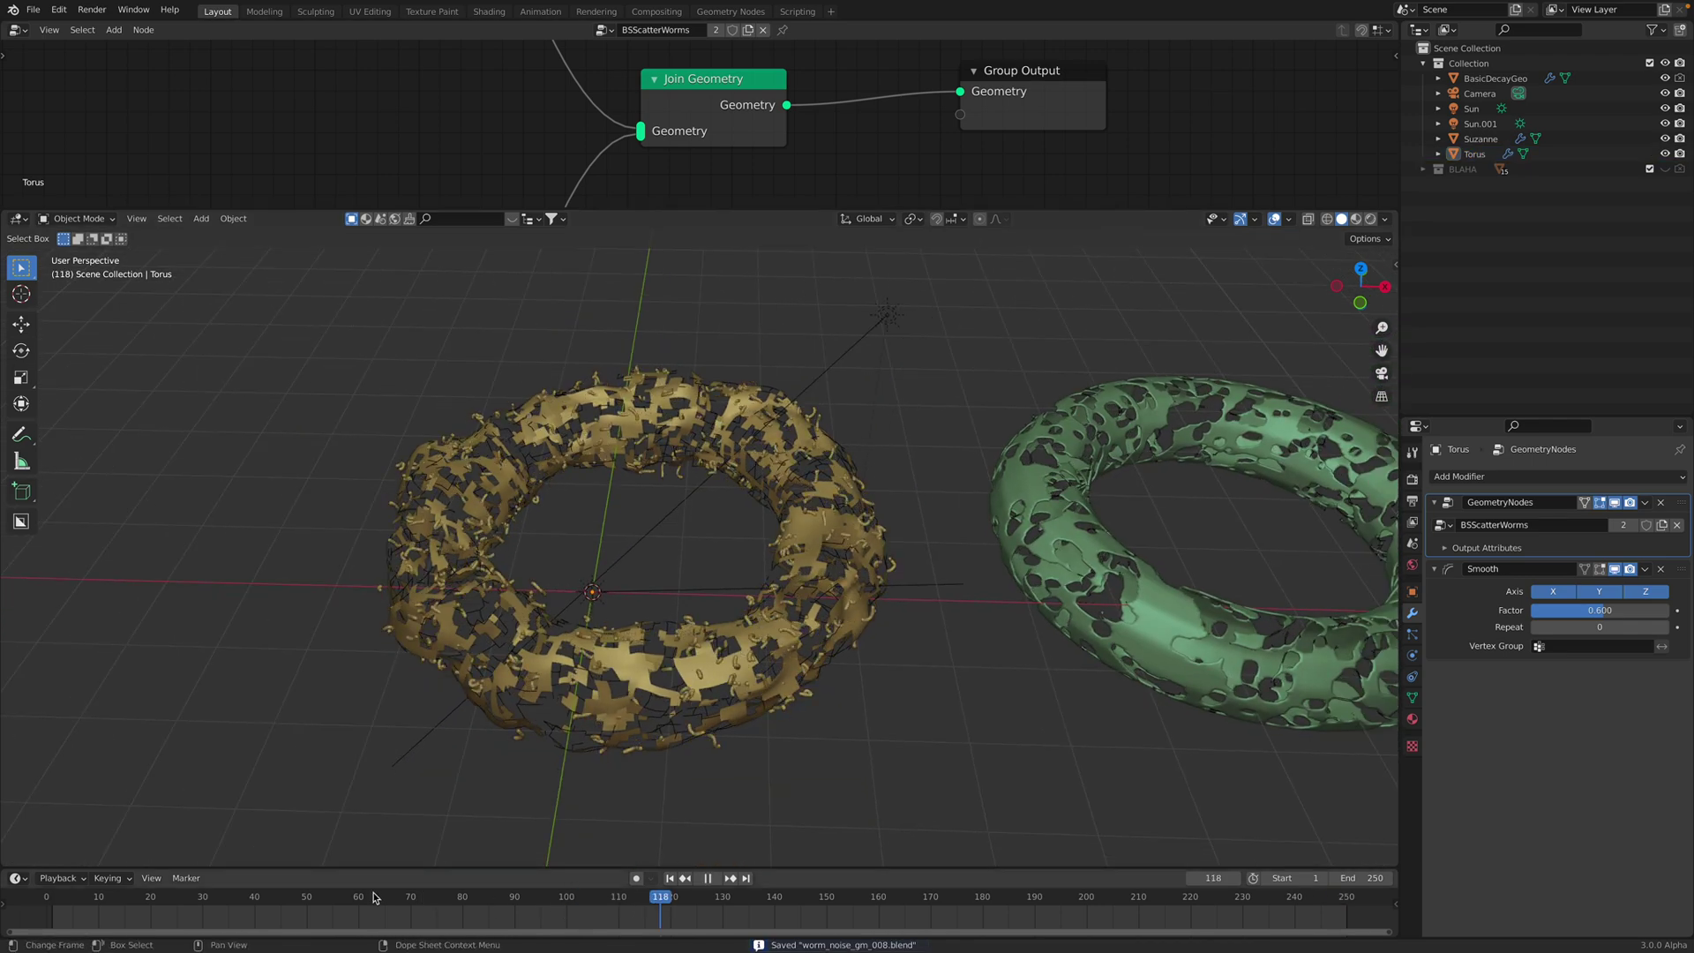
mouse_move(553, 640)
shift+middle_down()
mouse_move(975, 660)
mouse_move(874, 665)
shift+middle_up()
mouse_move(539, 562)
shift+middle_down()
mouse_move(838, 633)
mouse_move(783, 641)
mouse_move(766, 601)
mouse_move(962, 669)
shift+middle_up()
scroll(711, 586, up, 4)
scroll(958, 665, up, 4)
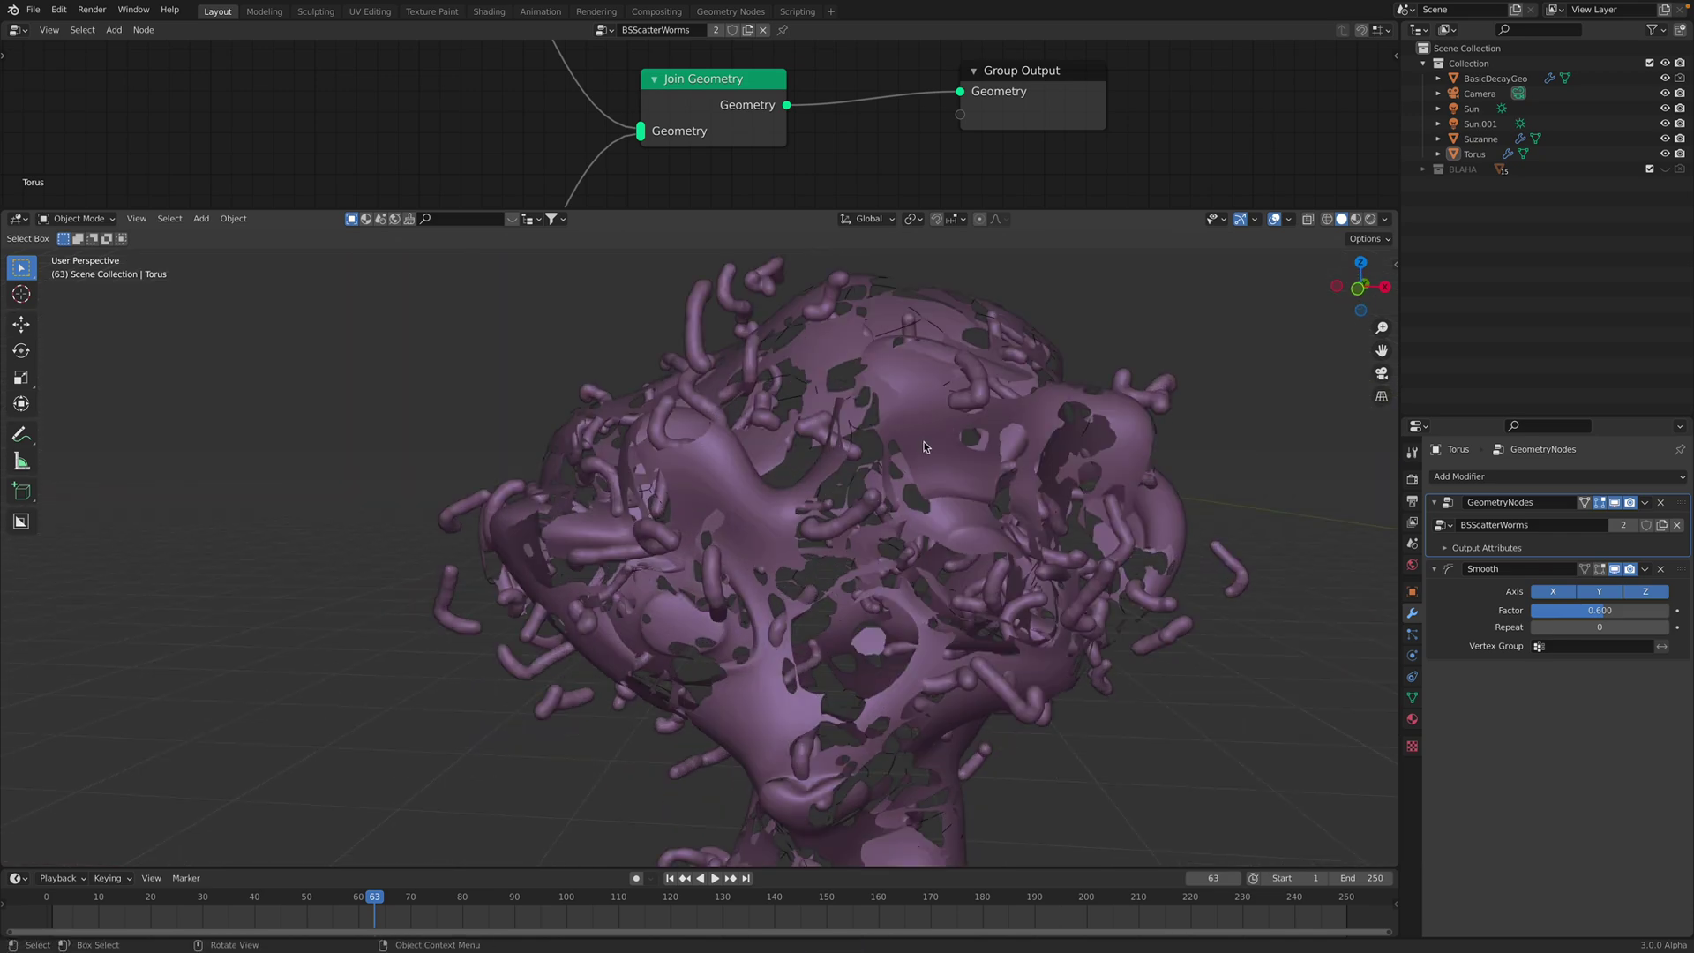
click(927, 447)
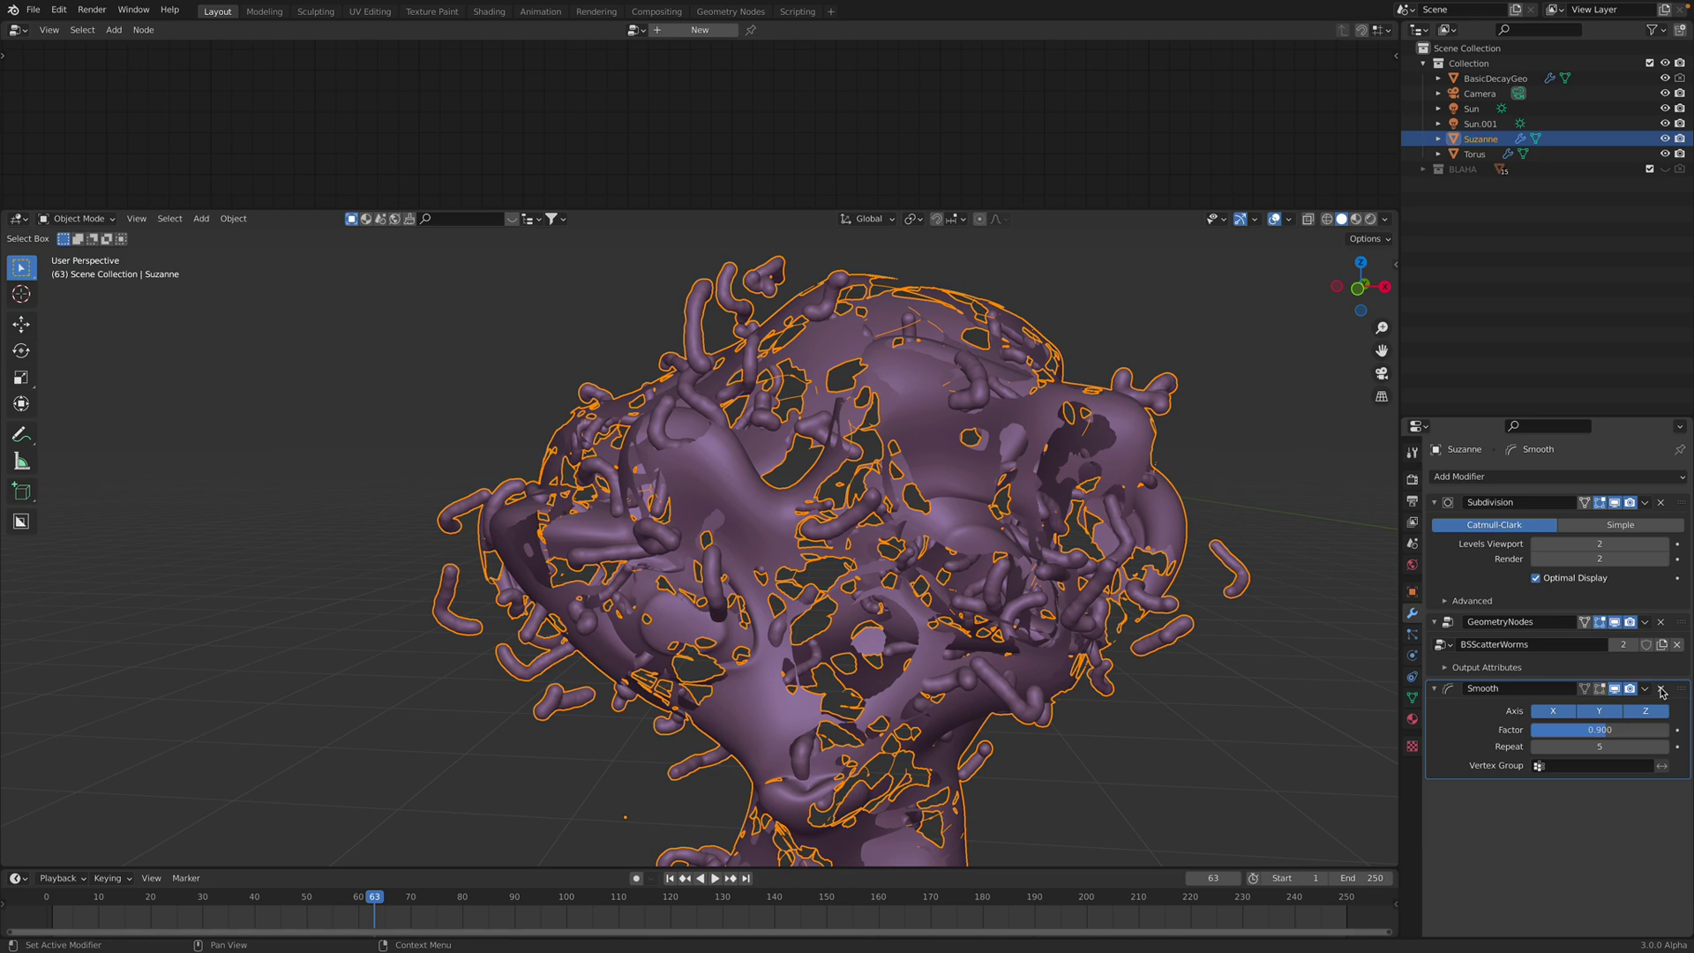
key(x)
click(1232, 462)
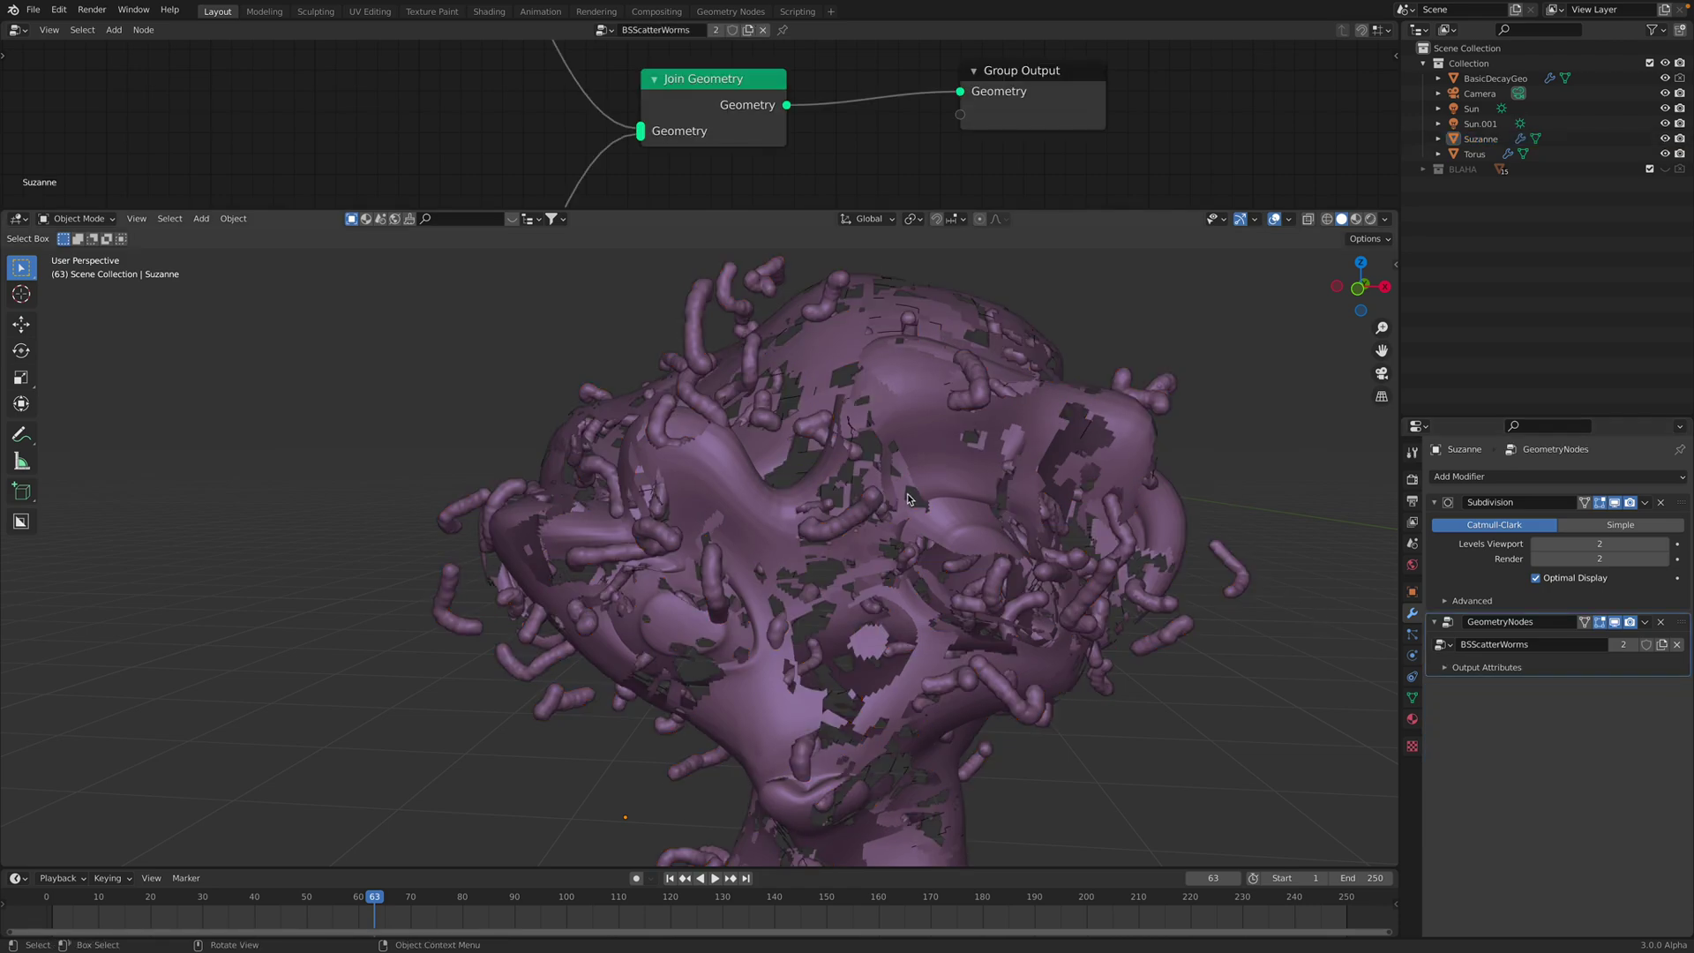
Enlarge the node editor with Suzanne selected and move the ColorRamp's black stop to position 0.502
middle_drag(924, 586, 980, 569)
click(837, 465)
scroll(702, 122, down, 2)
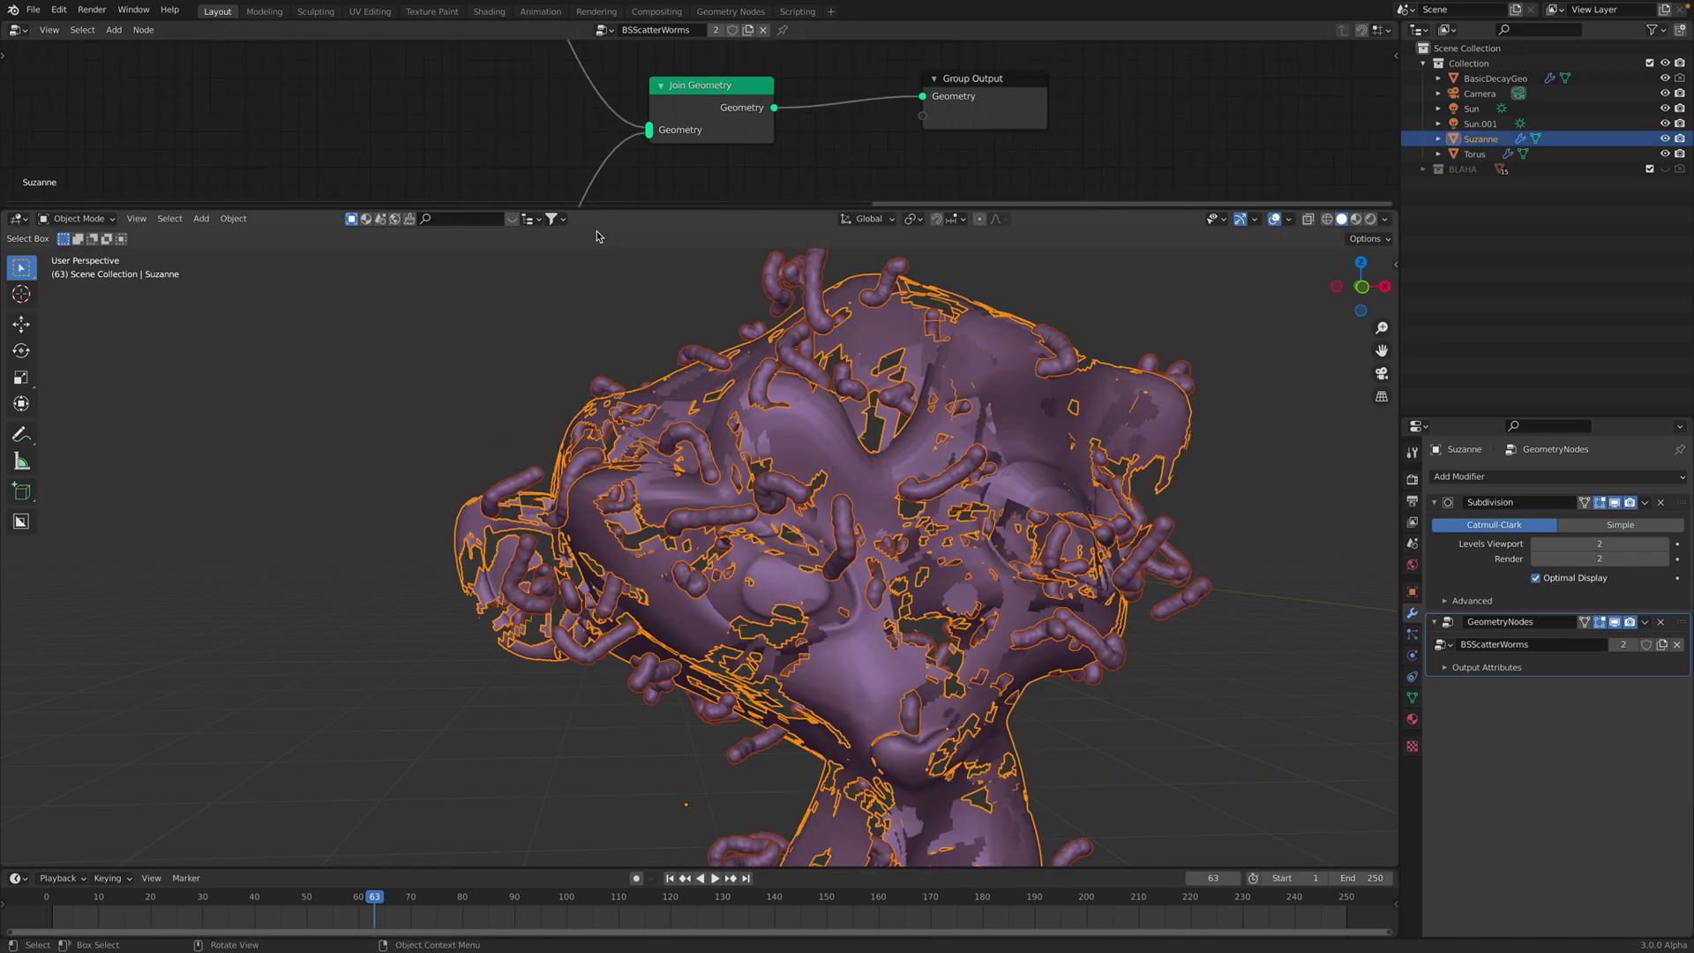
drag(611, 209, 612, 411)
scroll(499, 215, down, 1)
middle_drag(393, 95, 1395, 201)
scroll(707, 199, down, 2)
scroll(522, 199, up, 5)
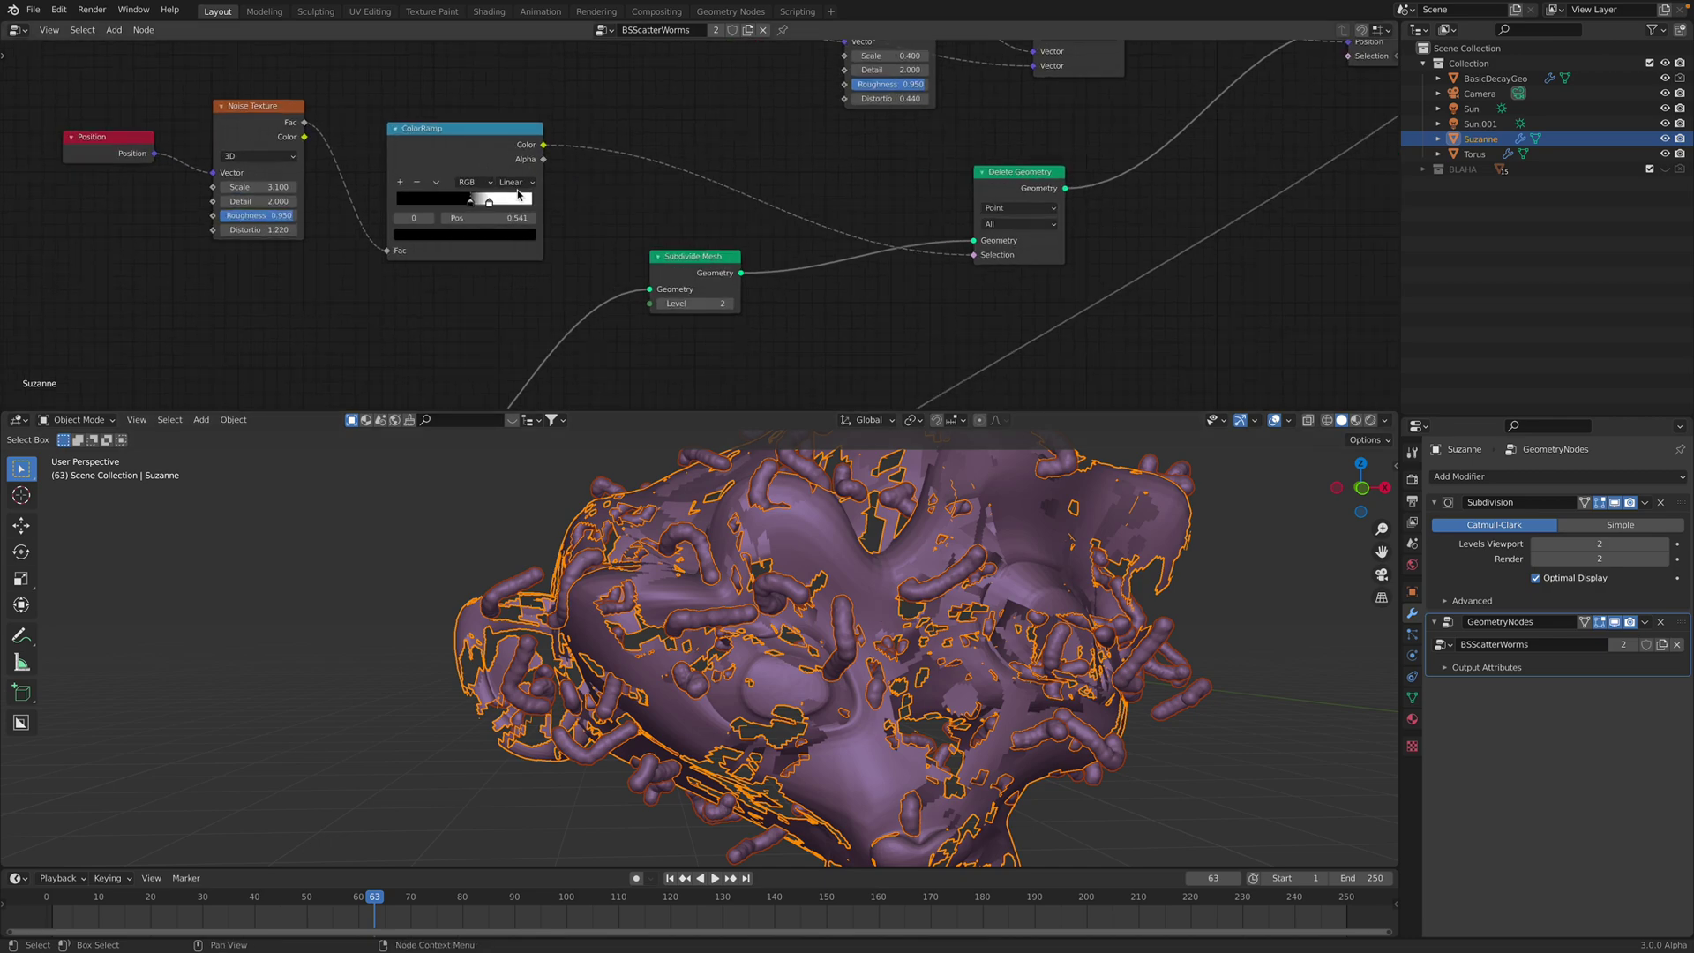
drag(432, 203, 425, 202)
middle_drag(667, 266, 637, 227)
Try levels 3 and 4 on the Subdivide Mesh node and return the level to 2
click(705, 276)
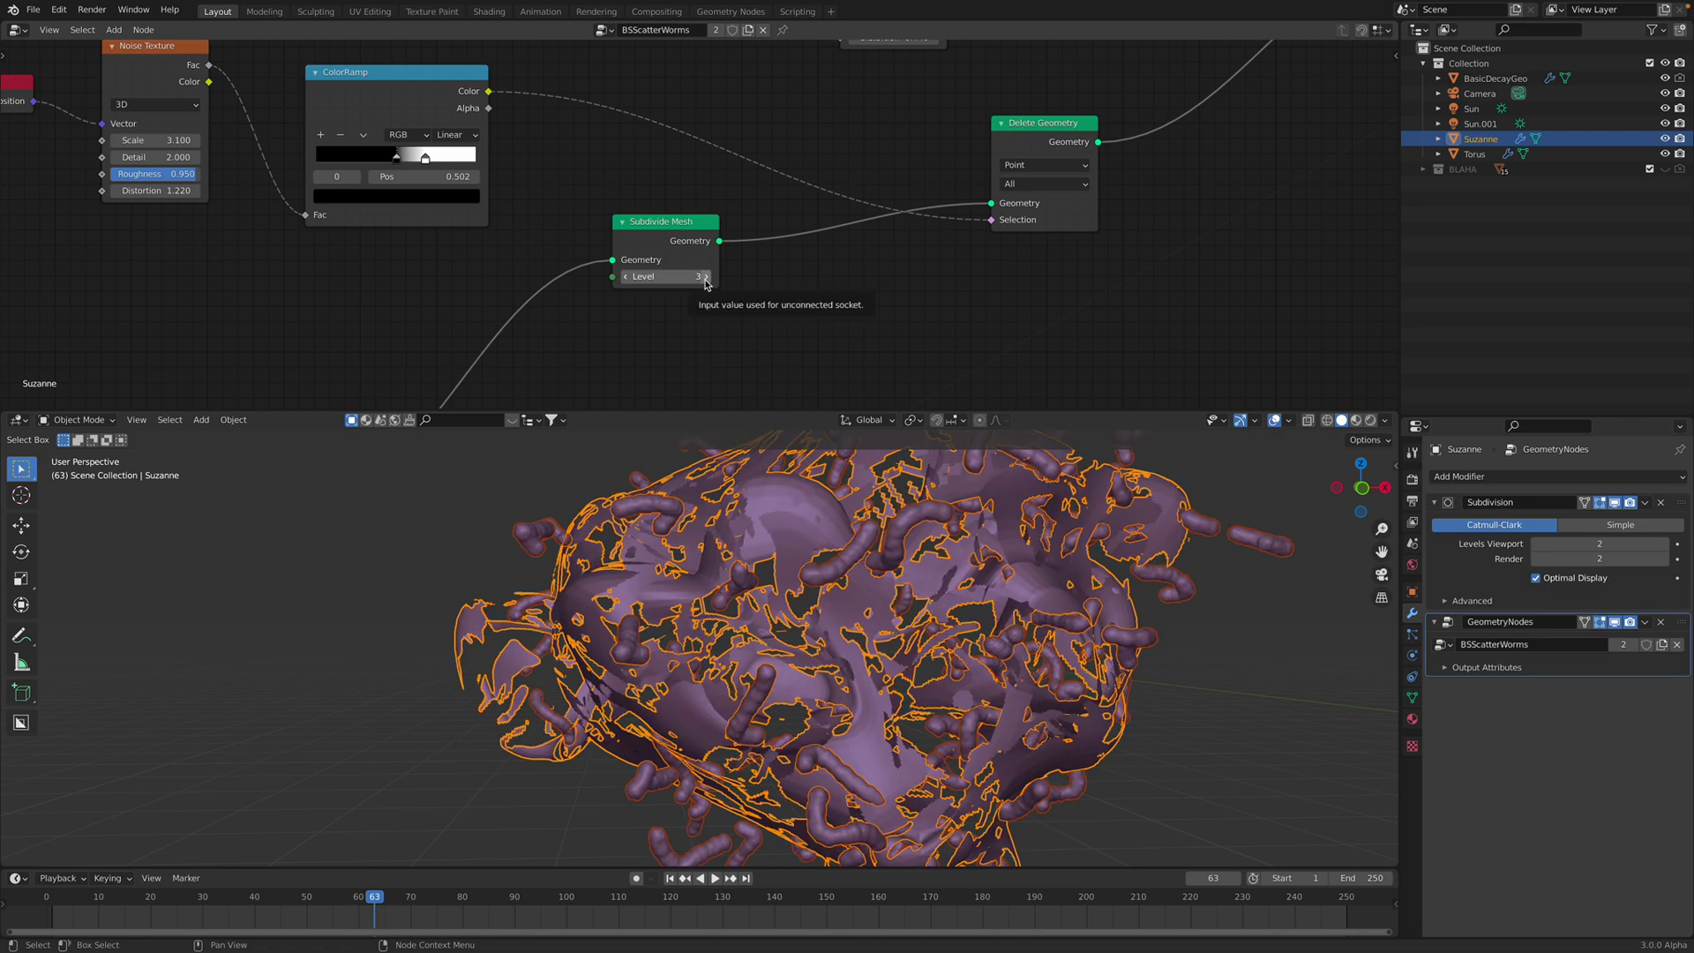
click(705, 278)
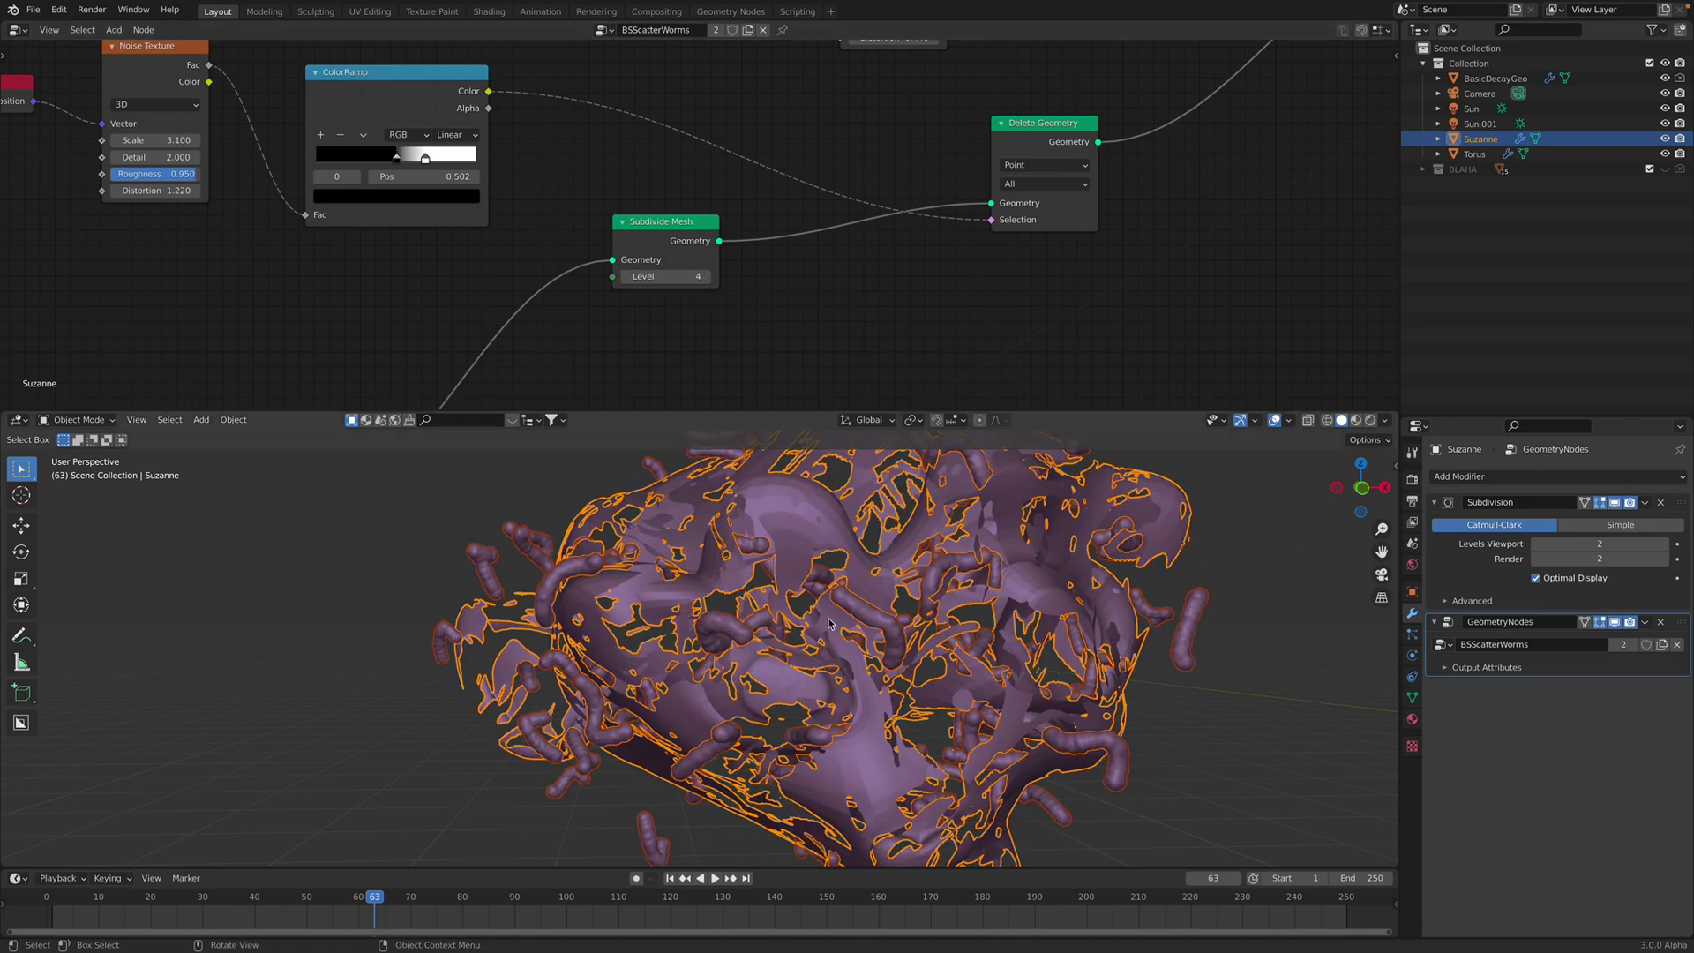
click(627, 277)
click(627, 277)
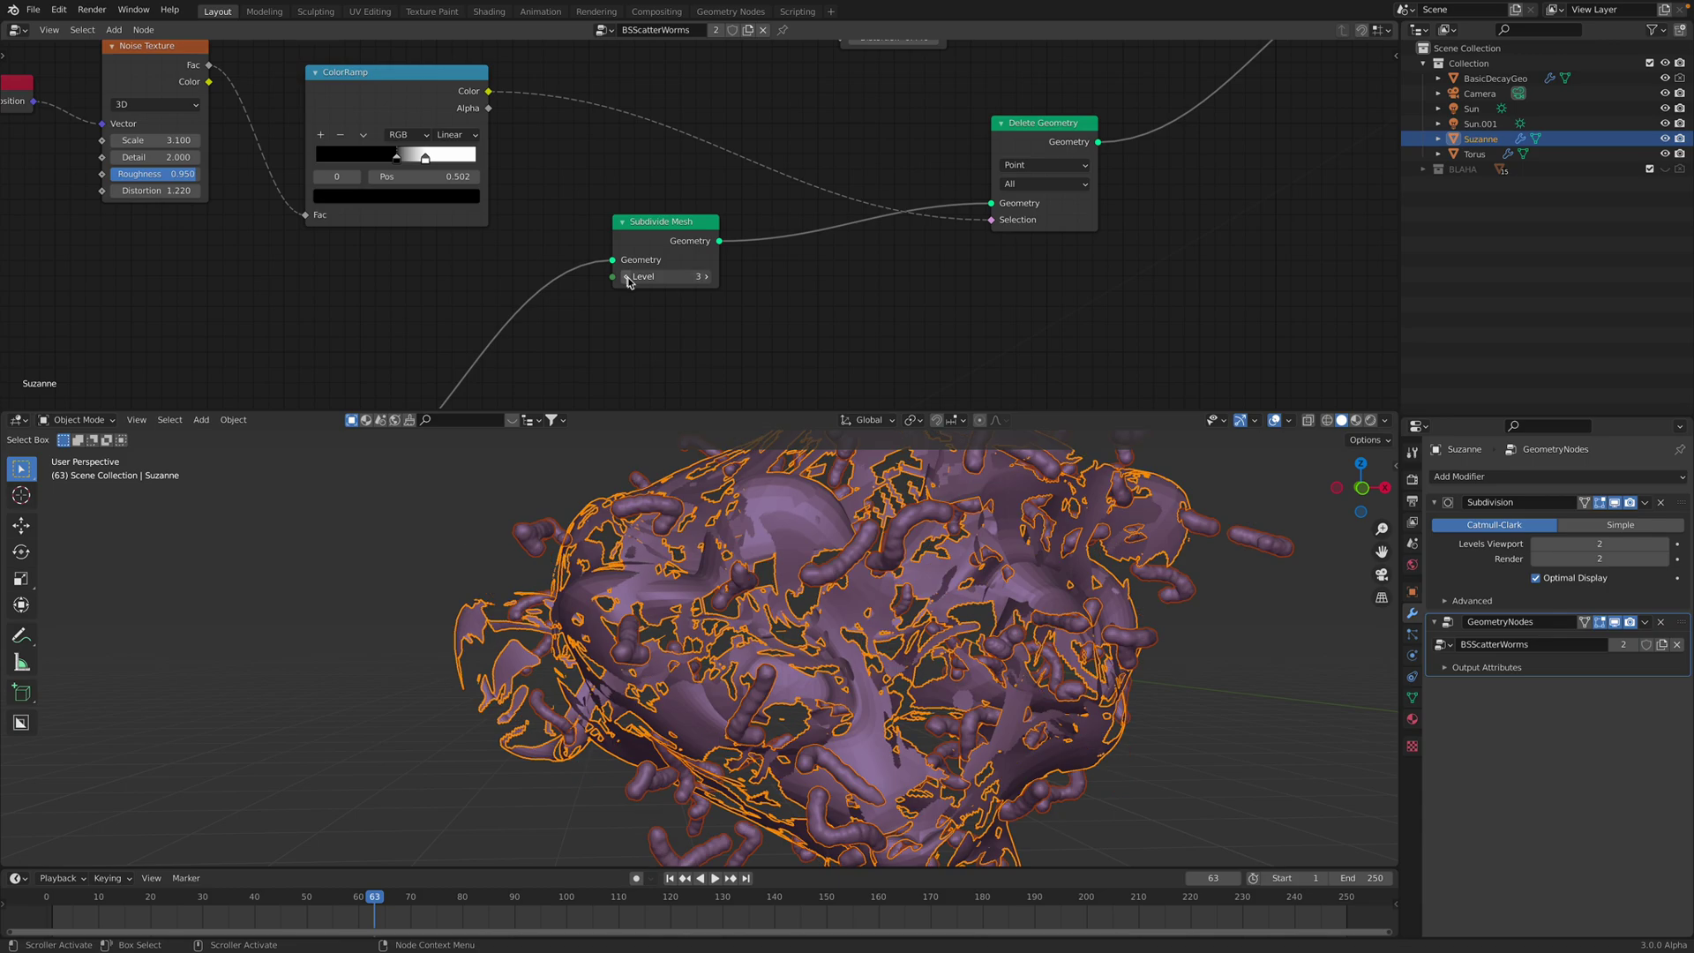
Set the Noise Texture feeding the ColorRamp to scale 3.500, roughness 0.817 and distortion 1.020, and deselect Suzanne
middle_drag(297, 202, 598, 239)
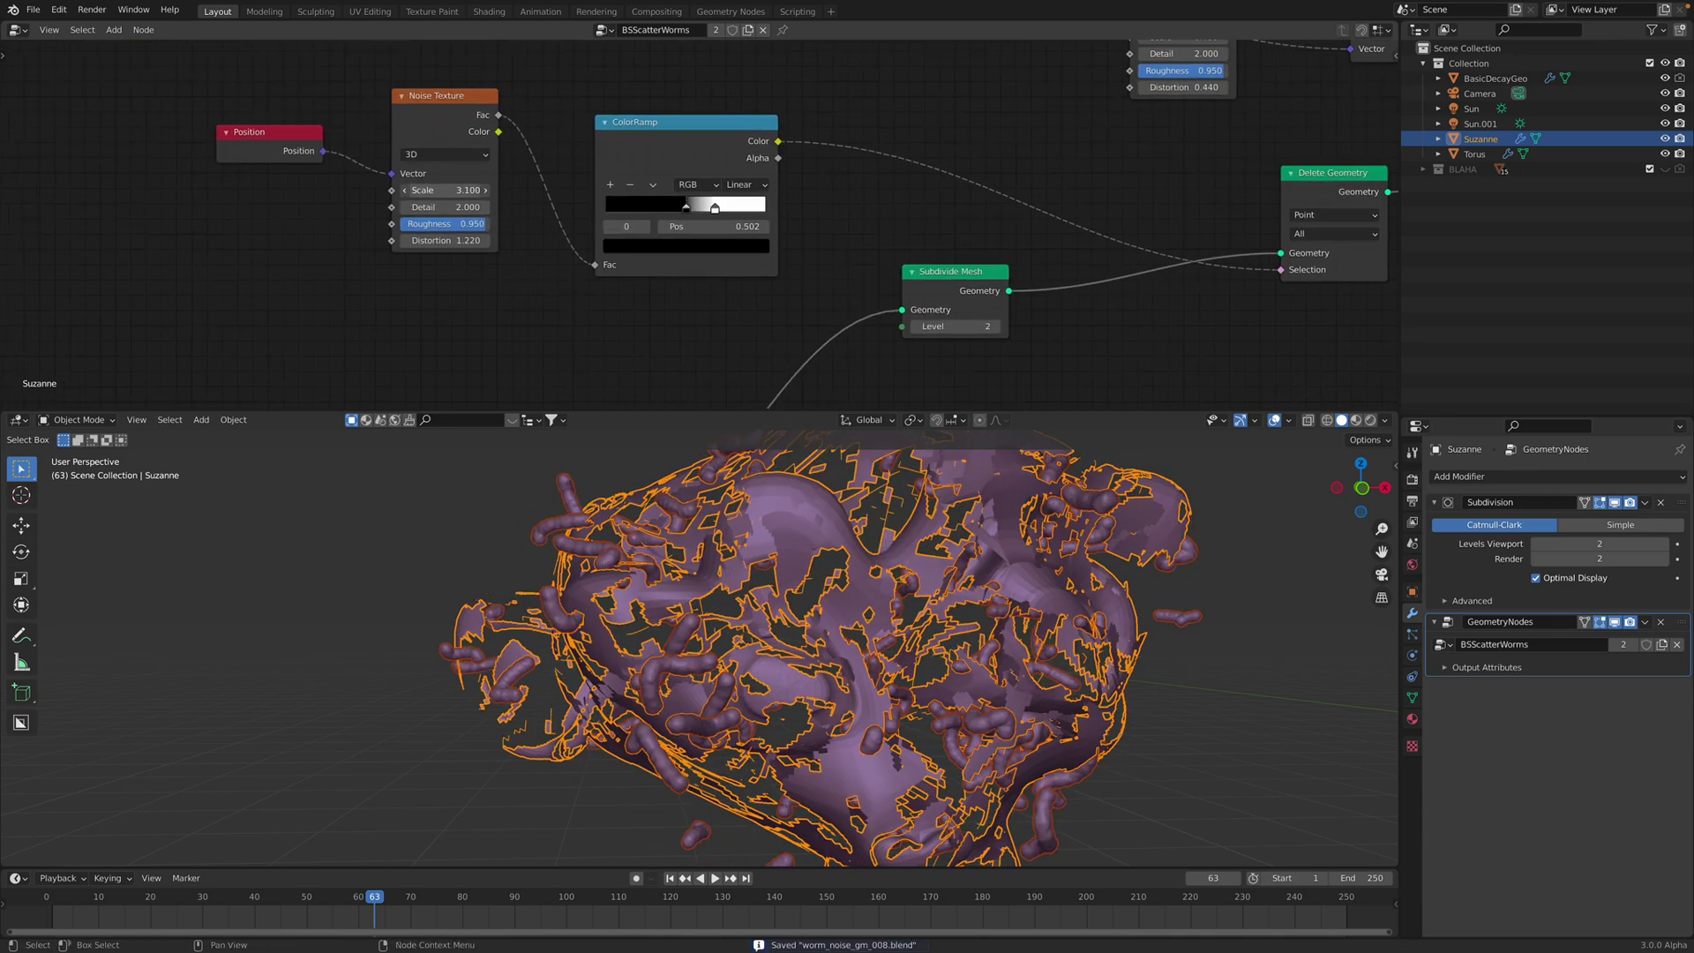
drag(445, 190, 448, 239)
scroll(1183, 635, down, 5)
click(1038, 653)
Play the animation while examining the decayed Suzanne from several angles, and save the file
key(space)
shift+middle_drag(926, 608, 818, 563)
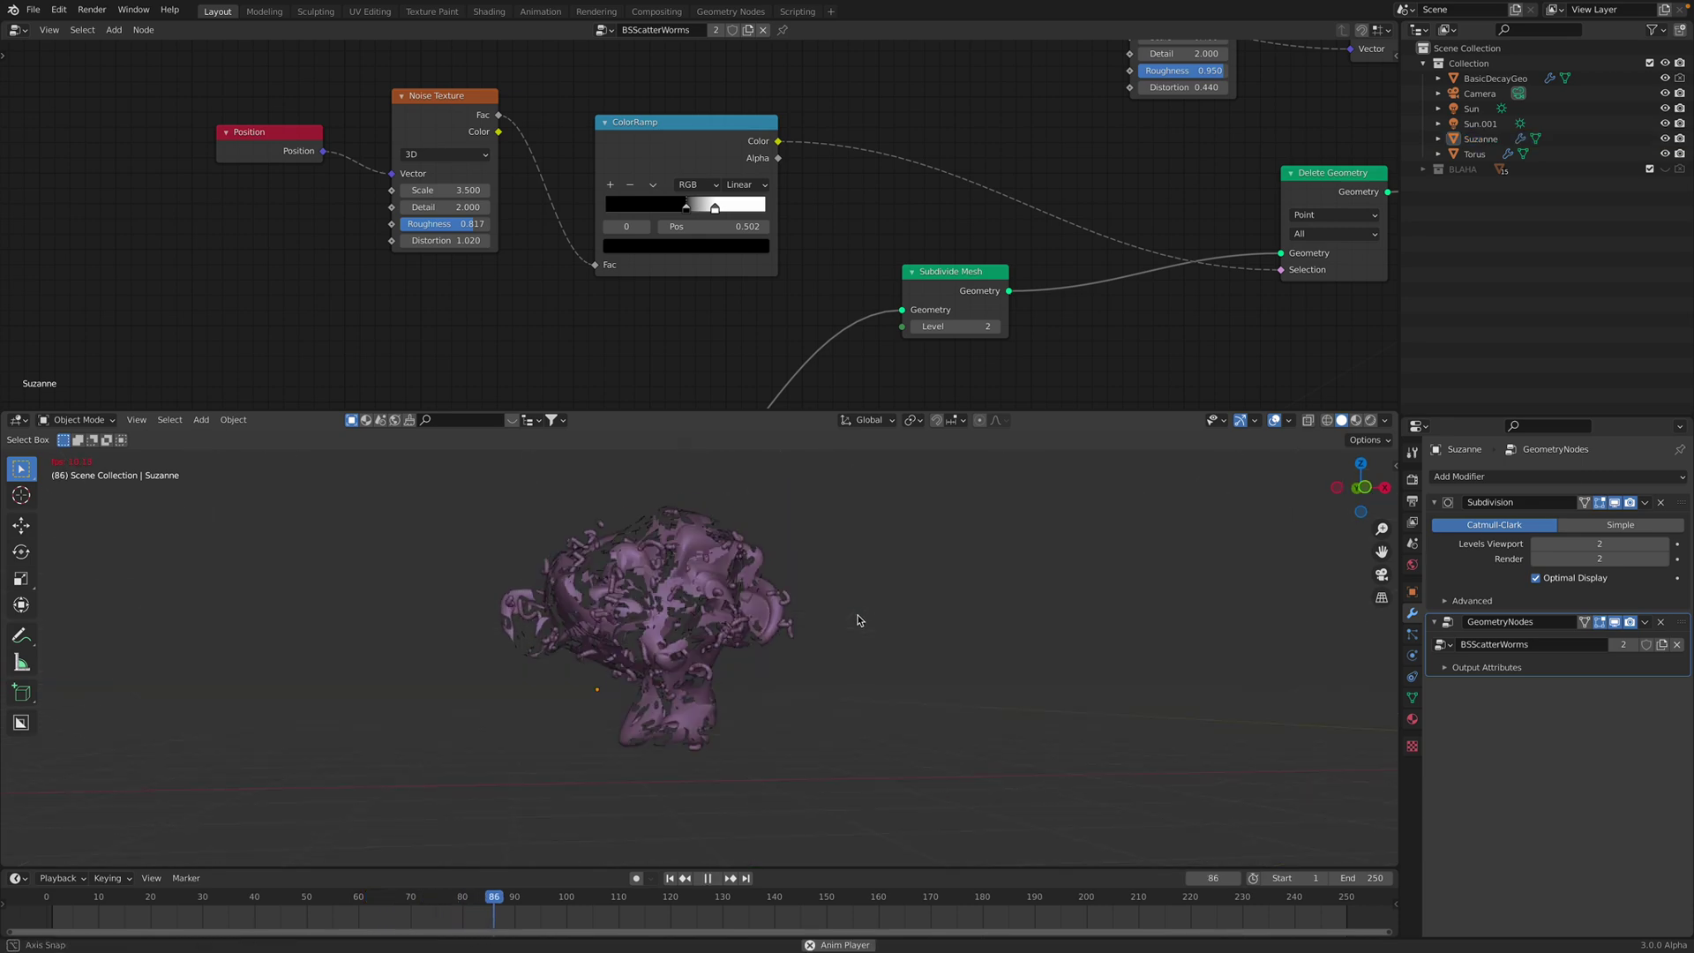
key(ctrl+s)
middle_drag(813, 757, 711, 723)
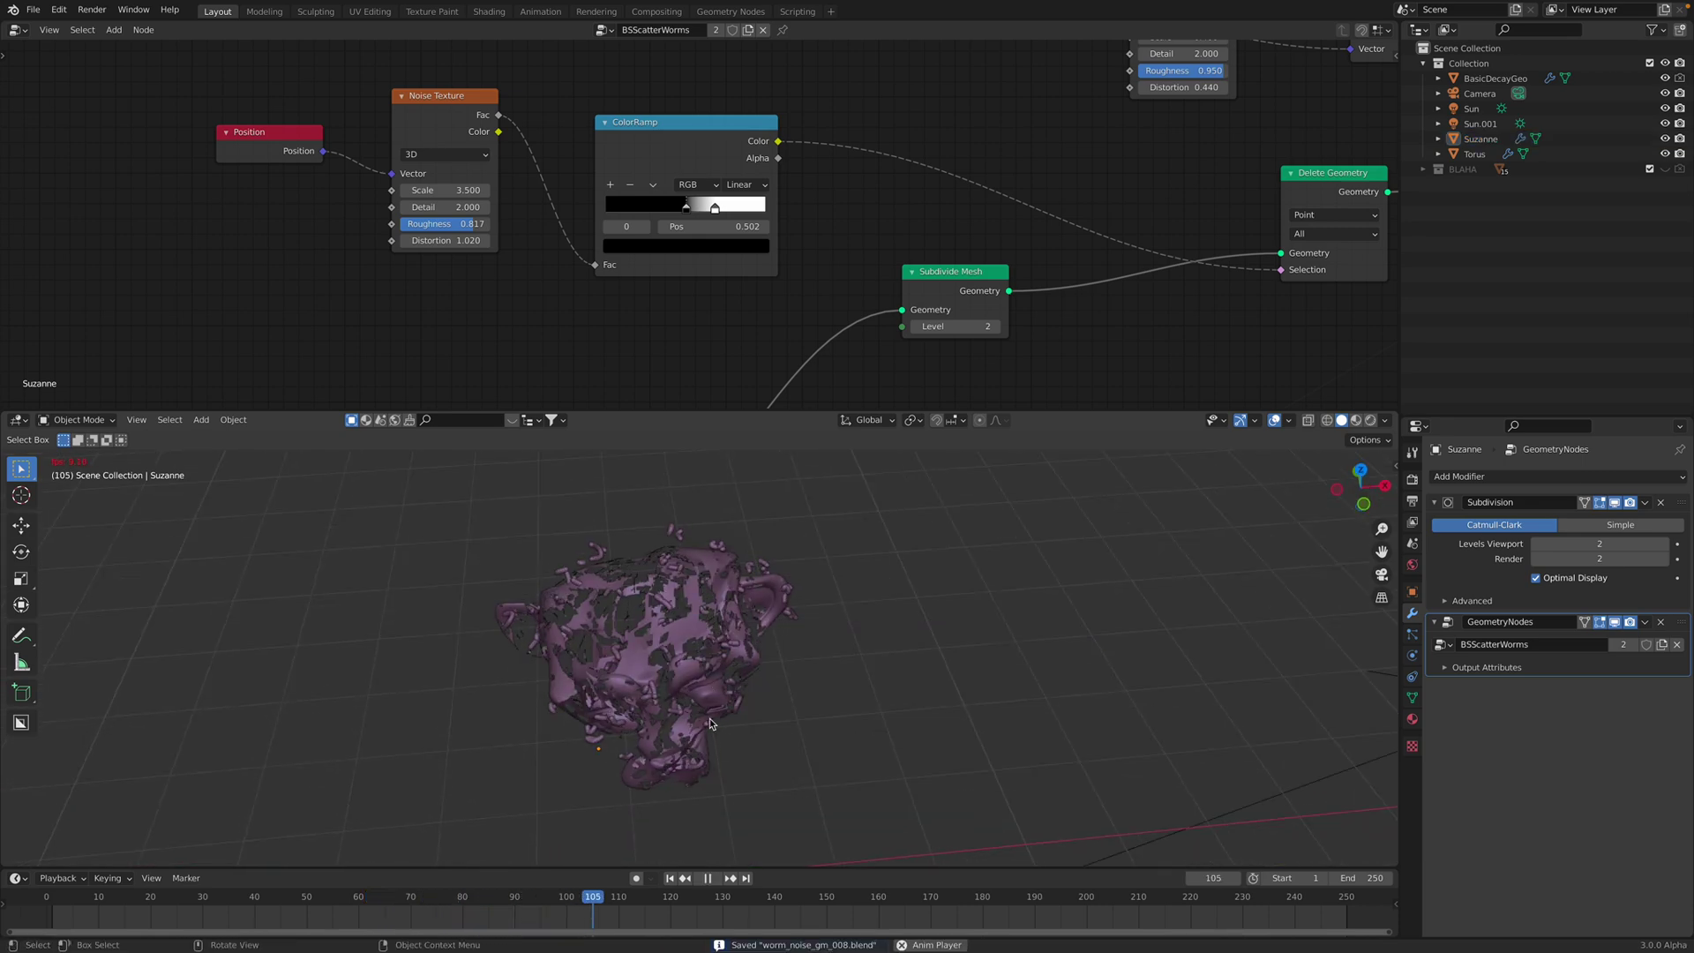
scroll(703, 645, up, 3)
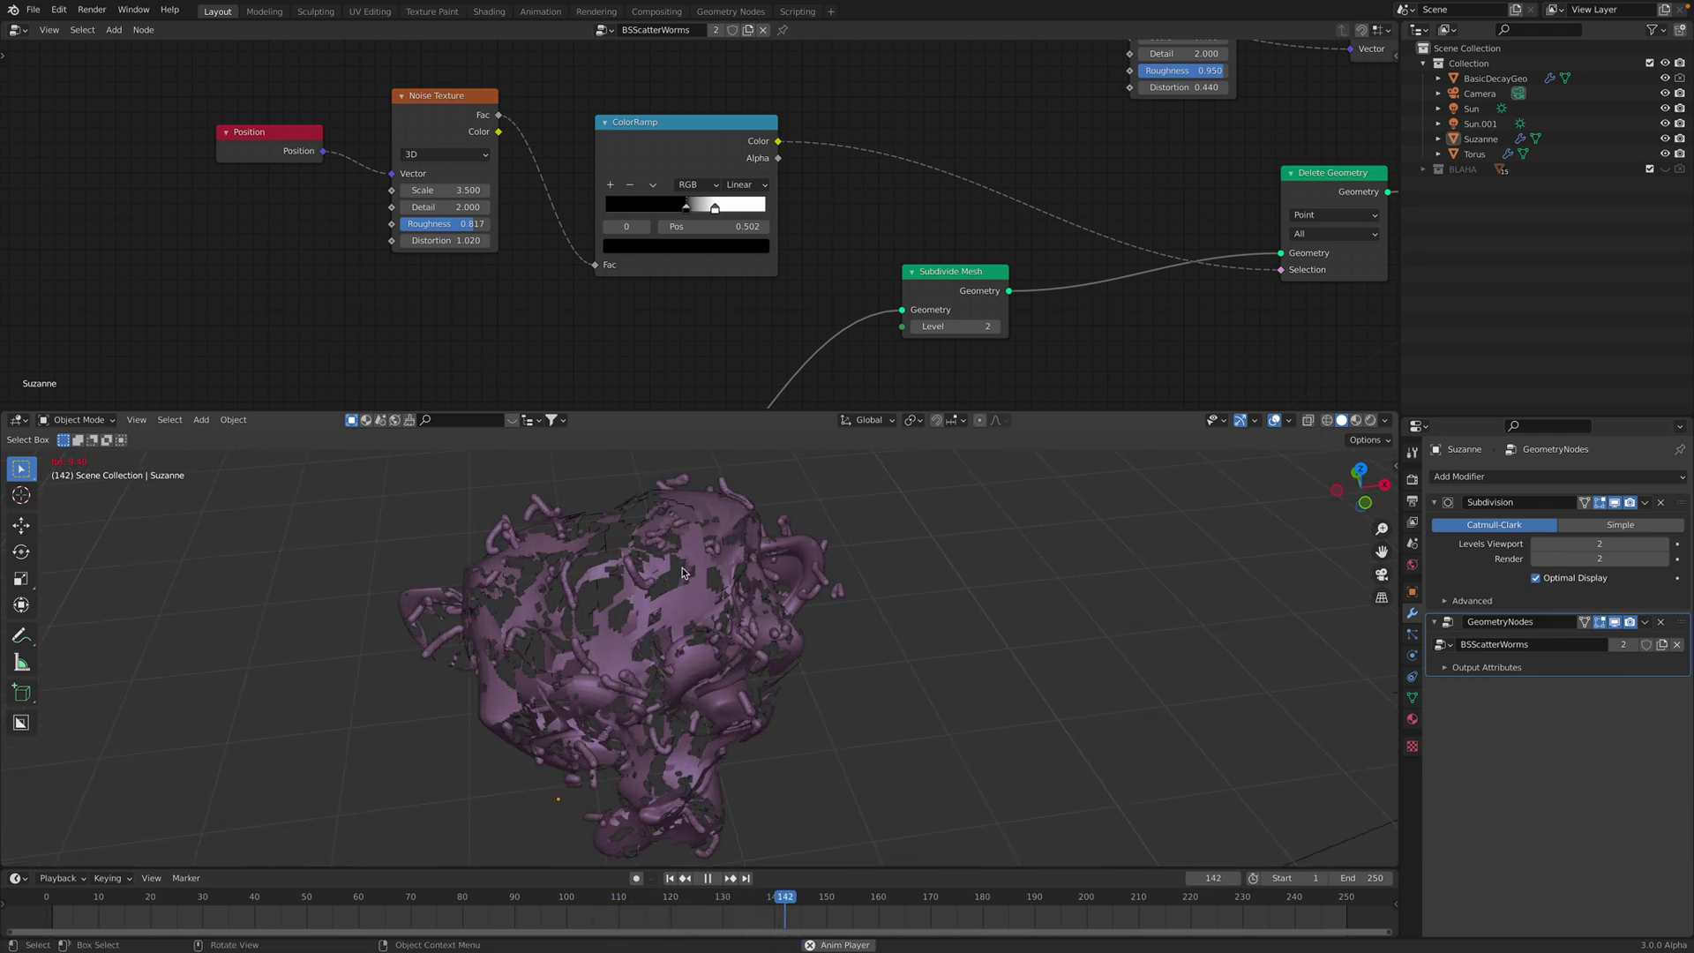
middle_drag(781, 631, 893, 643)
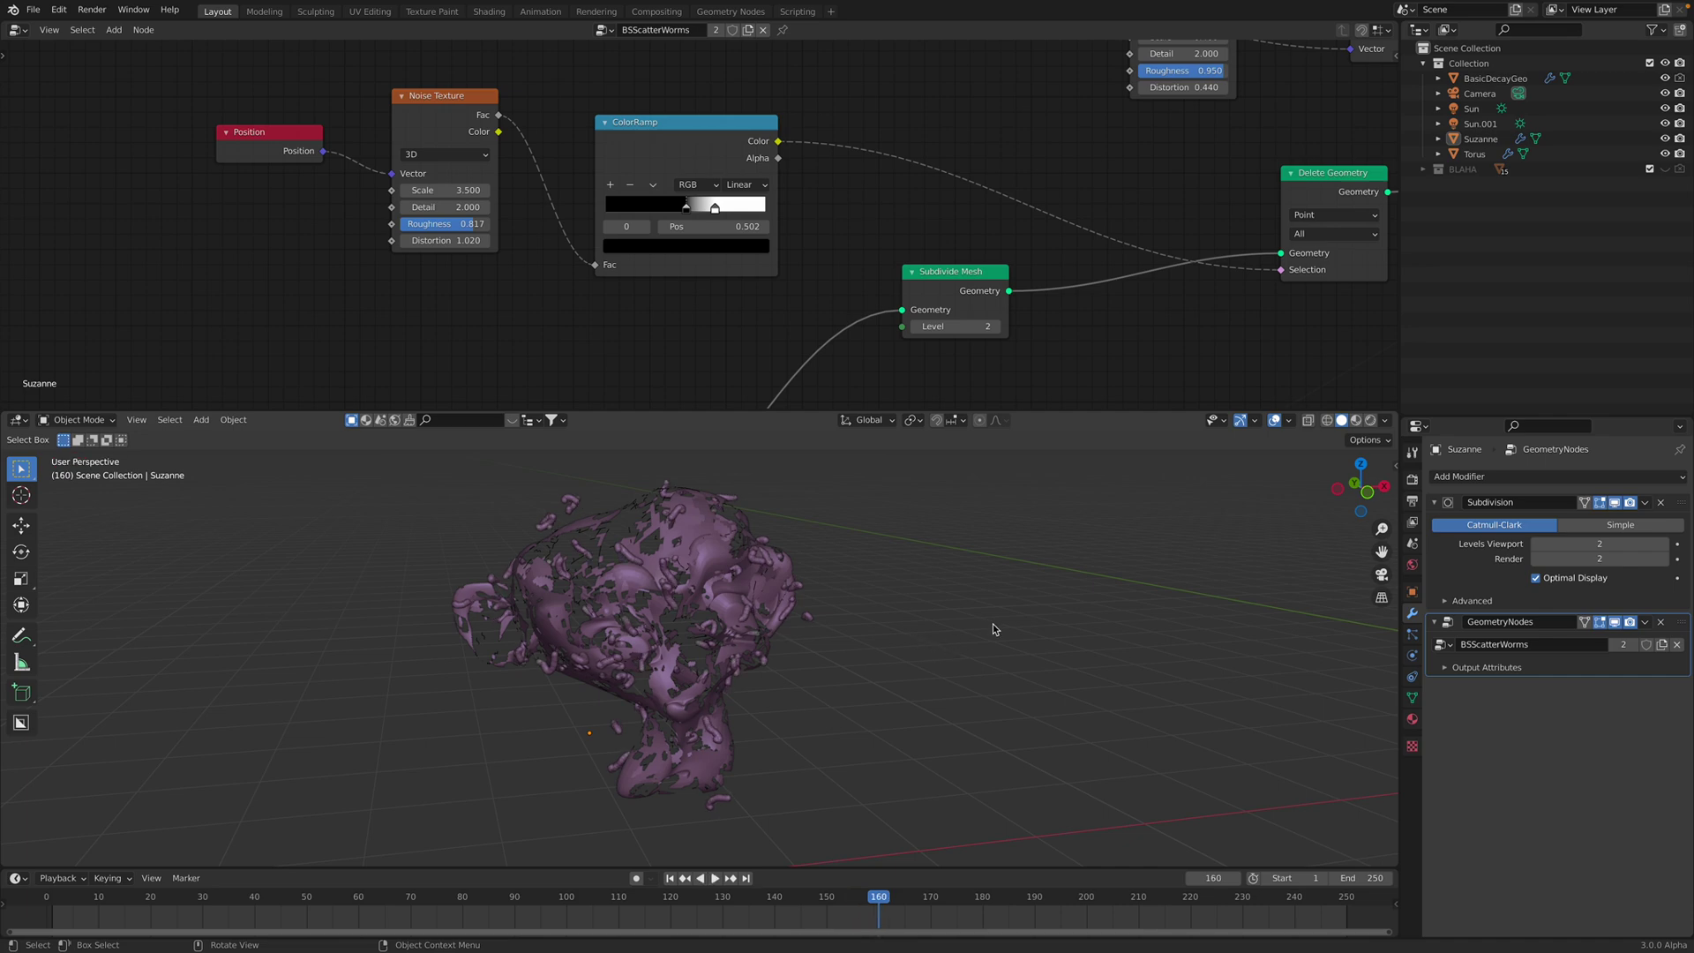
Select the gold torus and set the Noise Texture feeding the Add node to scale 0.920 and roughness 0.932
middle_drag(993, 623, 827, 652)
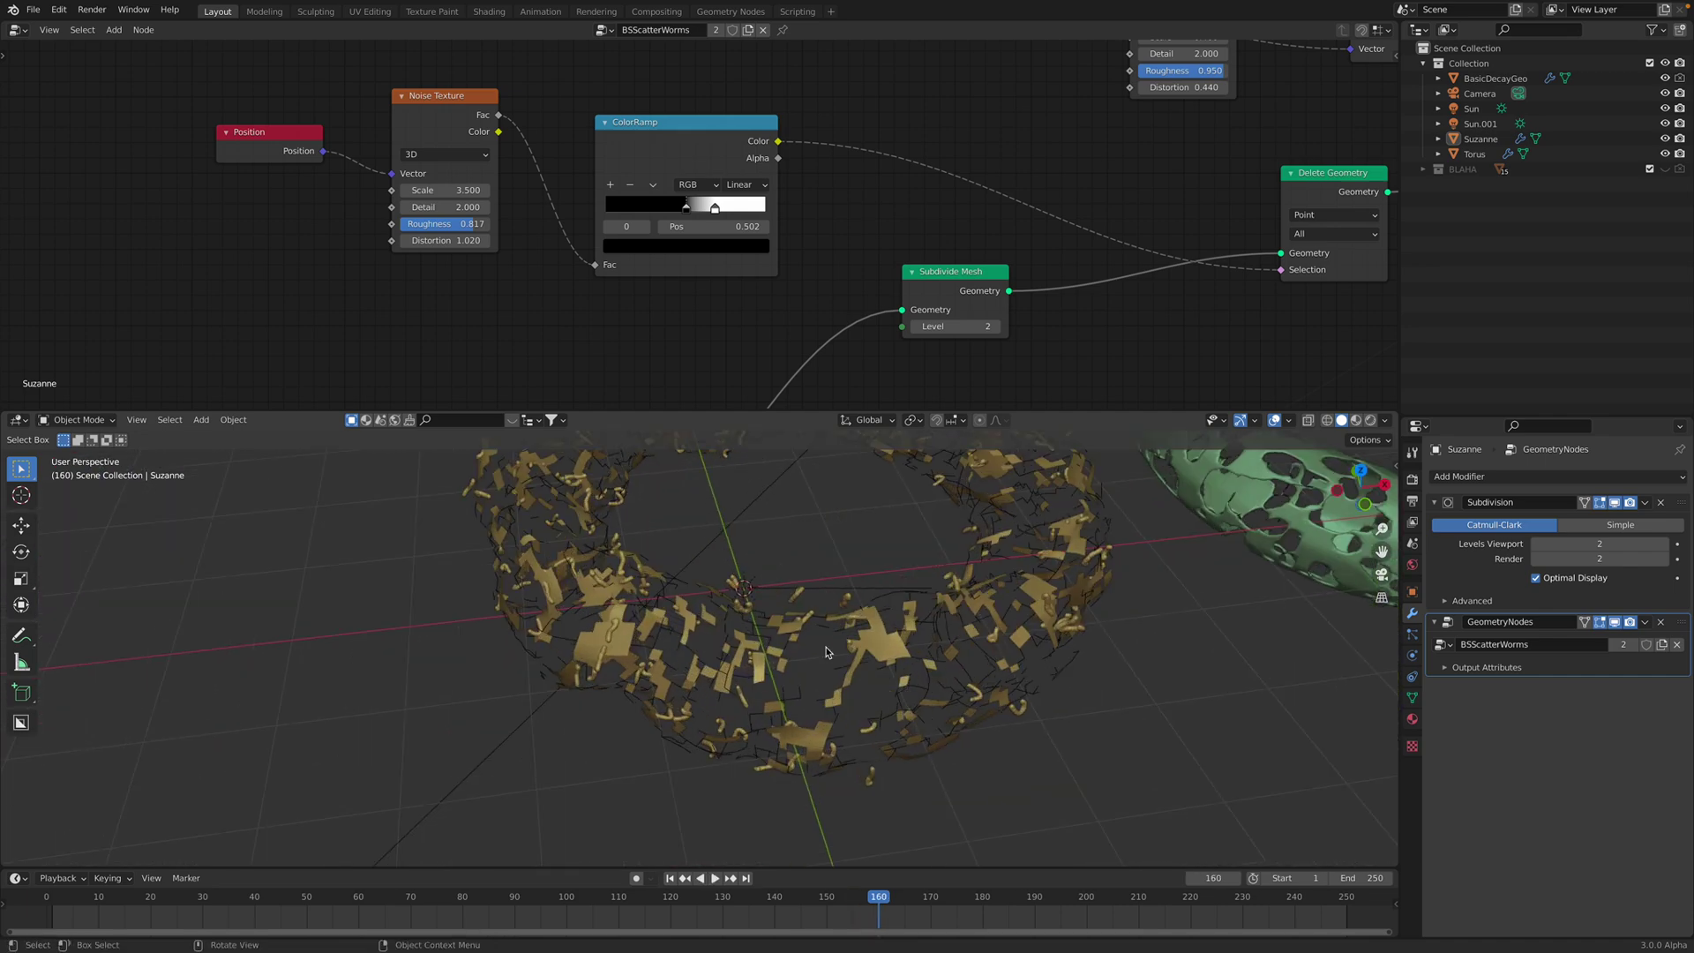
click(827, 652)
scroll(969, 99, down, 2)
middle_drag(969, 99, 537, 281)
scroll(586, 206, up, 3)
drag(515, 205, 496, 203)
drag(666, 194, 648, 238)
scroll(655, 152, up, 3)
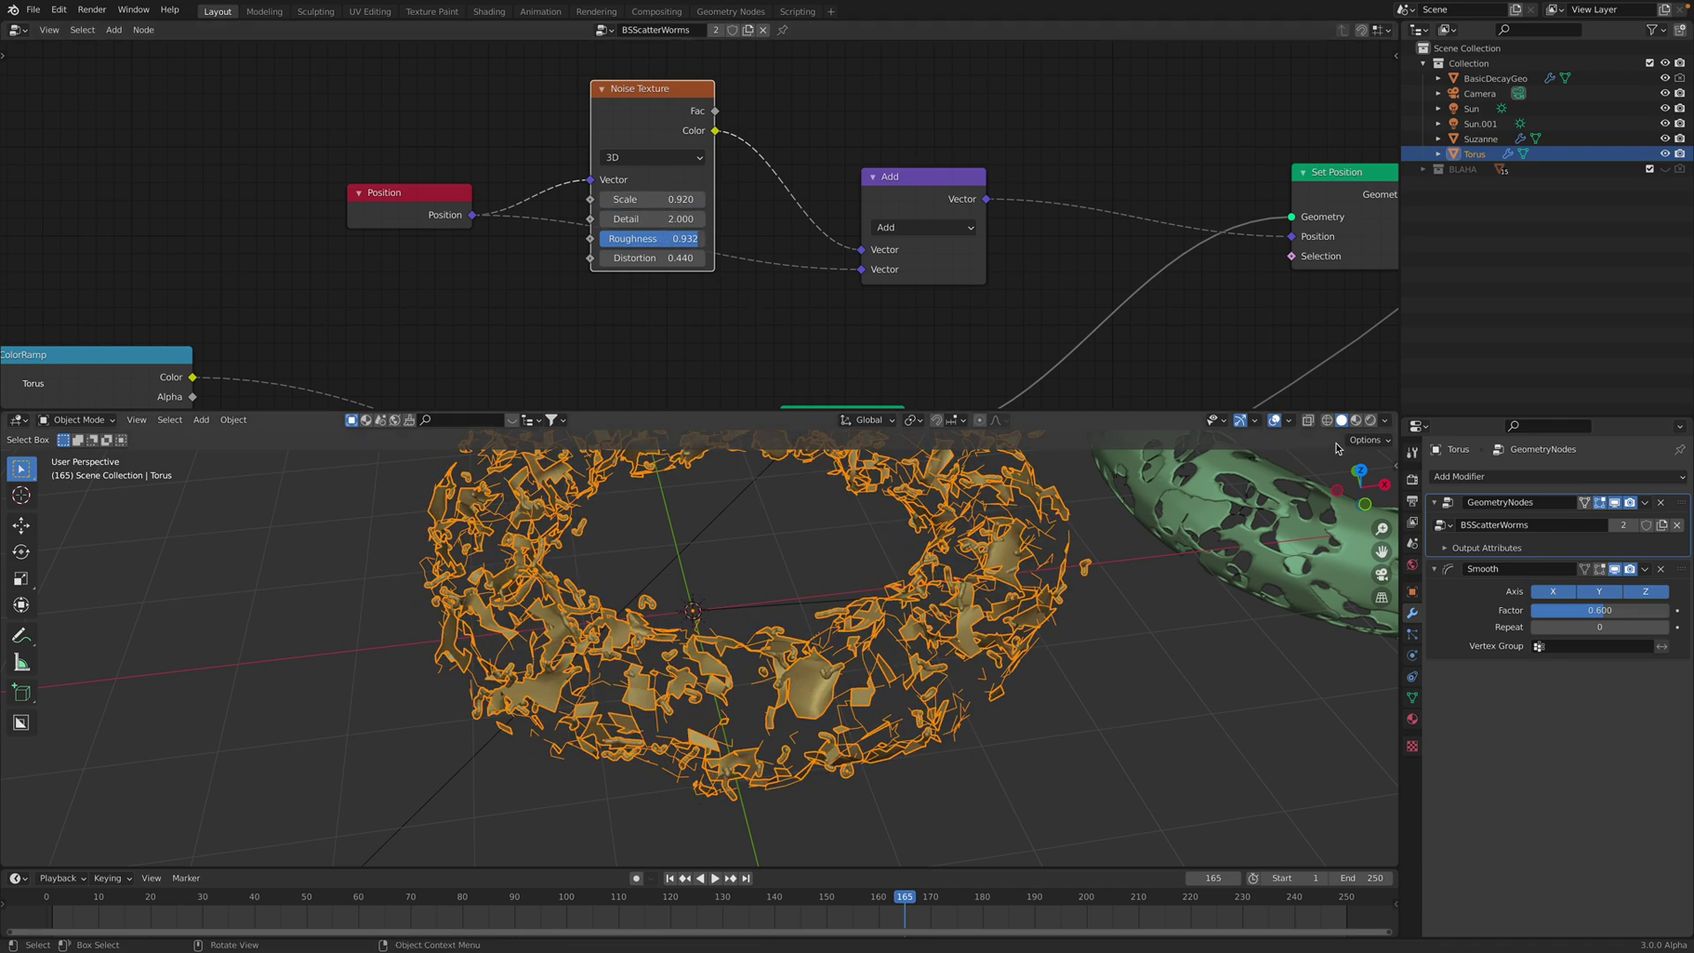
Switch to rendered shading and move the ColorRamp's black stop to position 0.591 with the worm-covered torus selected
click(1370, 424)
click(1077, 603)
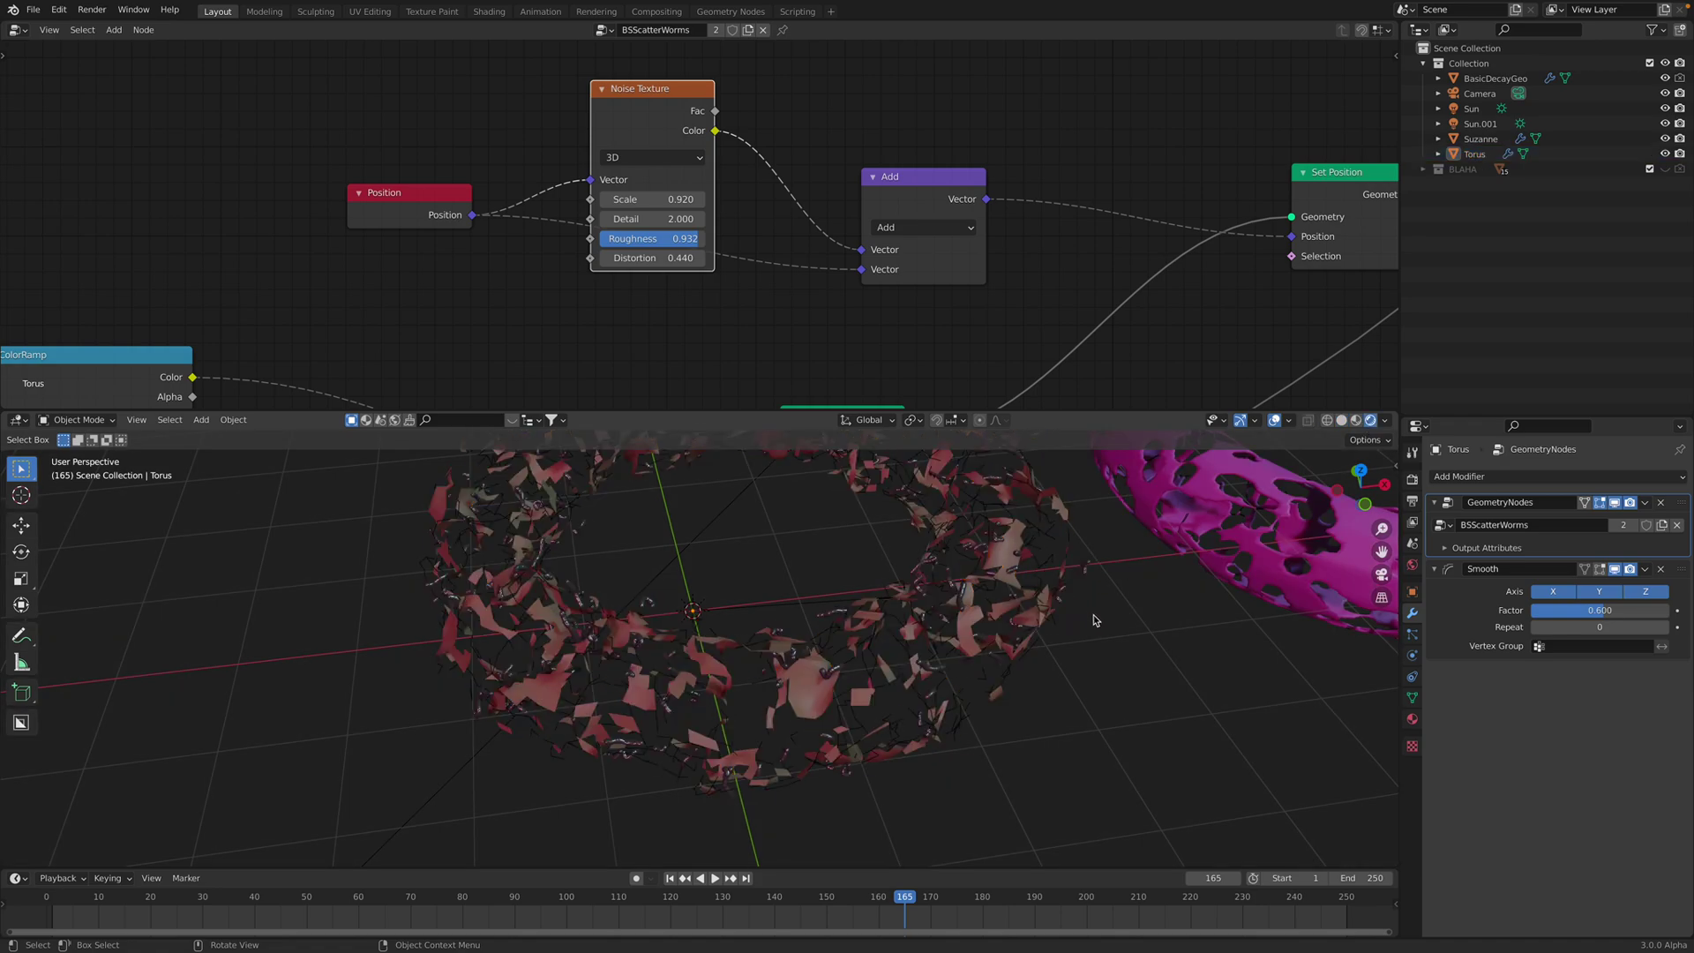
click(1026, 589)
middle_drag(780, 378, 854, 276)
scroll(854, 277, up, 2)
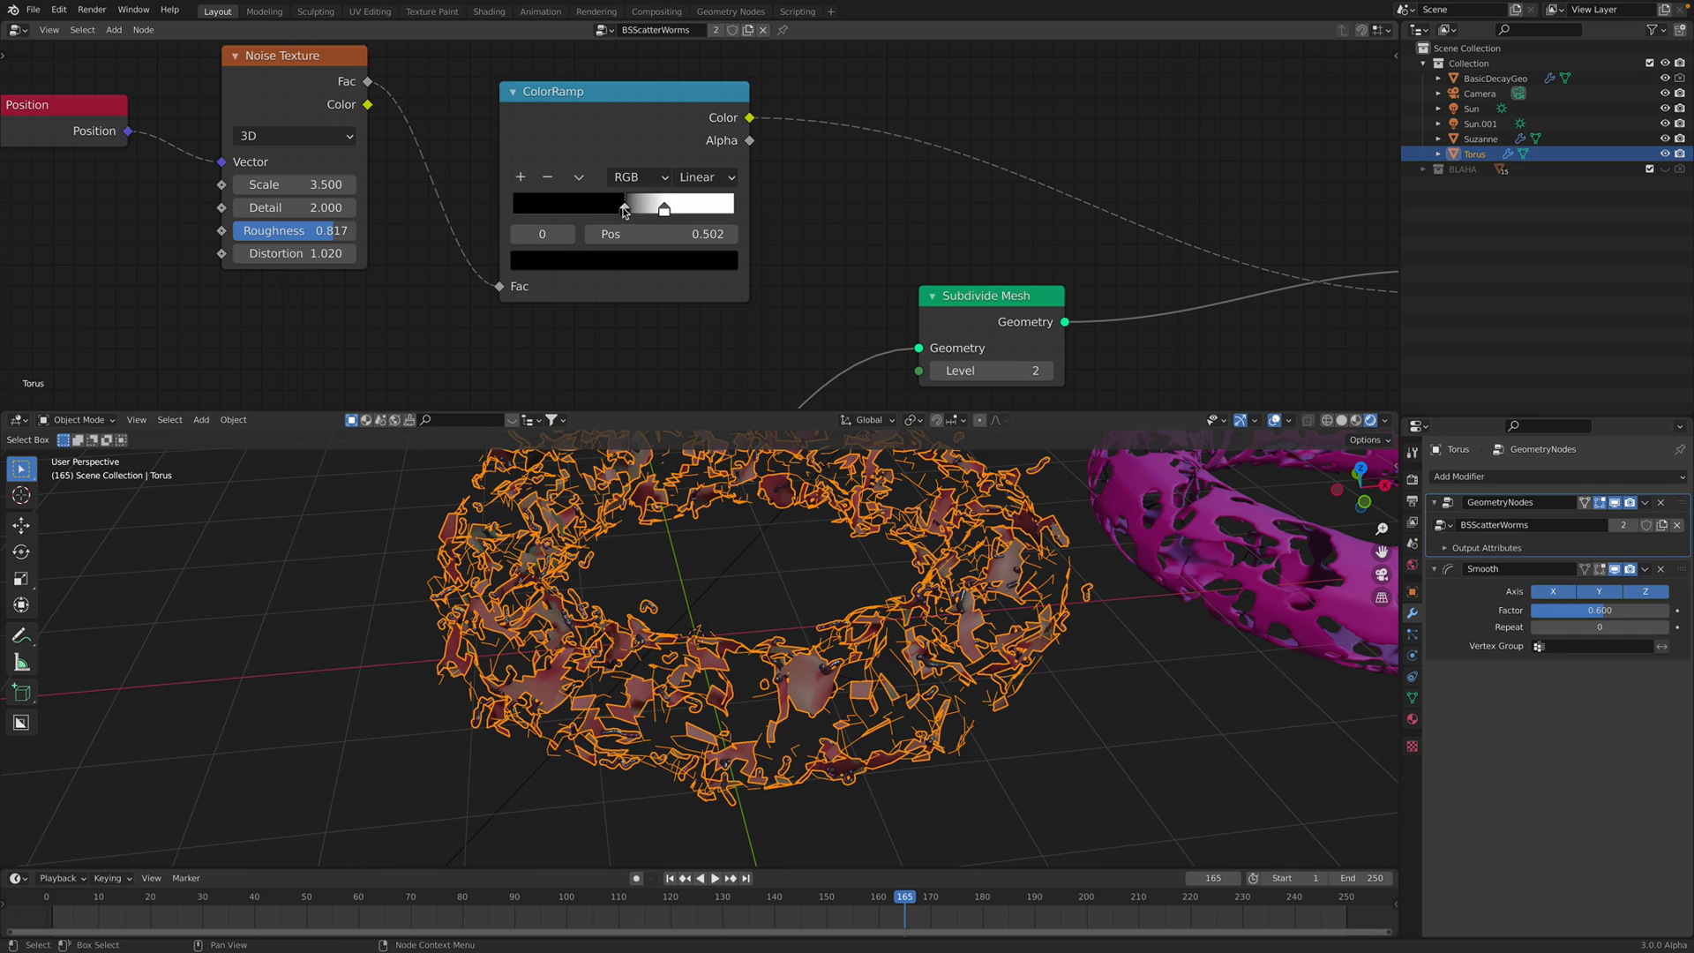
mouse_move(623, 210)
mouse_down()
mouse_move(608, 210)
mouse_move(645, 210)
mouse_up()
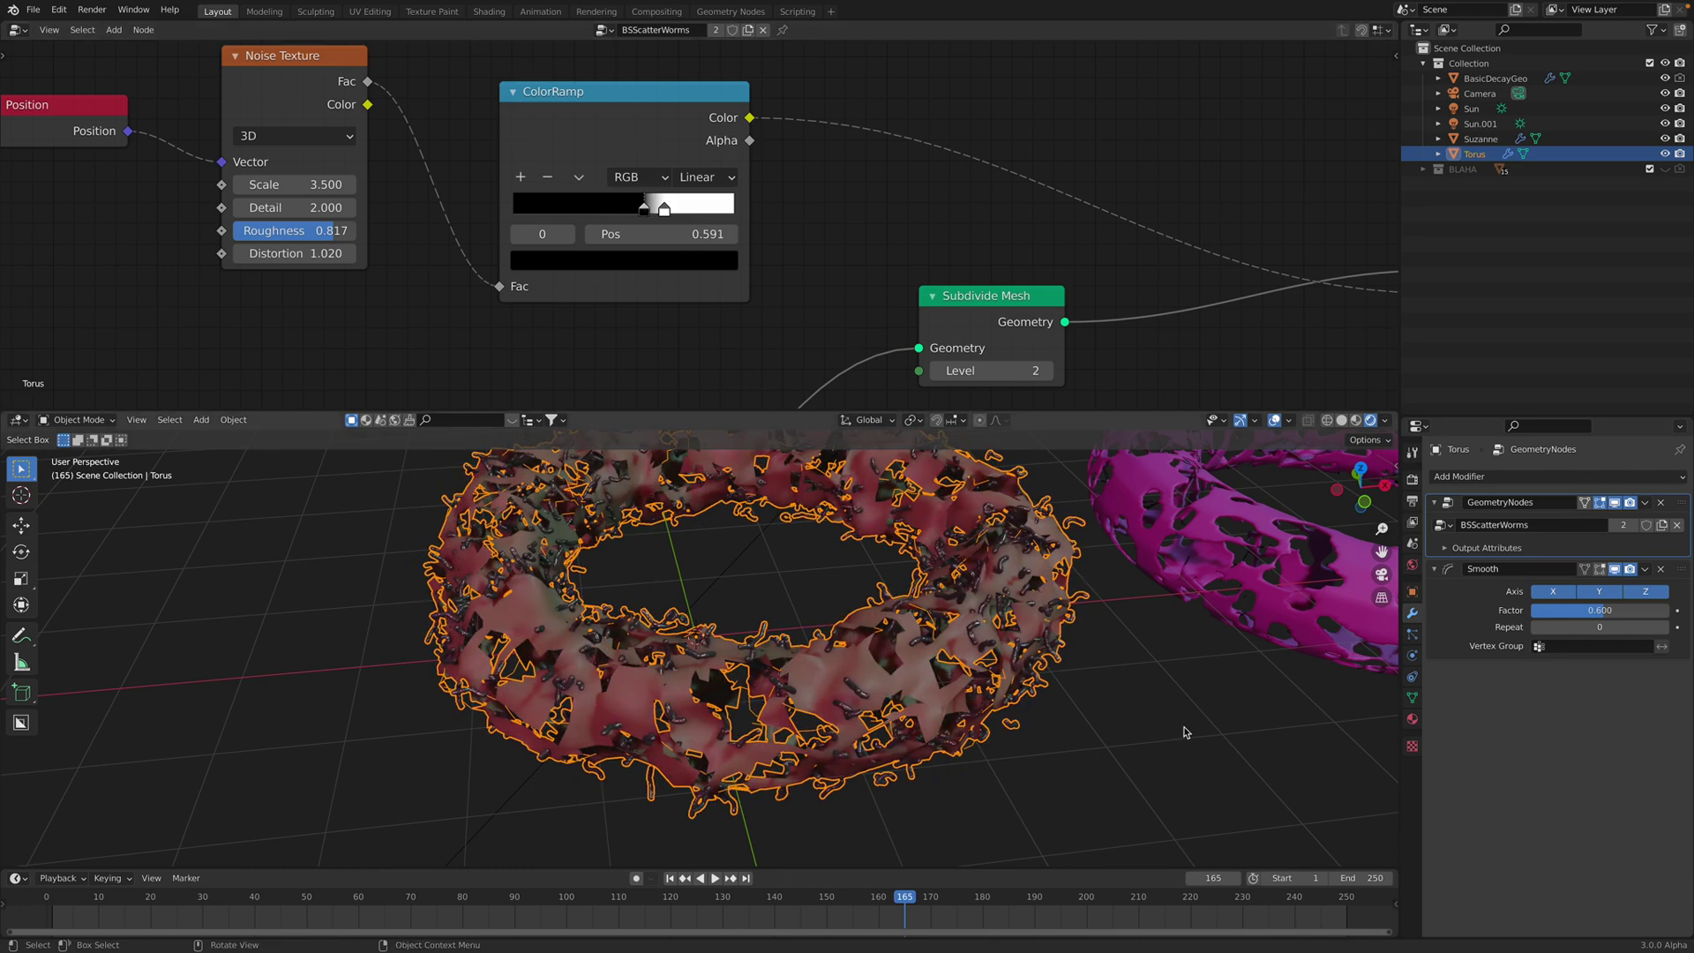
click(1121, 699)
Set the Density of the Distribute Points on Faces node to 98.200 and deselect the torus
click(1015, 563)
middle_drag(862, 280, 901, 133)
scroll(925, 186, up, 1)
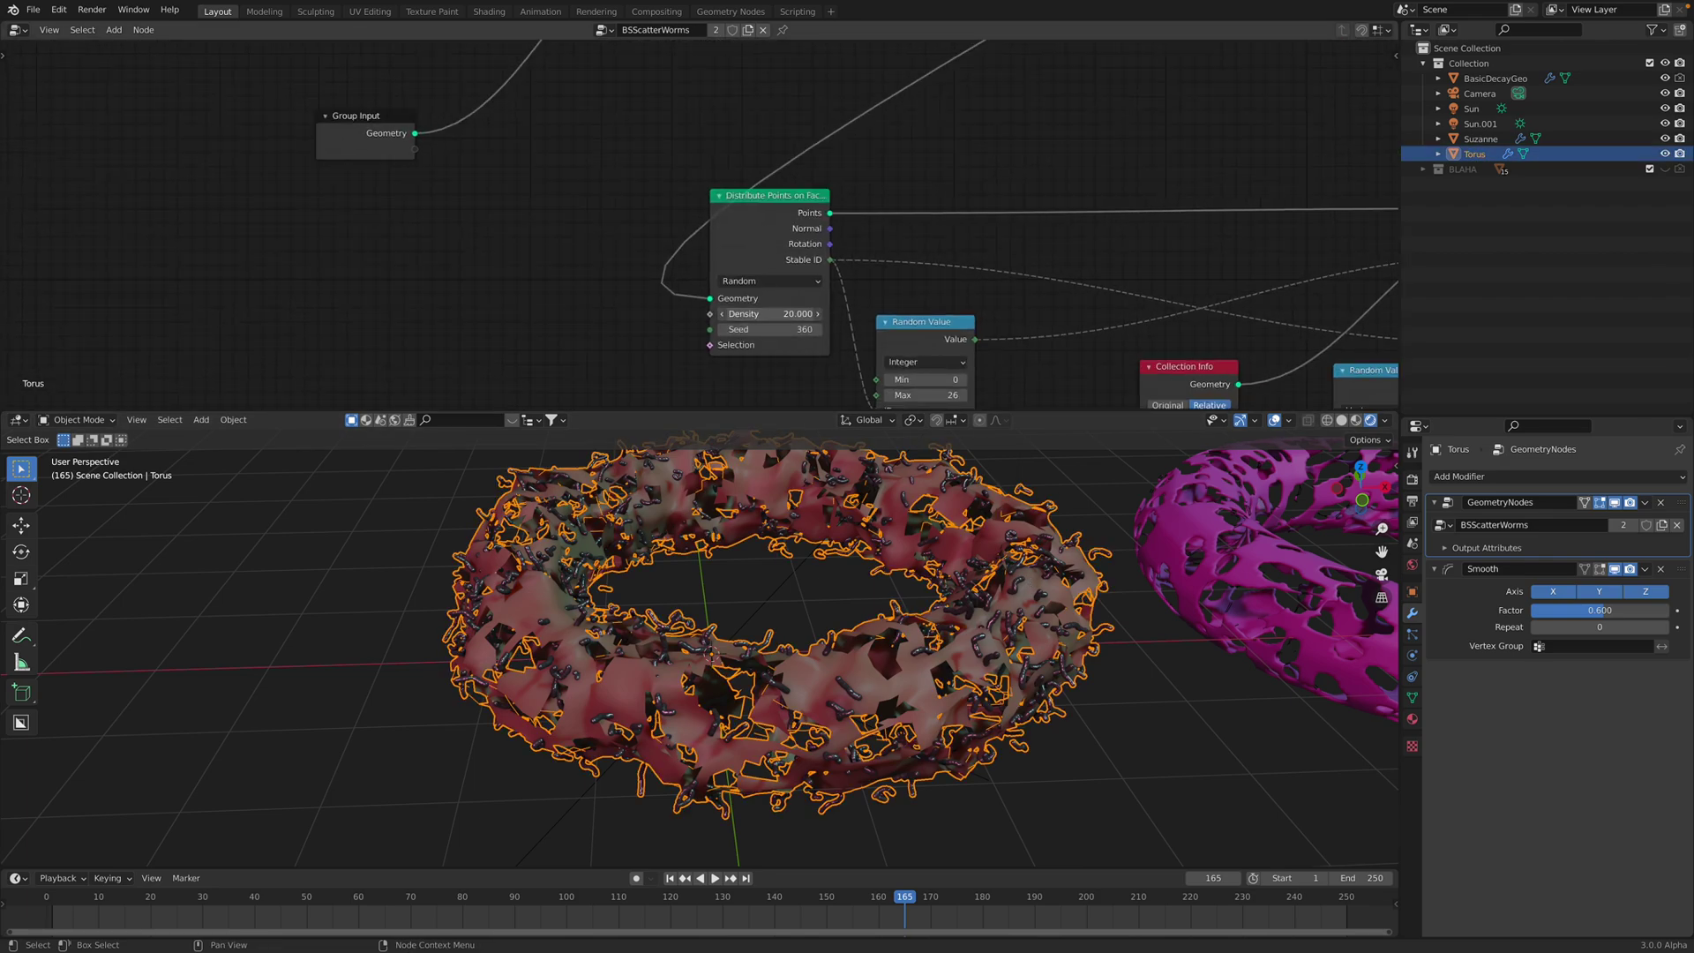
drag(785, 314, 1413, 313)
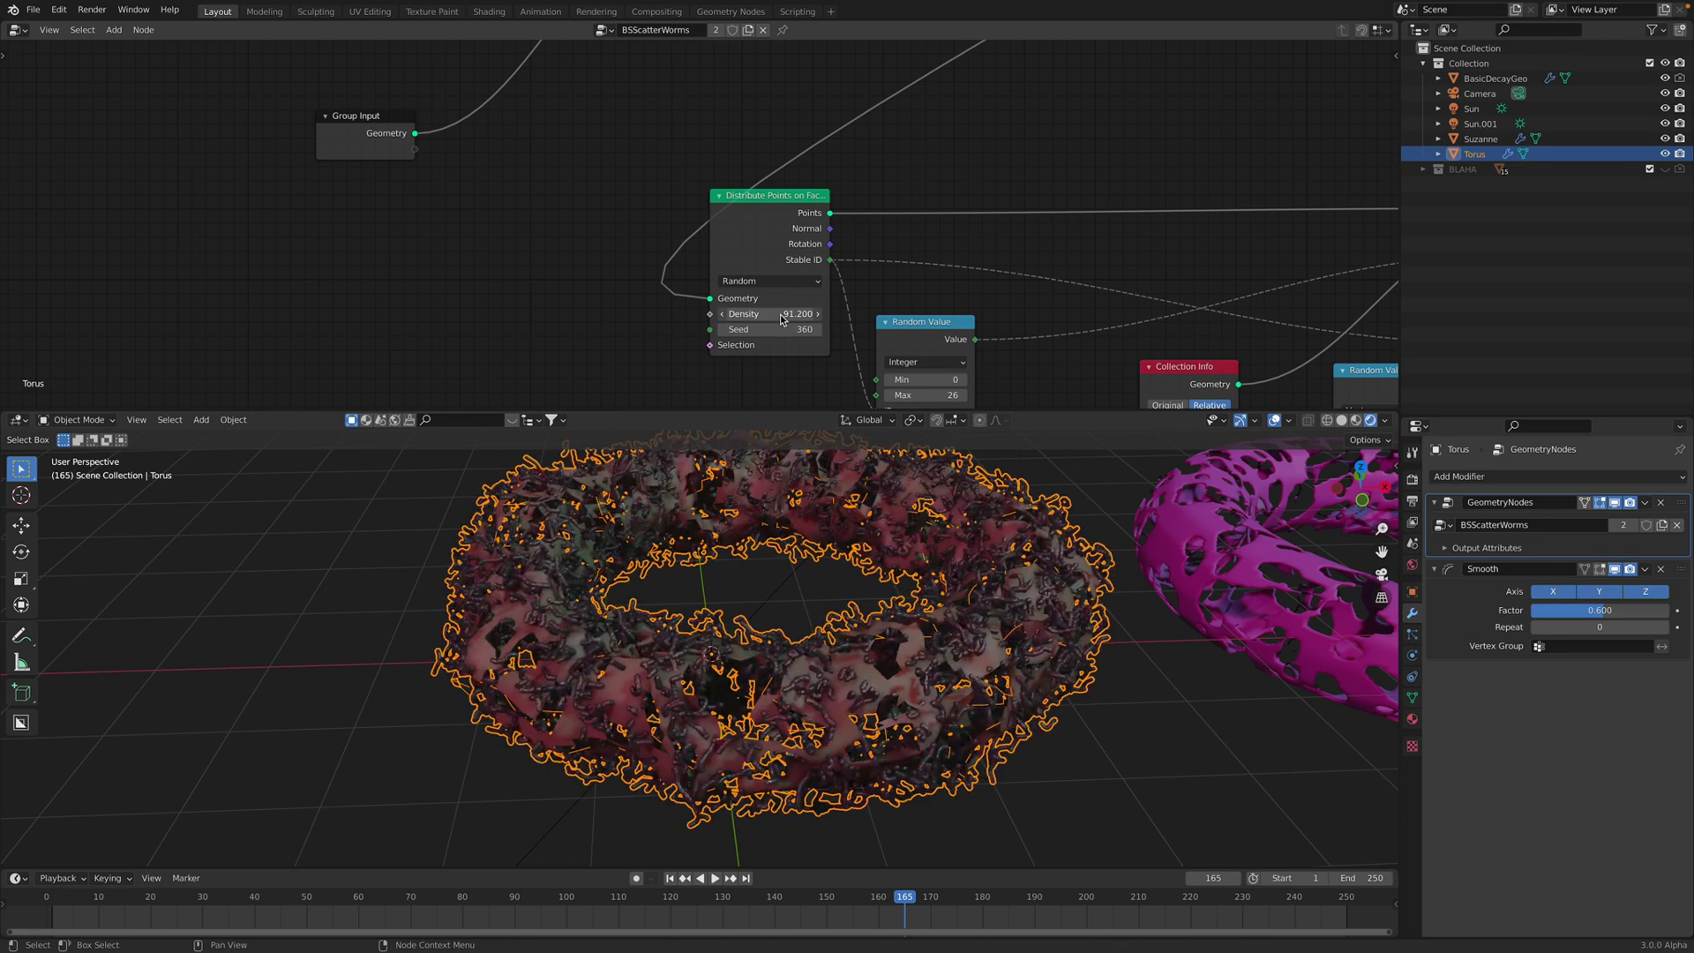
click(441, 503)
Examine the densely covered torus and hide the BasicDecayGeo torus in the viewport
middle_drag(440, 503, 458, 561)
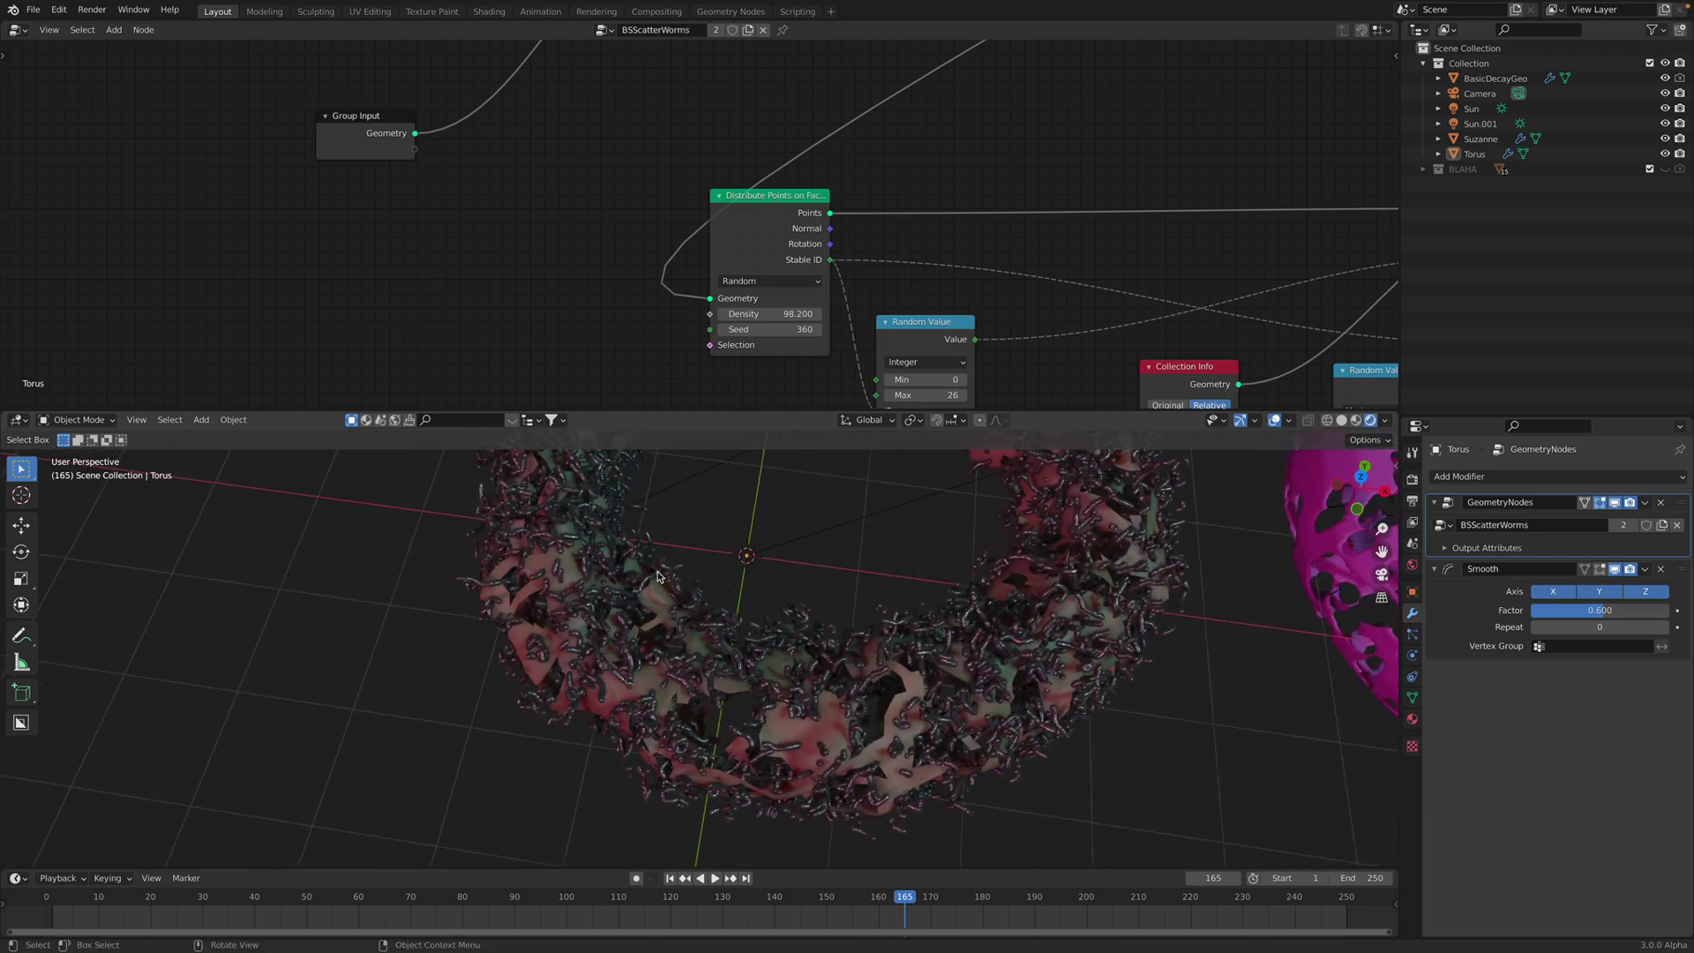
scroll(731, 638, down, 2)
scroll(732, 638, down, 1)
shift+middle_drag(852, 538, 749, 594)
scroll(678, 601, down, 1)
shift+middle_drag(316, 594, 607, 607)
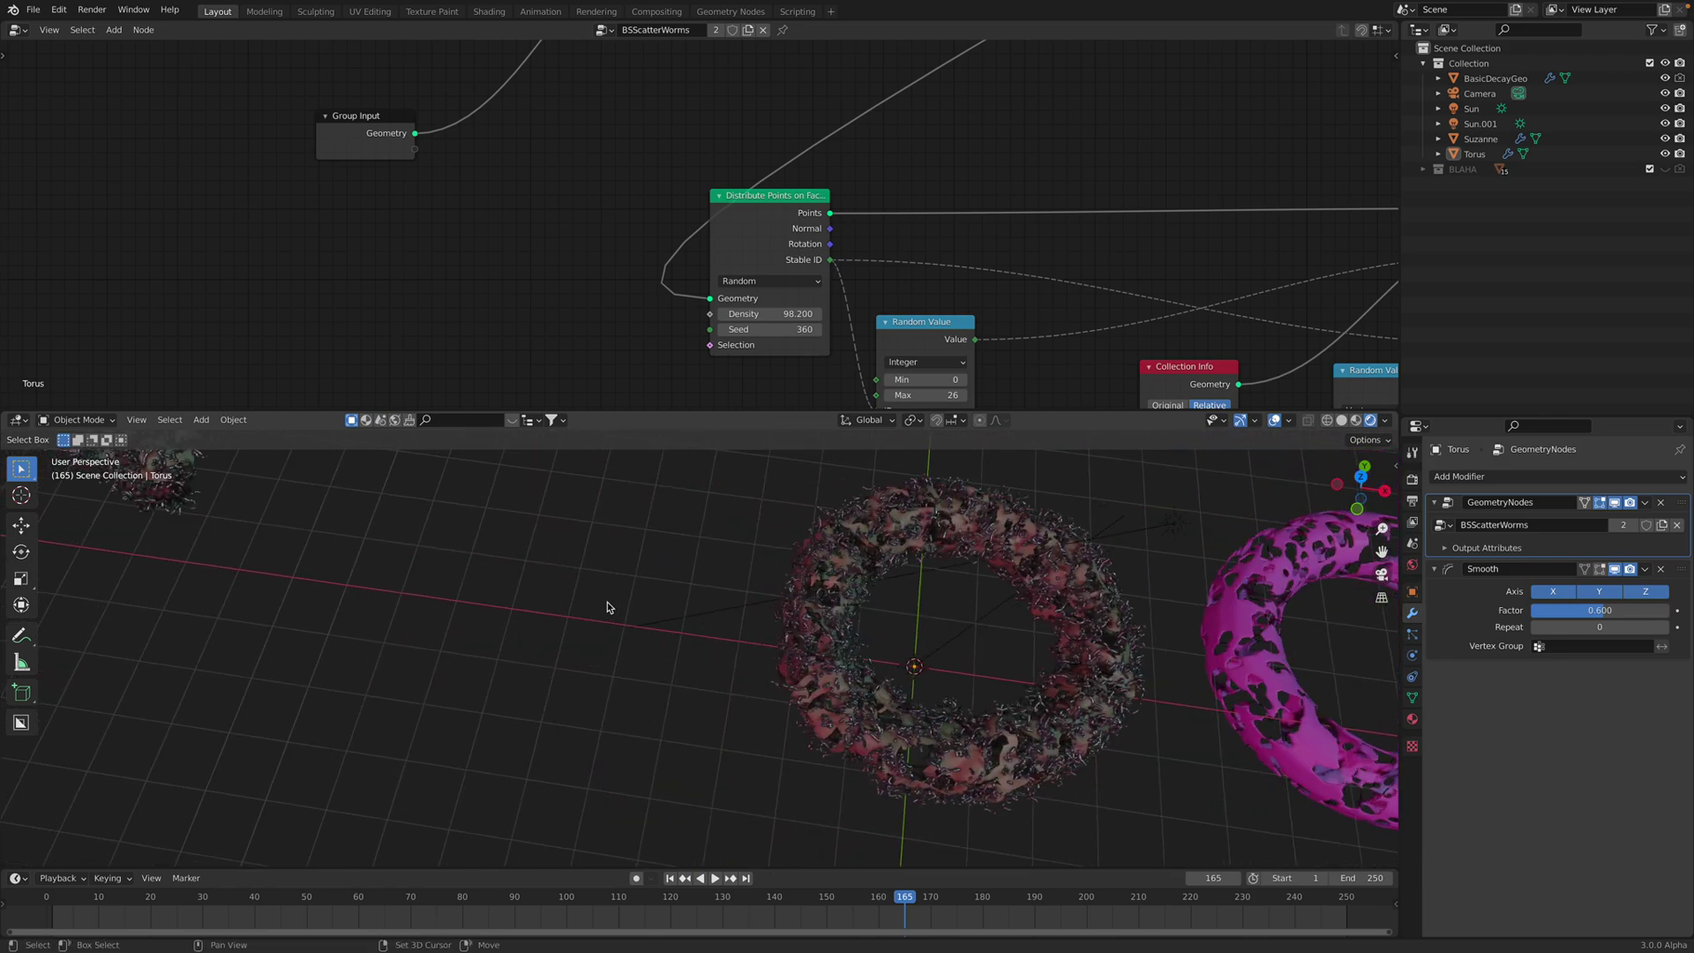
click(1495, 77)
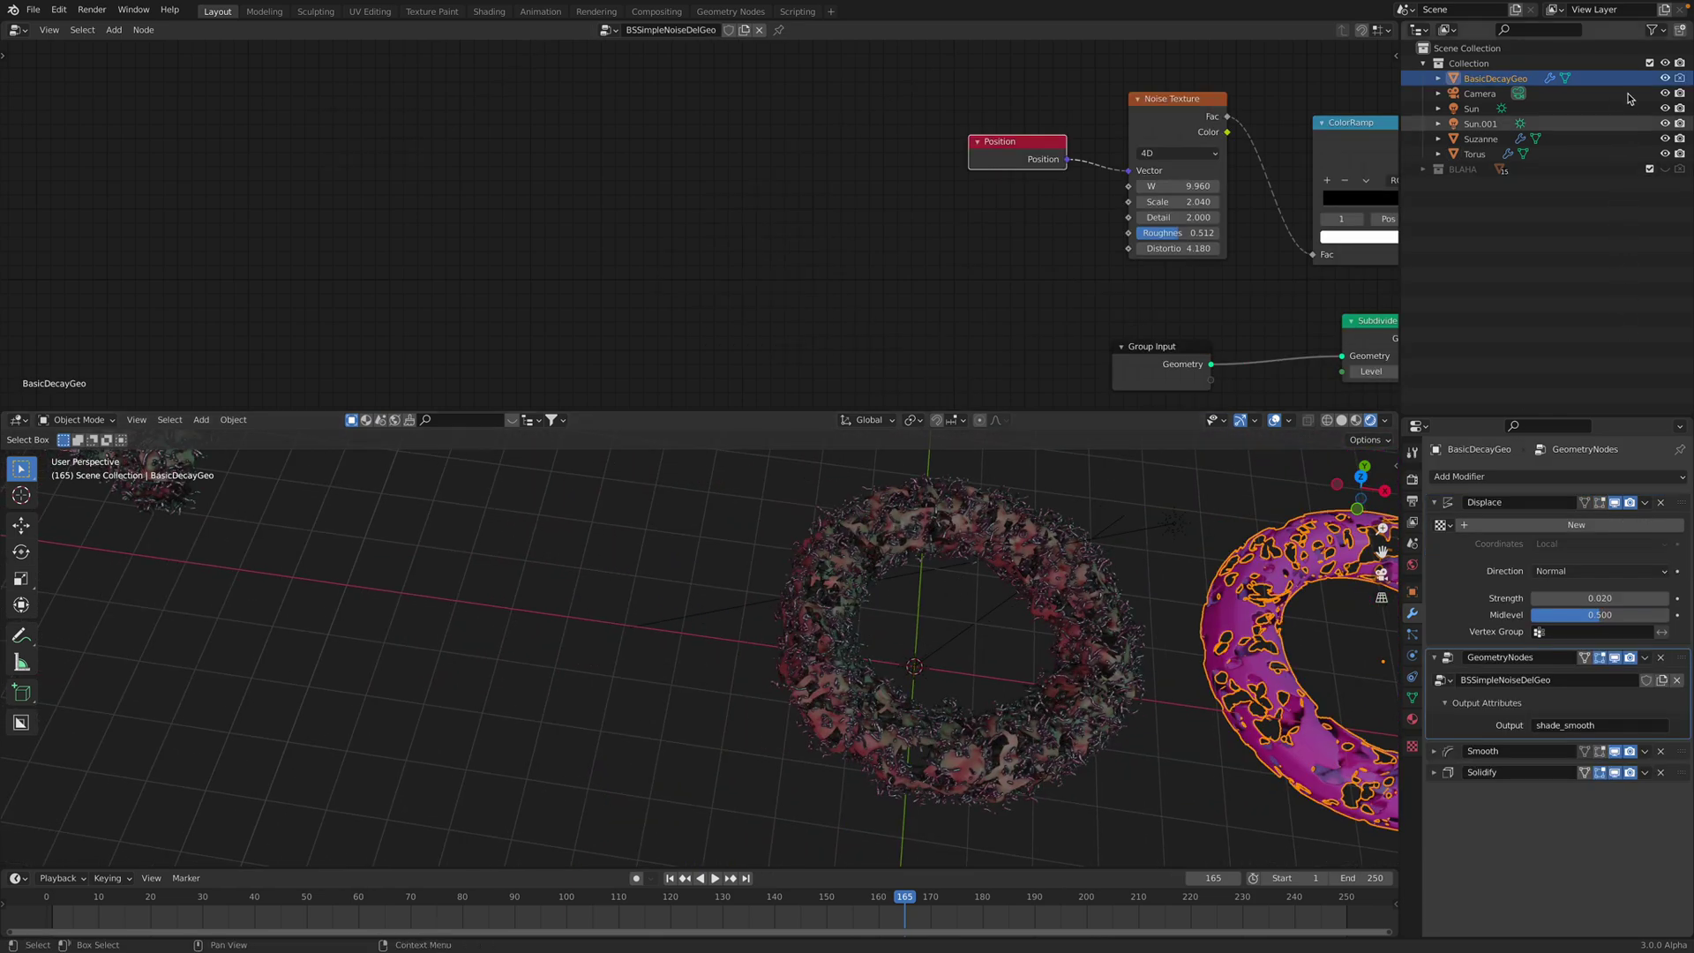
click(1665, 77)
Enlarge the 3D viewport and examine the worm-covered Suzanne in rendered shading
scroll(685, 594, down, 2)
shift+middle_drag(404, 439, 832, 552)
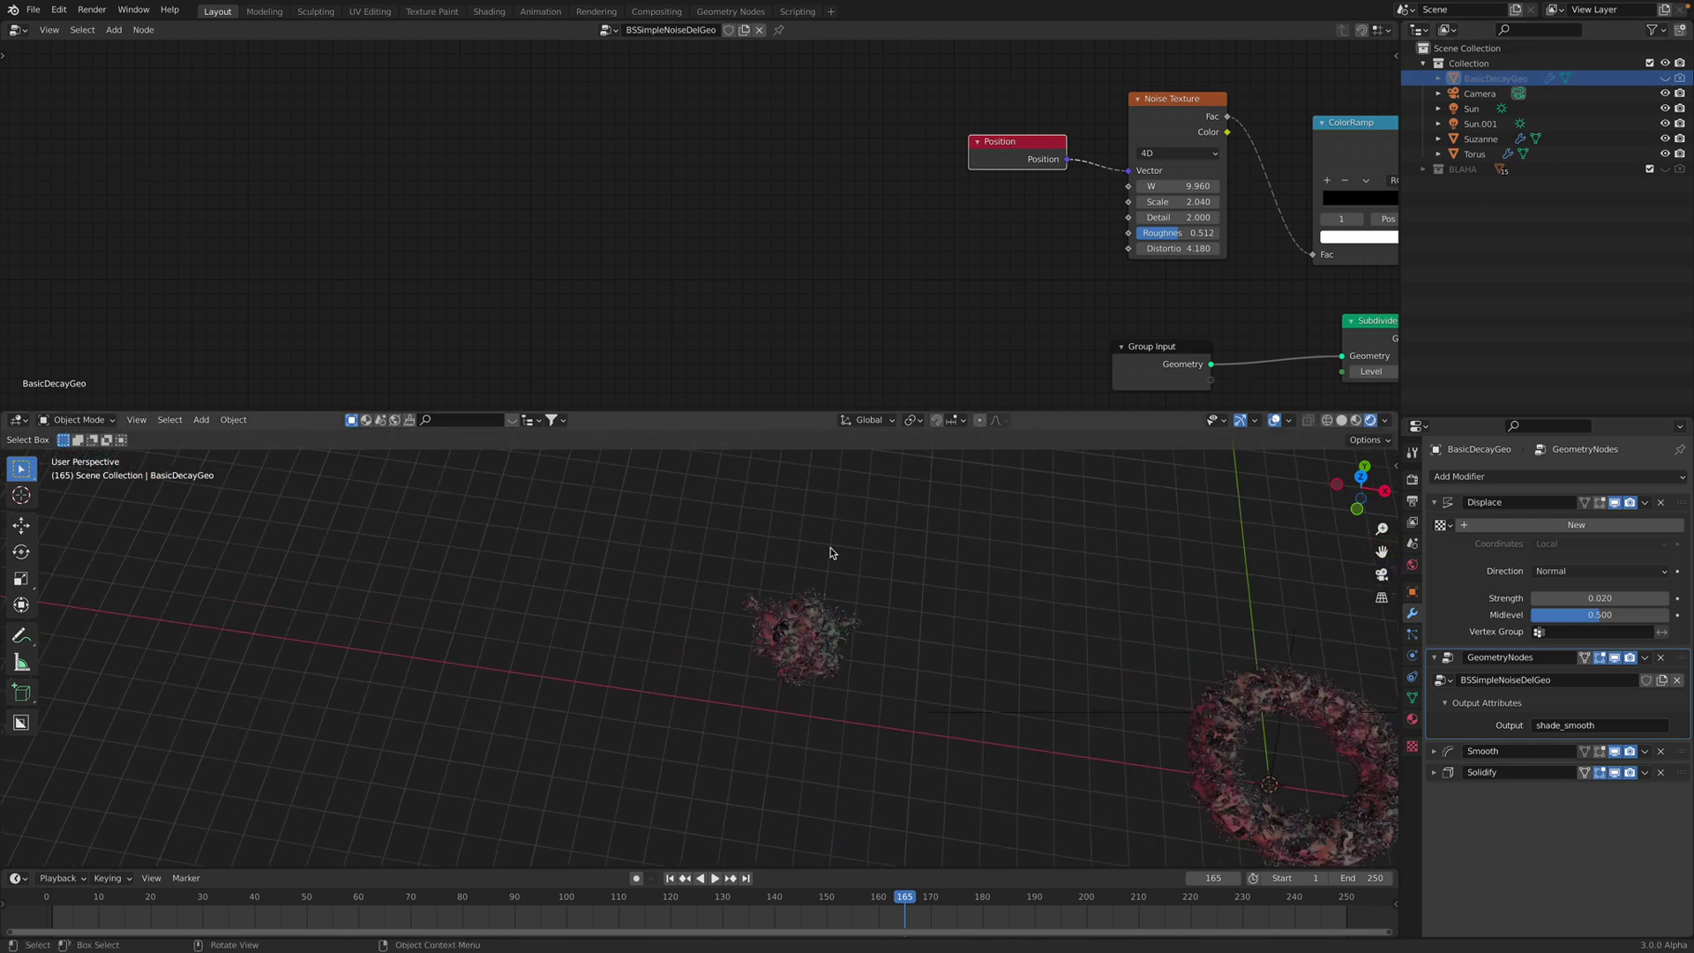
middle_drag(877, 699, 889, 613)
scroll(889, 612, up, 6)
shift+middle_drag(1064, 646, 958, 560)
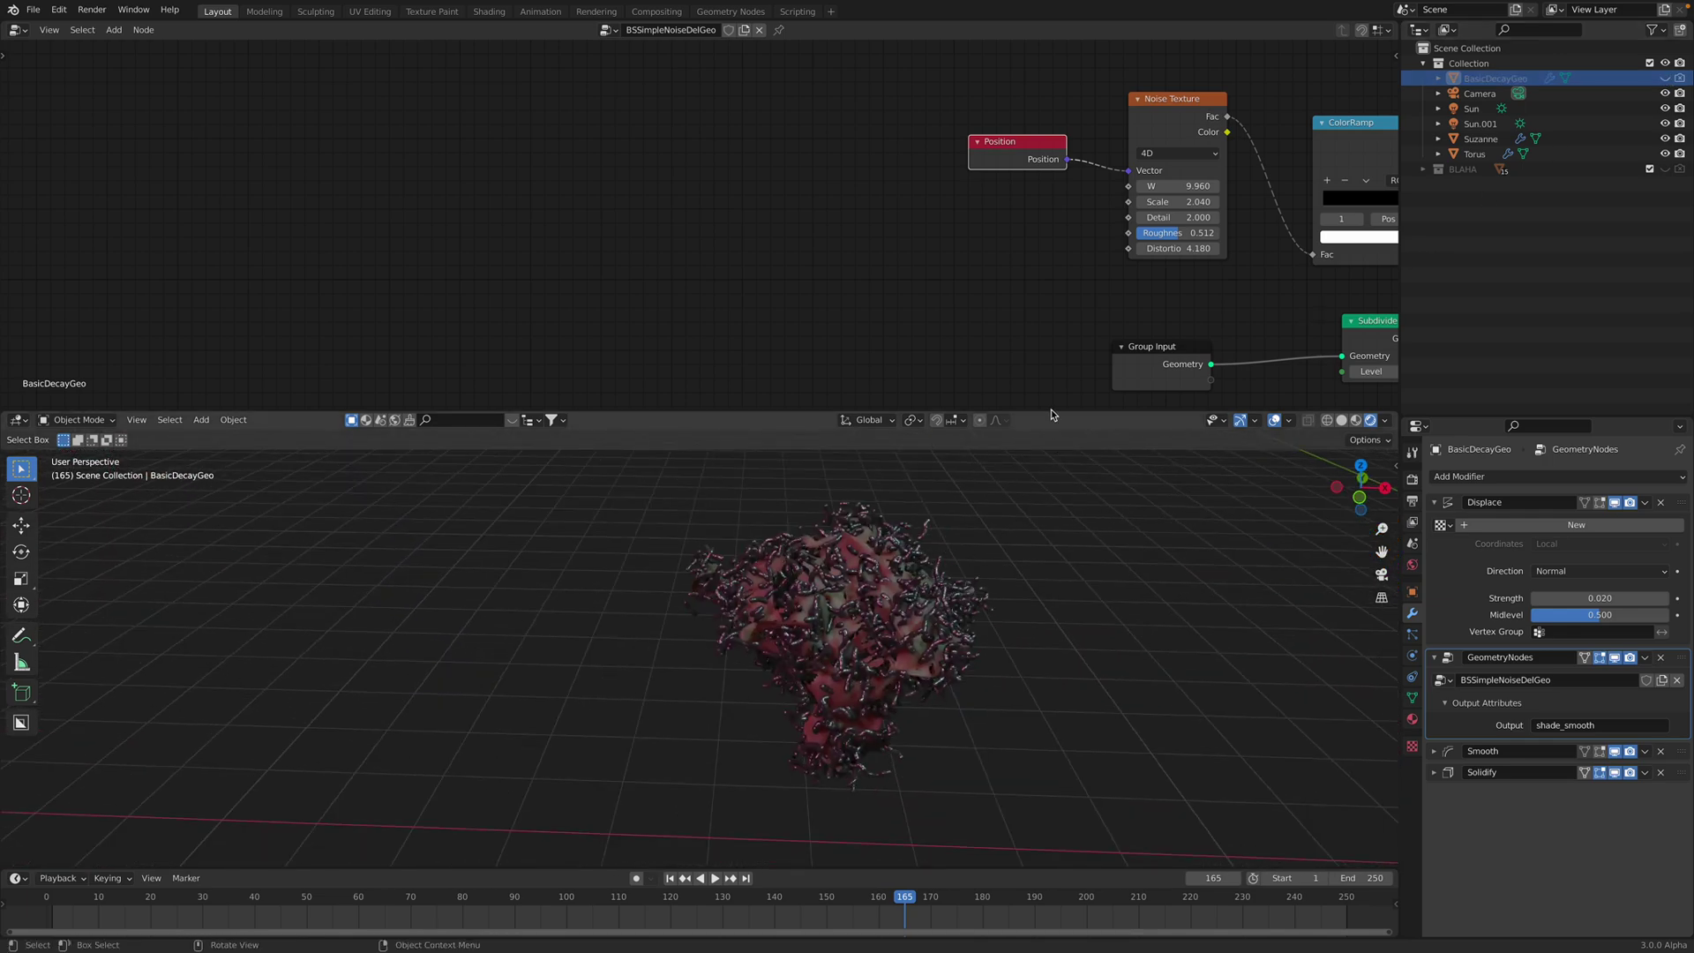
drag(1051, 411, 1051, 199)
scroll(1018, 401, up, 3)
middle_drag(1038, 476, 1278, 341)
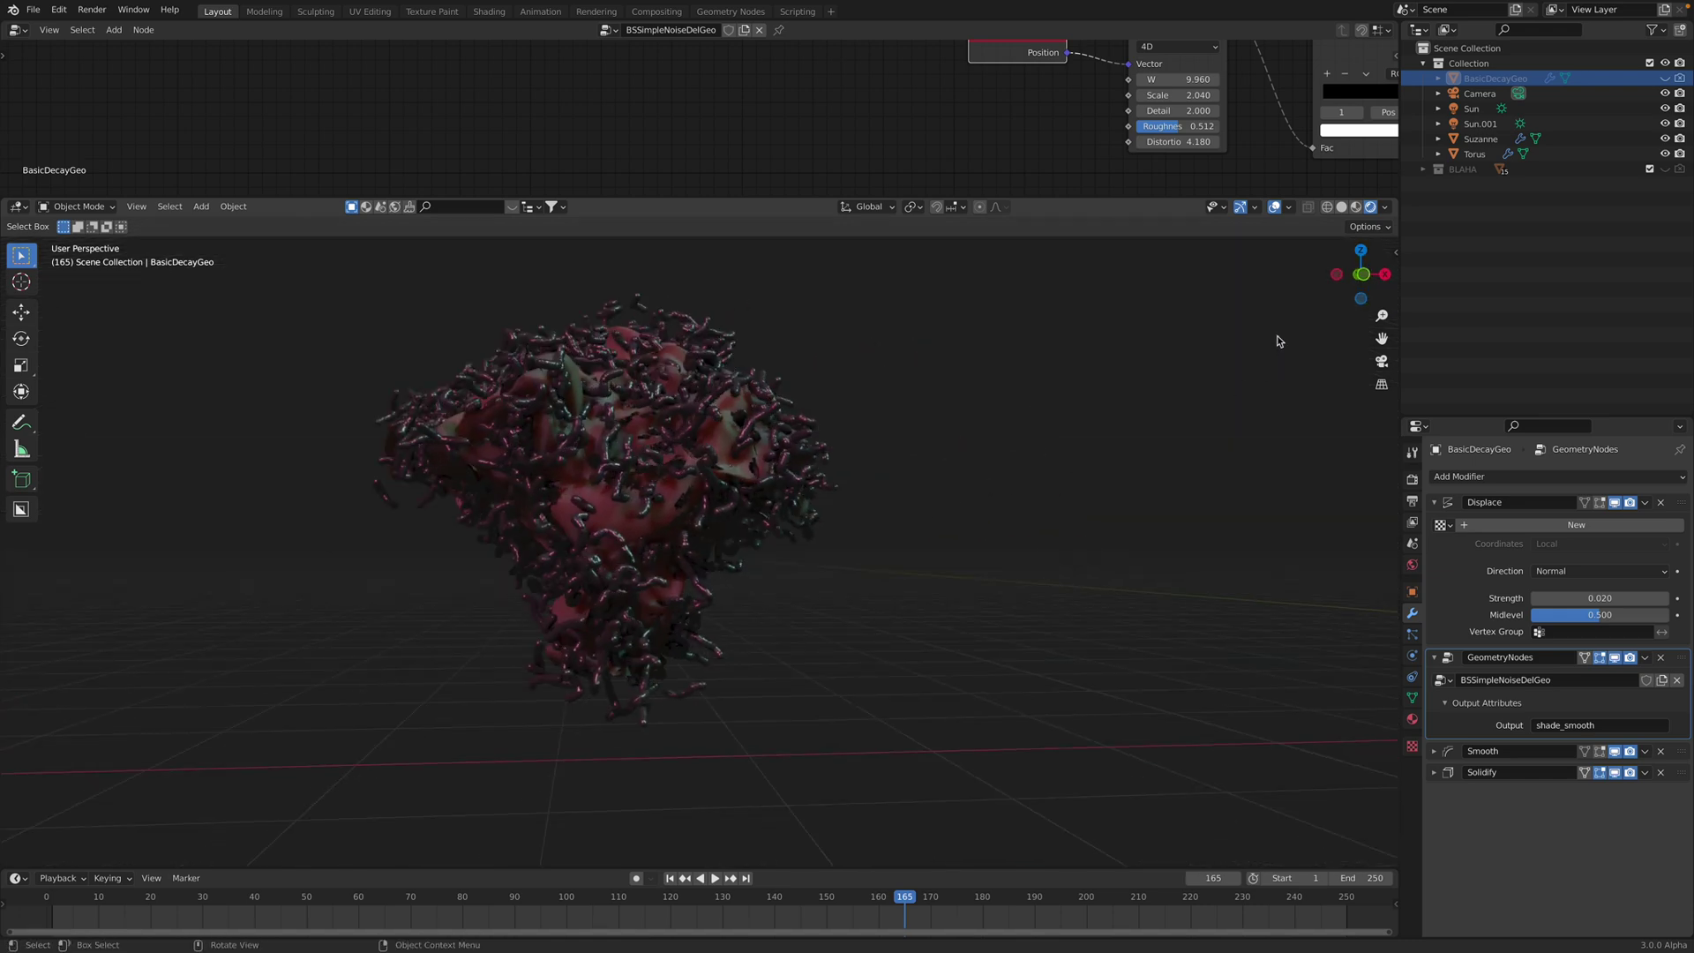
Switch to Material Preview shading and play the animation with both Suzanne and the torus in view
click(1356, 207)
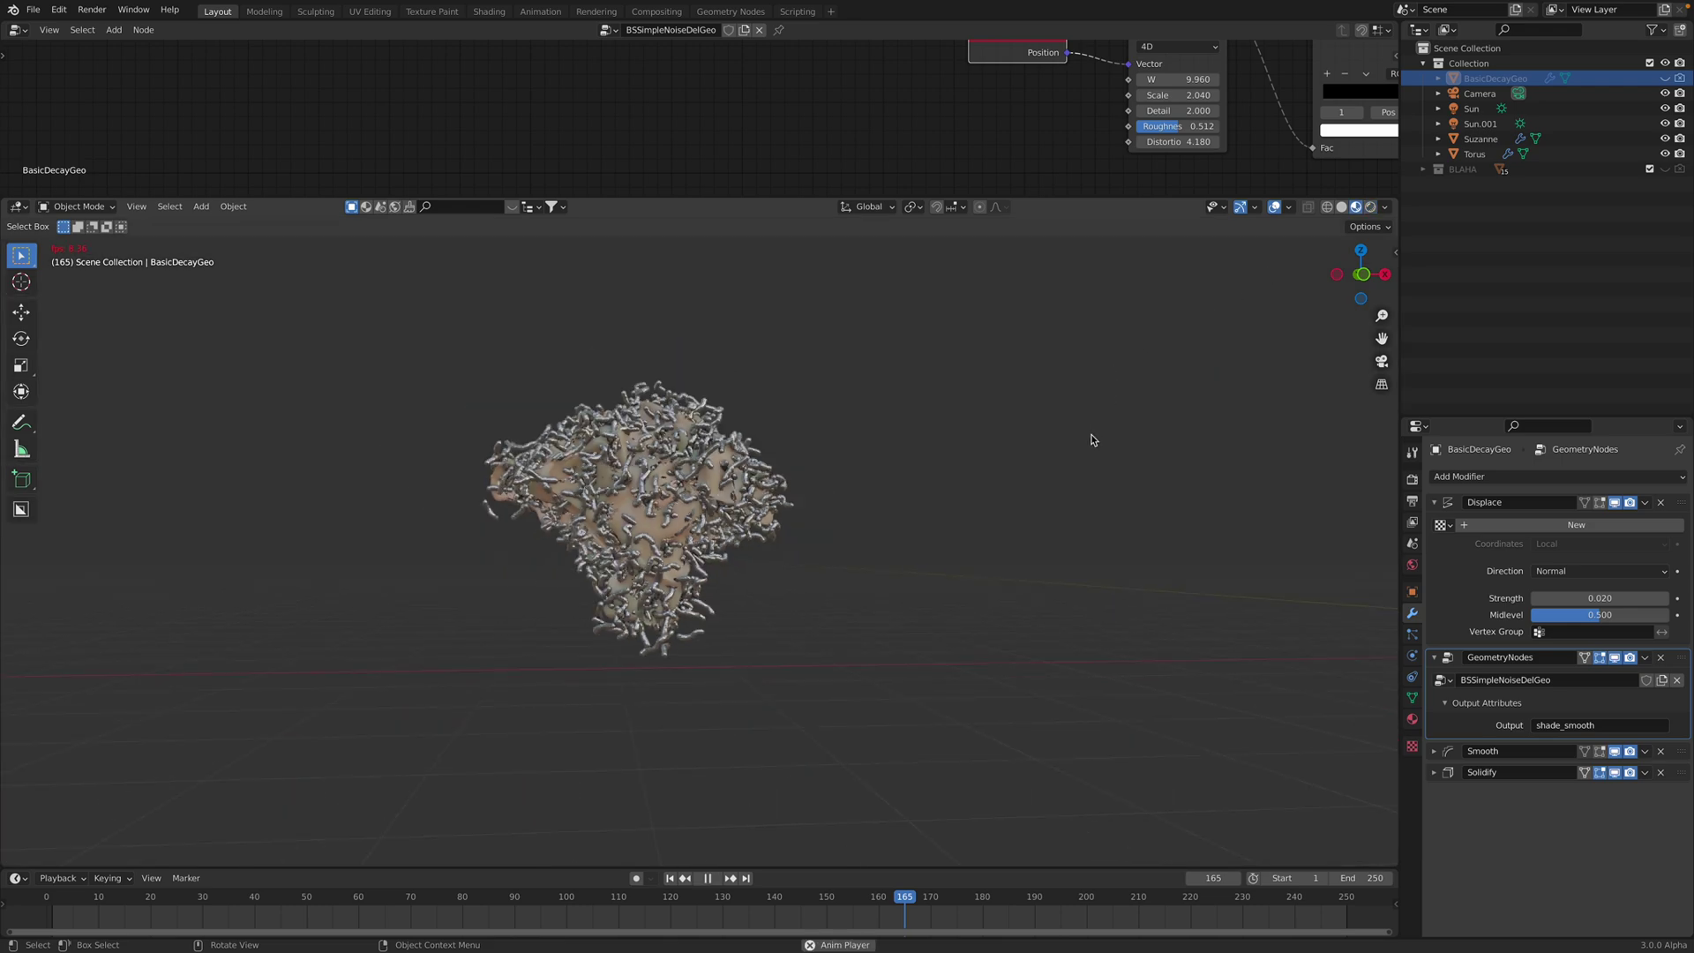
key(space)
scroll(1110, 469, down, 2)
shift+middle_drag(1110, 469, 1009, 569)
scroll(1013, 543, down, 3)
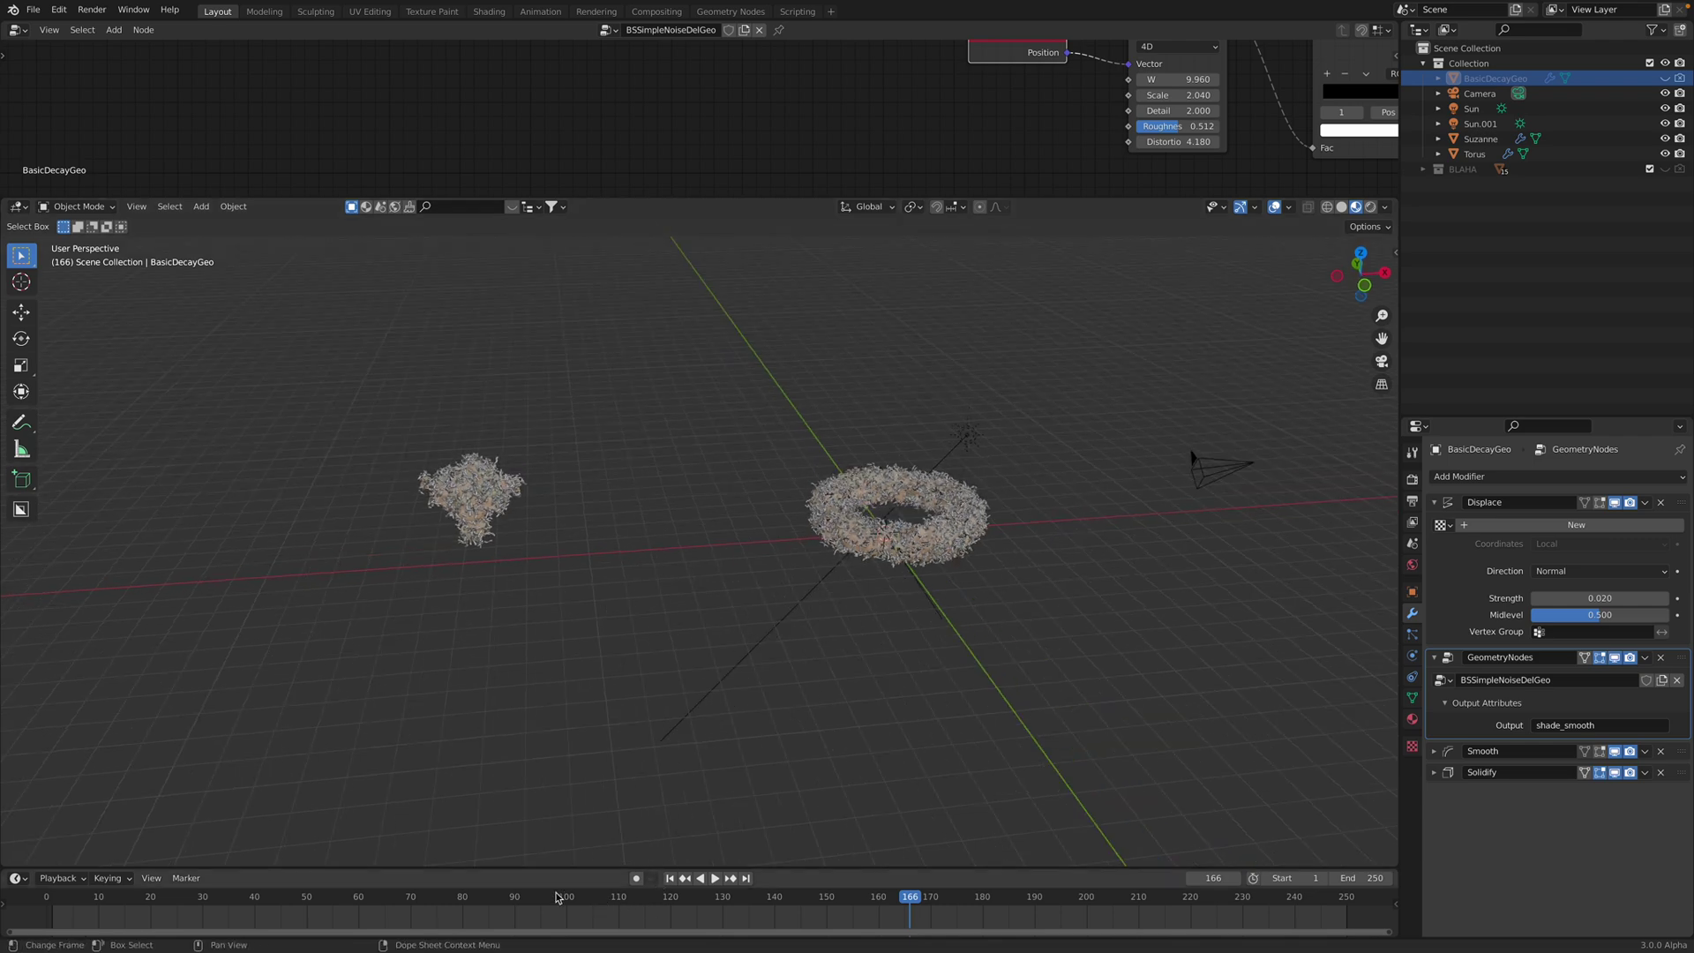
click(654, 914)
key(space)
key(space)
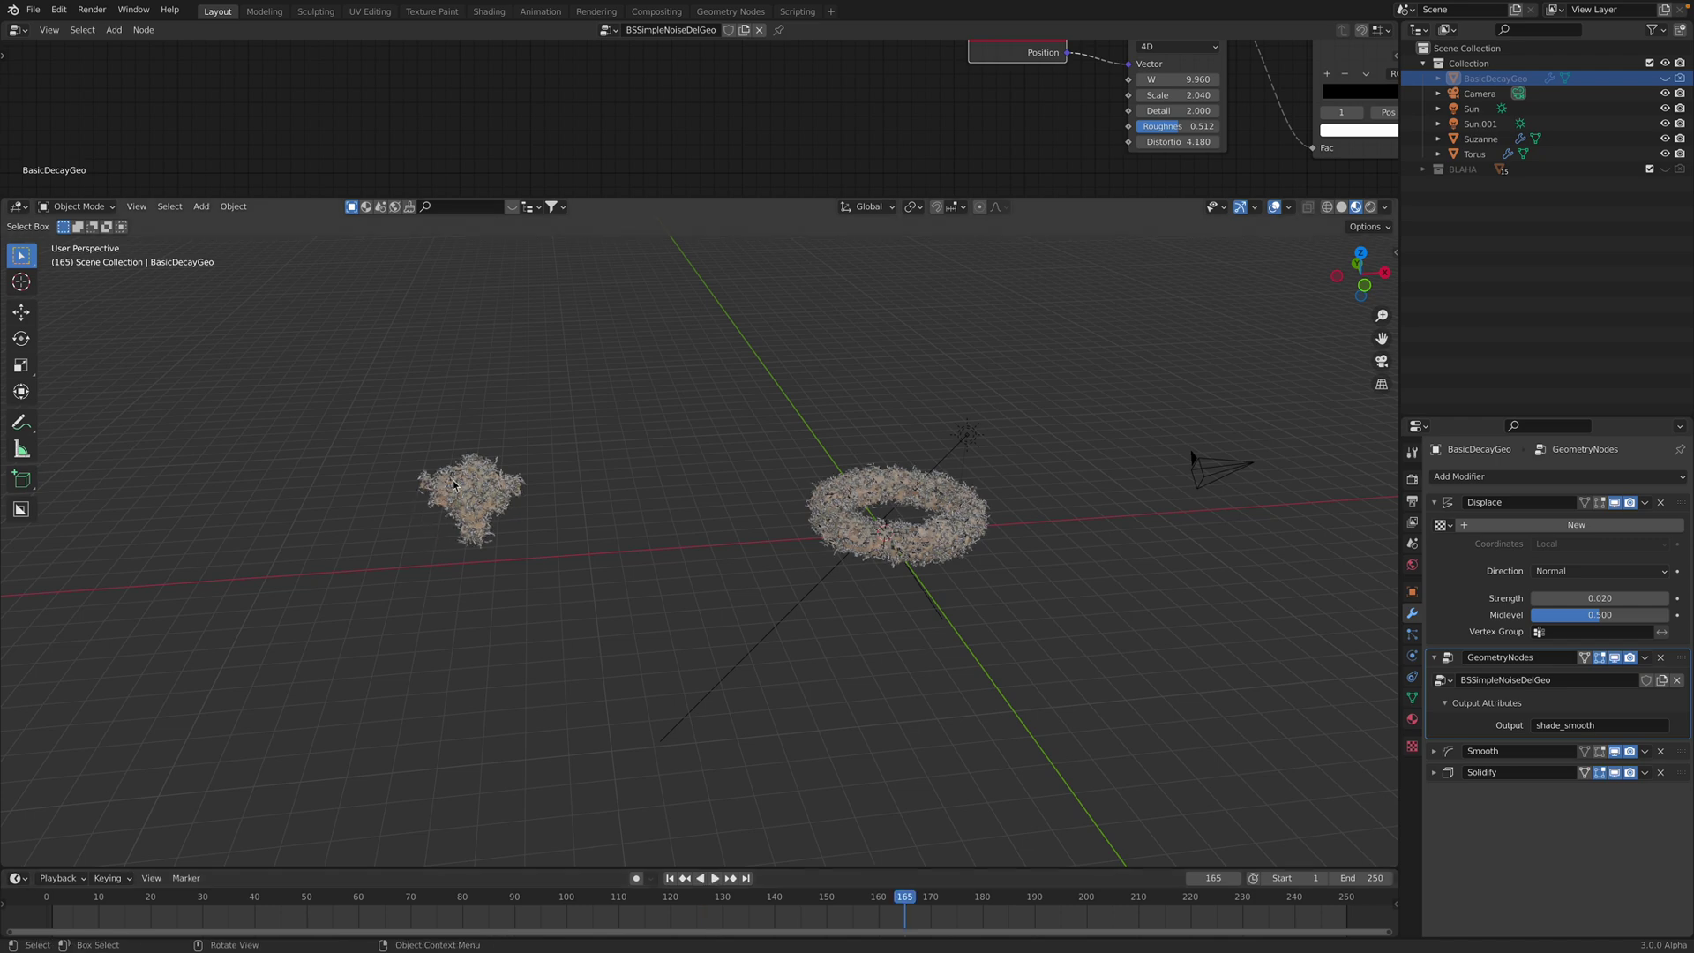
scroll(453, 484, up, 4)
middle_drag(579, 518, 801, 506)
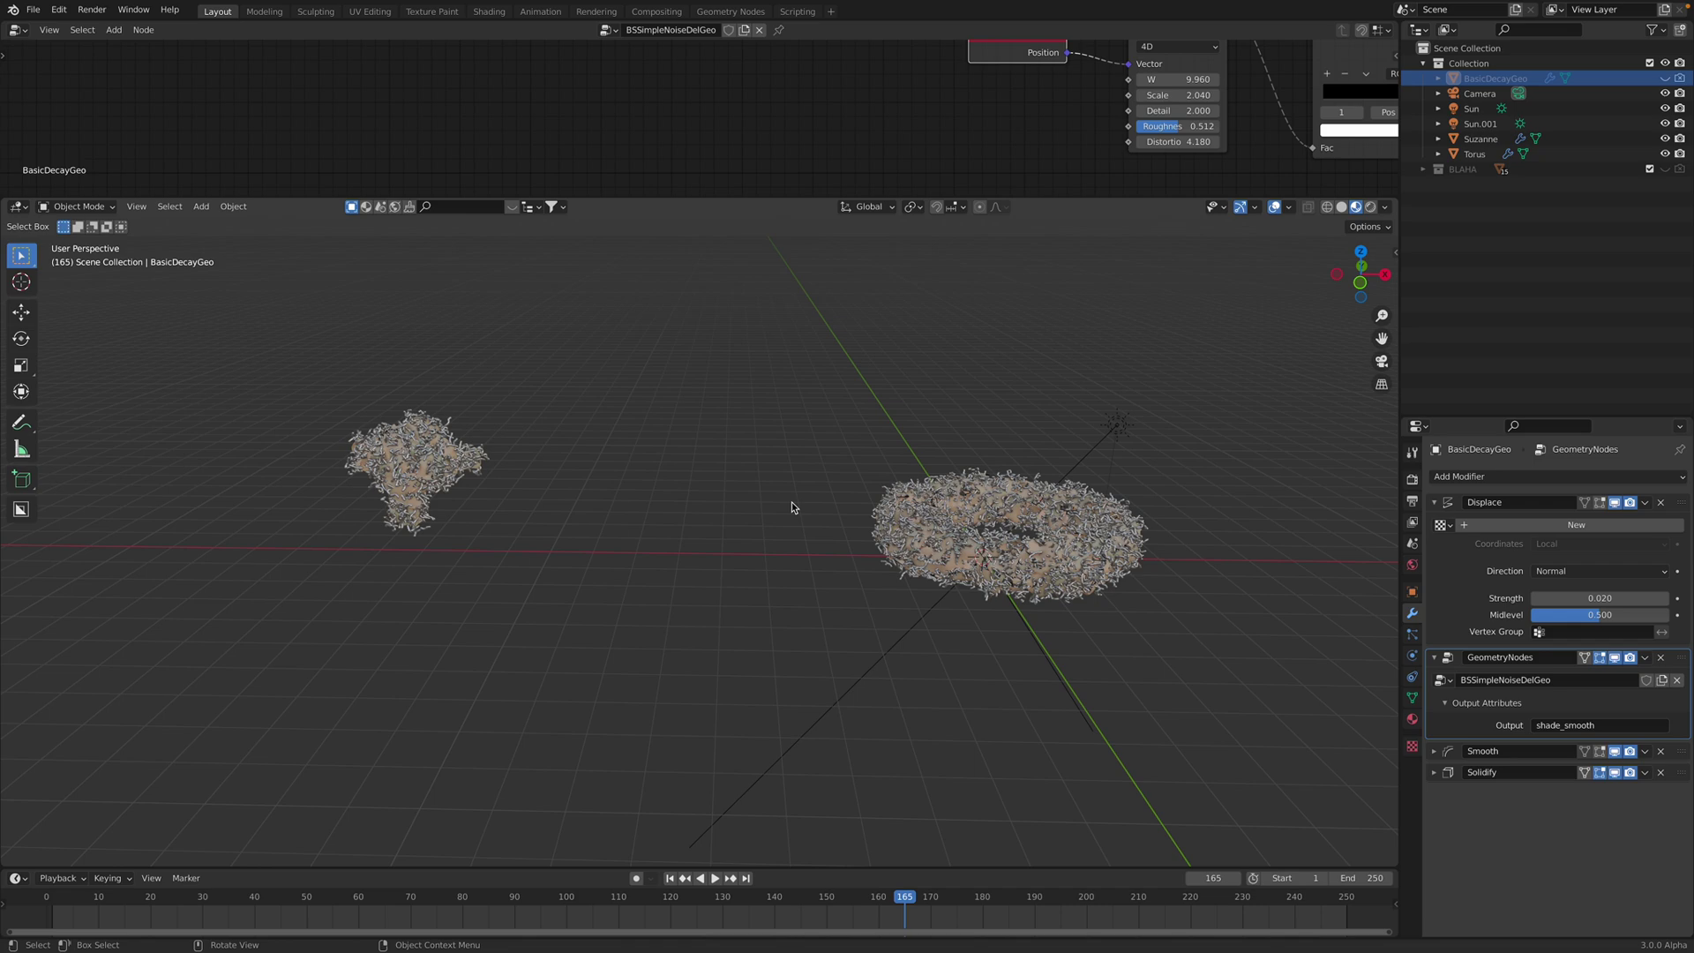
mouse_move(1348, 18)
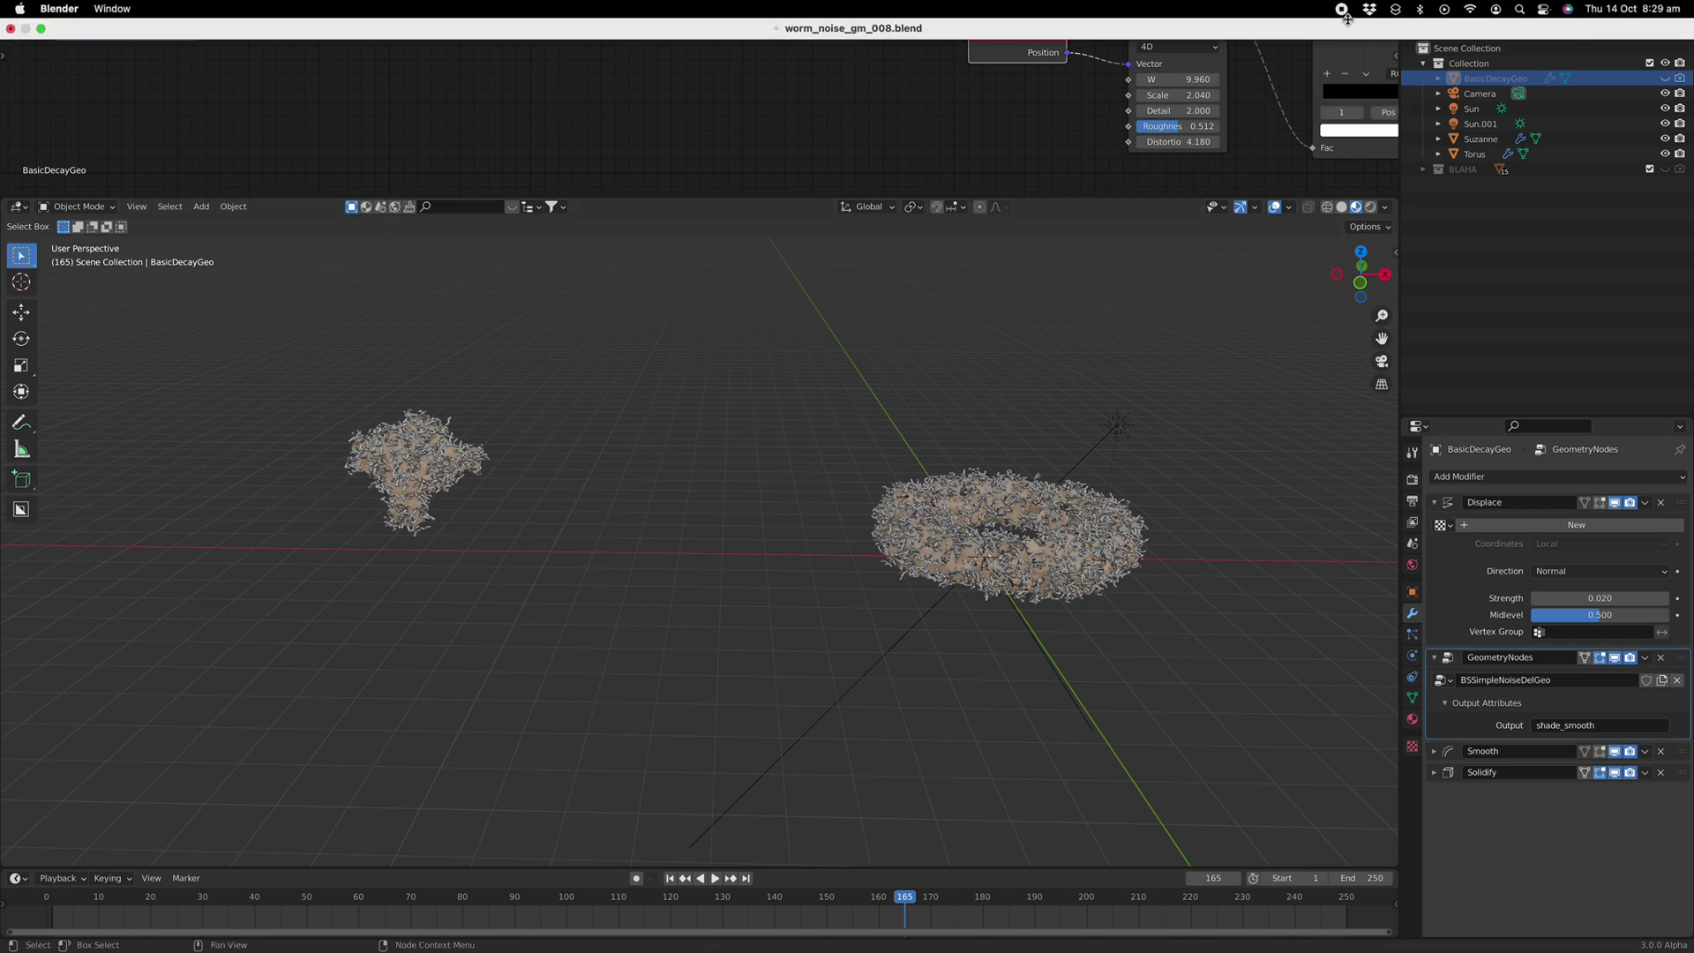